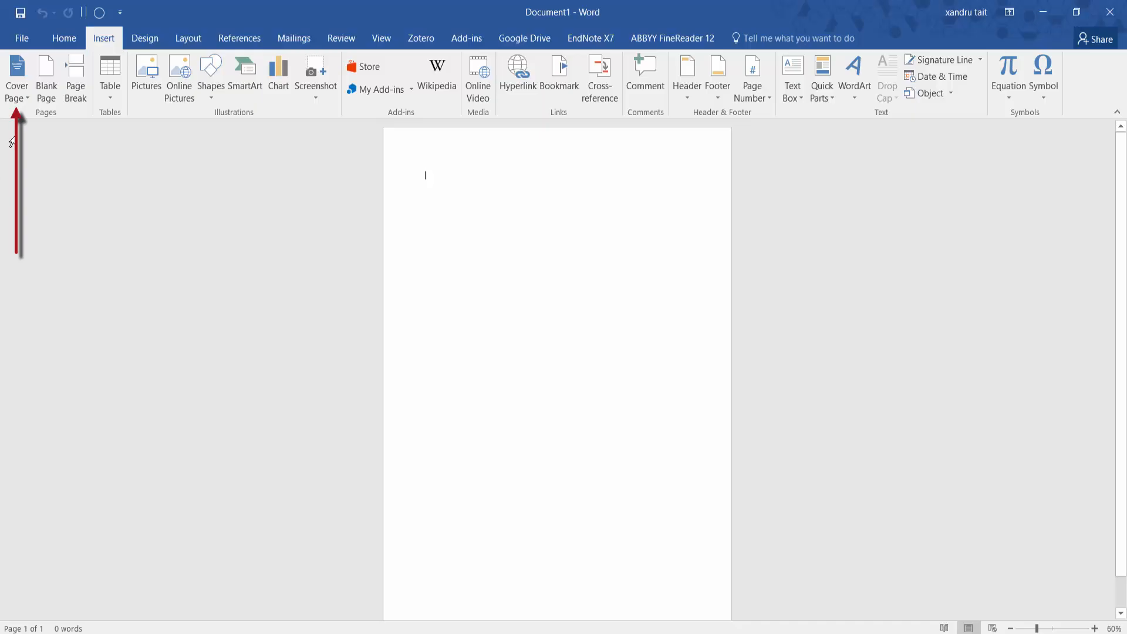
# - Insert the built-in ViewMaster cover page into the blank document
pyautogui.click(21, 97)
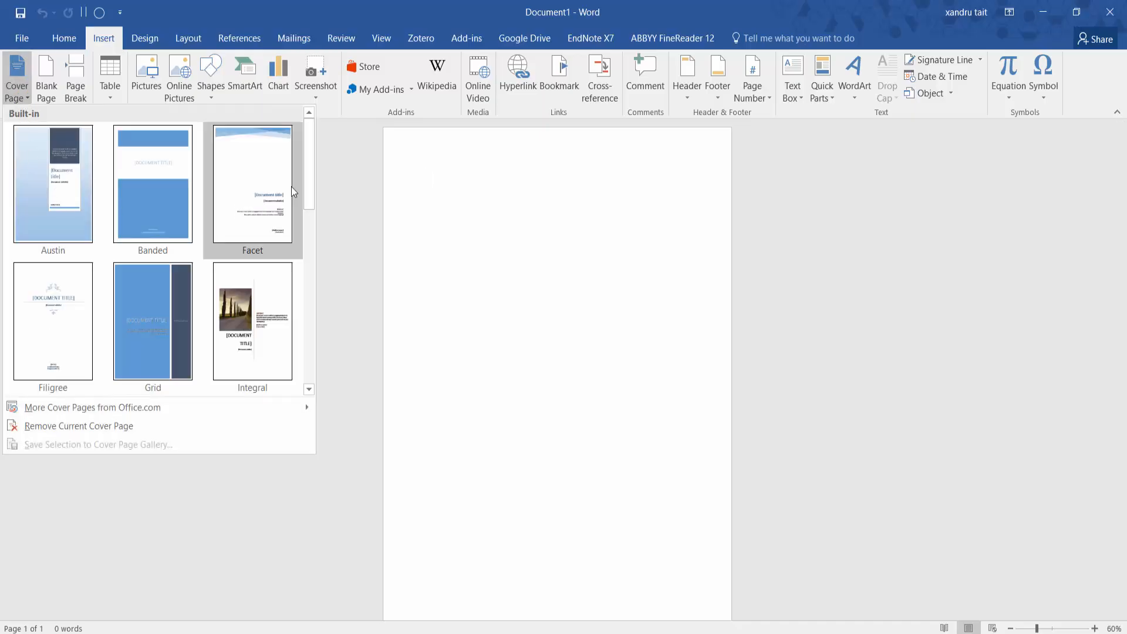
pyautogui.moveTo(311, 166); pyautogui.dragTo(312, 328)
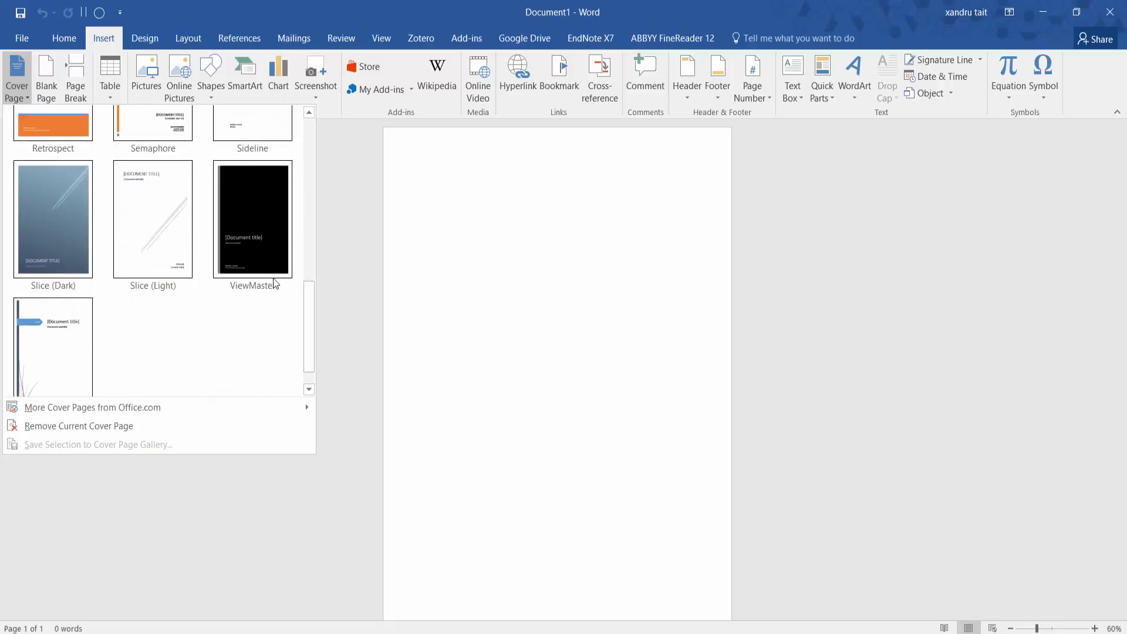
pyautogui.click(259, 238)
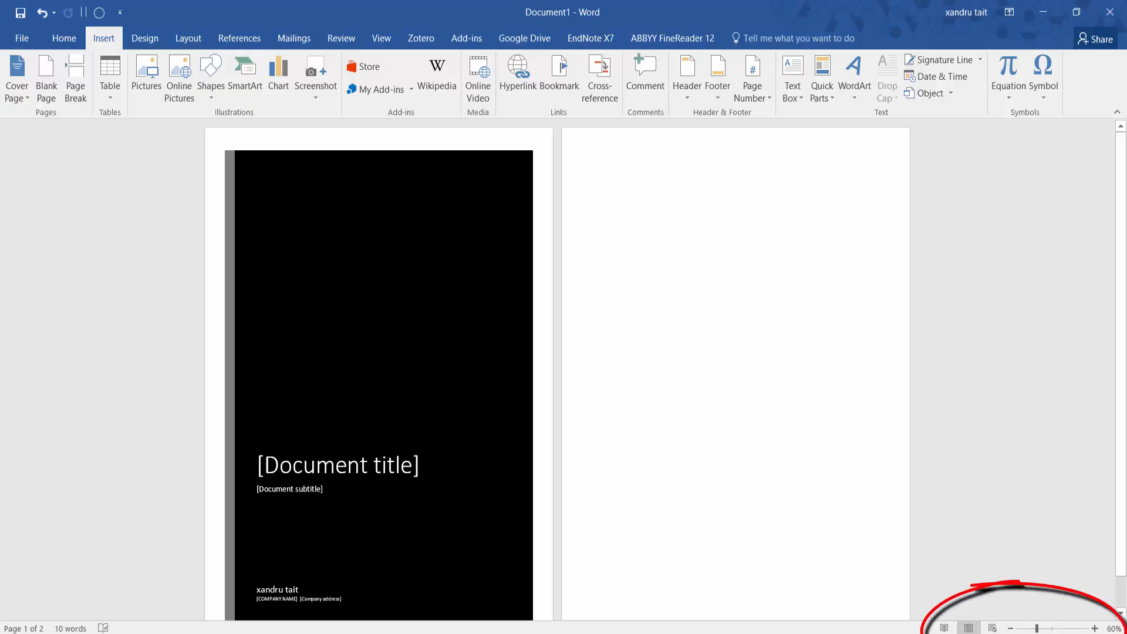
# - Replace the document title placeholder on the cover page with "Essay Plan"
pyautogui.click(1095, 628)
pyautogui.click(1011, 628)
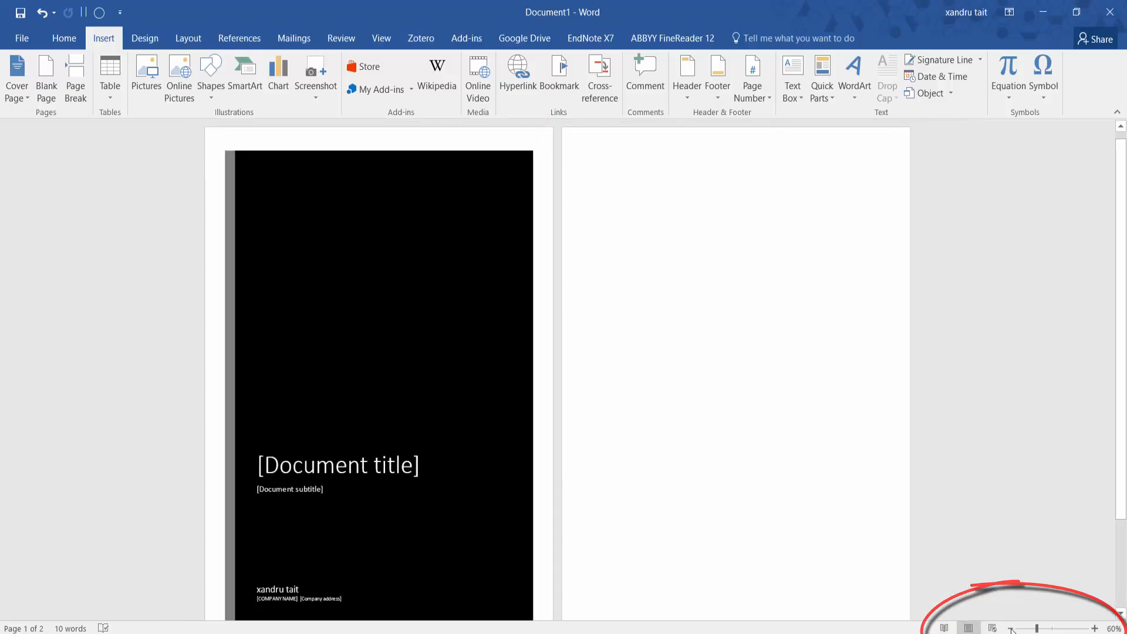
pyautogui.click(1095, 628)
pyautogui.click(1095, 628)
pyautogui.click(1095, 629)
pyautogui.click(1096, 628)
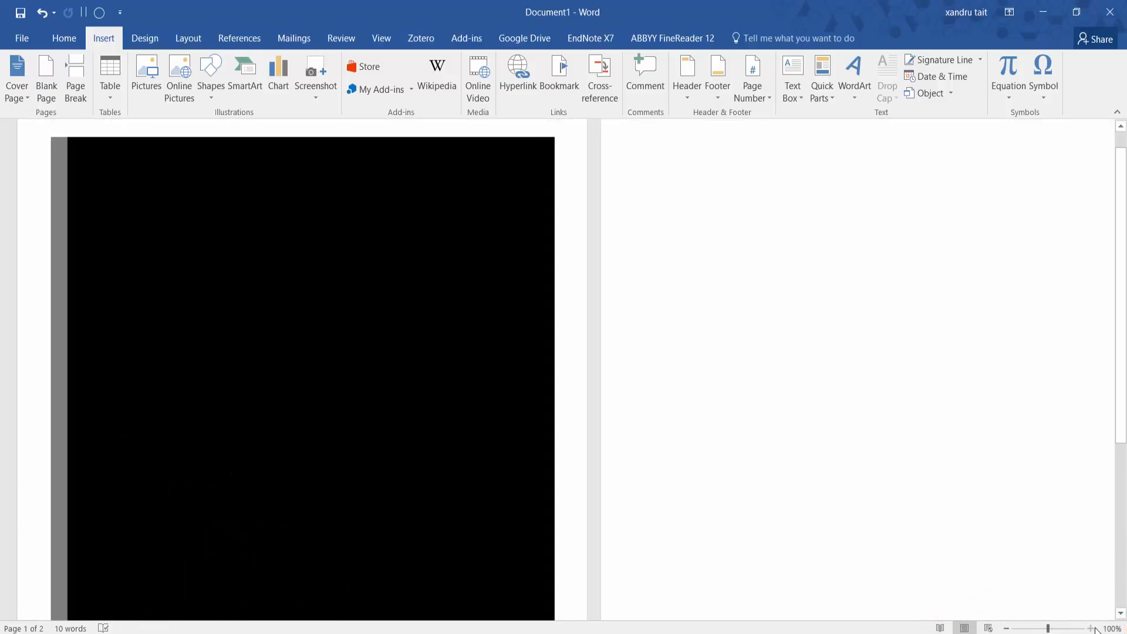
pyautogui.click(1095, 629)
pyautogui.scroll(1, 380, 254)
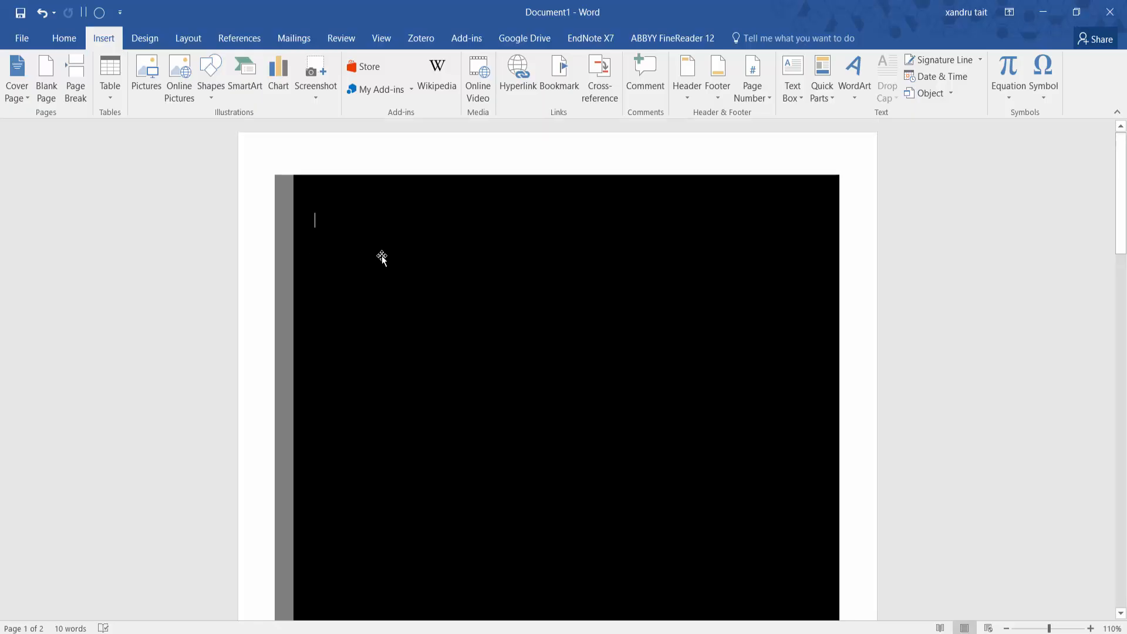
pyautogui.scroll(-5, 411, 293)
pyautogui.scroll(-1, 473, 365)
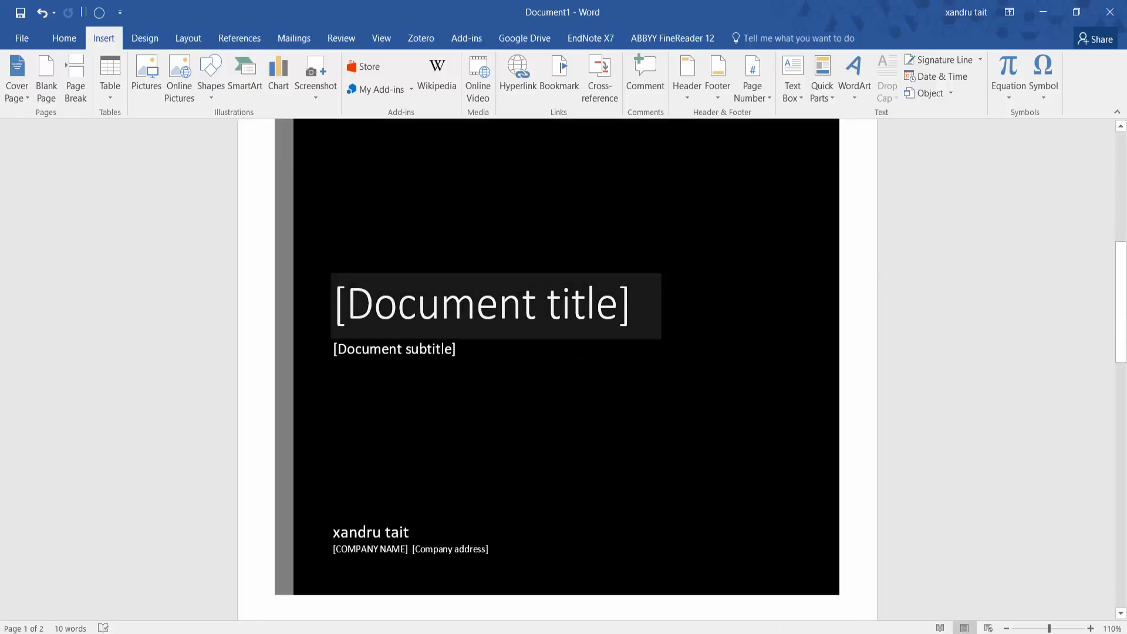
pyautogui.click(529, 316)
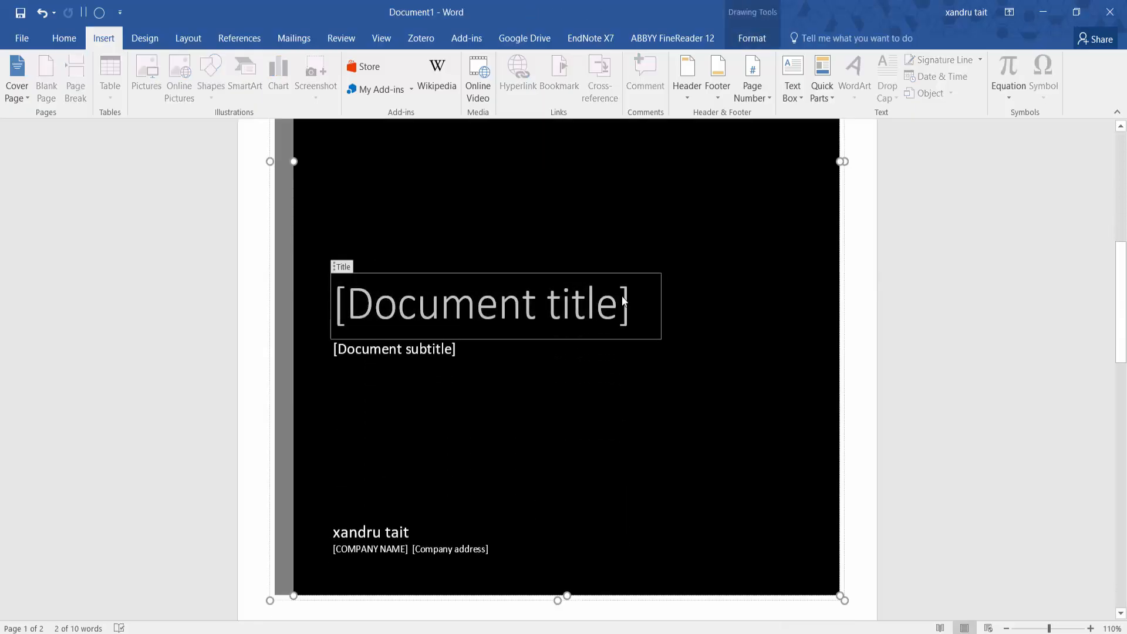
pyautogui.write('Essay Plan')
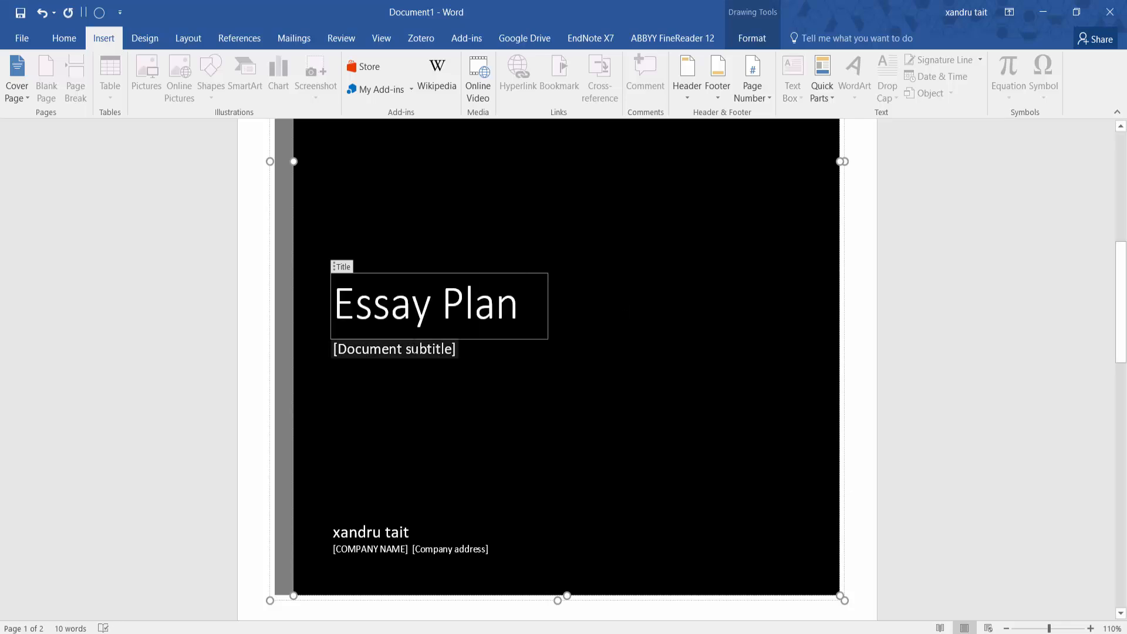
# - Move the text box holding the author and company details slightly down and to the right on the cover page
pyautogui.click(394, 349)
pyautogui.click(382, 534)
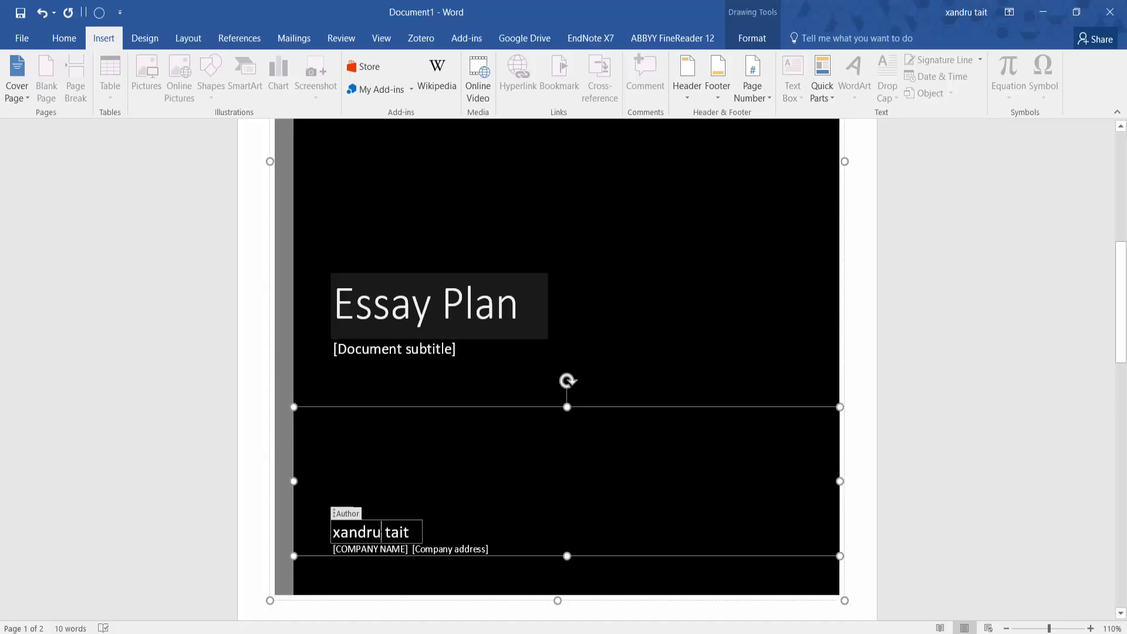
pyautogui.click(442, 552)
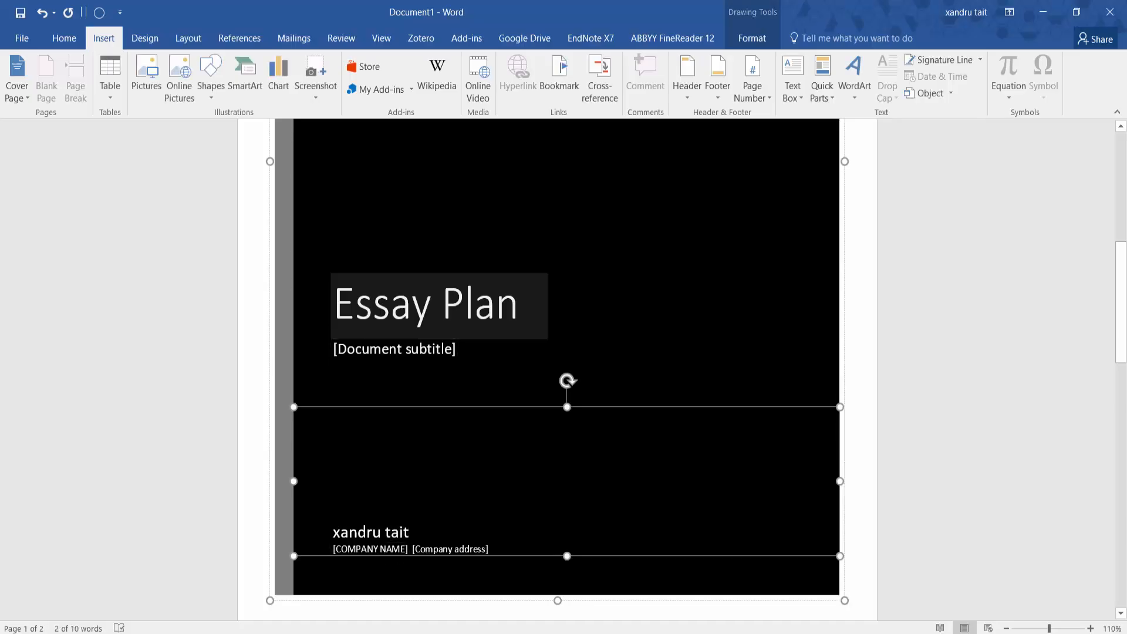
pyautogui.moveTo(572, 411); pyautogui.dragTo(655, 455)
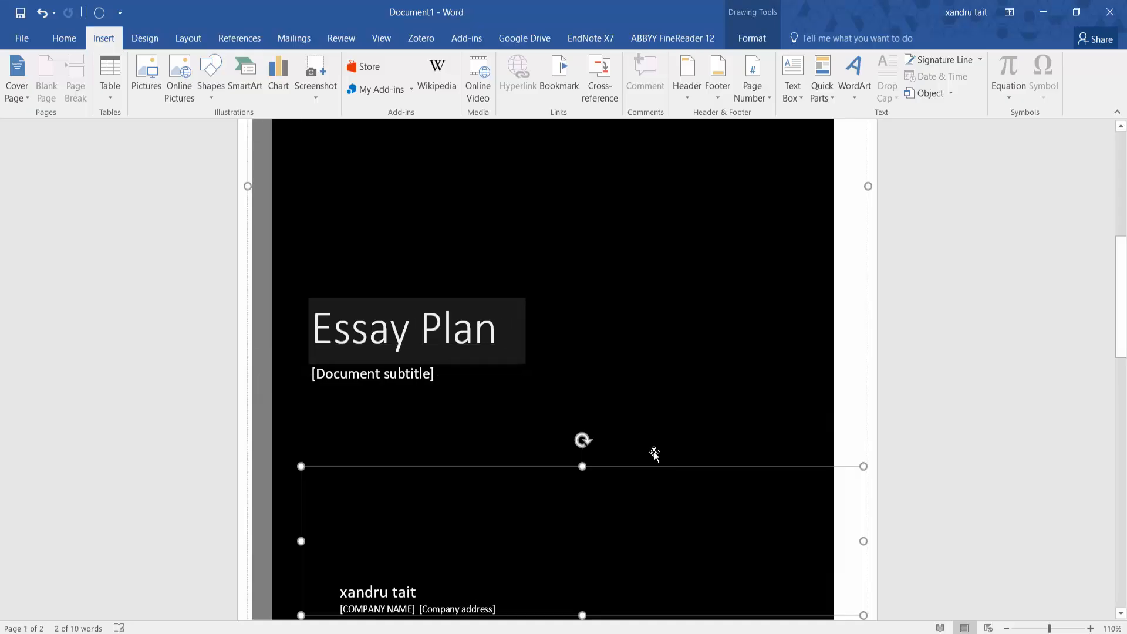
# - Apply the orange outlined WordArt style to the Essay Plan title on the cover page
pyautogui.scroll(3, 556, 369)
pyautogui.scroll(5, 551, 370)
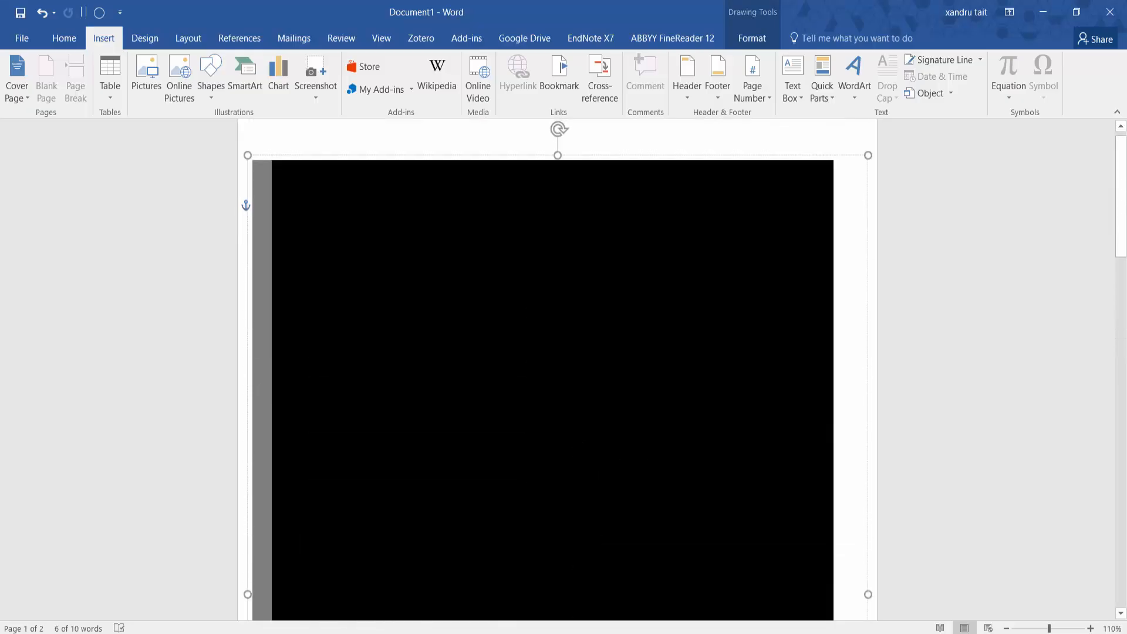
pyautogui.scroll(-5, 594, 520)
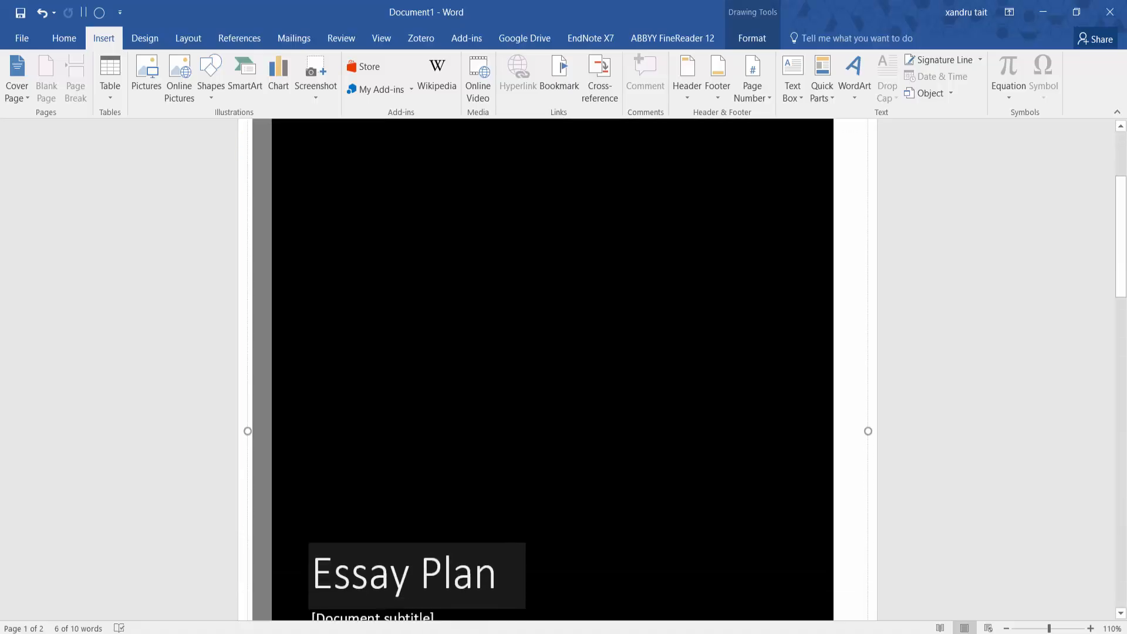
pyautogui.click(593, 520)
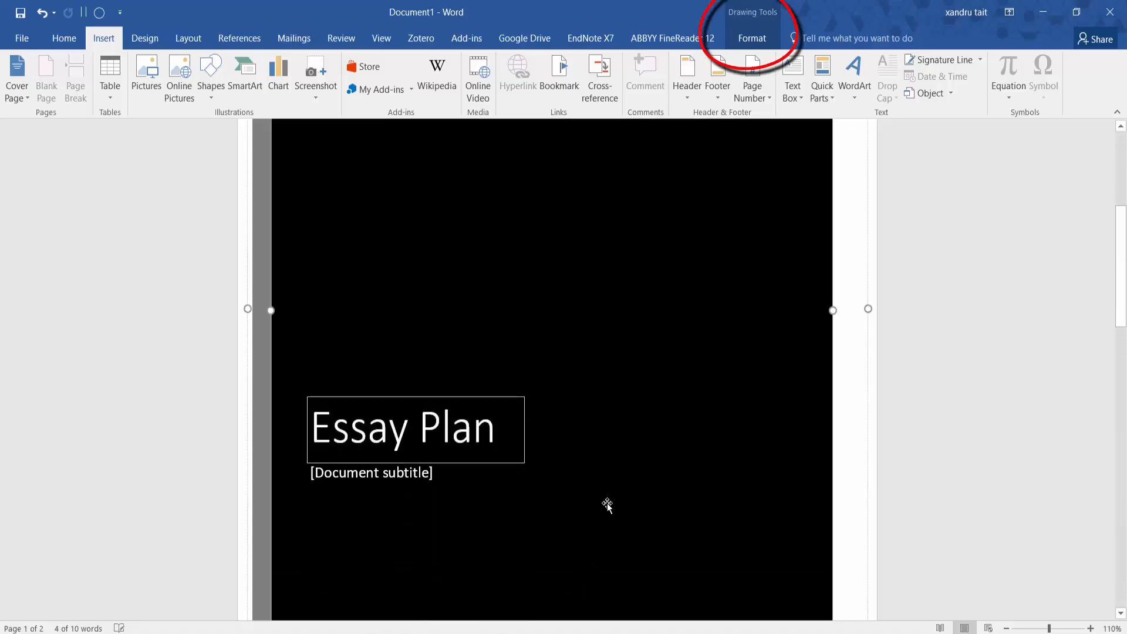
pyautogui.click(751, 40)
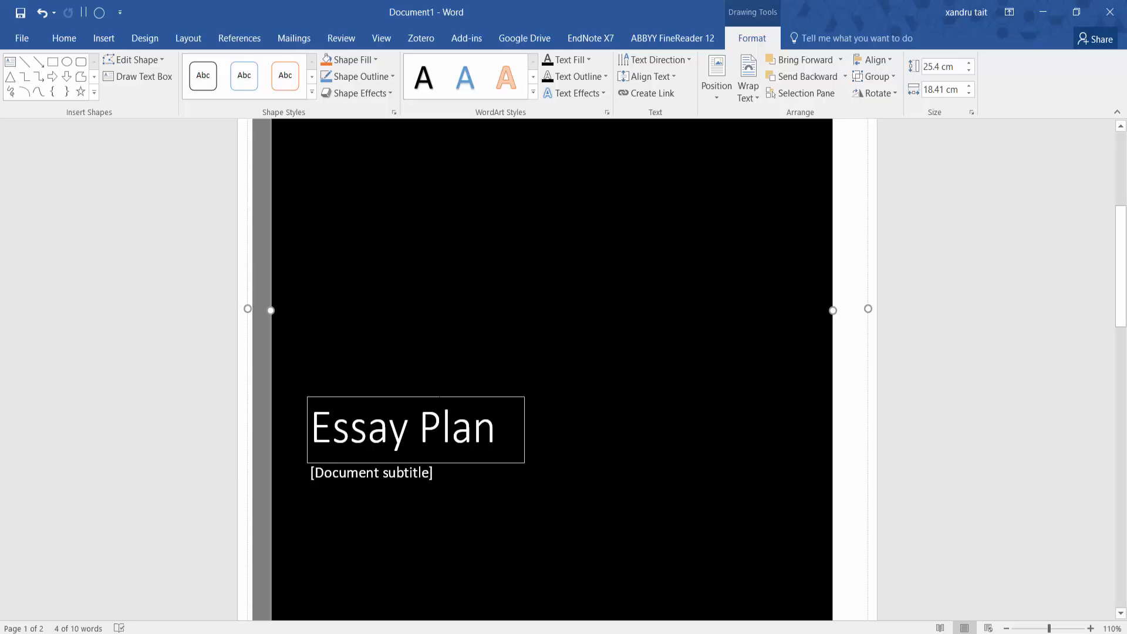
pyautogui.moveTo(497, 431); pyautogui.dragTo(326, 433)
pyautogui.click(495, 430)
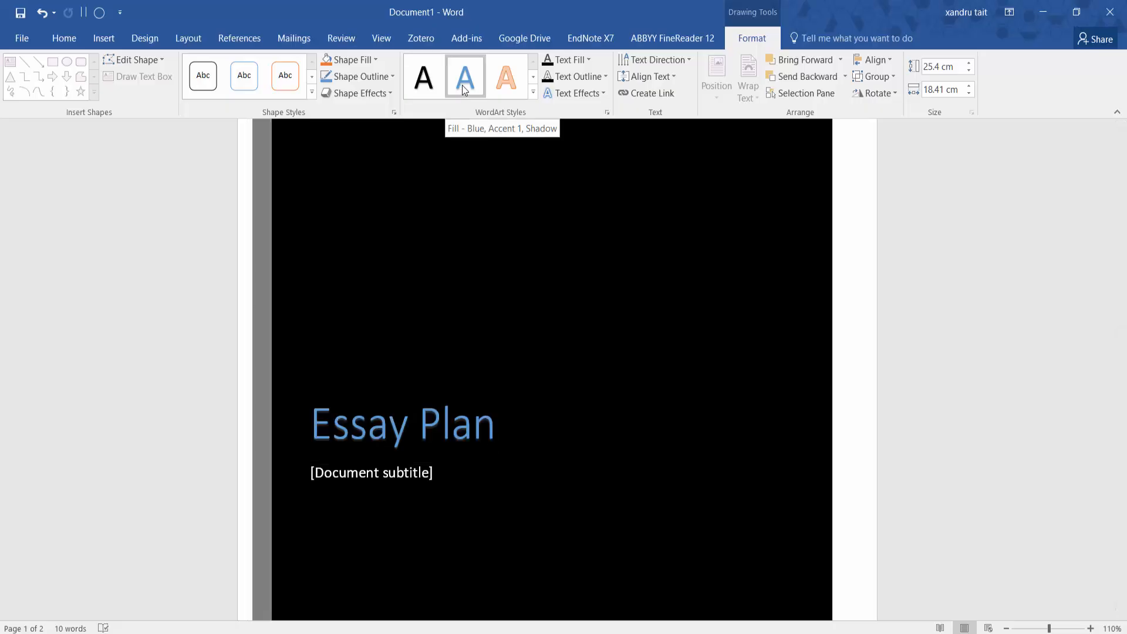
pyautogui.click(504, 84)
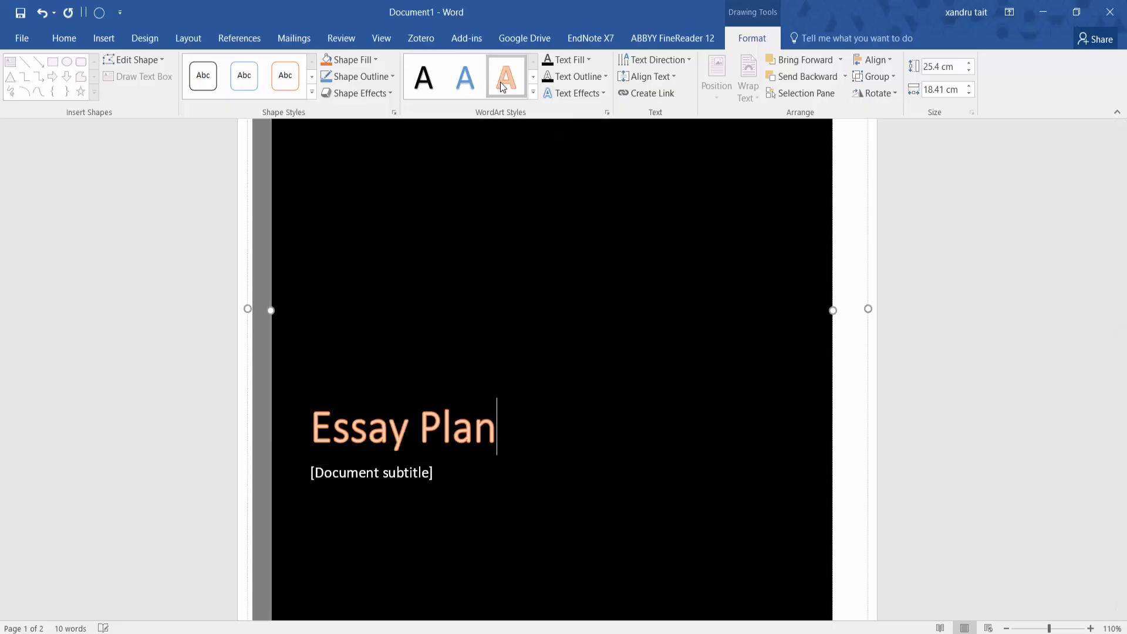
# - Add an orange glow text effect from the third row of glow variations to the Essay Plan title
pyautogui.click(566, 91)
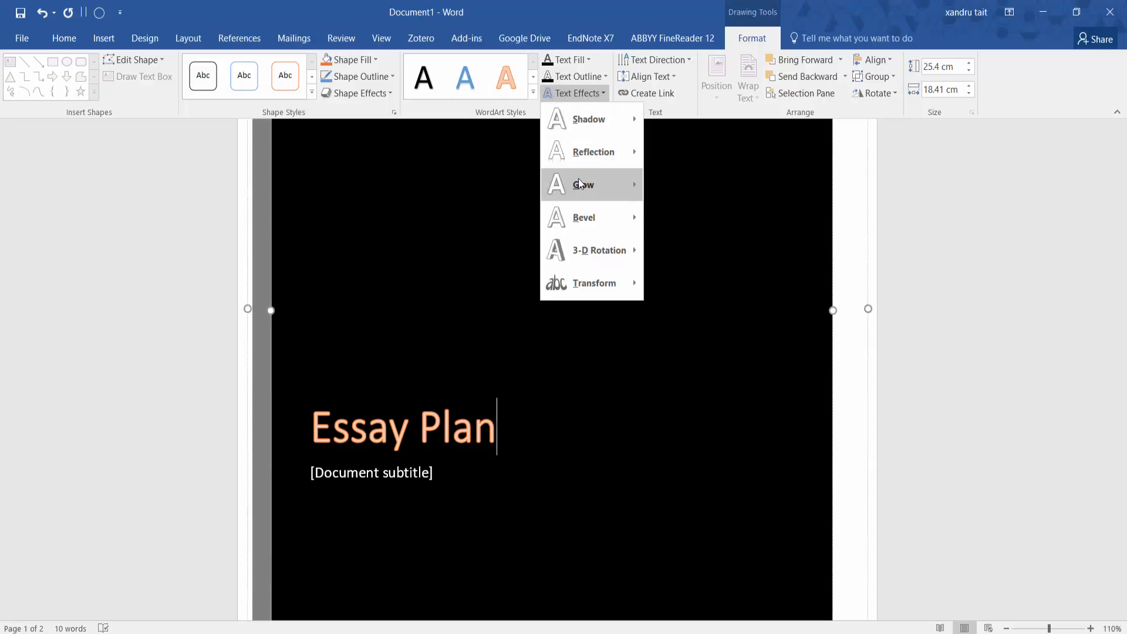
pyautogui.moveTo(582, 183)
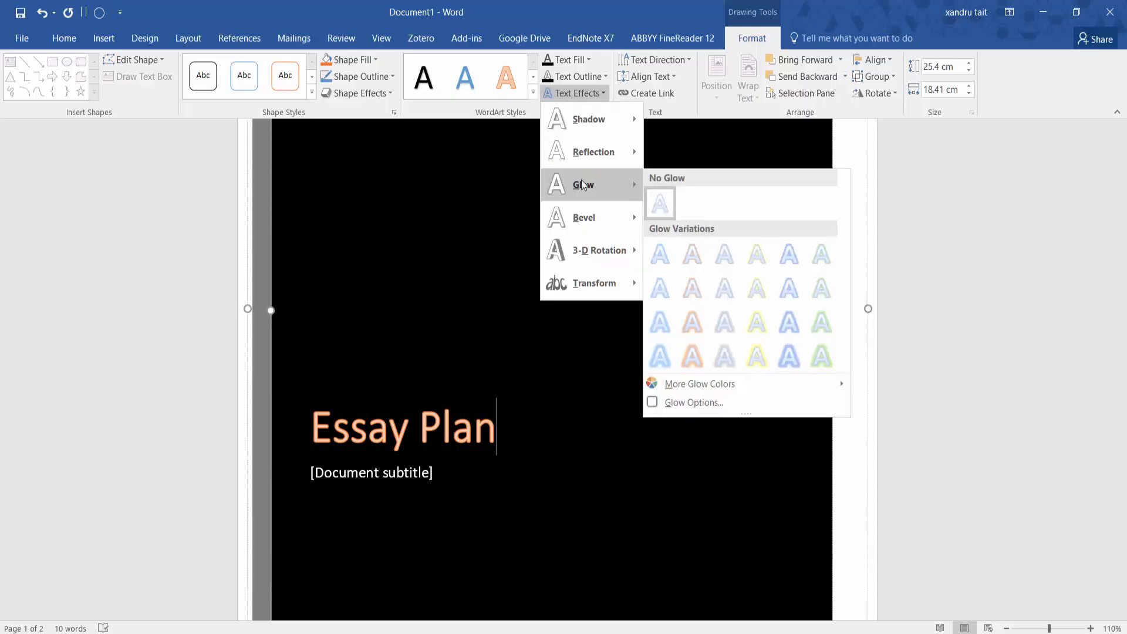
pyautogui.click(690, 324)
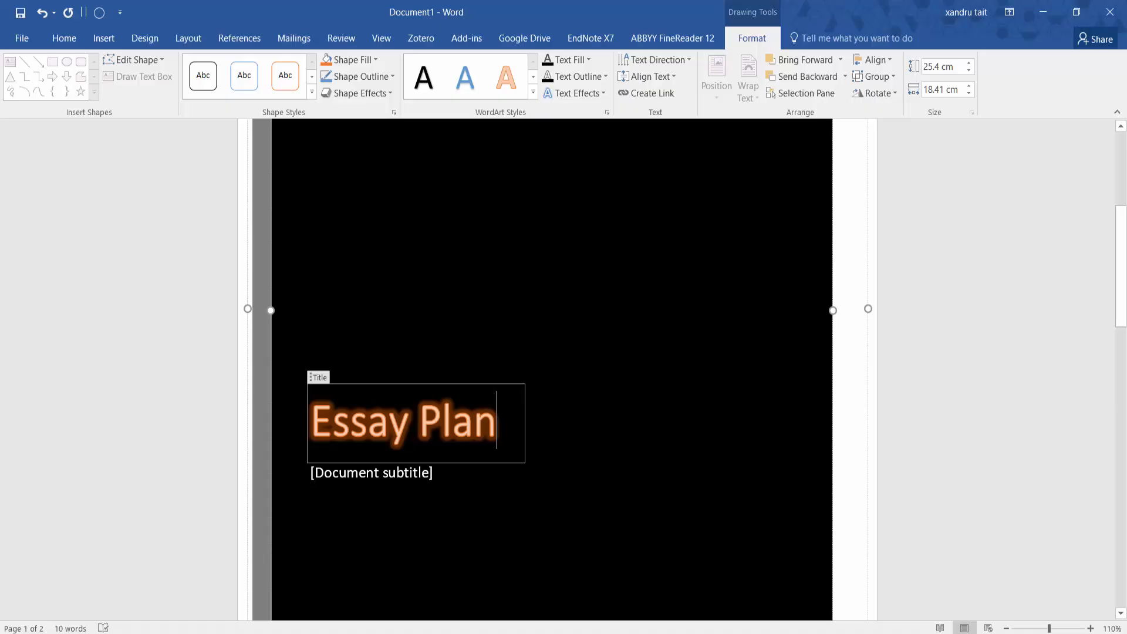
# - Save the customized cover page to the Cover Pages gallery as Essay Plan, in the Built-in category, with the description "My template"
pyautogui.click(528, 499)
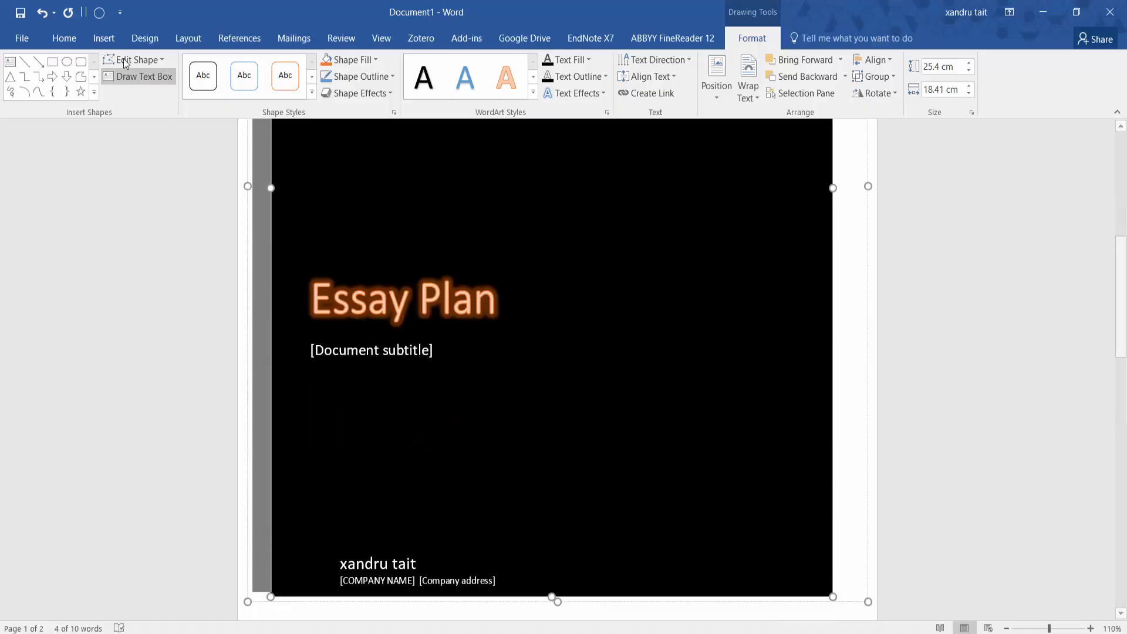
pyautogui.click(107, 42)
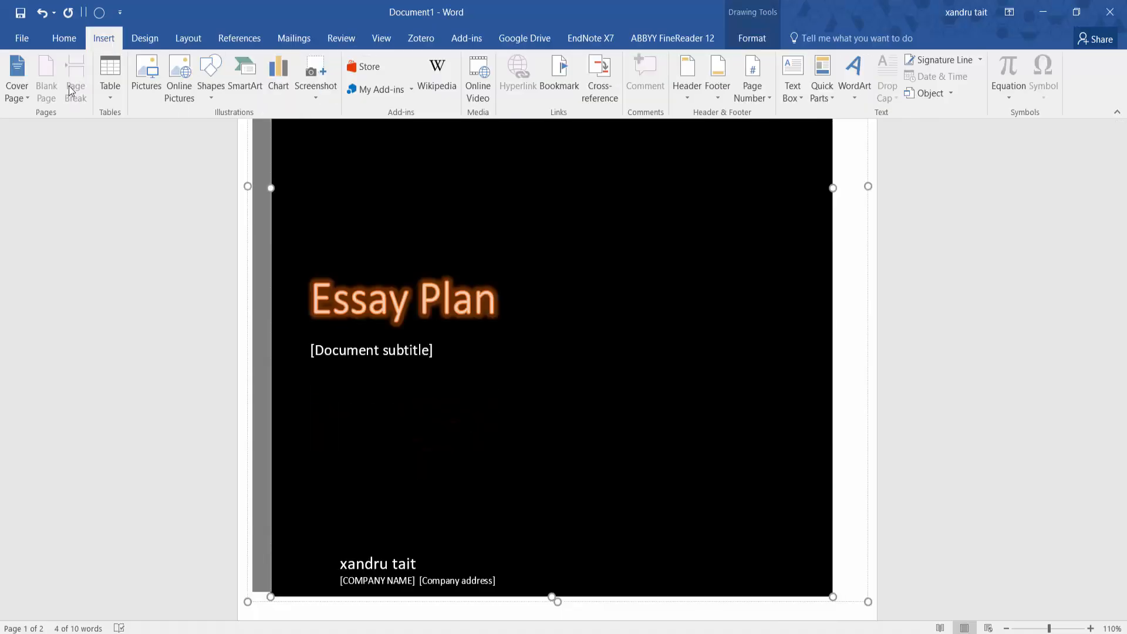
pyautogui.click(16, 97)
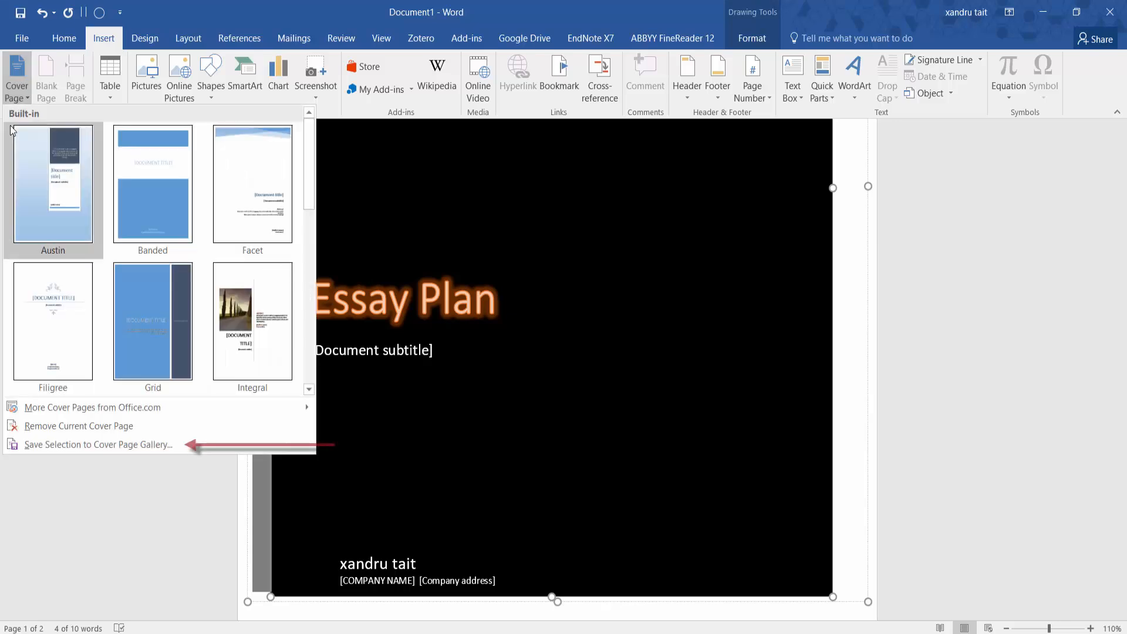
pyautogui.click(48, 445)
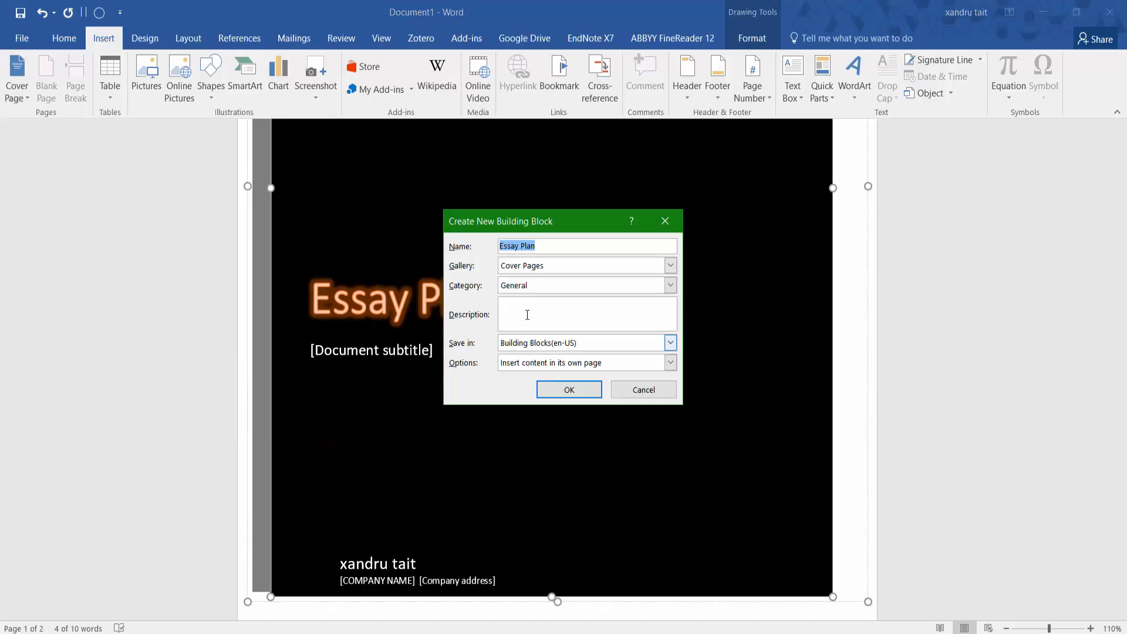
pyautogui.click(671, 266)
pyautogui.click(671, 265)
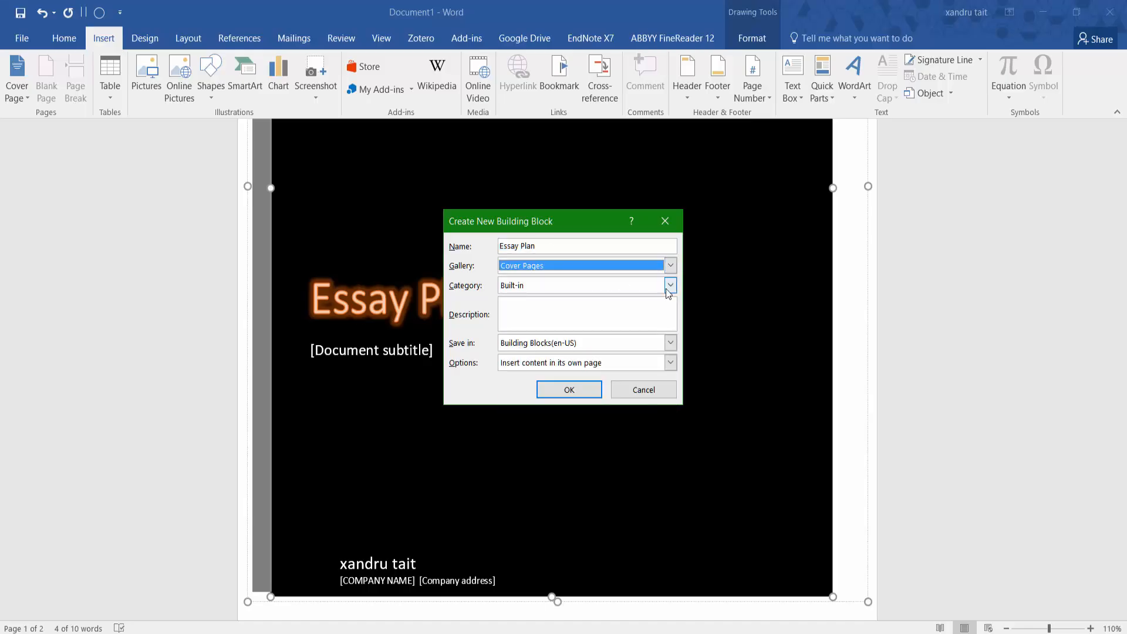
pyautogui.click(671, 286)
pyautogui.click(671, 285)
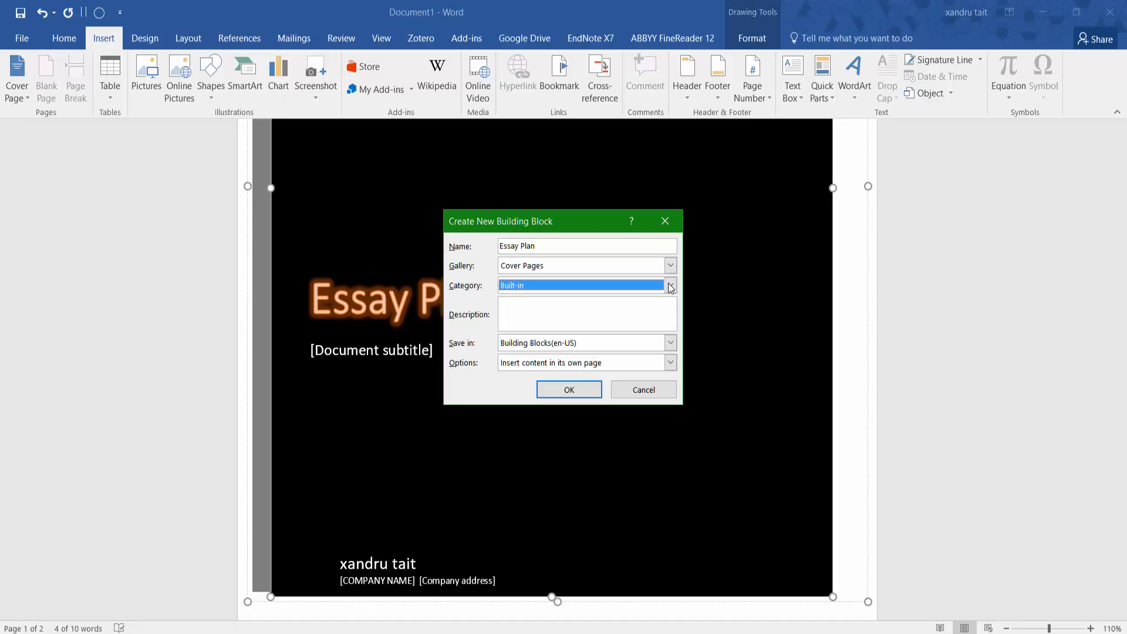
pyautogui.click(538, 306)
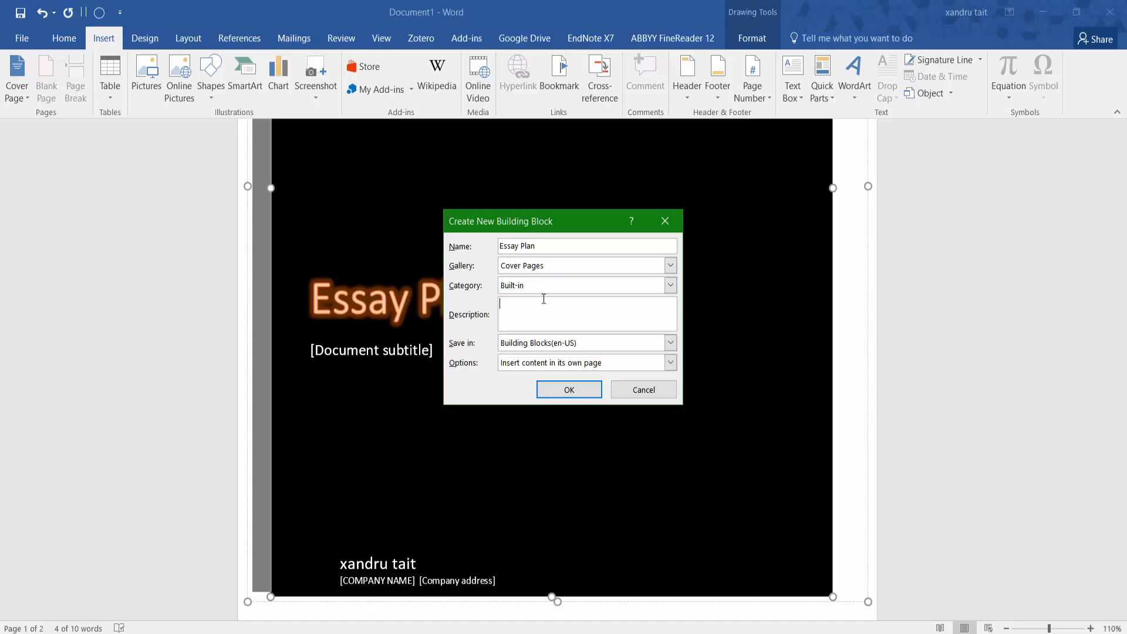
pyautogui.write('My template')
pyautogui.click(555, 388)
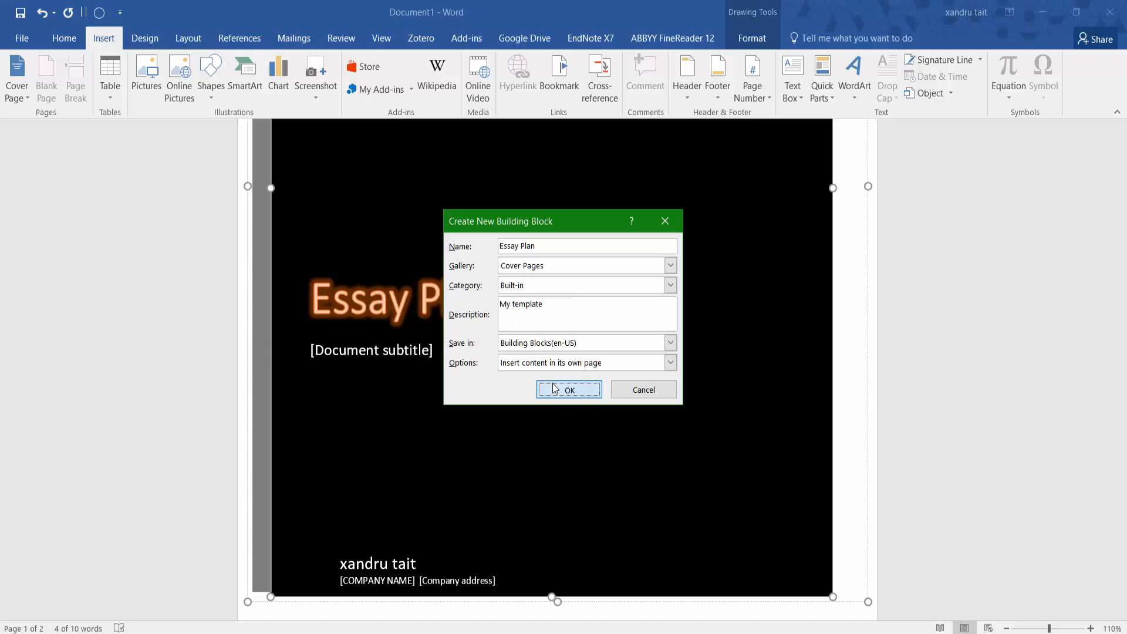
# - Check the cover page gallery and the additional Office.com designs, and remove the current cover page from the document
pyautogui.click(19, 90)
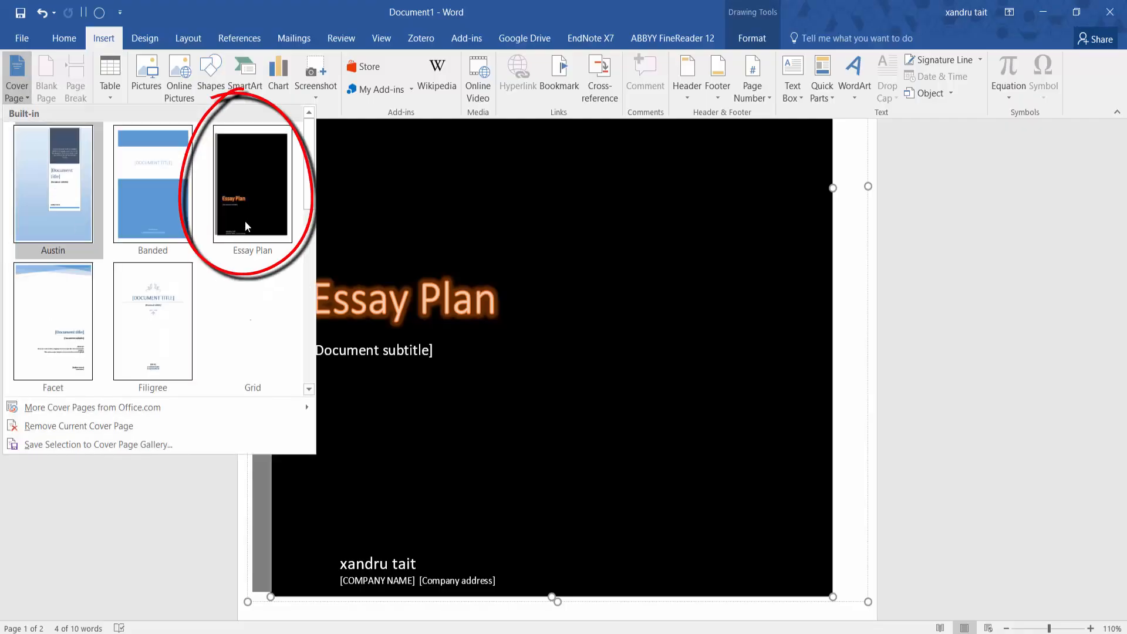
pyautogui.click(78, 408)
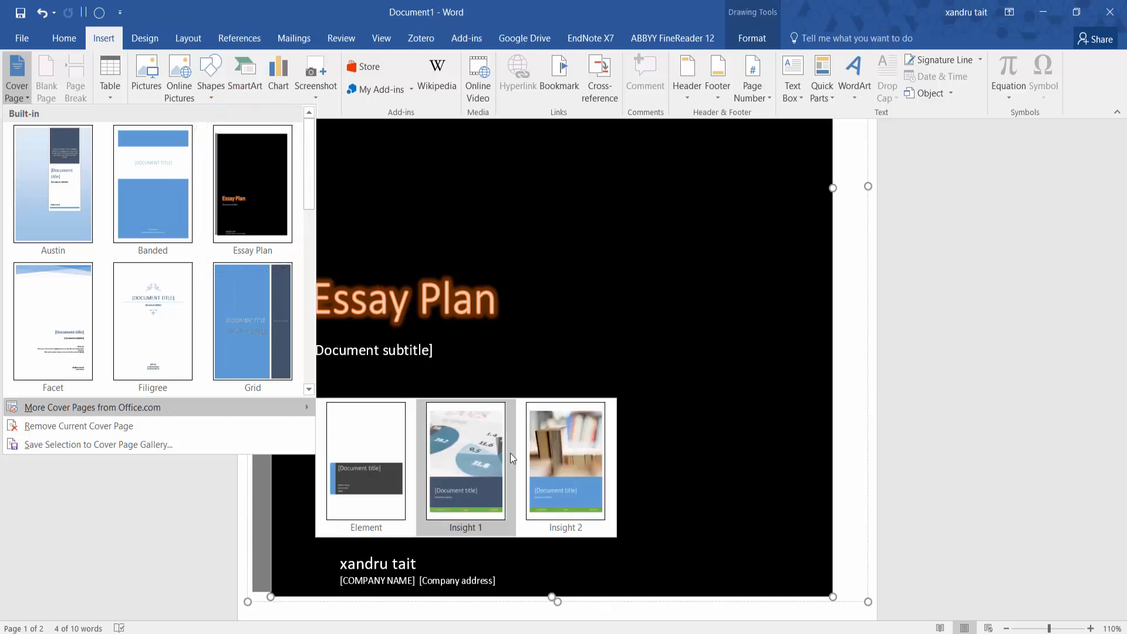
pyautogui.click(69, 427)
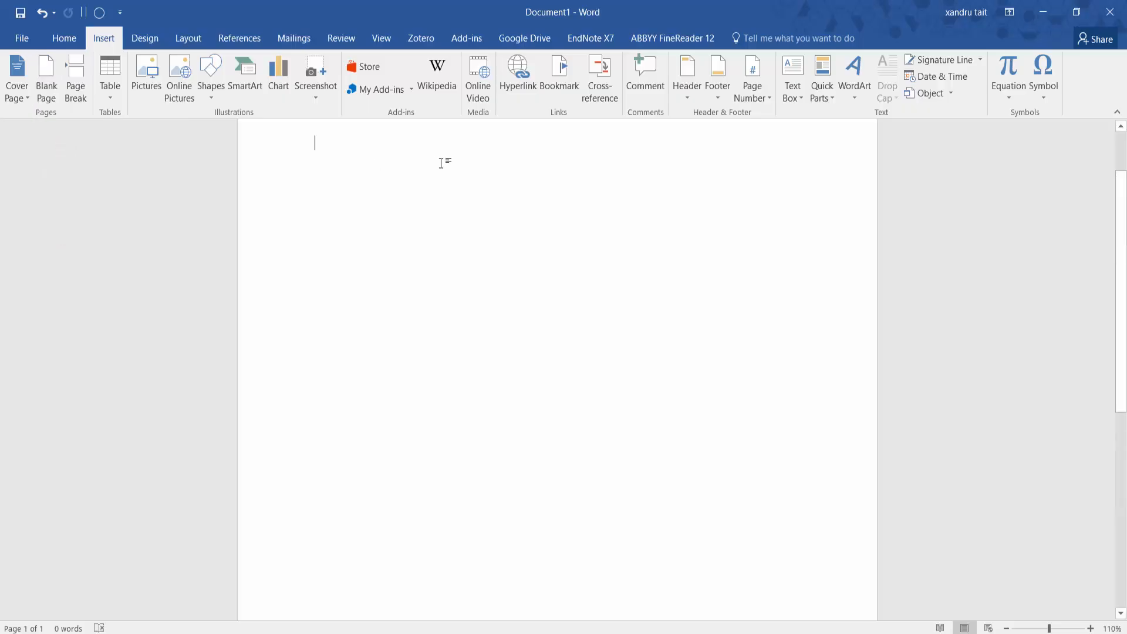
# - Generate sample paragraphs with =rand() and insert a blank page after them
pyautogui.write('=rand()')
pyautogui.press('Return')
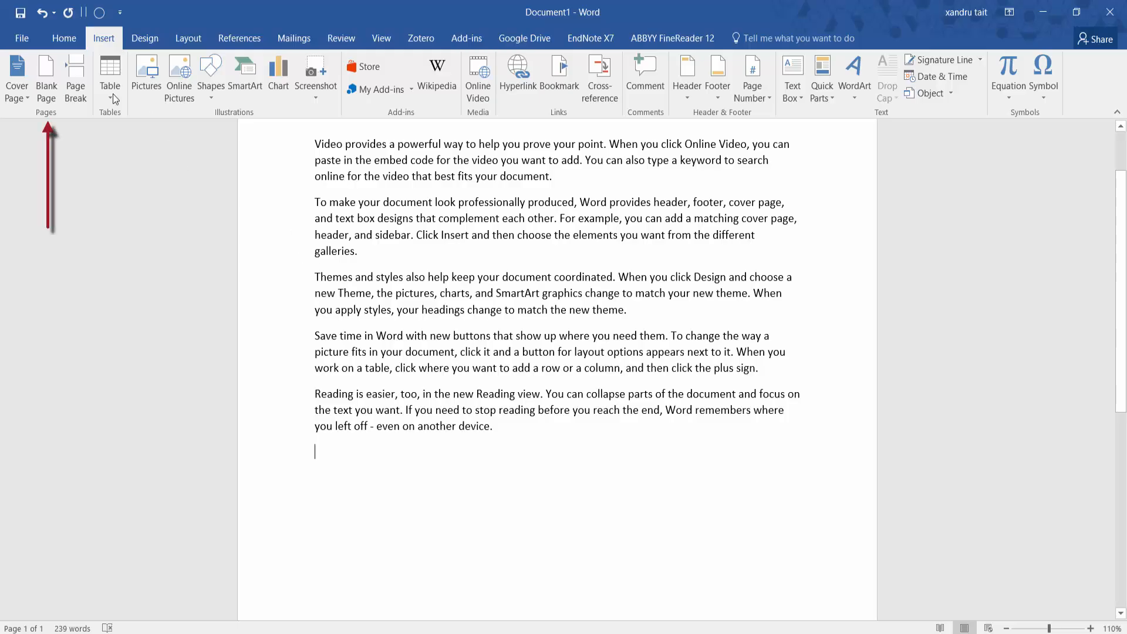
pyautogui.click(44, 75)
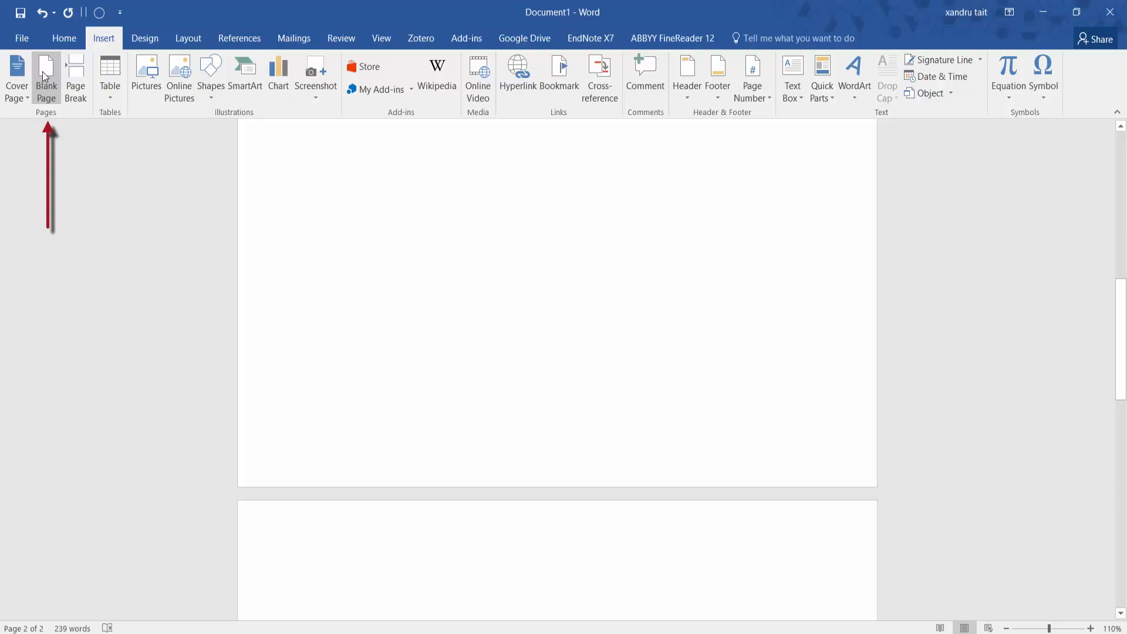
pyautogui.scroll(-5, 390, 445)
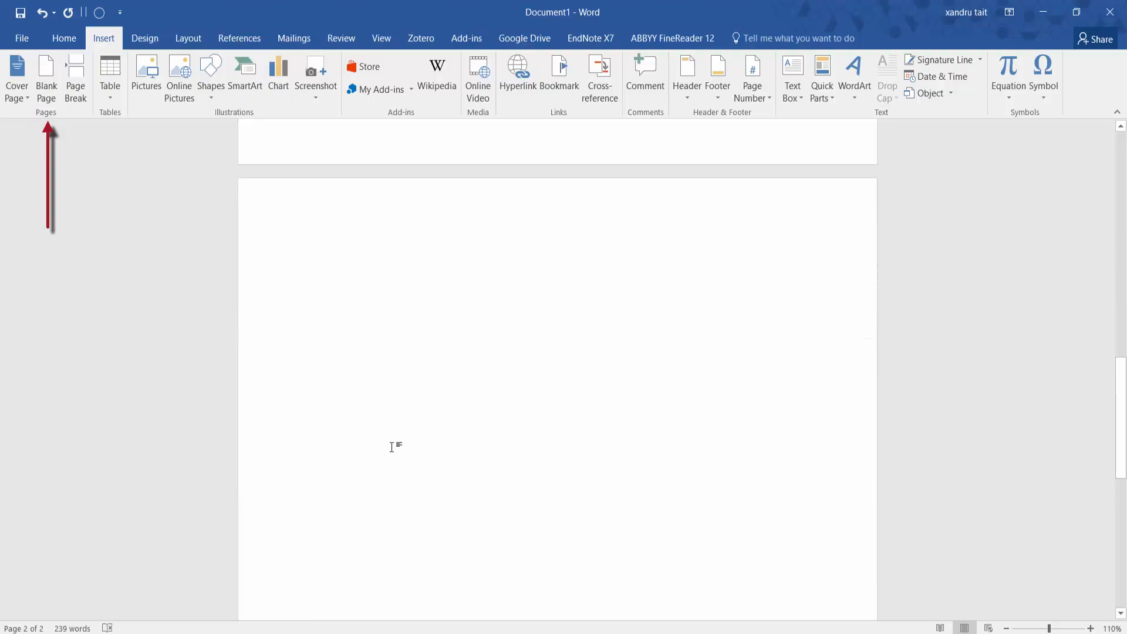
# - Remove the inserted blank page so that only the page with the sample paragraphs is left
pyautogui.scroll(8, 391, 447)
pyautogui.scroll(-4, 395, 447)
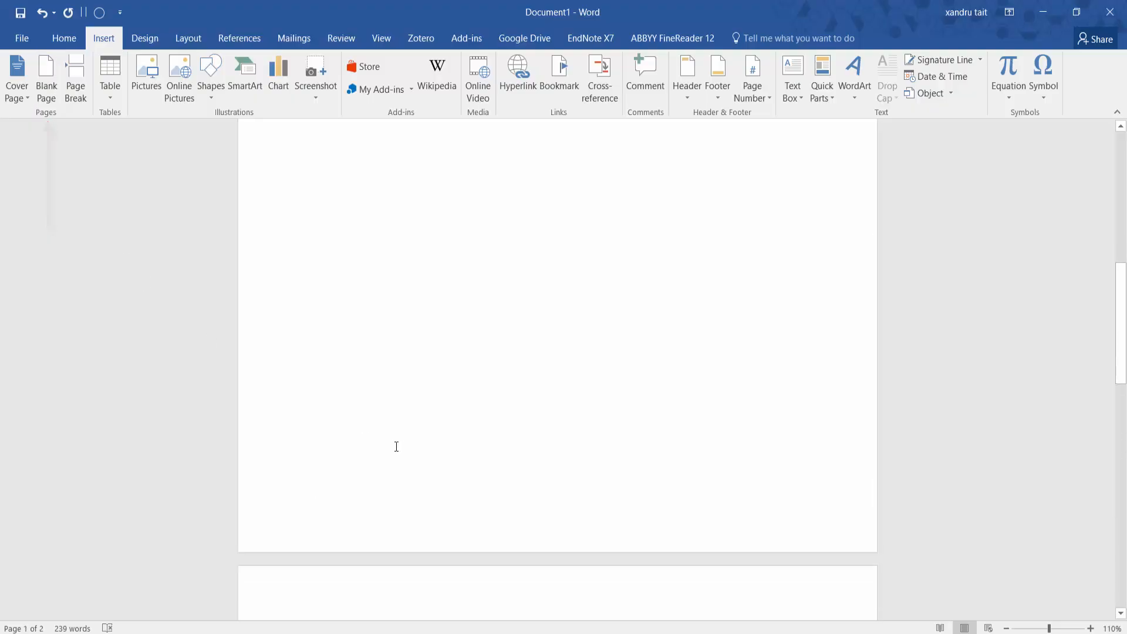
pyautogui.press('BackSpace')
pyautogui.press('BackSpace')
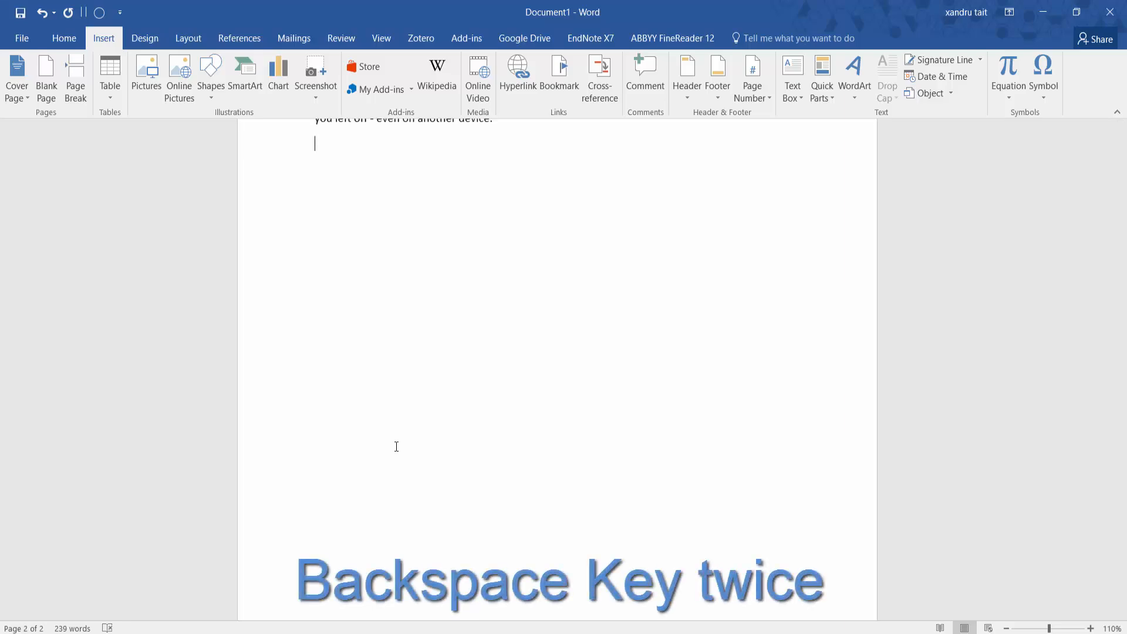
pyautogui.scroll(6, 393, 447)
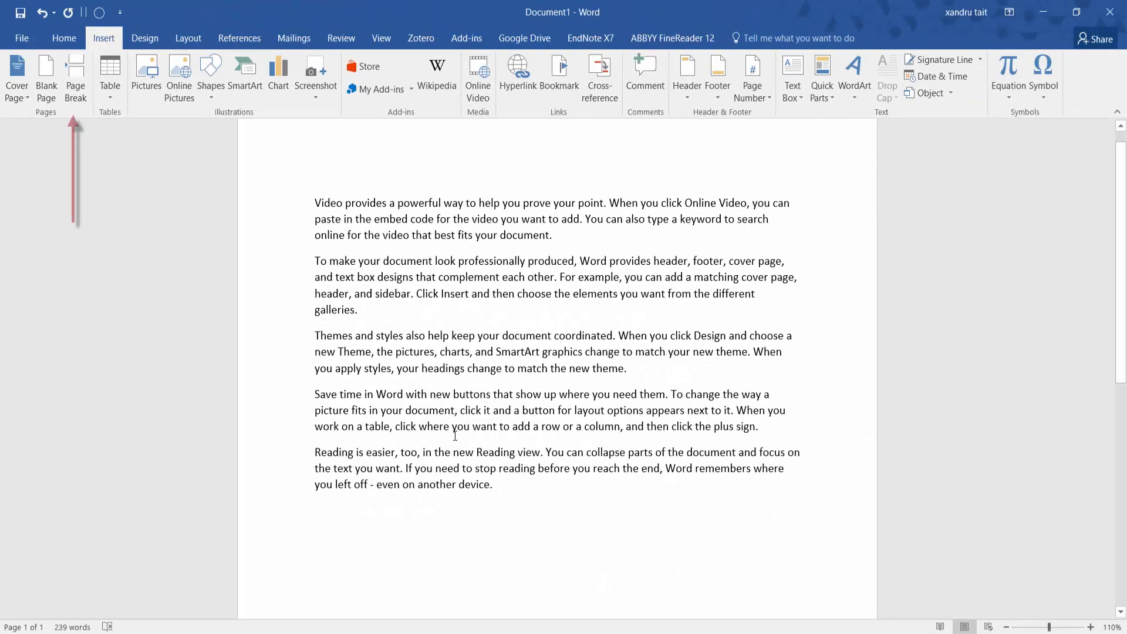
# - Insert a page break after the second paragraph, which ends with "galleries.", and check both resulting pages
pyautogui.click(362, 310)
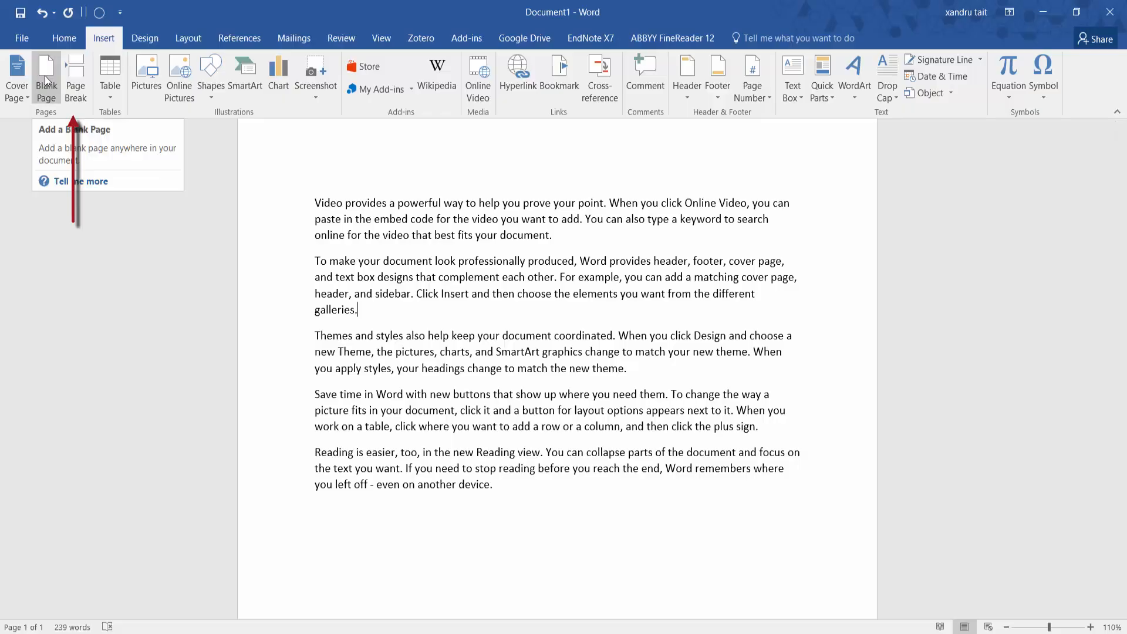
pyautogui.click(80, 88)
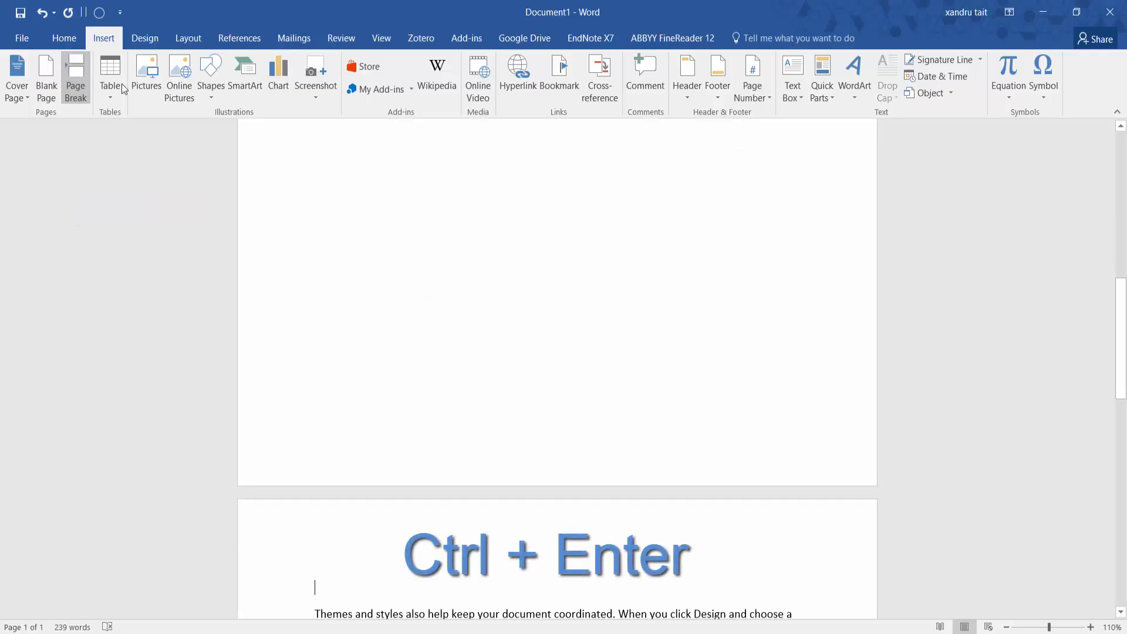
pyautogui.scroll(8, 560, 414)
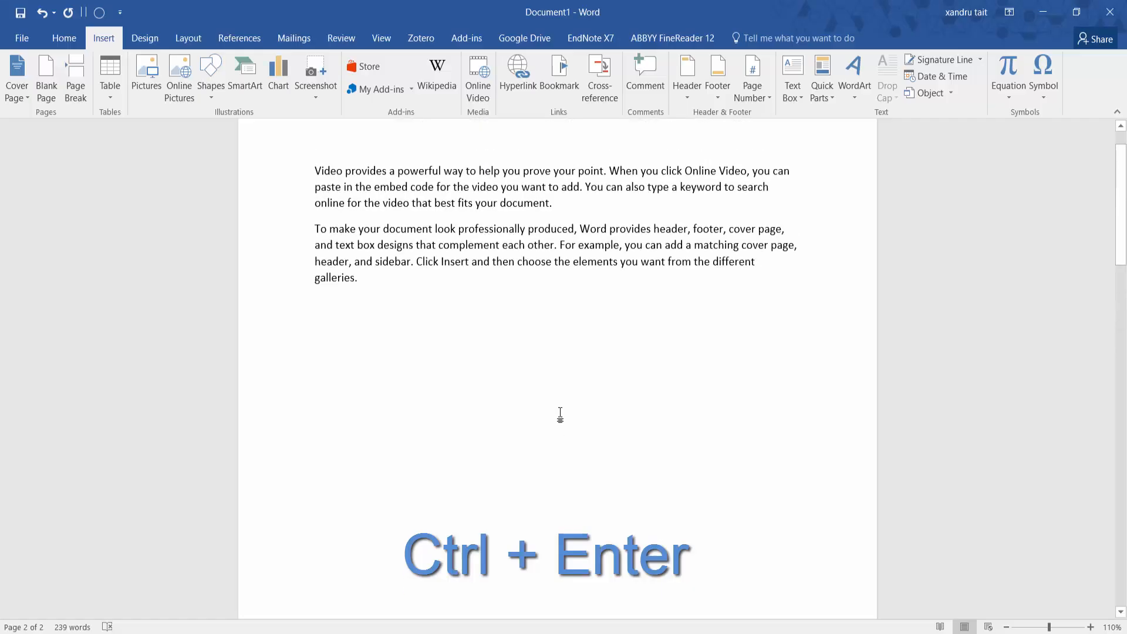
pyautogui.scroll(-9, 560, 421)
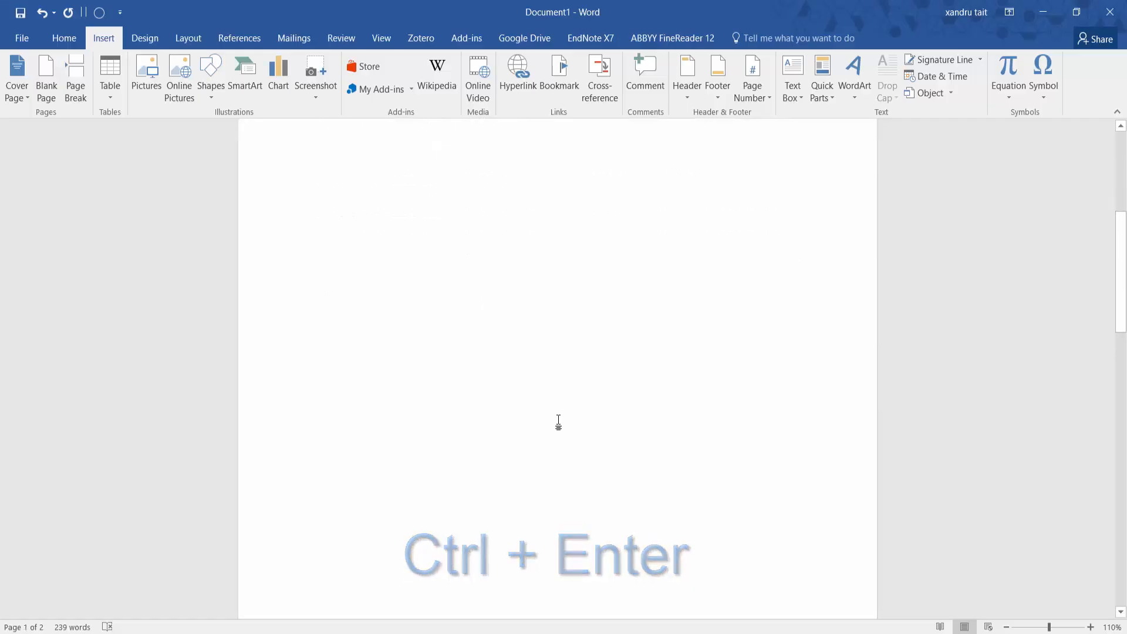
pyautogui.scroll(-3, 560, 420)
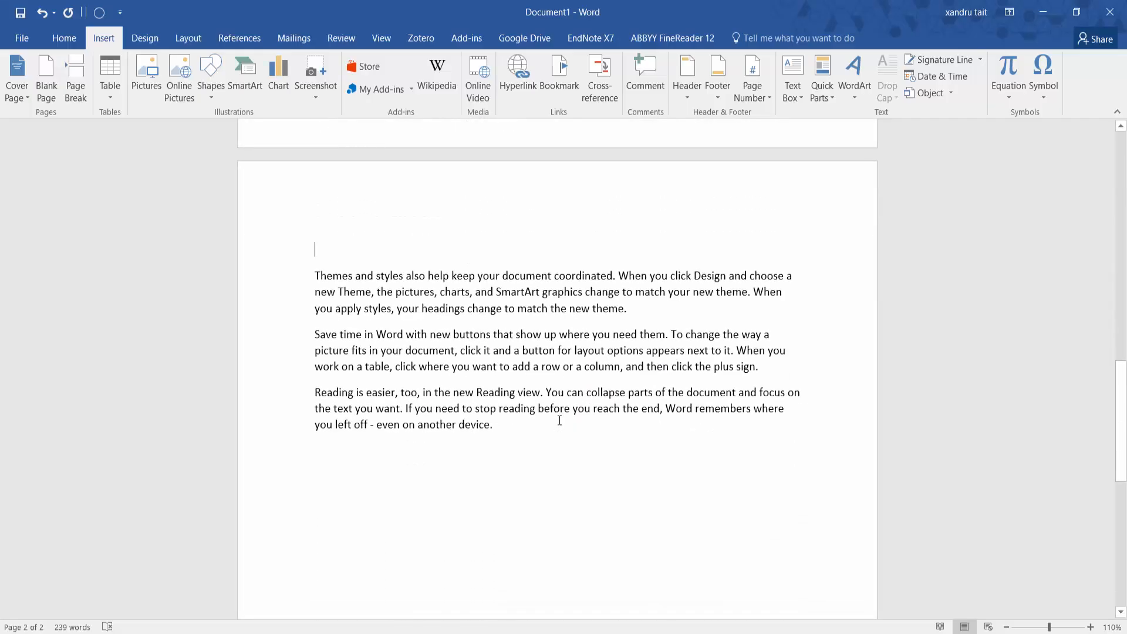
# - Delete the three paragraphs on the second page together with the page break before them
pyautogui.click(542, 432)
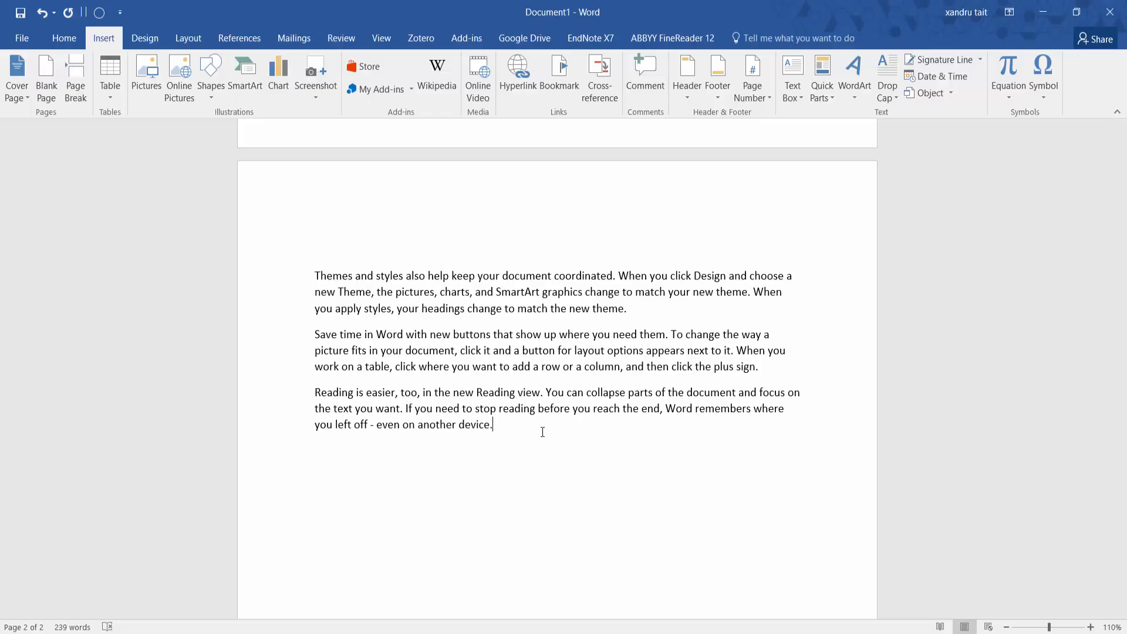
pyautogui.moveTo(543, 432); pyautogui.dragTo(272, 236)
pyautogui.press('BackSpace')
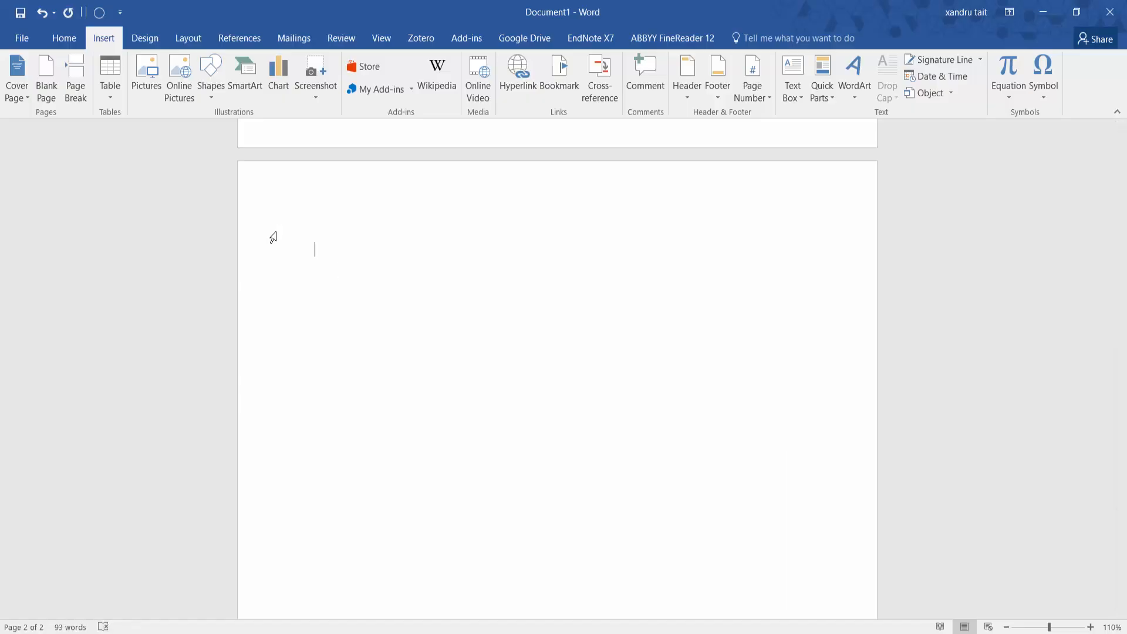
pyautogui.press('BackSpace')
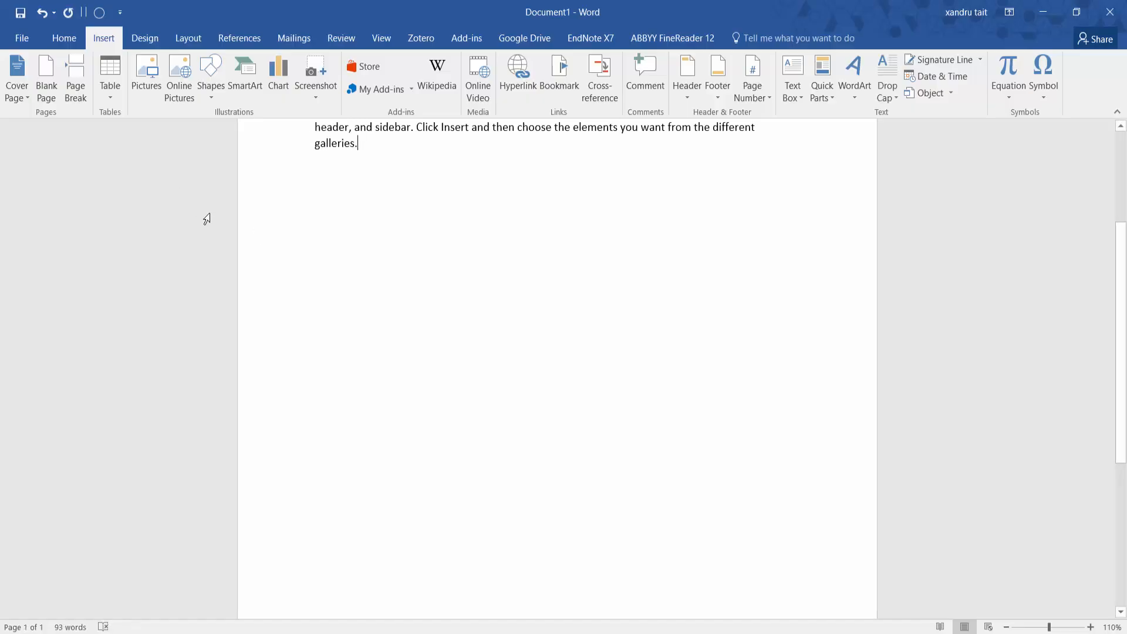
# - Insert a page break after the first paragraph, which ends with "best fits your document."
pyautogui.scroll(4, 372, 342)
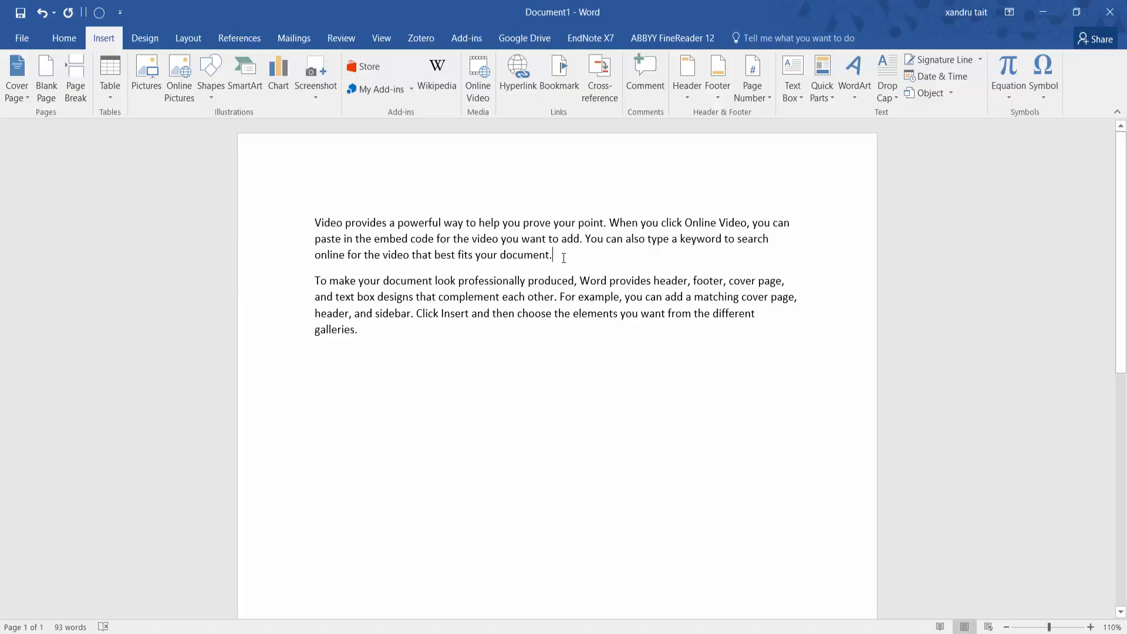
pyautogui.hotkey('ctrl', 'Return')
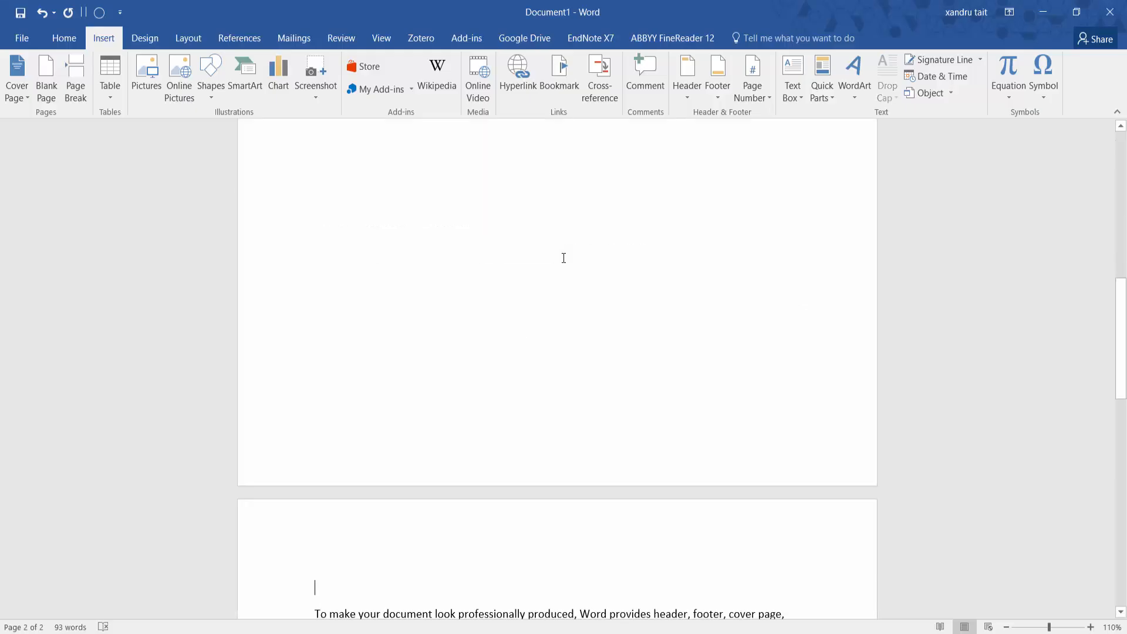
pyautogui.scroll(-3, 604, 545)
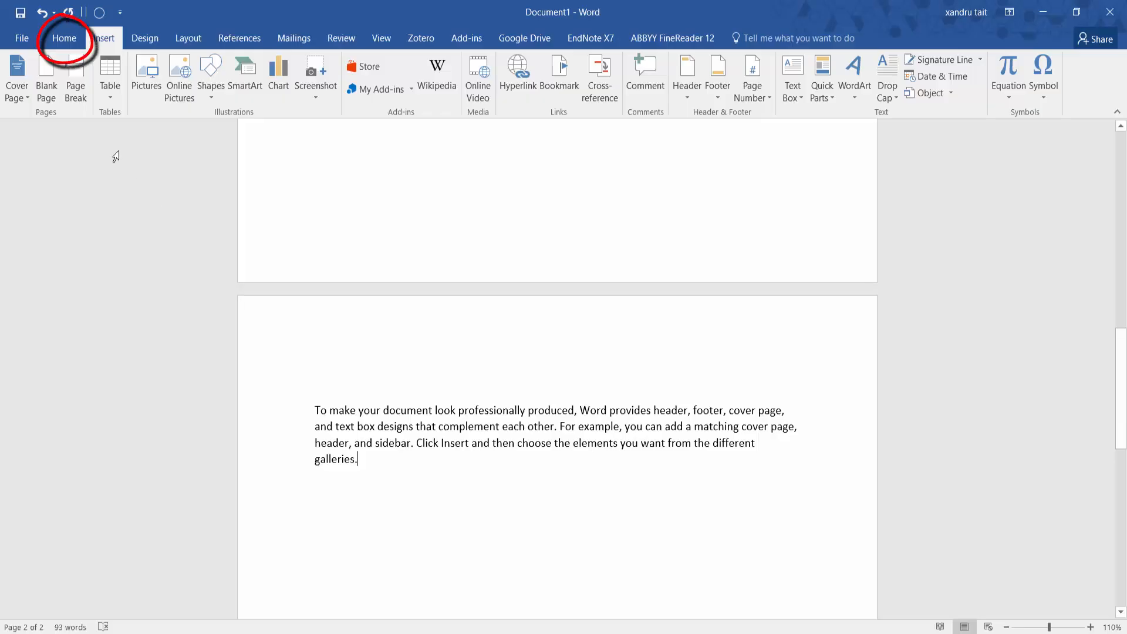
# - Select all content of the second page by using Go To with \page, and delete that page
pyautogui.click(57, 42)
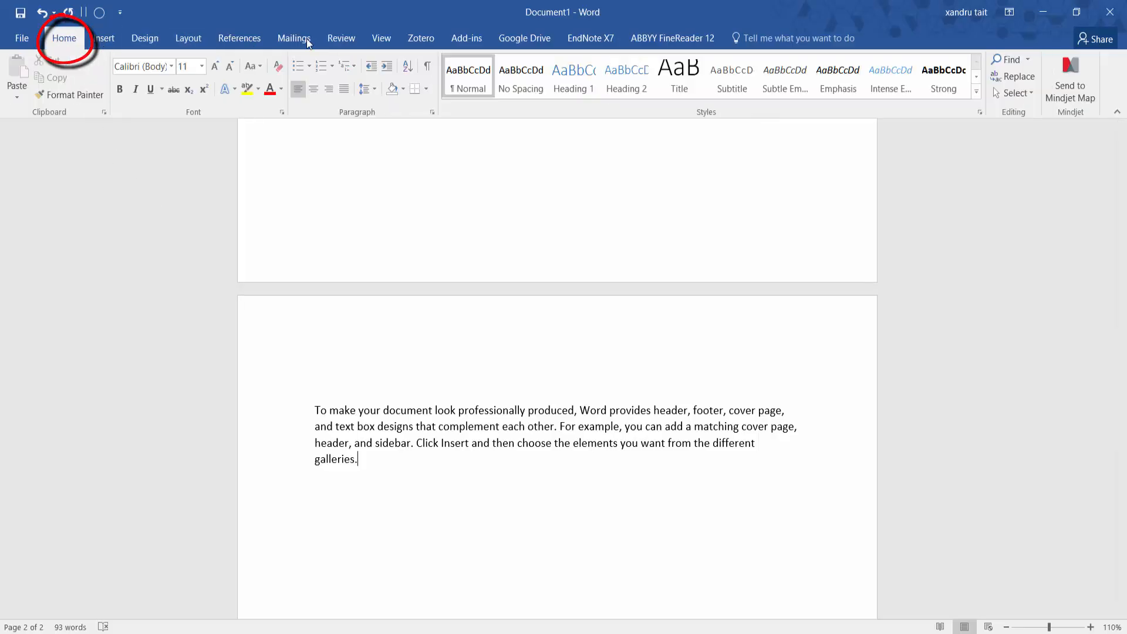
pyautogui.click(1028, 59)
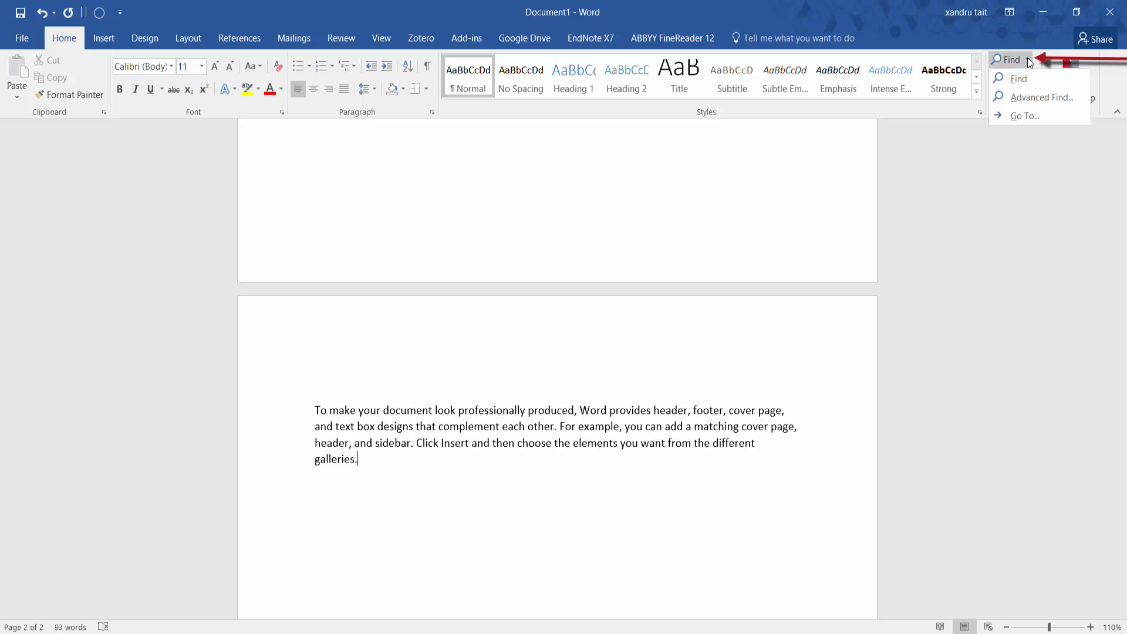
pyautogui.click(1035, 118)
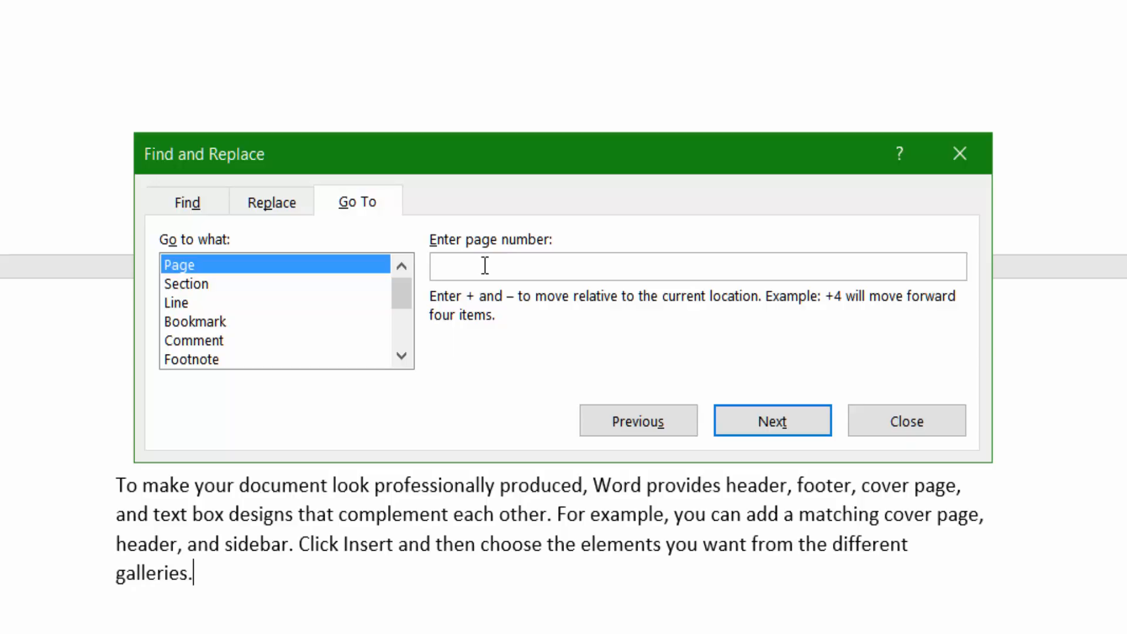
pyautogui.write('\\page')
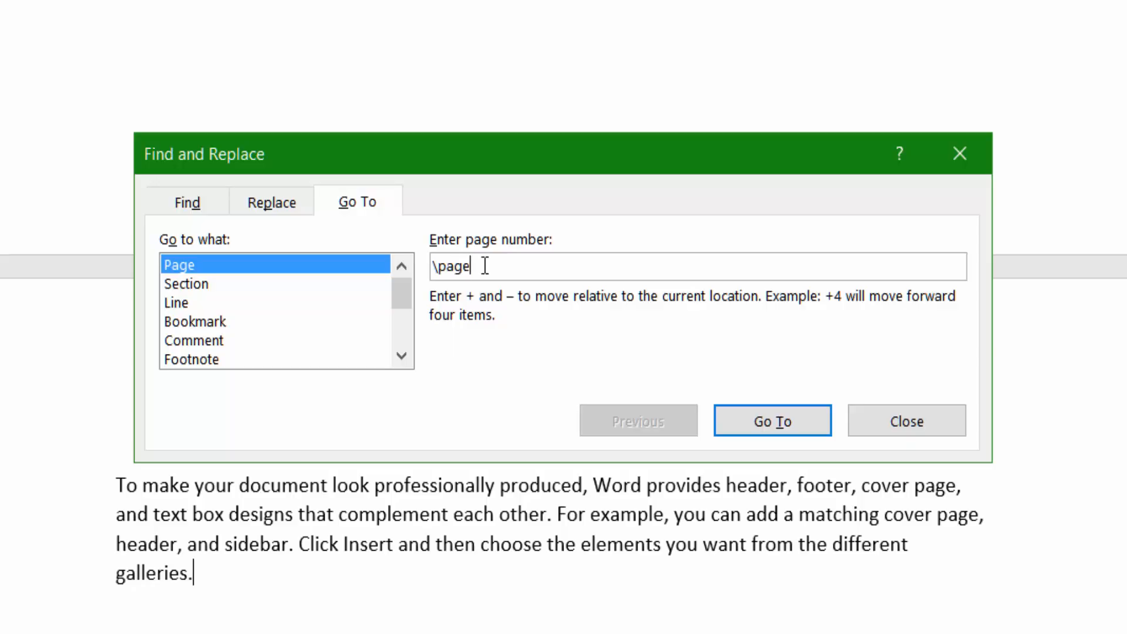
pyautogui.click(790, 412)
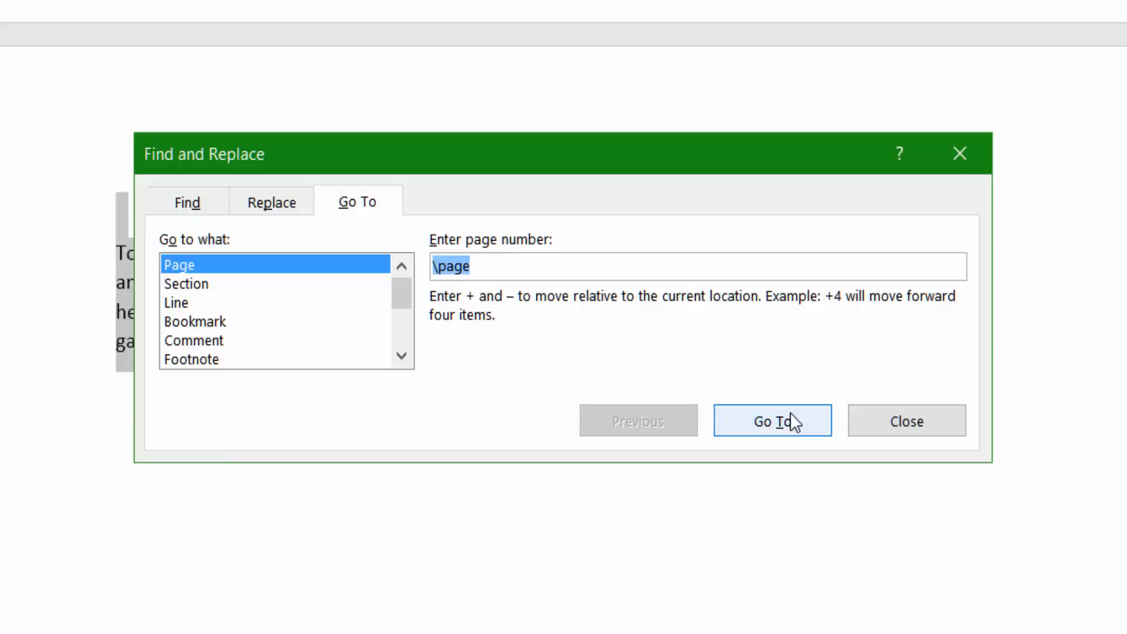
pyautogui.click(893, 433)
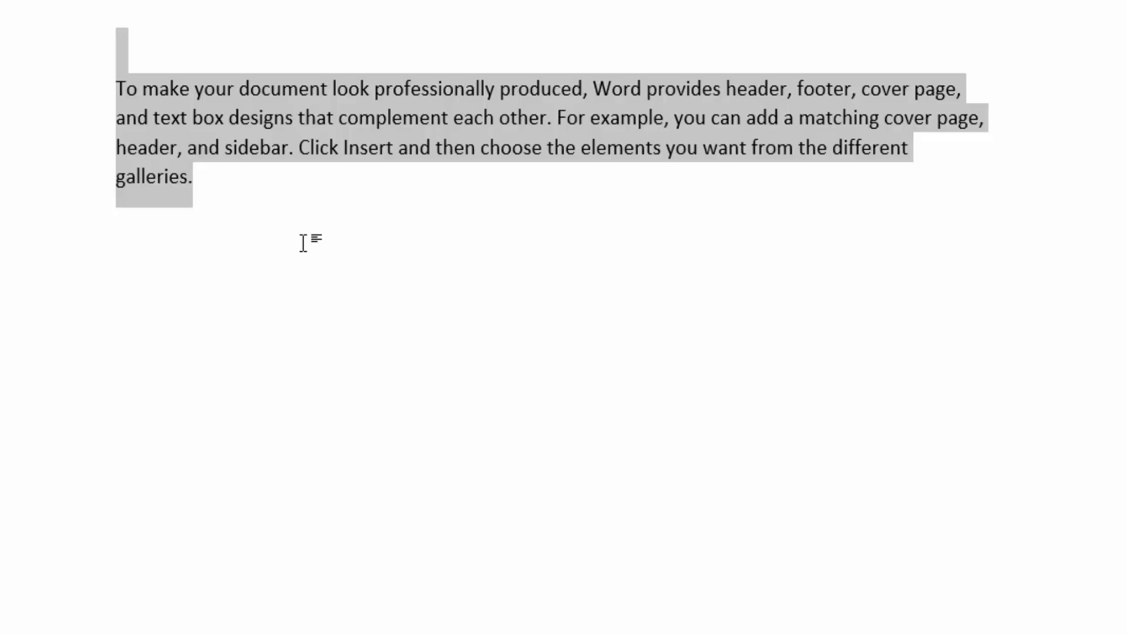
pyautogui.press('Delete')
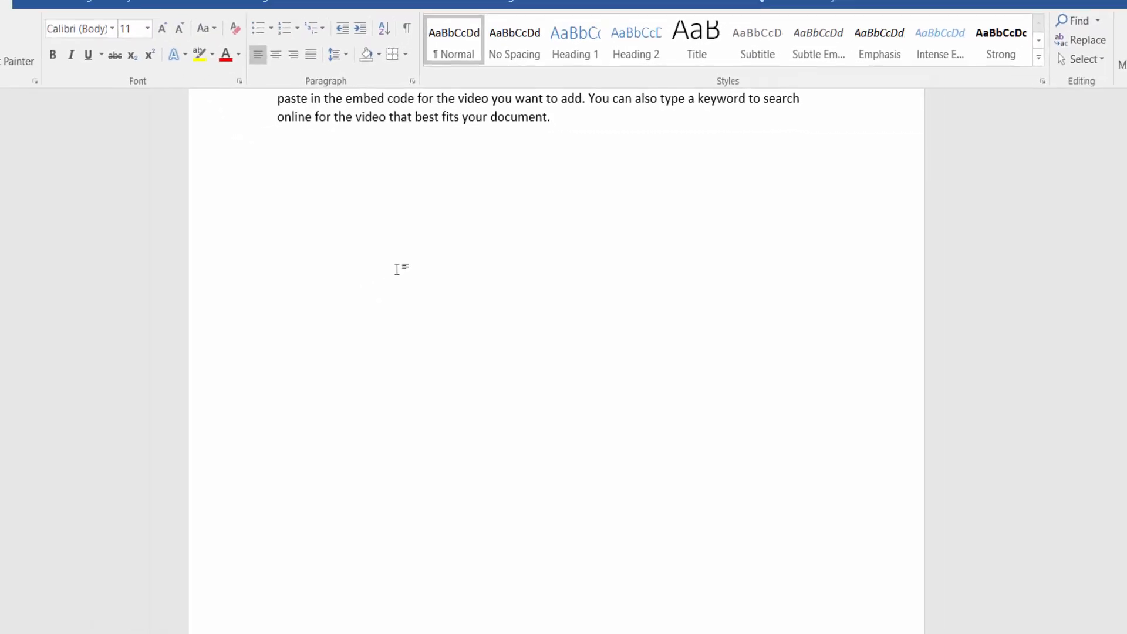
pyautogui.scroll(3, 136, 233)
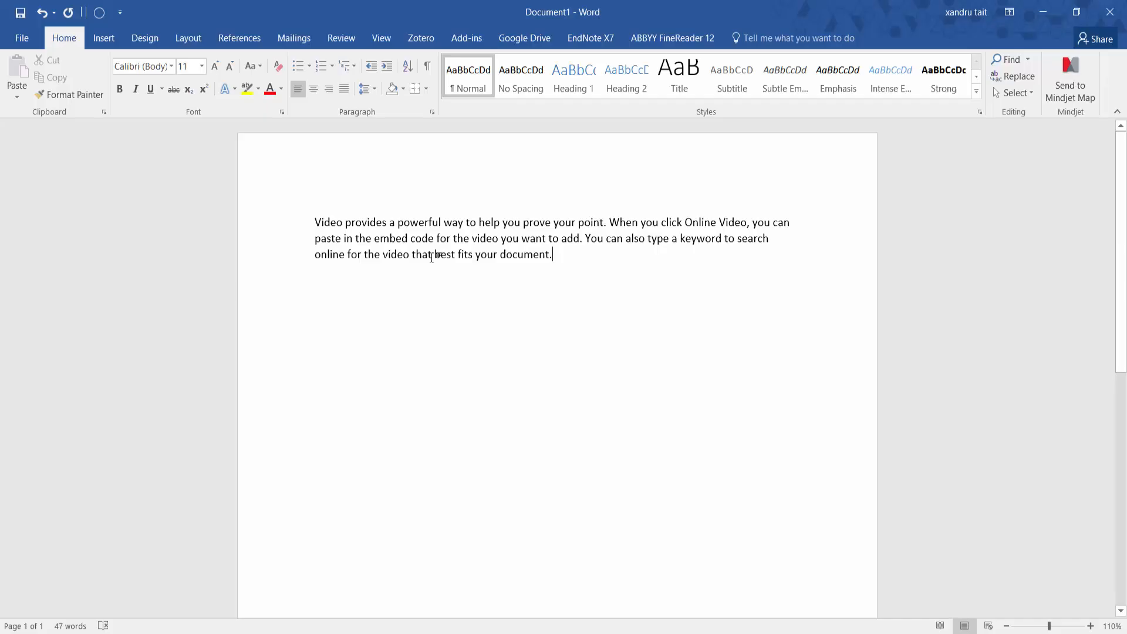
# - Add two new lines below the remaining paragraph and insert a table with five columns and four rows
pyautogui.click(108, 42)
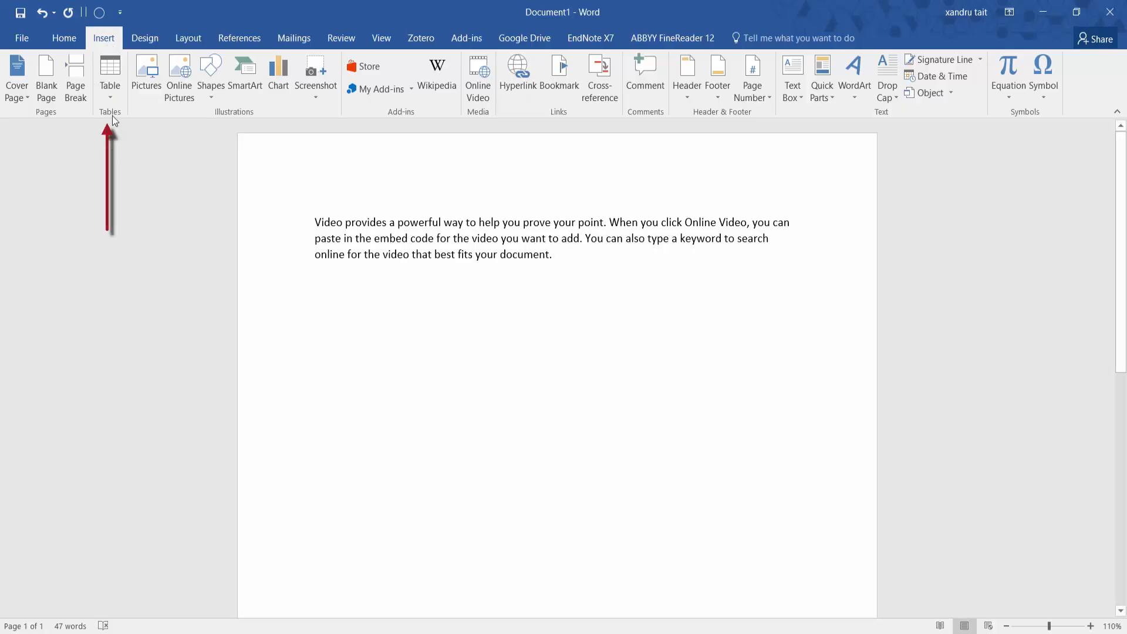
pyautogui.press('Return')
pyautogui.press('Return')
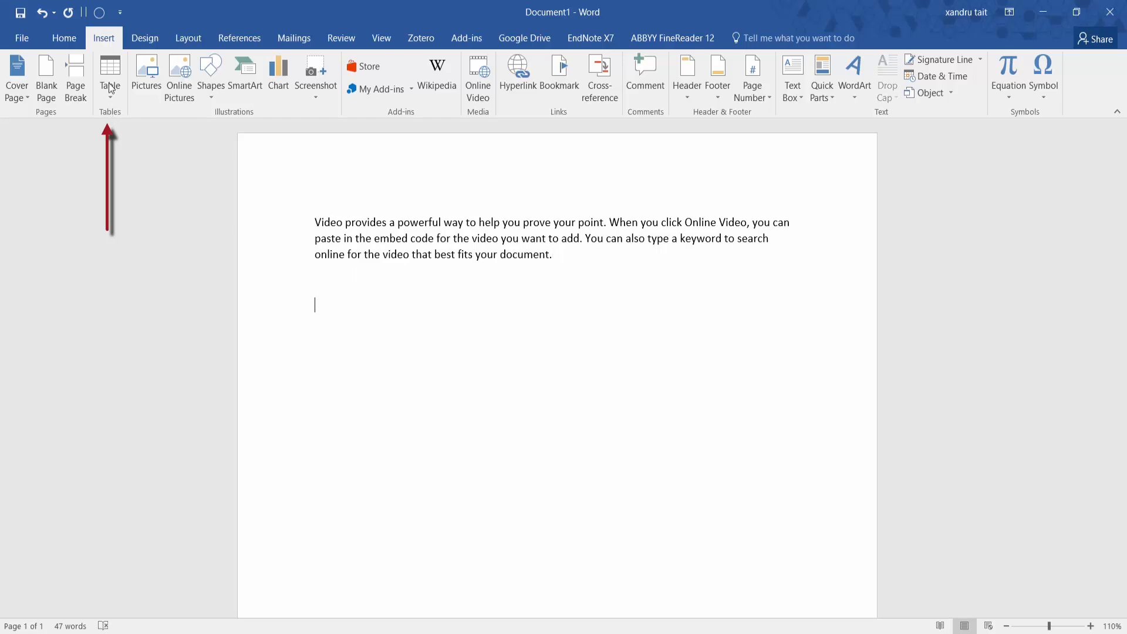
pyautogui.click(110, 97)
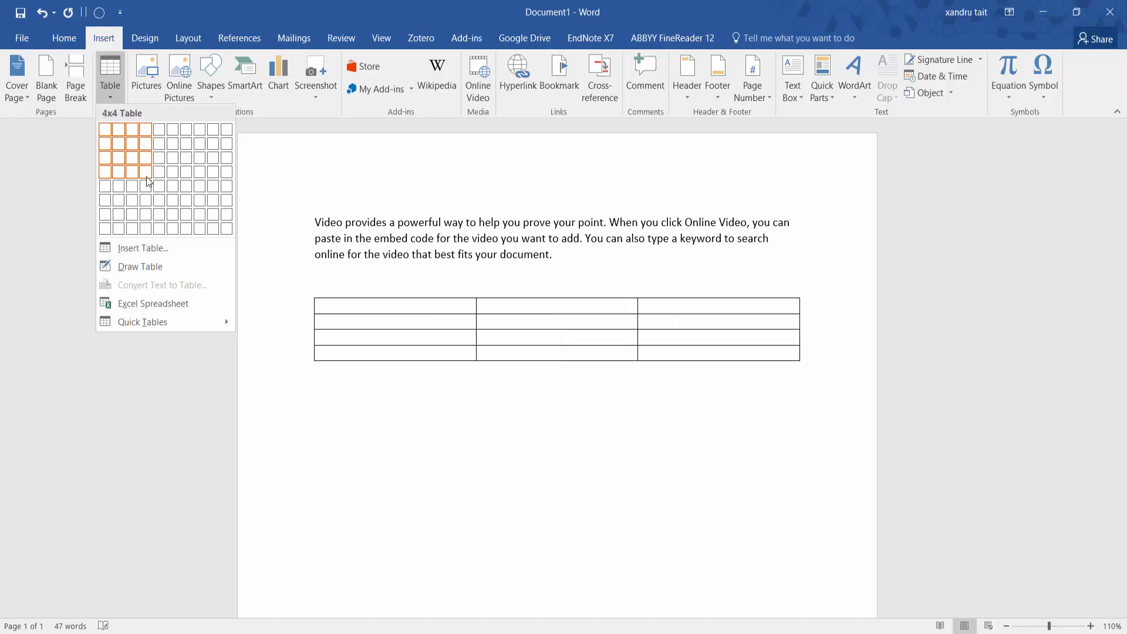
pyautogui.click(163, 175)
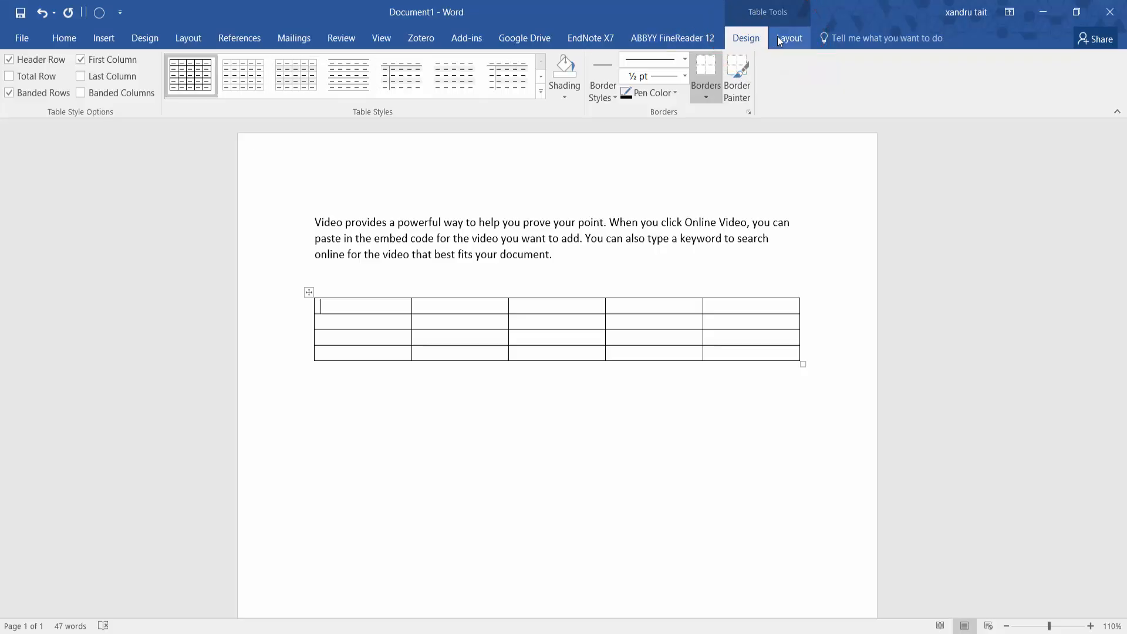
# - Place the cursor in the new table and select the entire table with the Select Table command
pyautogui.click(101, 41)
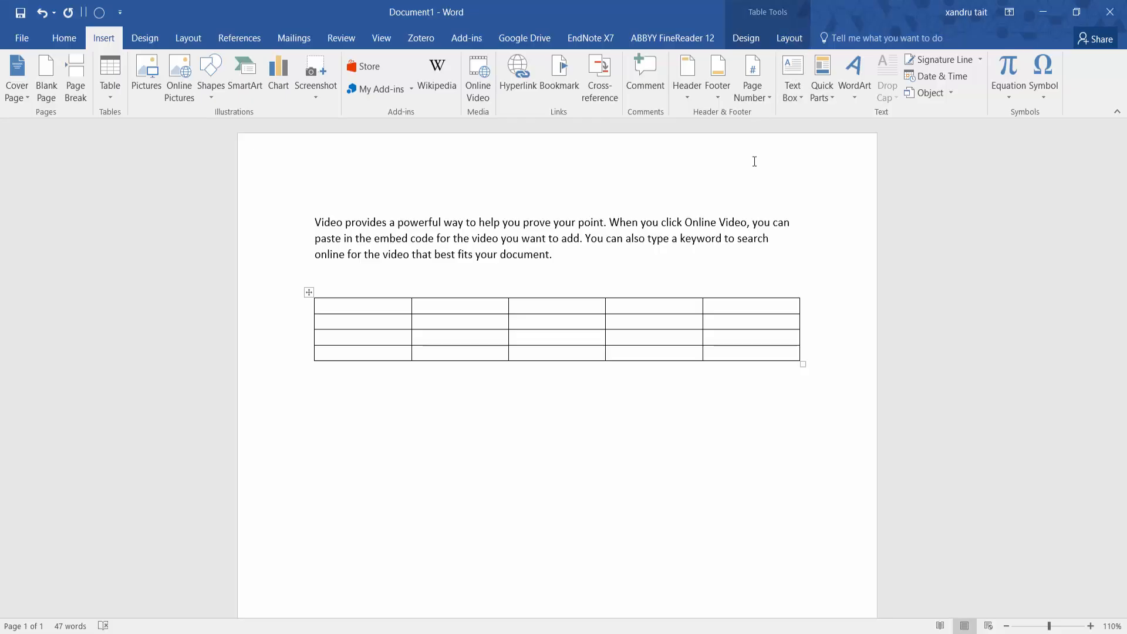
pyautogui.click(689, 429)
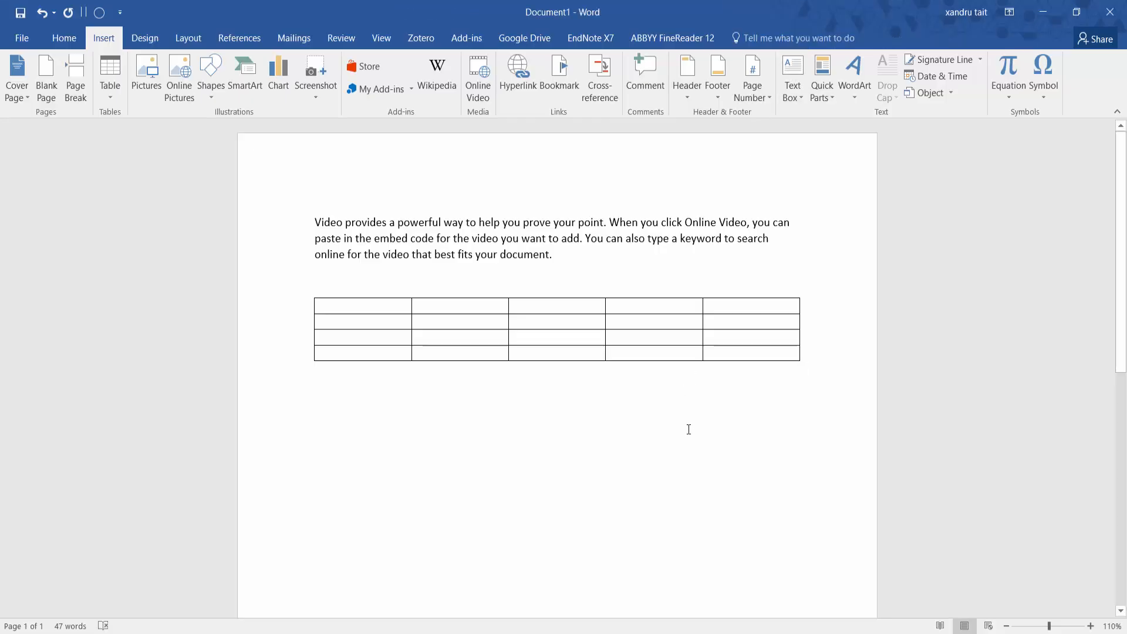
pyautogui.click(641, 335)
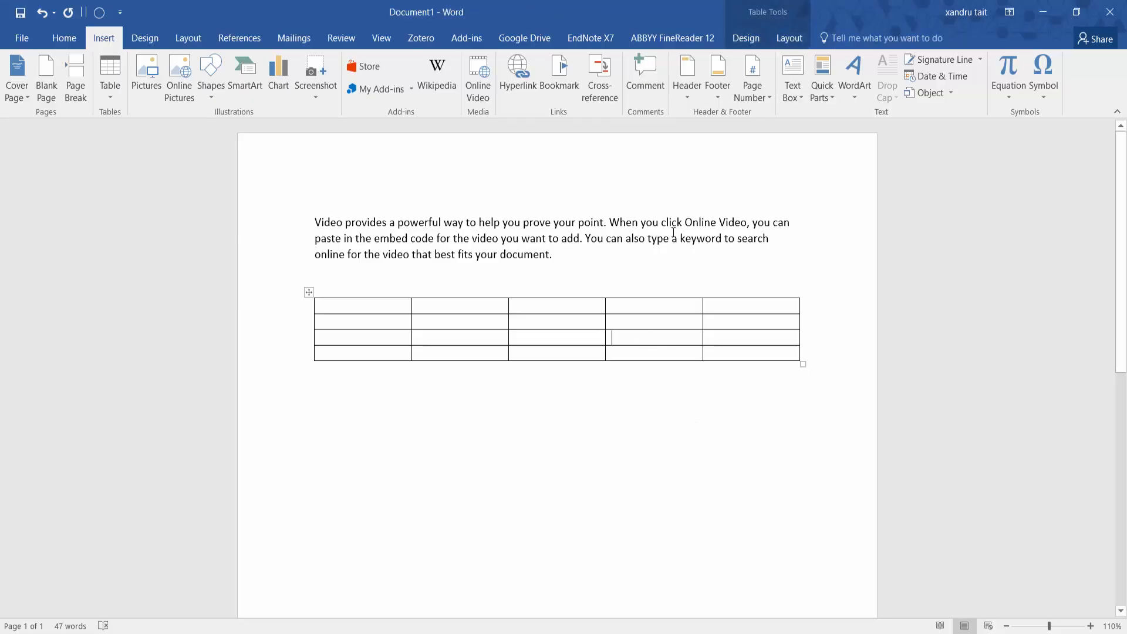
pyautogui.click(789, 38)
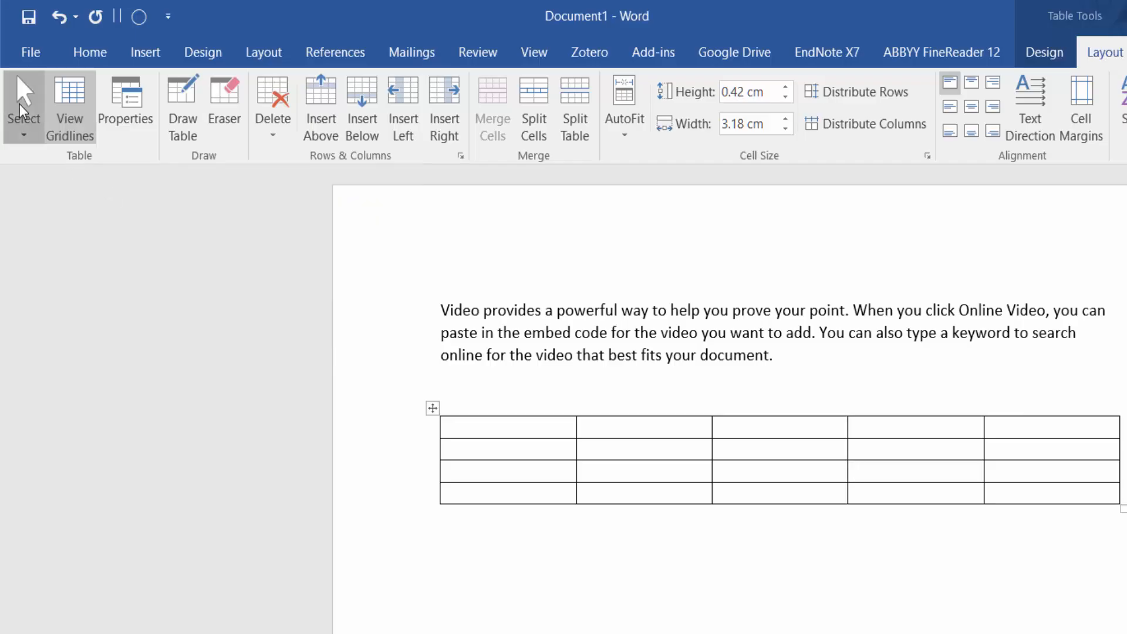
pyautogui.click(27, 124)
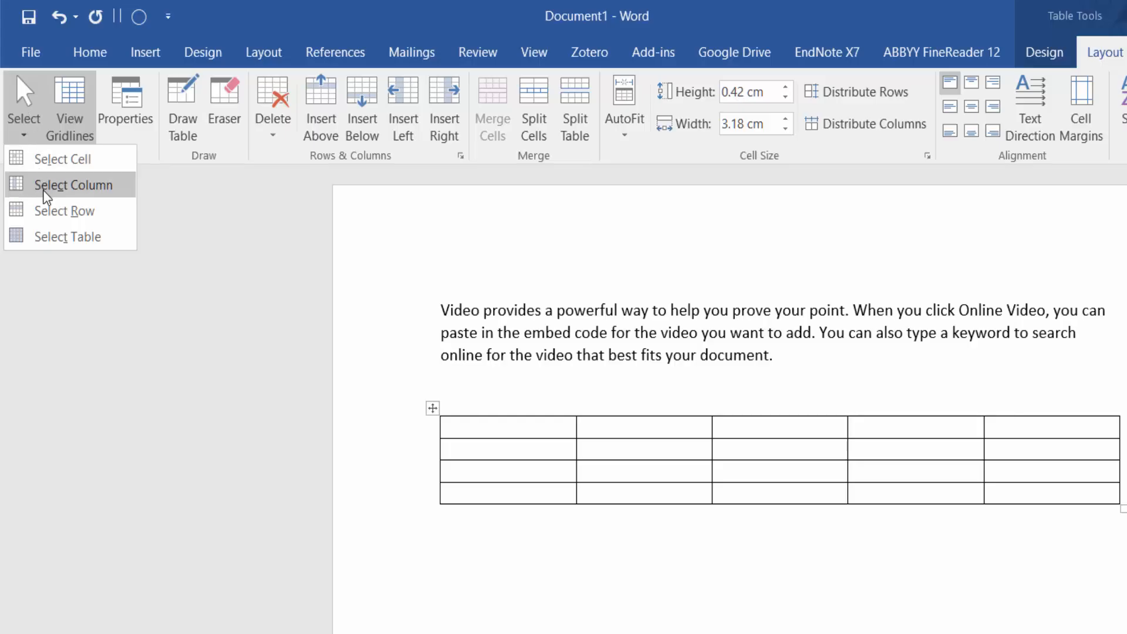
pyautogui.click(42, 238)
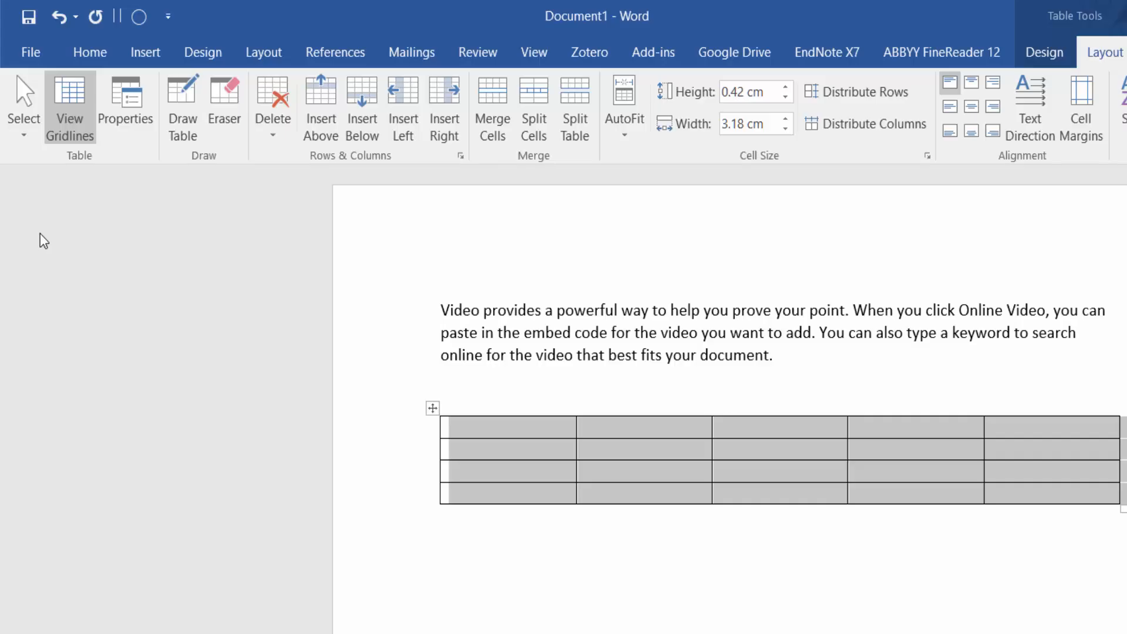
# - Select the table's last row, and replace that selection with the first cell of the first row using Select Cell
pyautogui.click(410, 494)
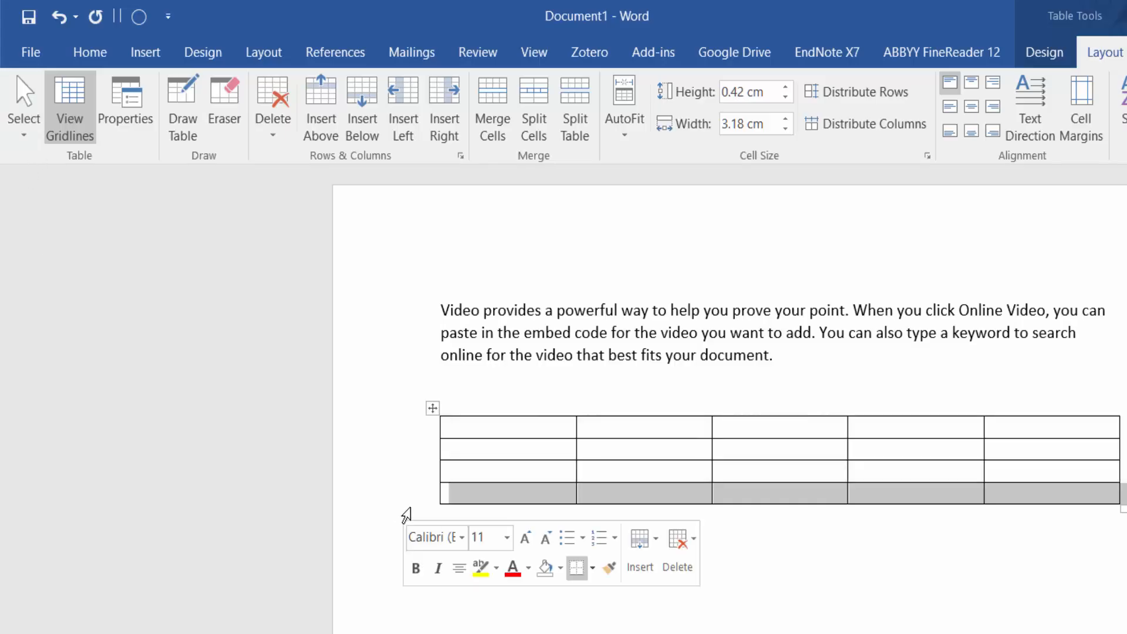
pyautogui.click(460, 430)
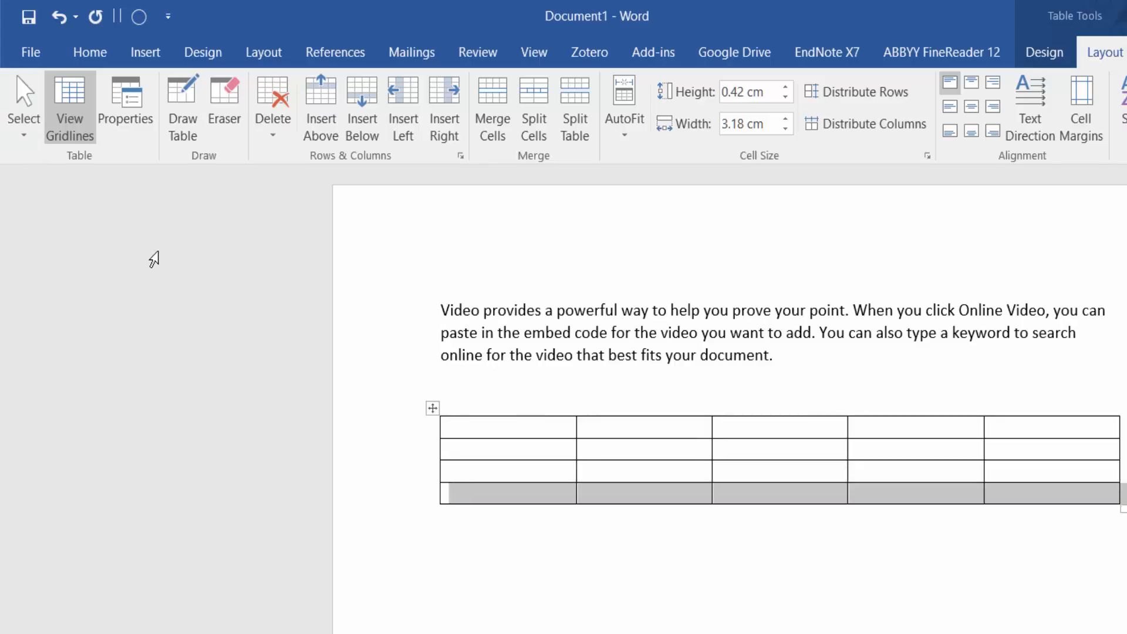
pyautogui.click(13, 141)
pyautogui.click(27, 157)
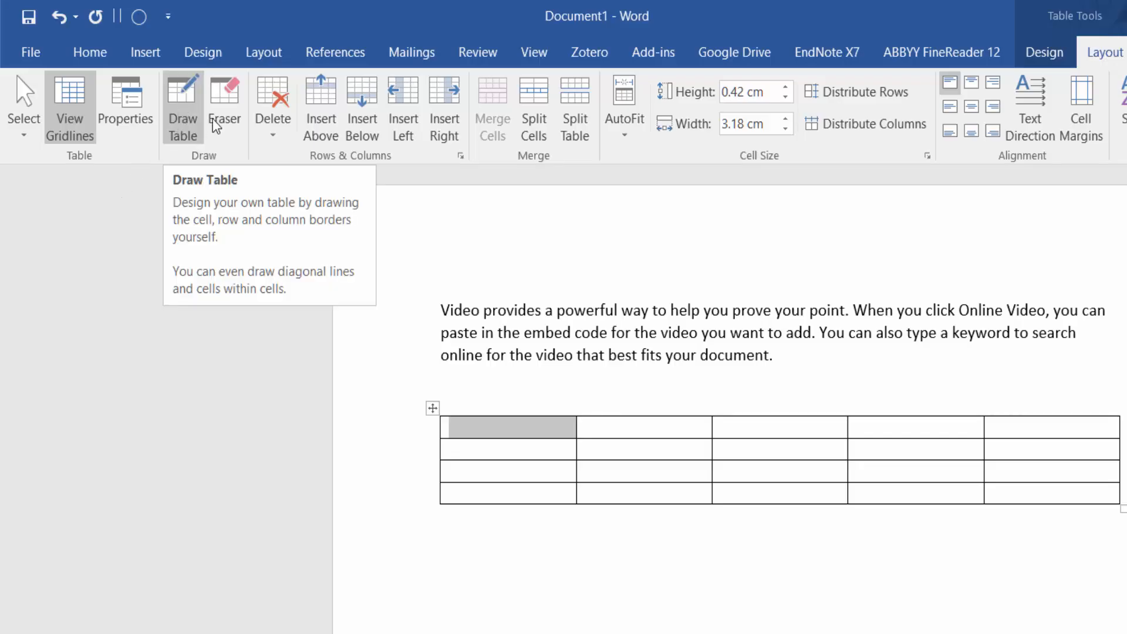
# - Use the Eraser to remove the border between the first row's first two cells, and erase the table's first two columns
pyautogui.click(225, 105)
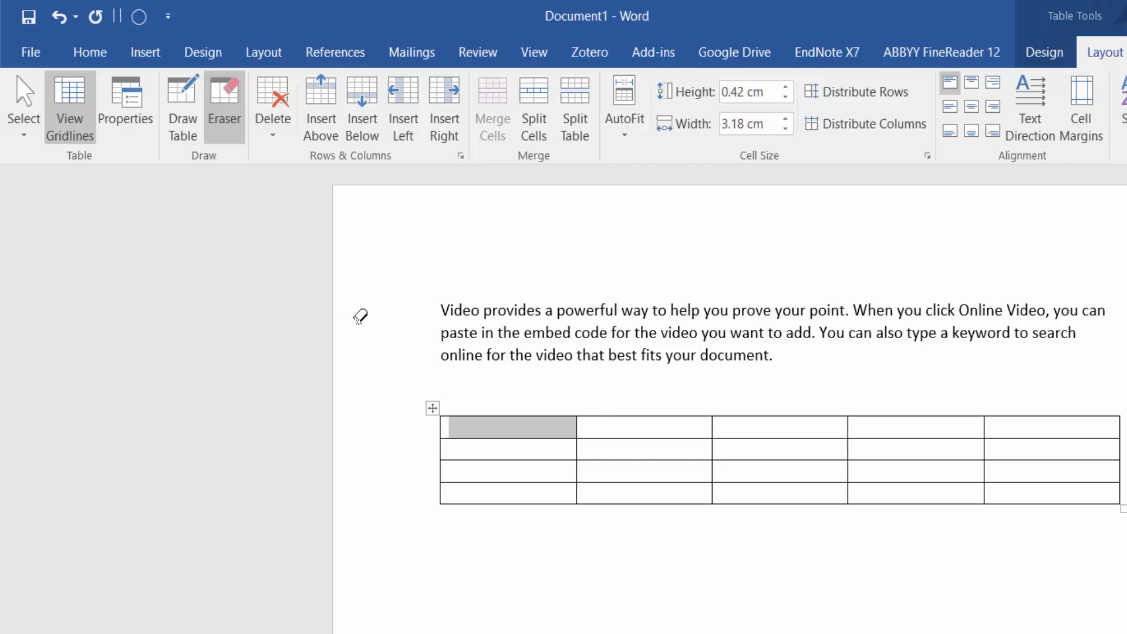
pyautogui.moveTo(448, 417)
pyautogui.mouseDown()
pyautogui.moveTo(571, 448)
pyautogui.moveTo(583, 432)
pyautogui.mouseUp()
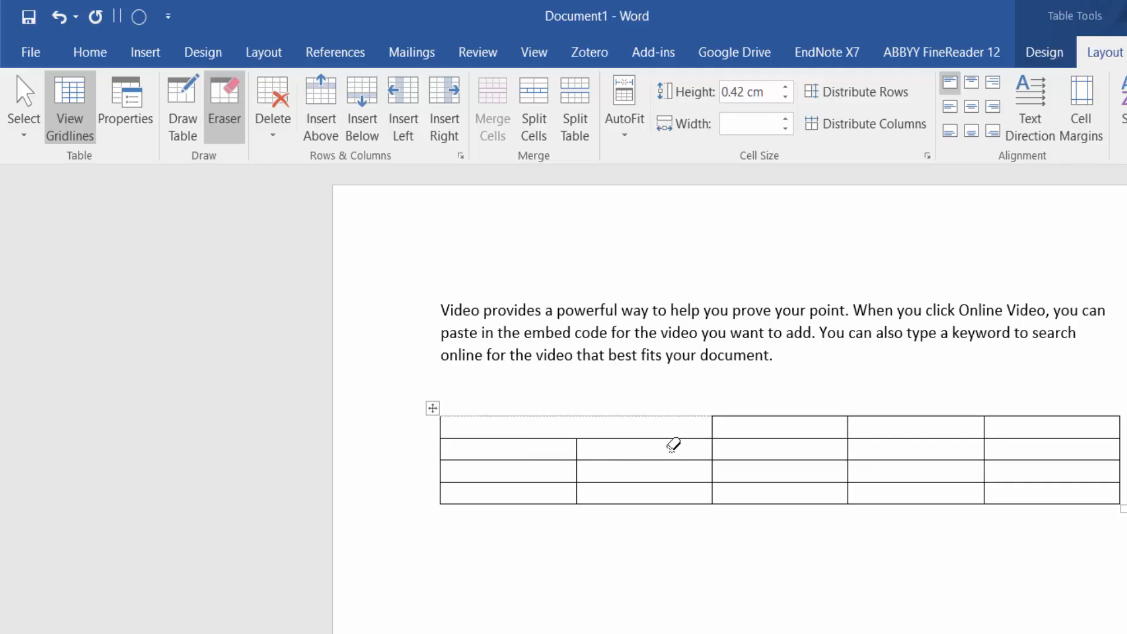
pyautogui.moveTo(434, 394); pyautogui.dragTo(666, 532)
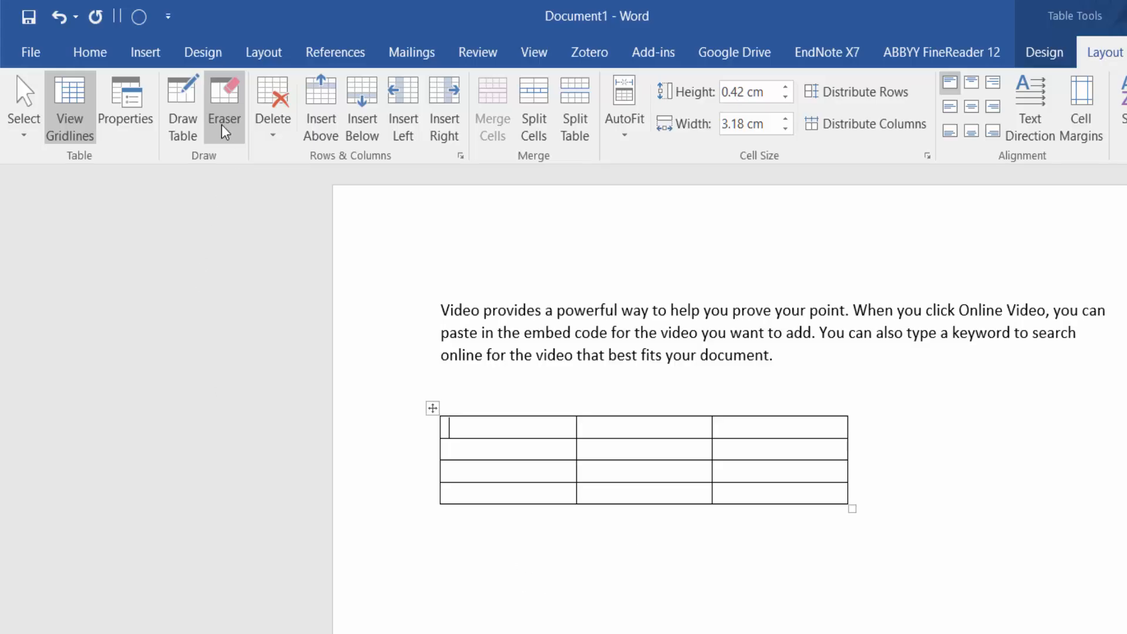
pyautogui.click(229, 92)
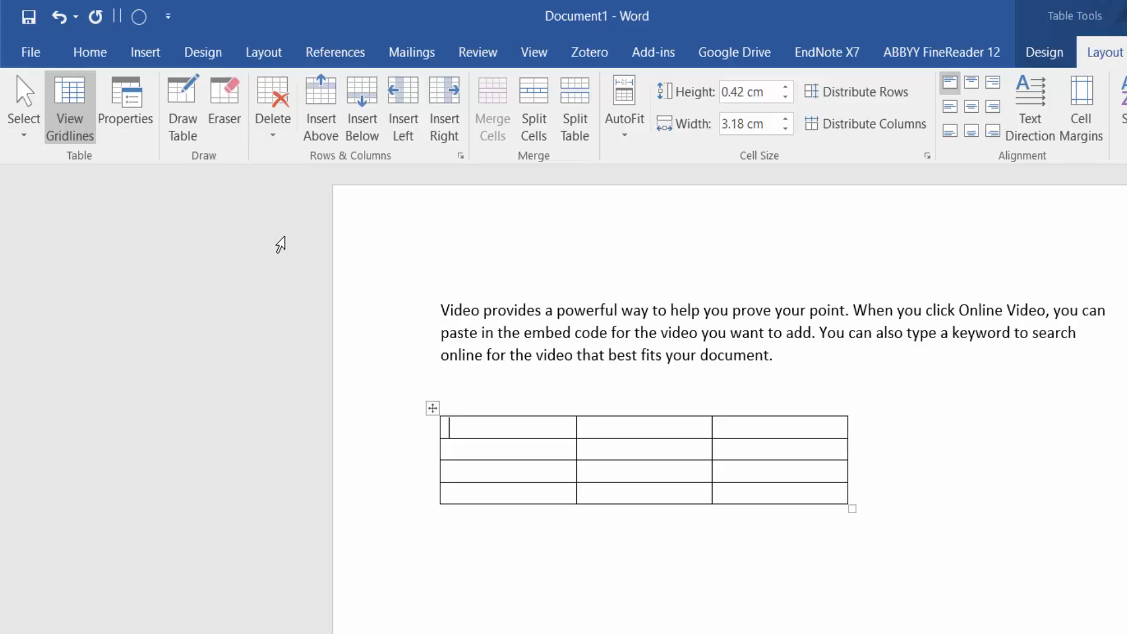
# - Delete the first cell of the table's first row with the Shift cells left option
pyautogui.click(278, 130)
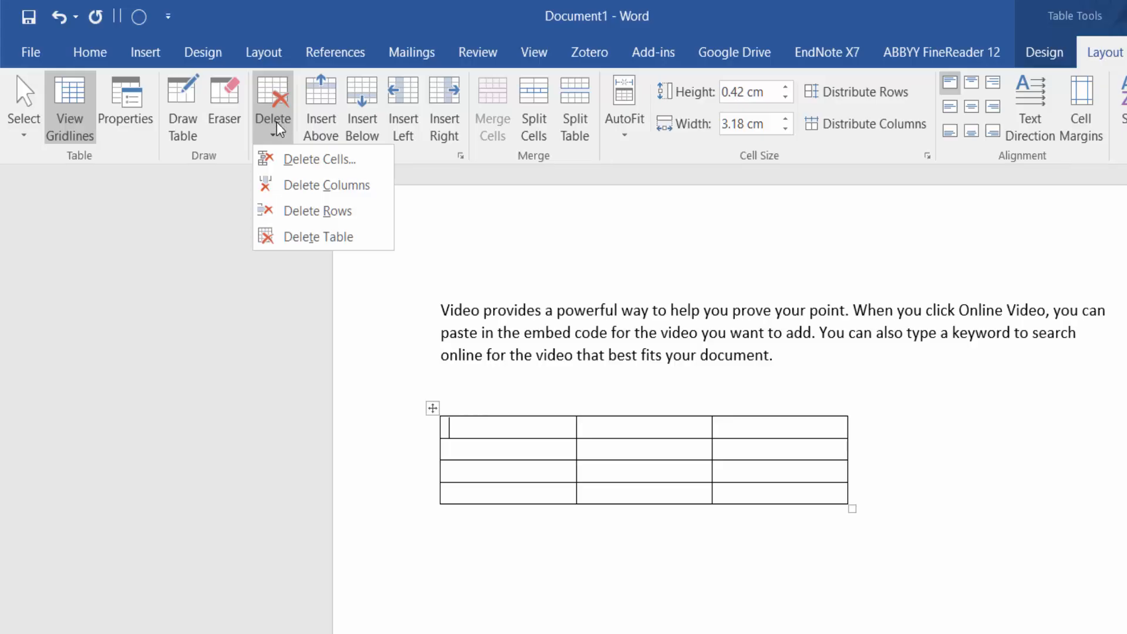
pyautogui.click(288, 163)
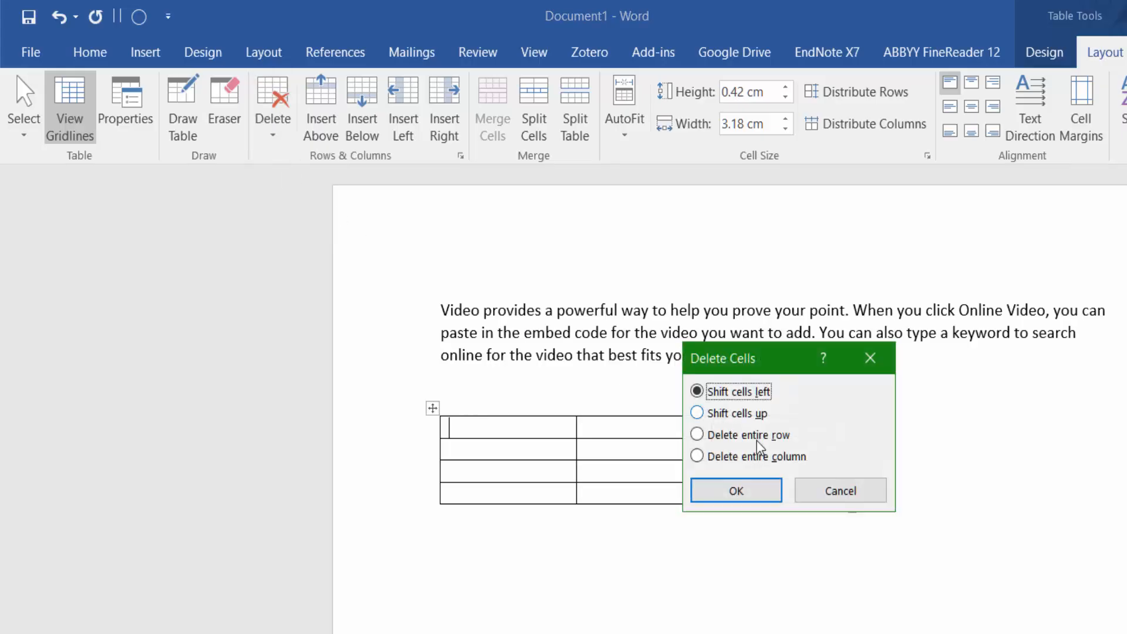
pyautogui.click(741, 491)
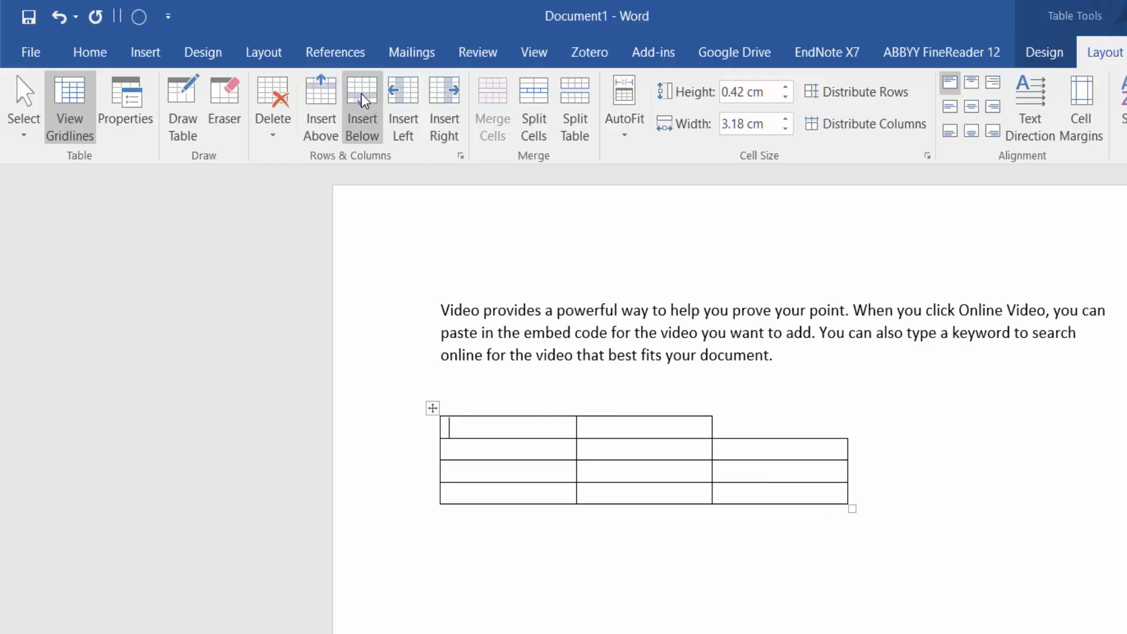
# - Insert a column right of the first column, another left of that new column, and four rows above the table's first row
pyautogui.click(444, 90)
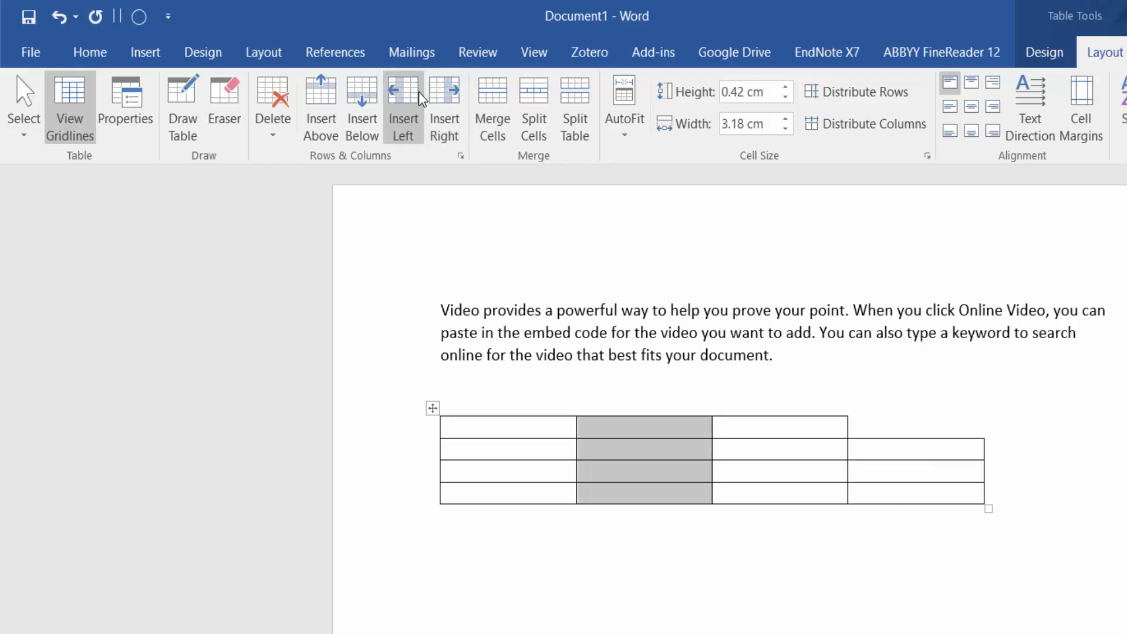
pyautogui.click(419, 97)
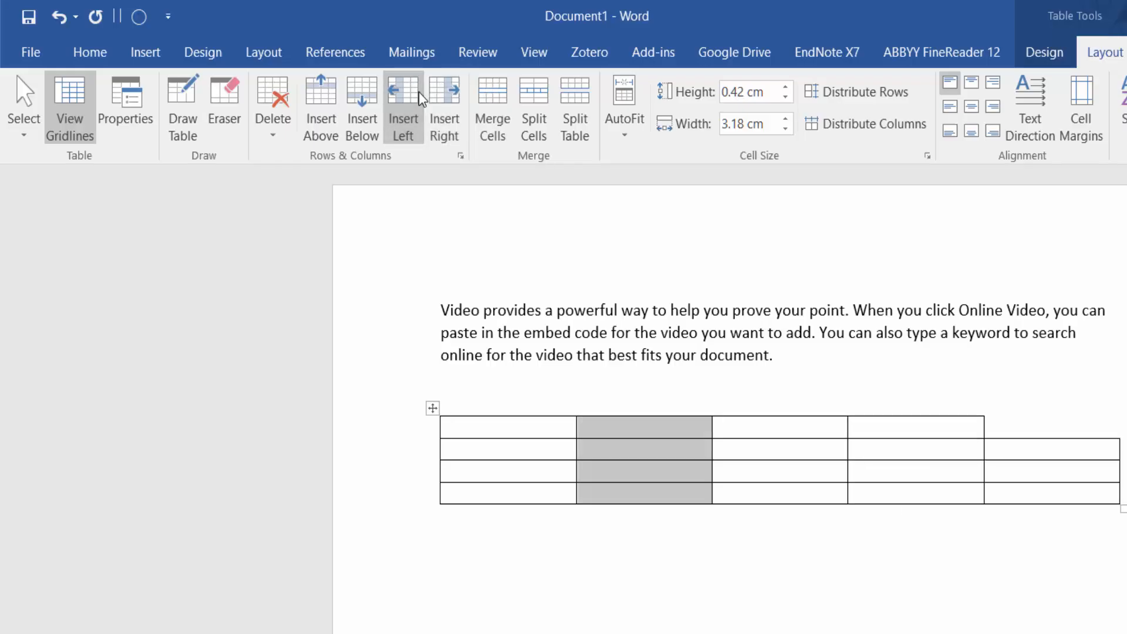
pyautogui.click(322, 97)
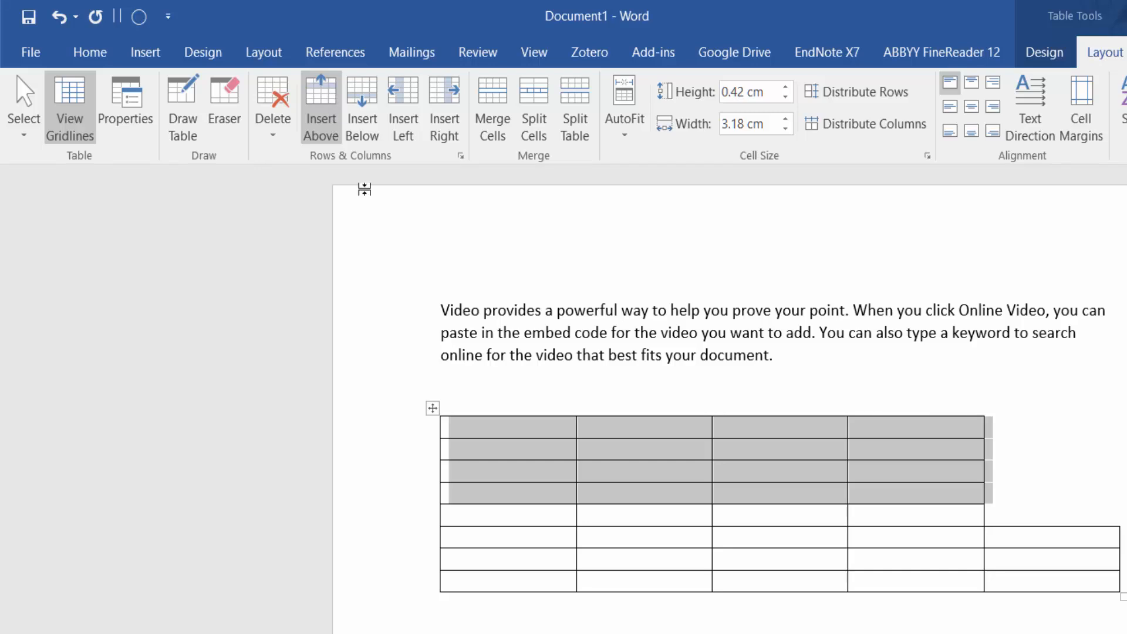
pyautogui.click(1026, 446)
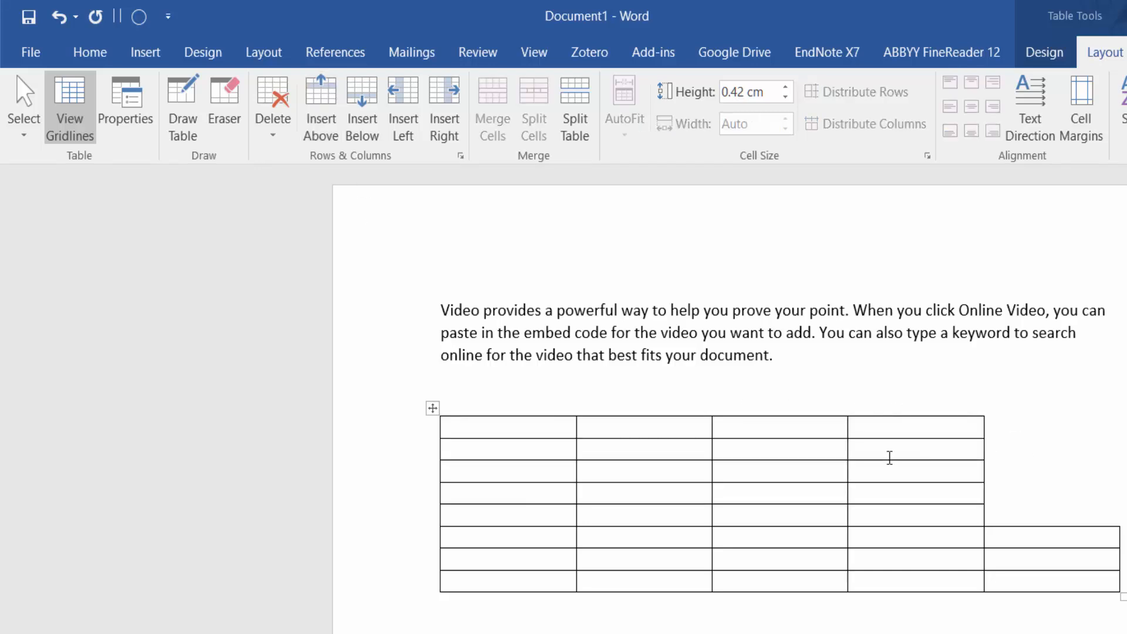
# - Split the first row's second cell into two columns and two rows, and merge the resulting cells back into one
pyautogui.click(889, 458)
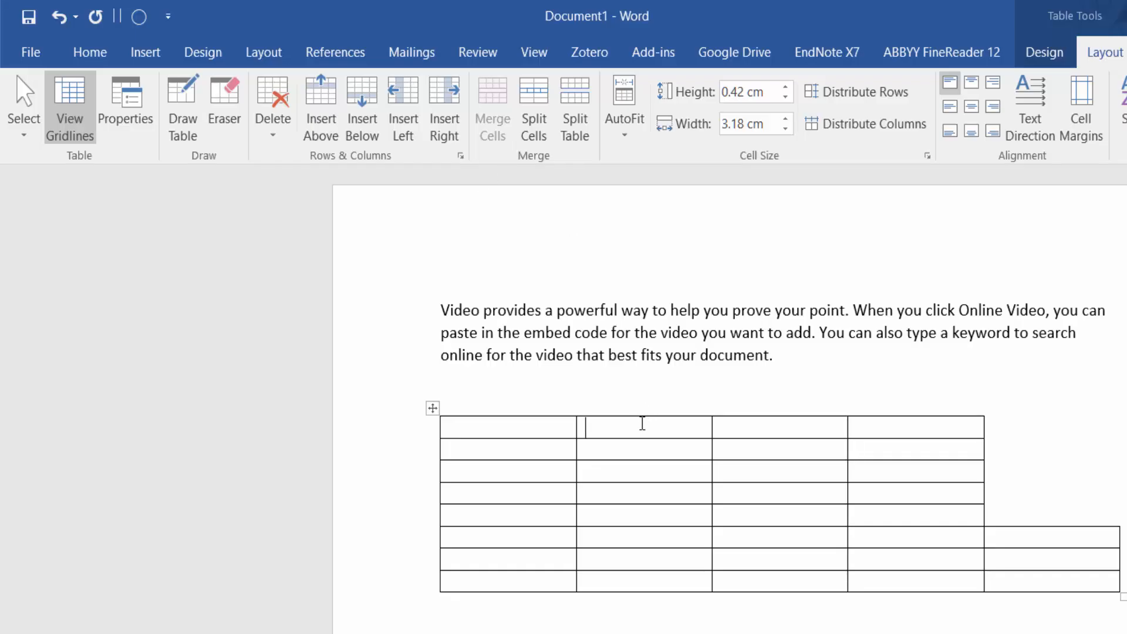
pyautogui.click(530, 120)
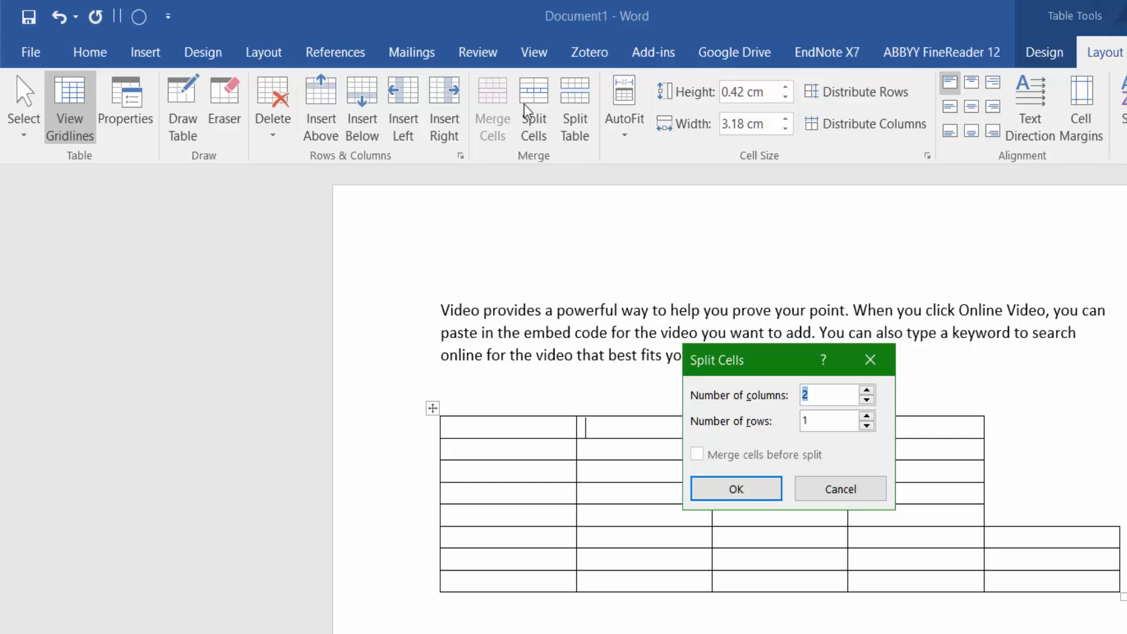
pyautogui.click(867, 417)
pyautogui.click(737, 488)
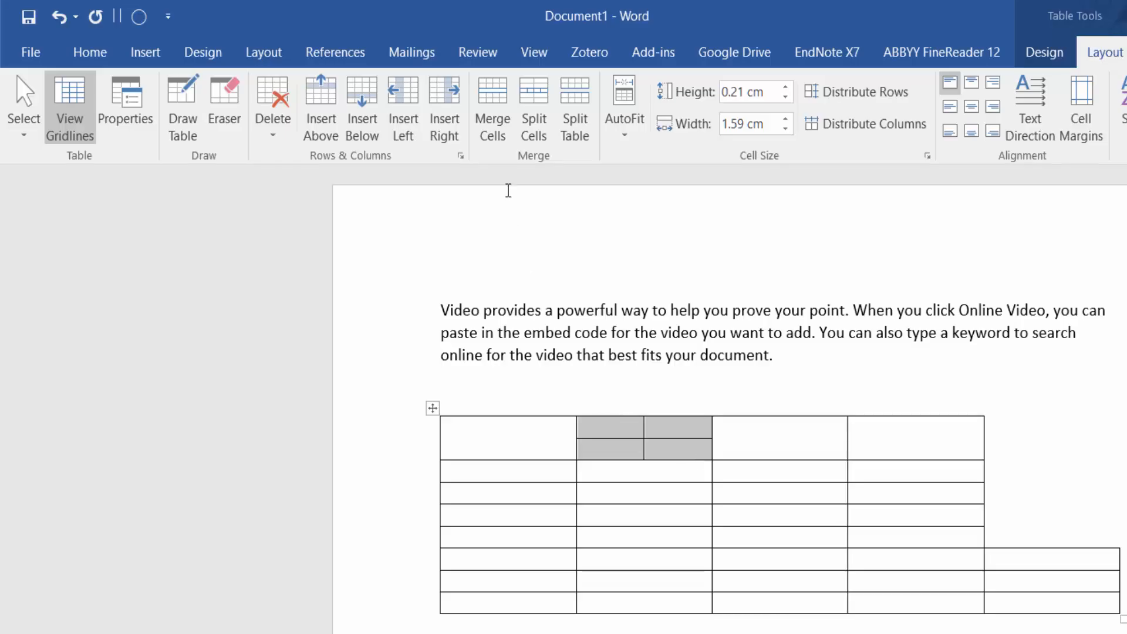
pyautogui.click(502, 118)
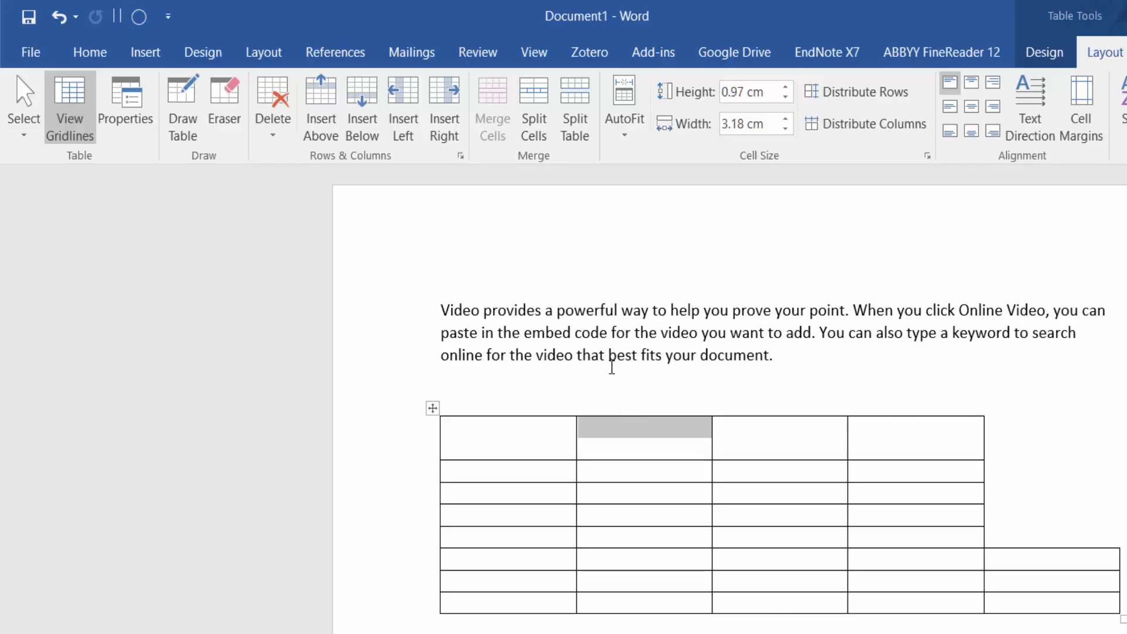
# - Set the width of the table's second column to 2.7 cm
pyautogui.click(657, 444)
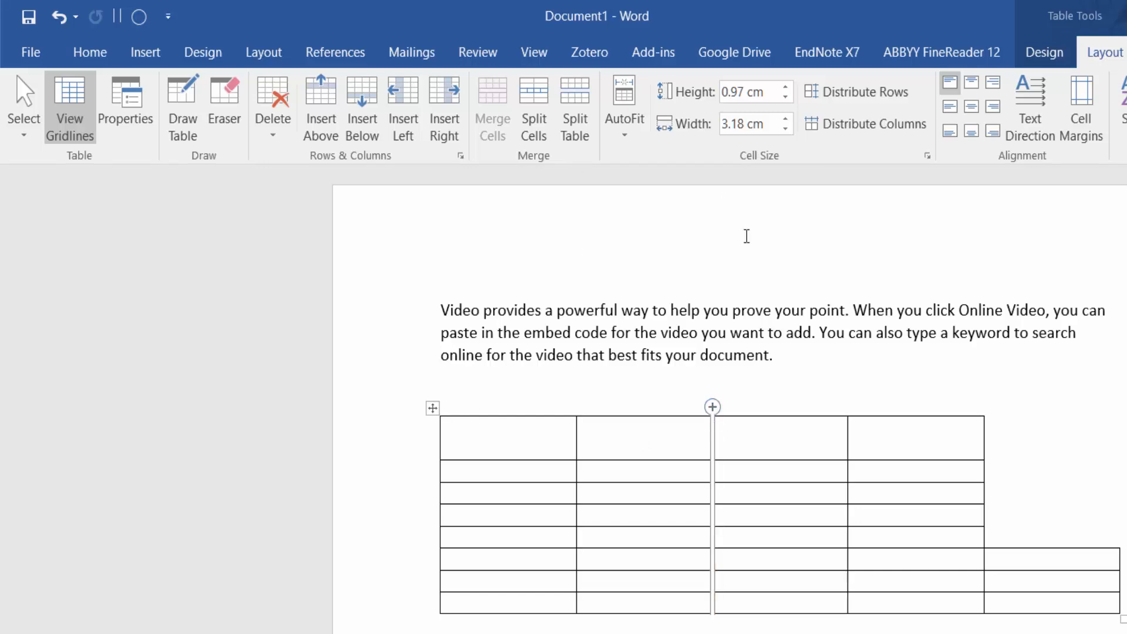
pyautogui.click(786, 128)
pyautogui.click(785, 129)
pyautogui.click(785, 128)
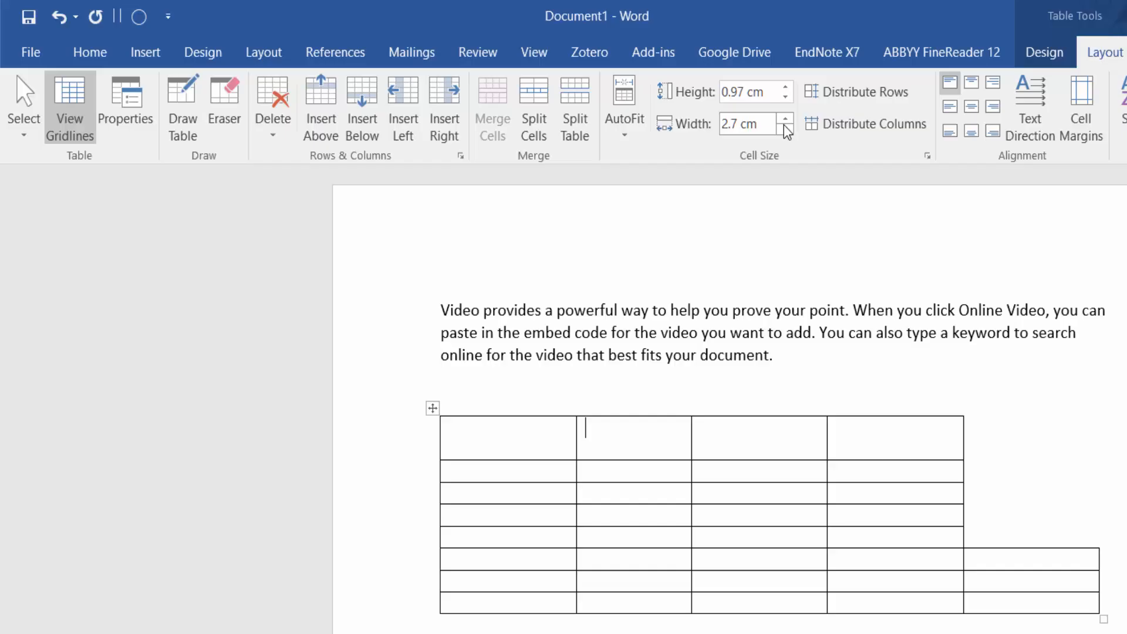
# - Adjust the height of the table's first row up and down, ending at 1.6 cm
pyautogui.click(786, 86)
pyautogui.click(786, 87)
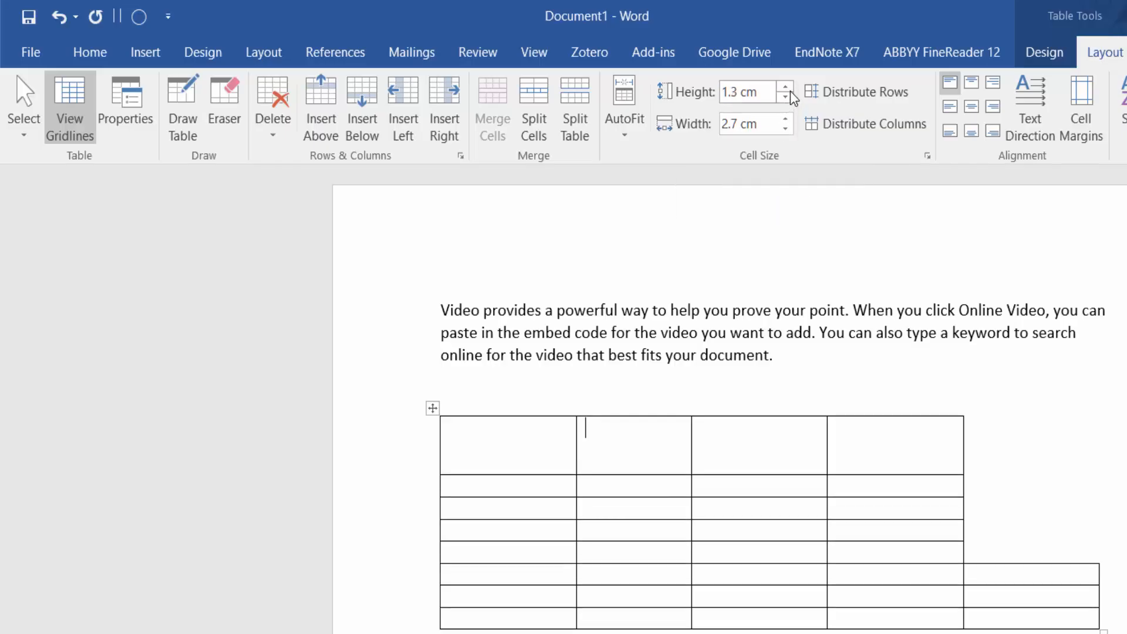
pyautogui.click(786, 87)
pyautogui.click(786, 86)
pyautogui.click(787, 87)
pyautogui.click(786, 86)
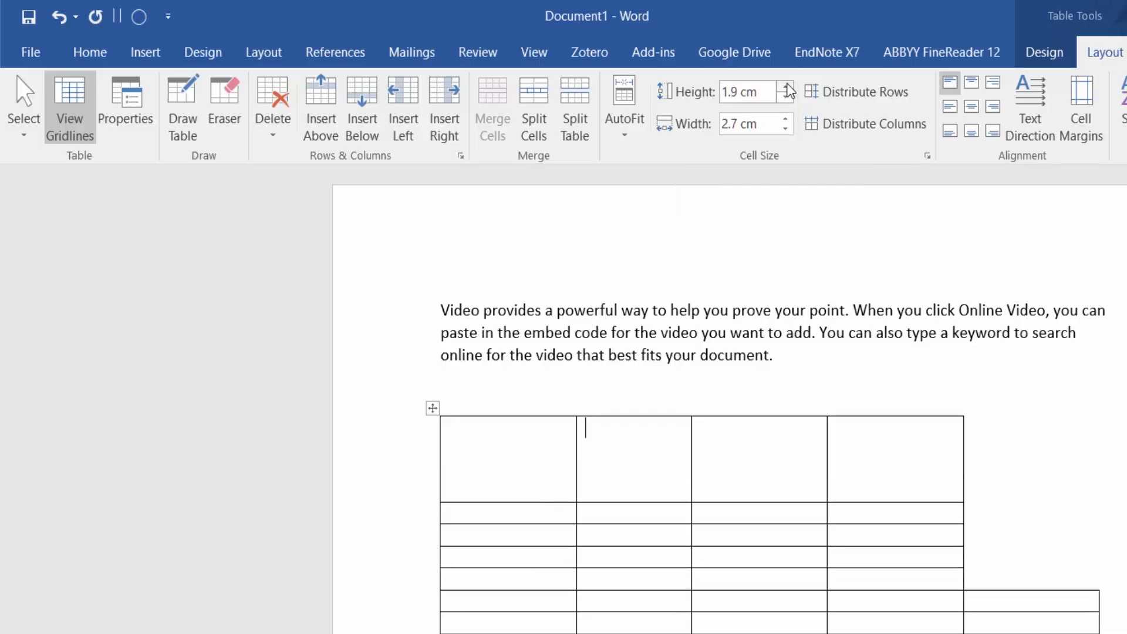
pyautogui.click(787, 87)
pyautogui.click(786, 98)
pyautogui.click(786, 98)
pyautogui.click(786, 98)
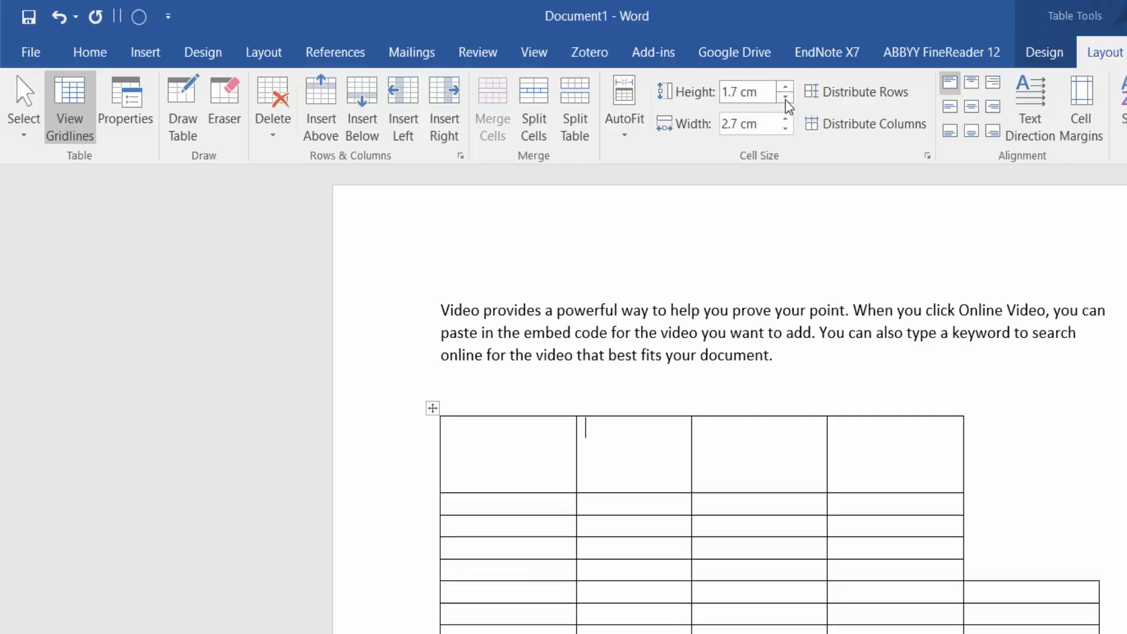
pyautogui.click(787, 97)
pyautogui.click(786, 97)
pyautogui.click(787, 97)
pyautogui.click(786, 98)
pyautogui.click(786, 98)
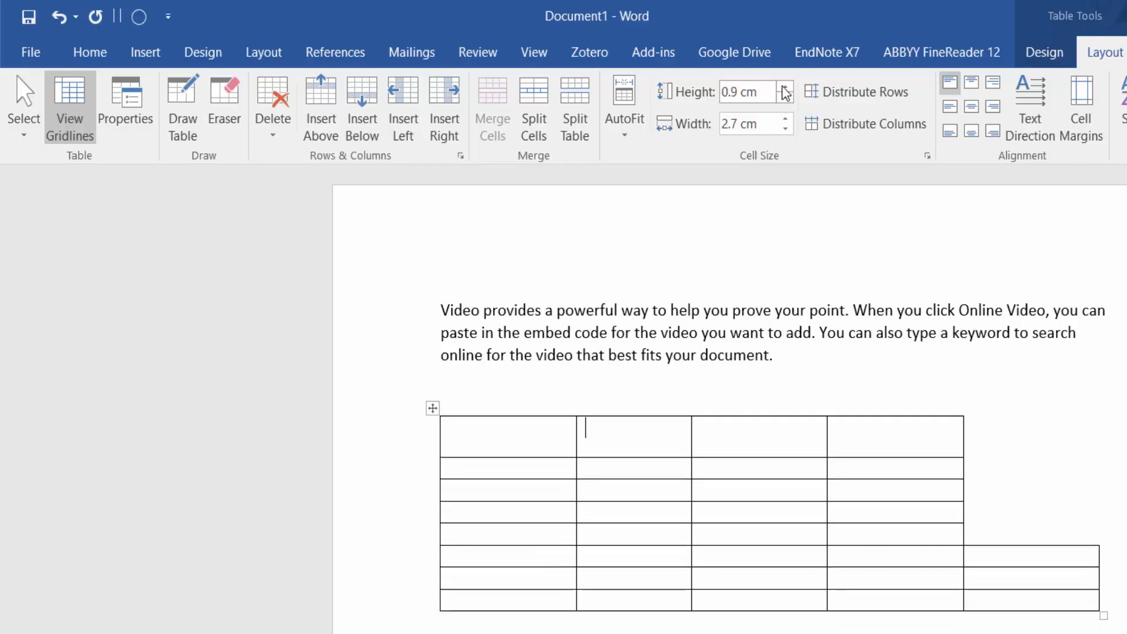
pyautogui.click(786, 86)
pyautogui.click(786, 86)
pyautogui.click(786, 86)
pyautogui.click(786, 86)
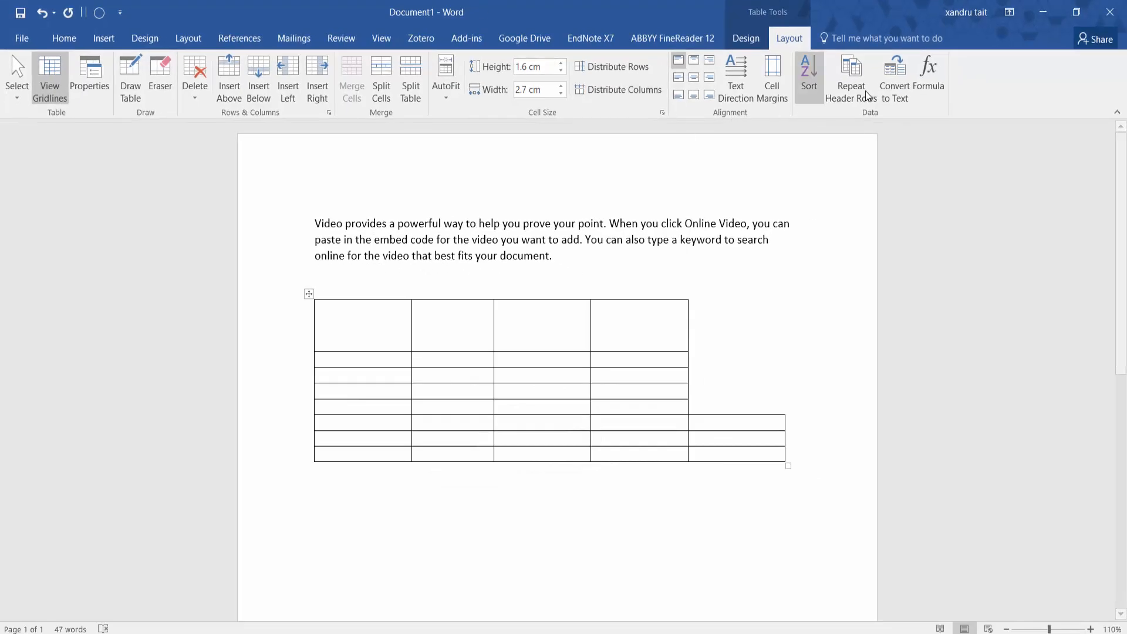
# - Open the table's Formula dialog and close it without inserting a formula
pyautogui.click(923, 76)
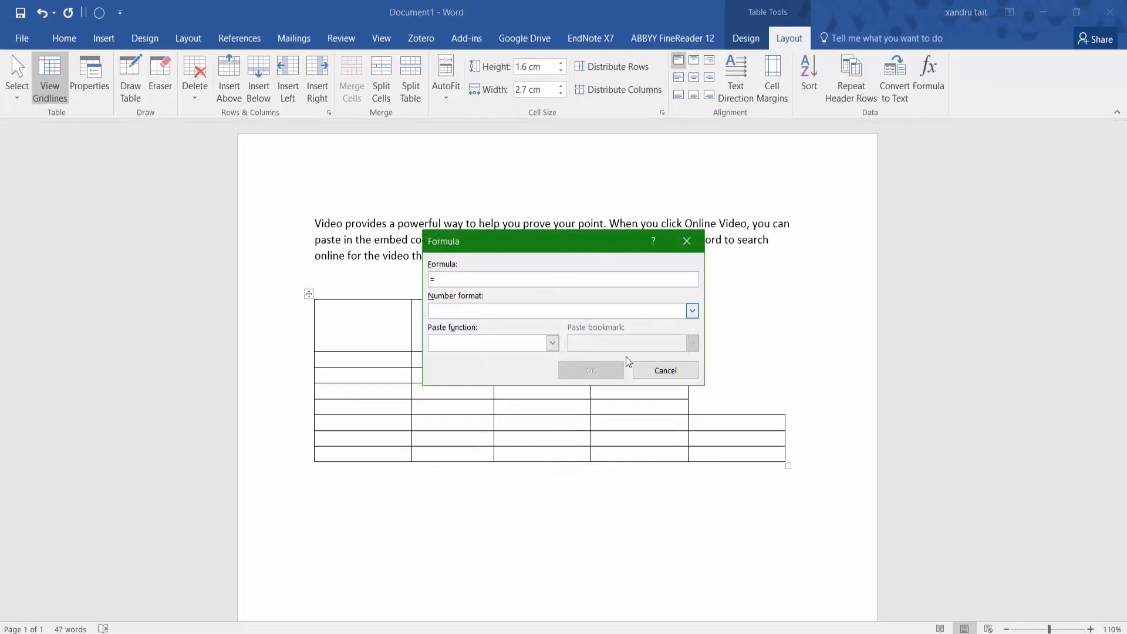
pyautogui.click(665, 376)
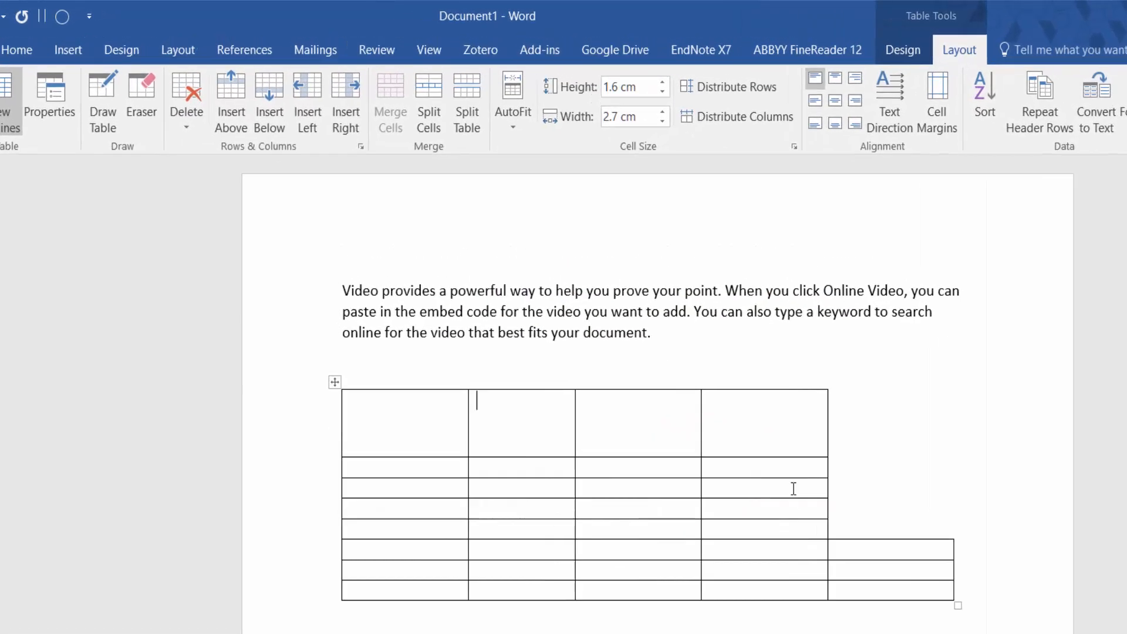
# - Try several plain table styles, and apply the orange grid table style with a solid header row and first column
pyautogui.click(1015, 61)
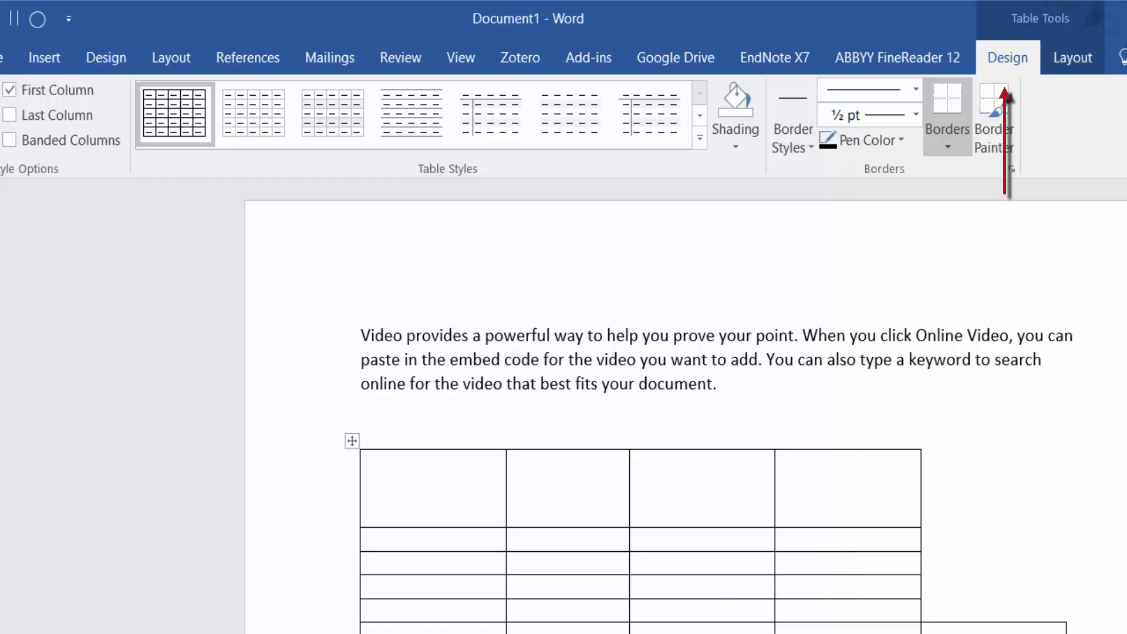
pyautogui.click(275, 129)
pyautogui.click(335, 124)
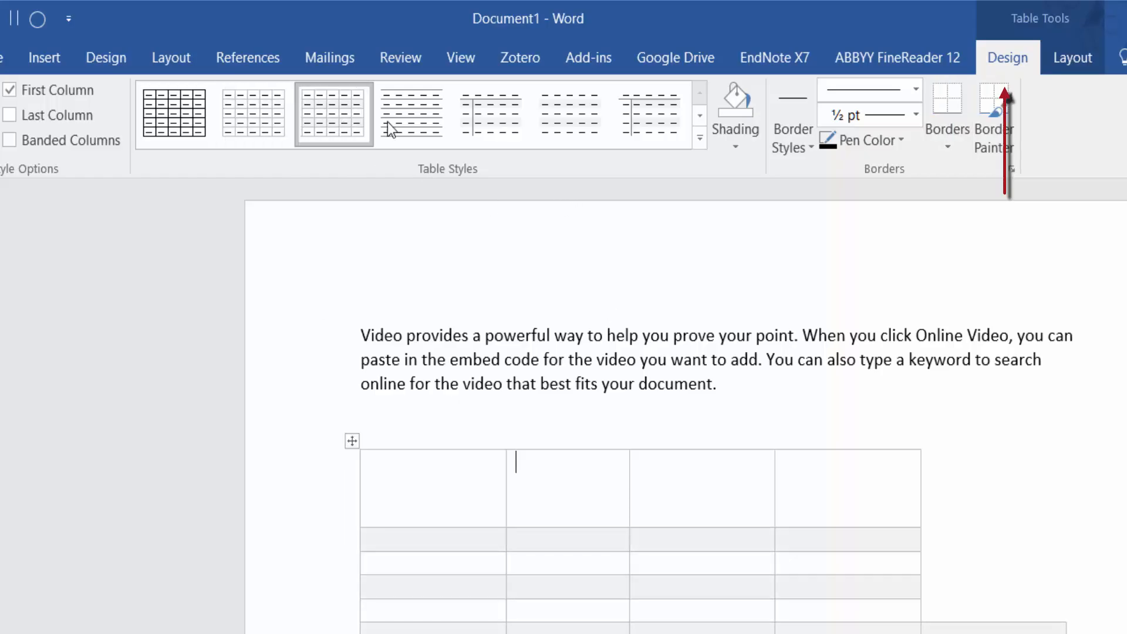
pyautogui.click(390, 124)
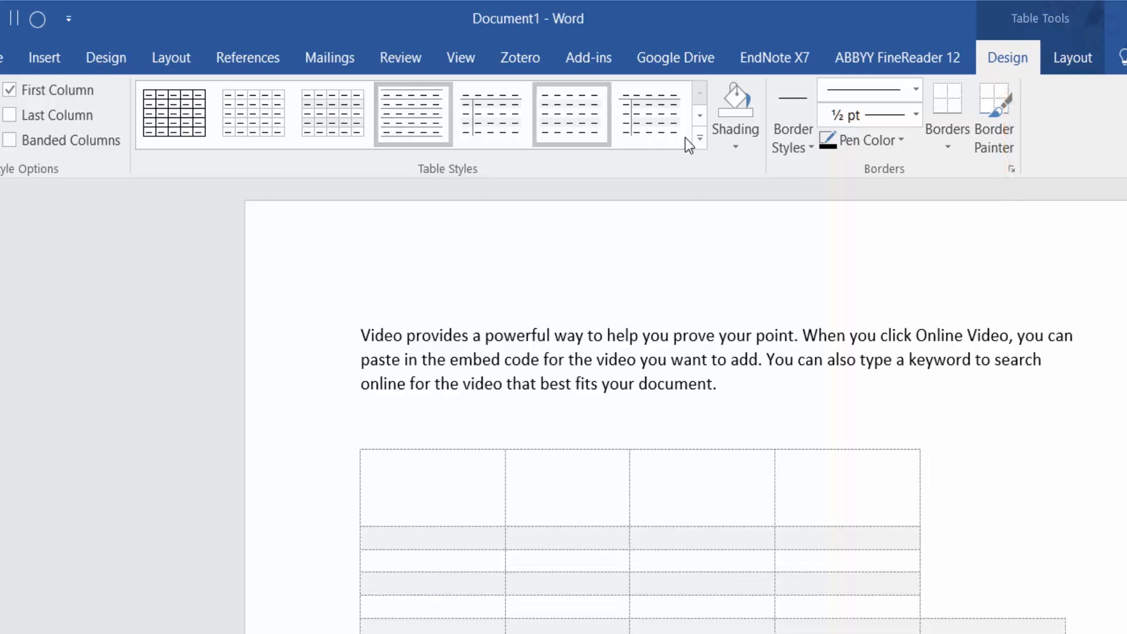
pyautogui.click(701, 141)
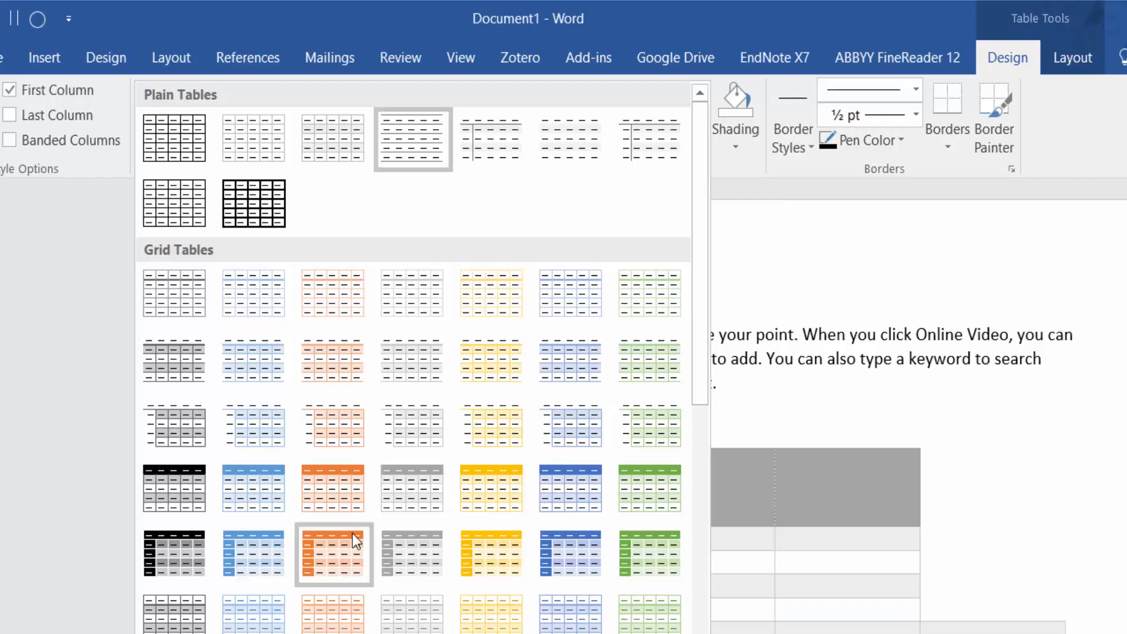
pyautogui.press('Escape')
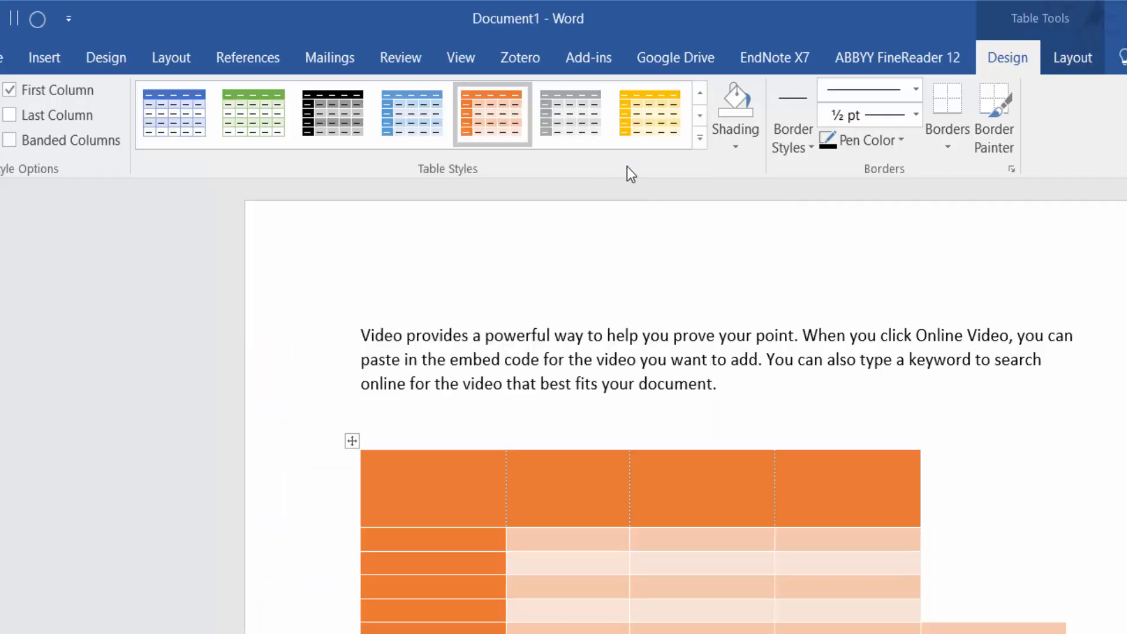
# - Shade the header row's second cell blue and its first cell white
pyautogui.click(728, 147)
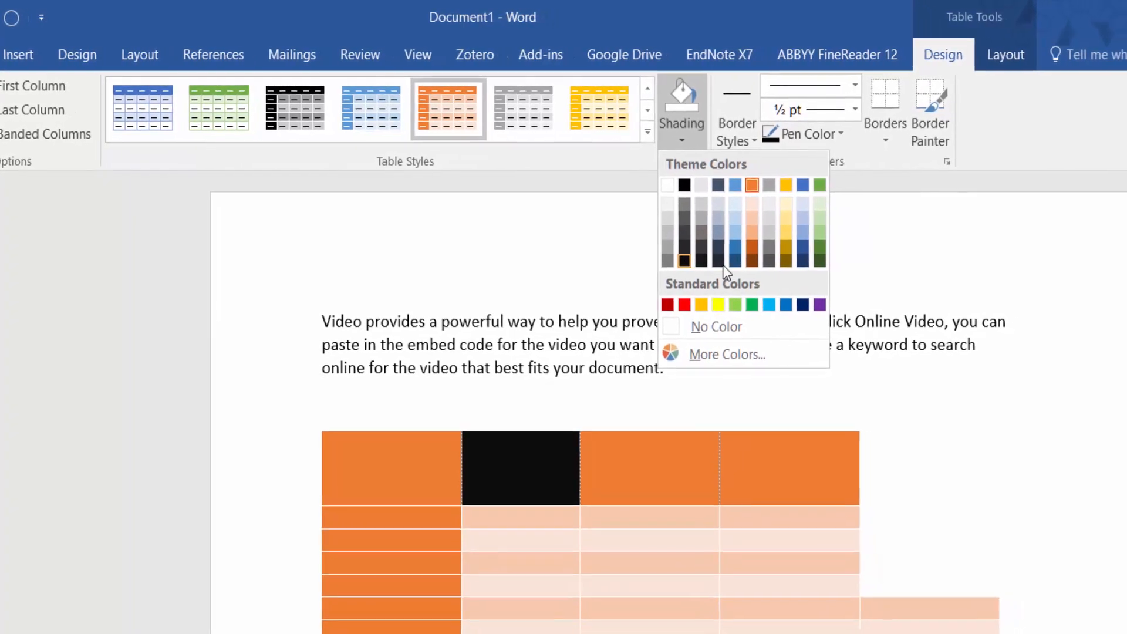
pyautogui.click(777, 302)
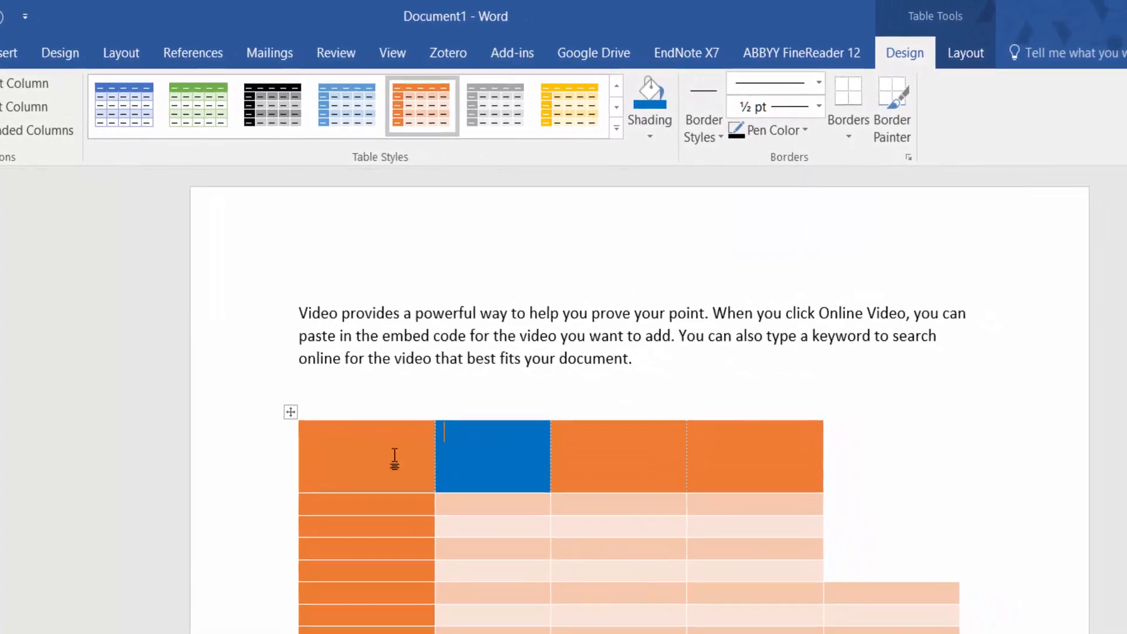
pyautogui.click(405, 467)
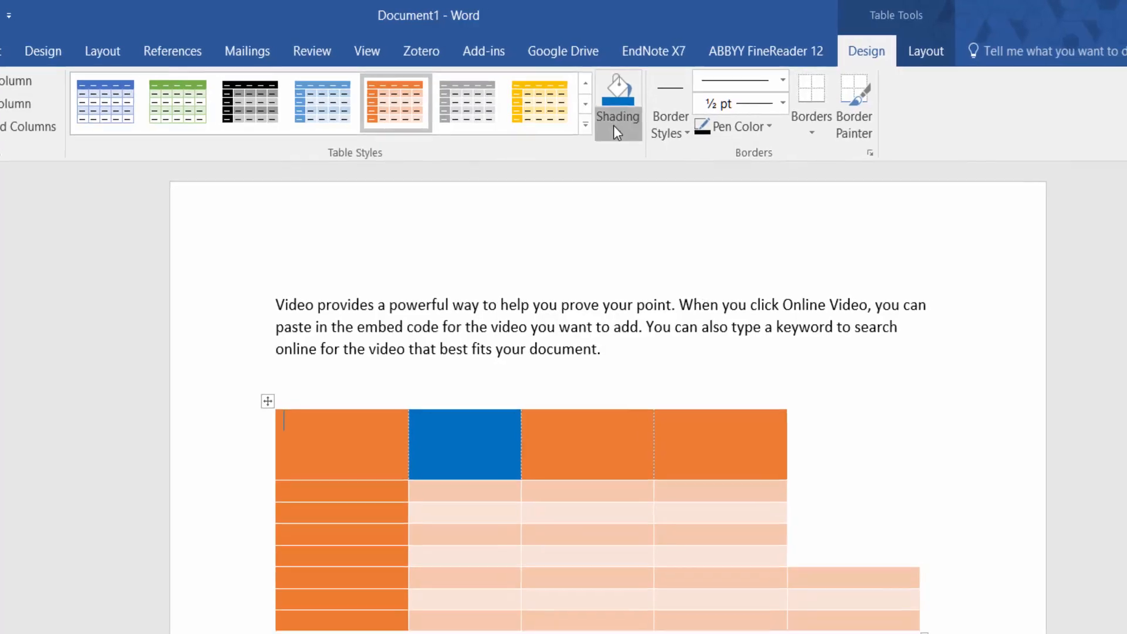
pyautogui.click(642, 121)
pyautogui.click(598, 174)
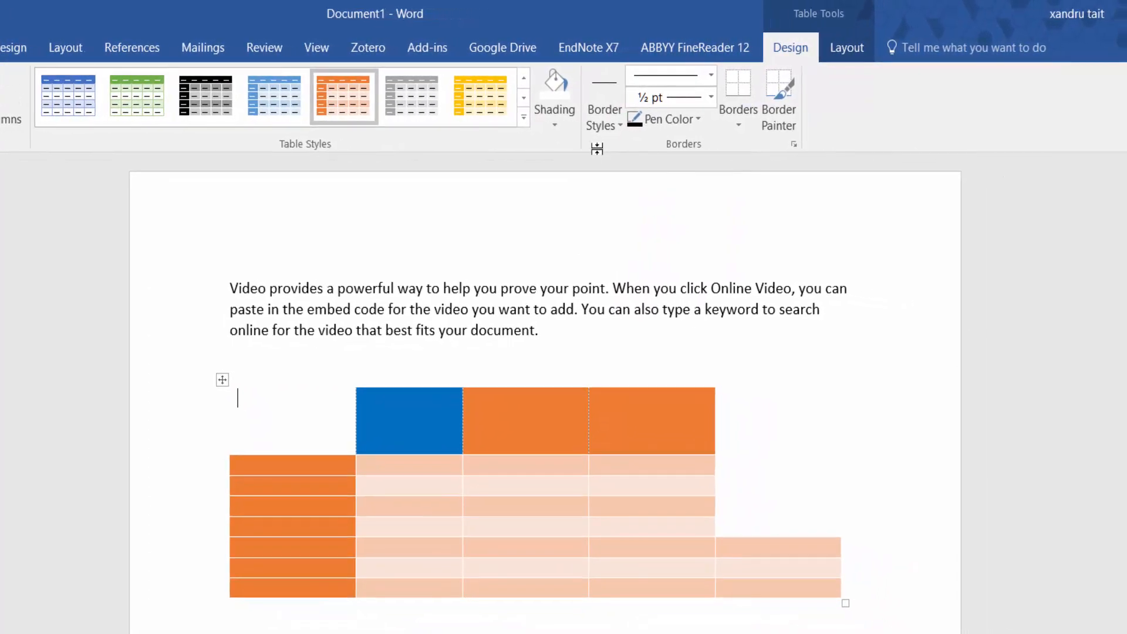
# - Choose the light green theme border style and paint it below the header row and along the first column's inner edge
pyautogui.click(610, 123)
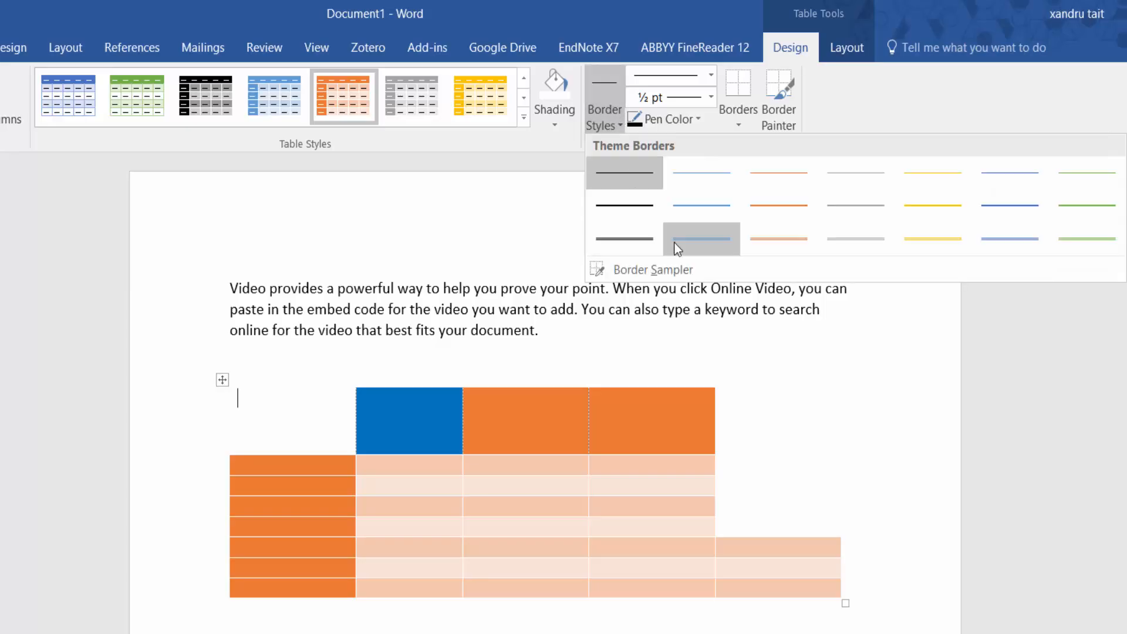
pyautogui.click(1066, 246)
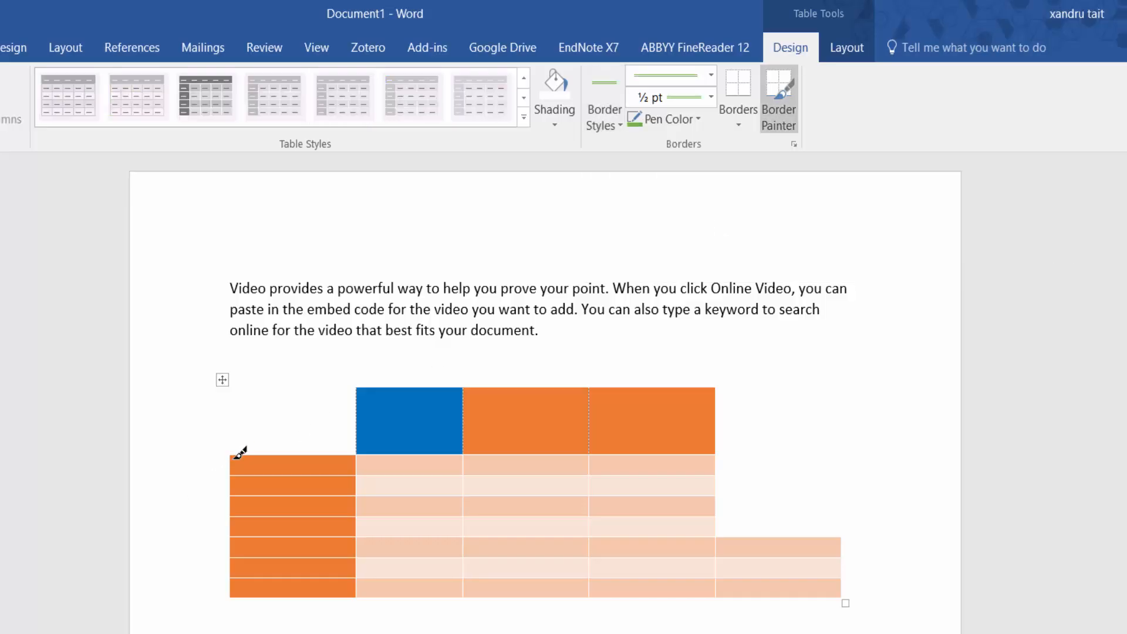
pyautogui.moveTo(240, 454); pyautogui.dragTo(664, 445)
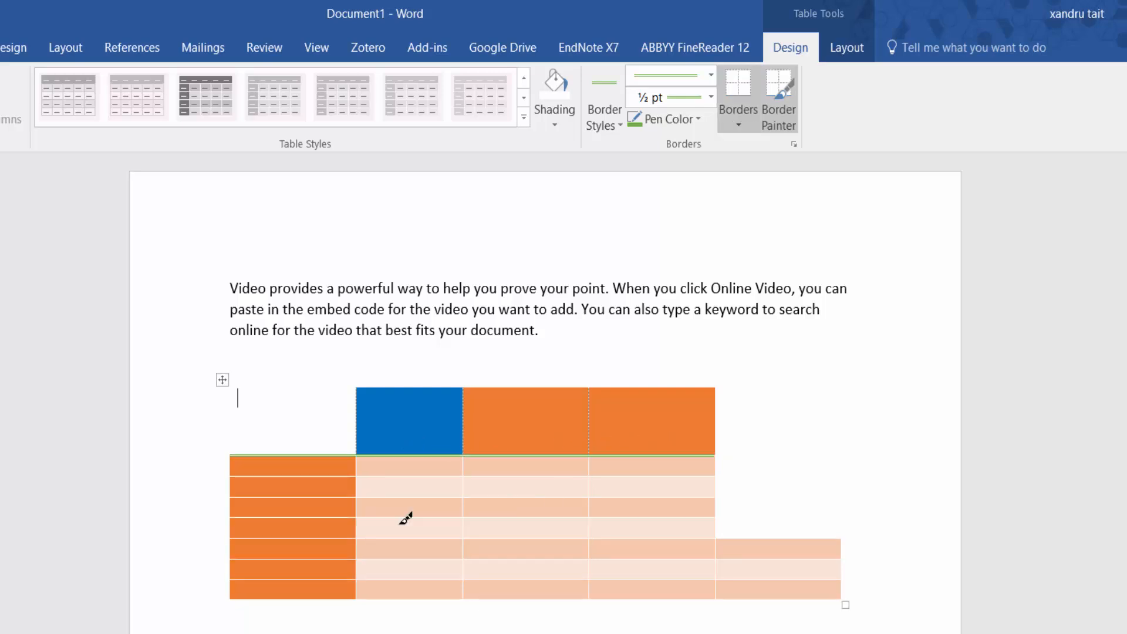
pyautogui.moveTo(364, 451); pyautogui.dragTo(361, 589)
# - Set the border weight to 3 pt and paint the table's bottom edge with it
pyautogui.click(712, 97)
pyautogui.click(671, 247)
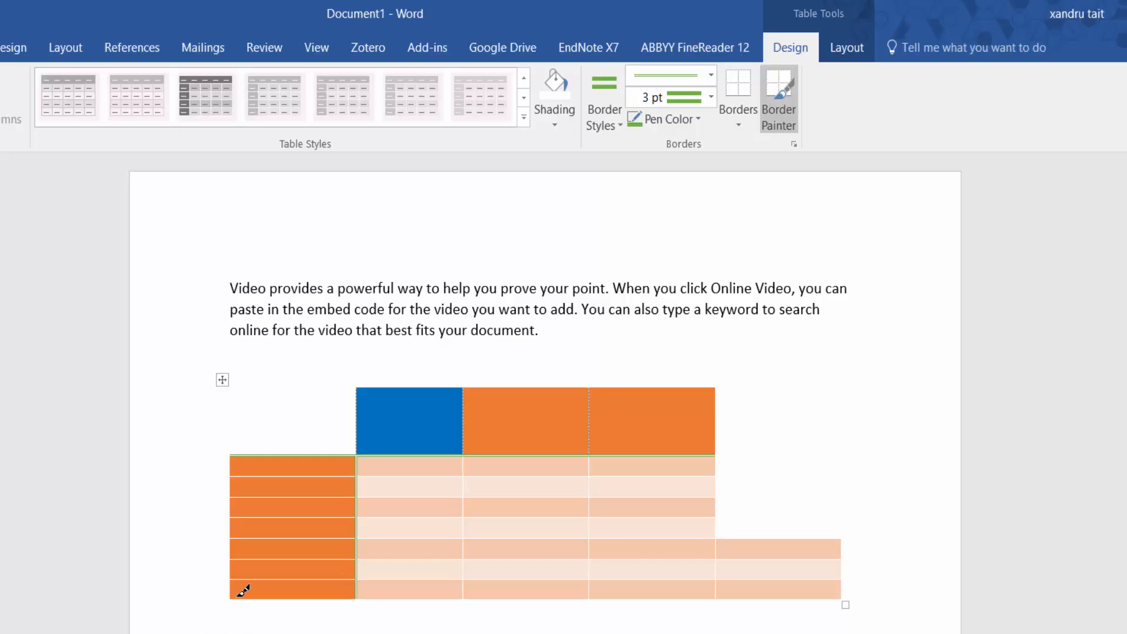
pyautogui.moveTo(236, 593)
pyautogui.mouseDown()
pyautogui.moveTo(764, 589)
pyautogui.moveTo(759, 566)
pyautogui.mouseUp()
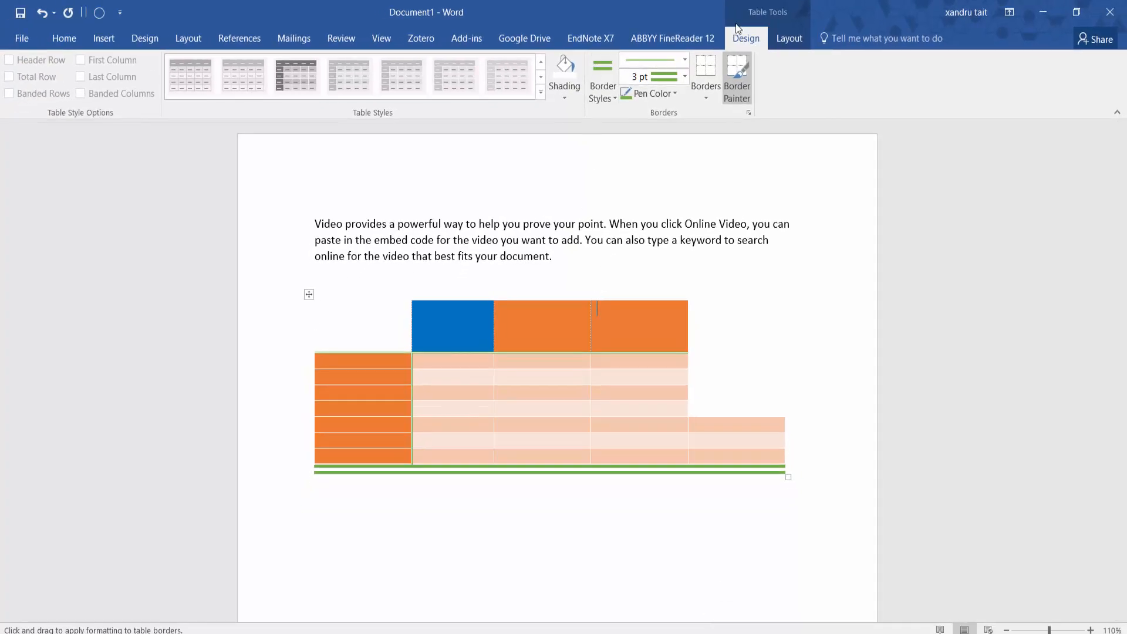
# - Look through the table insertion options and the built-in Quick Tables calendars without inserting anything
pyautogui.click(117, 38)
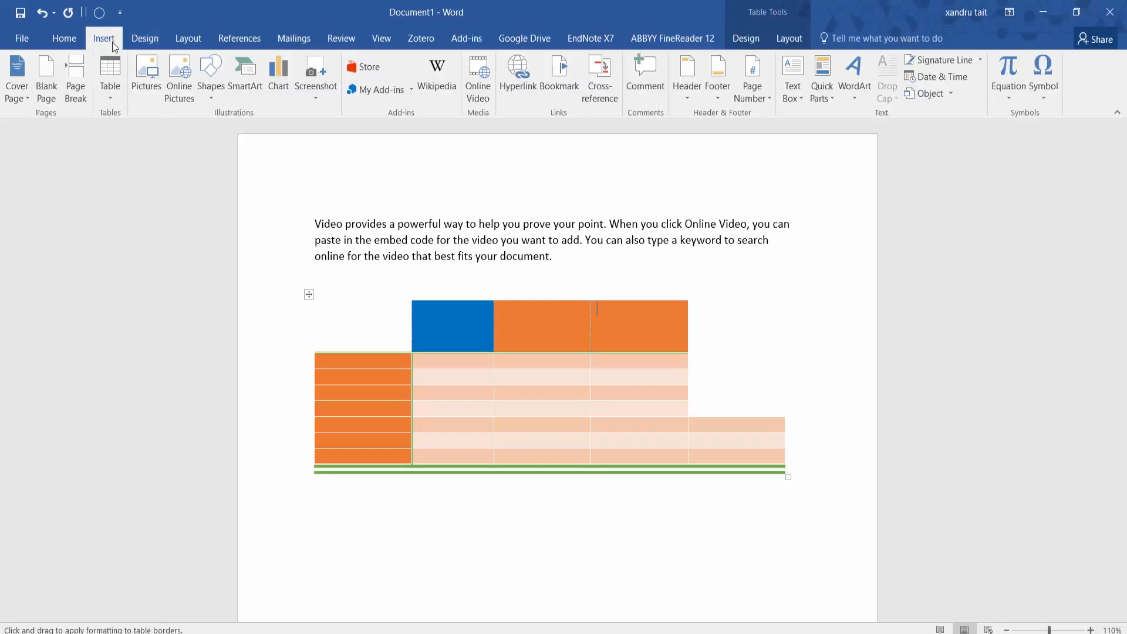
pyautogui.click(109, 97)
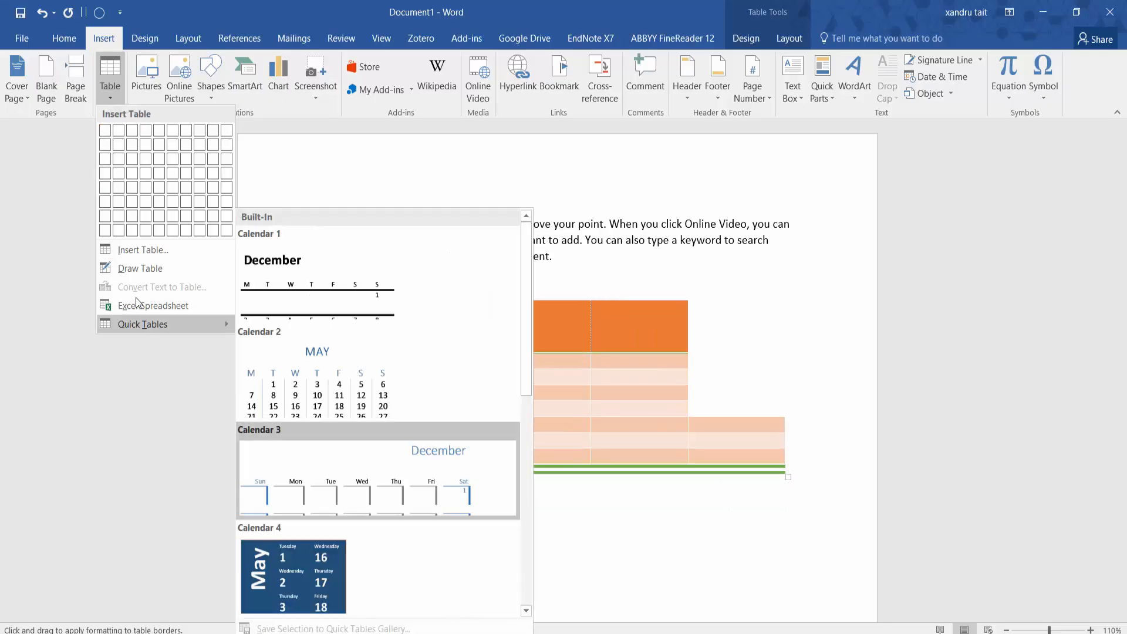
pyautogui.scroll(-5, 379, 471)
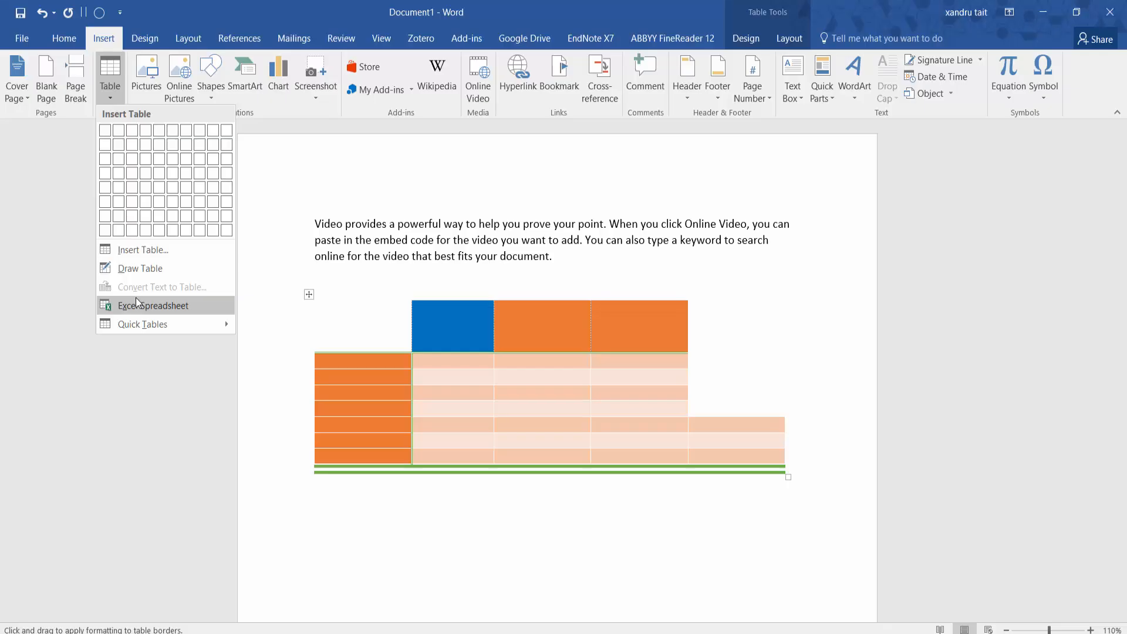
pyautogui.click(136, 298)
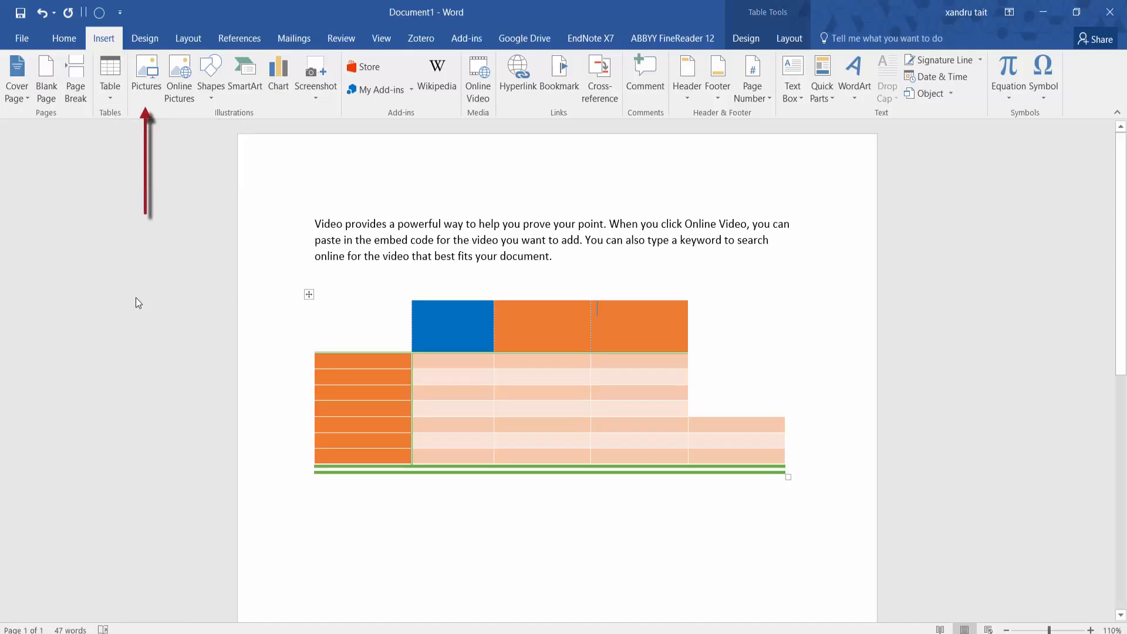
# - Create a new blank document and insert the Red Bull picture IMG_0013 from the 2013-05-11 pictures folder
pyautogui.hotkey('ctrl', 'End')
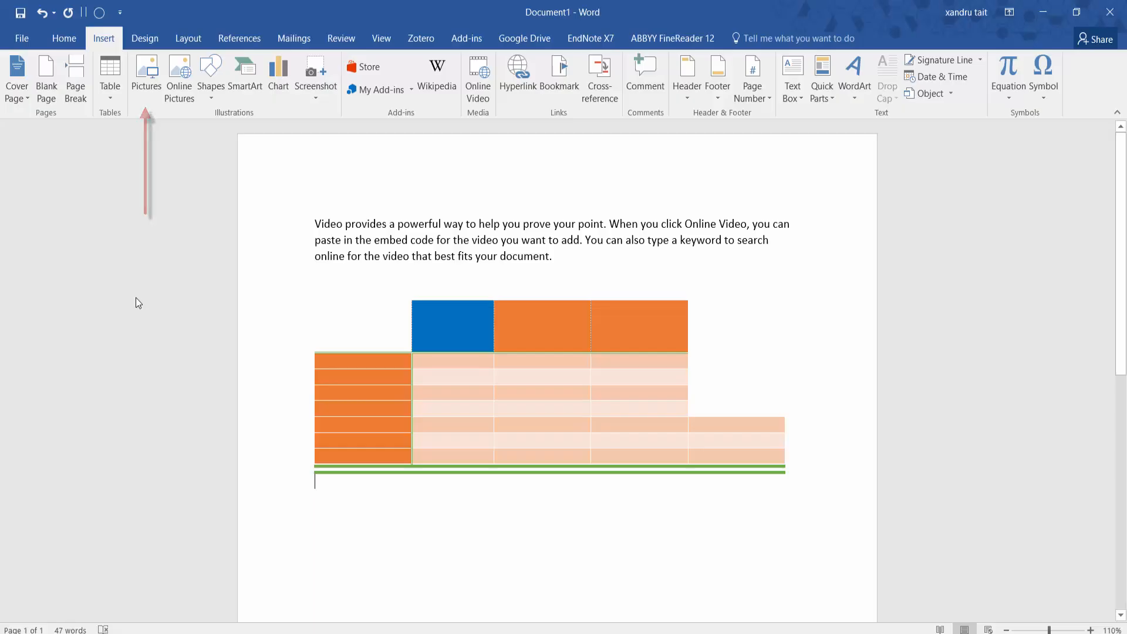
pyautogui.hotkey('ctrl', 'n')
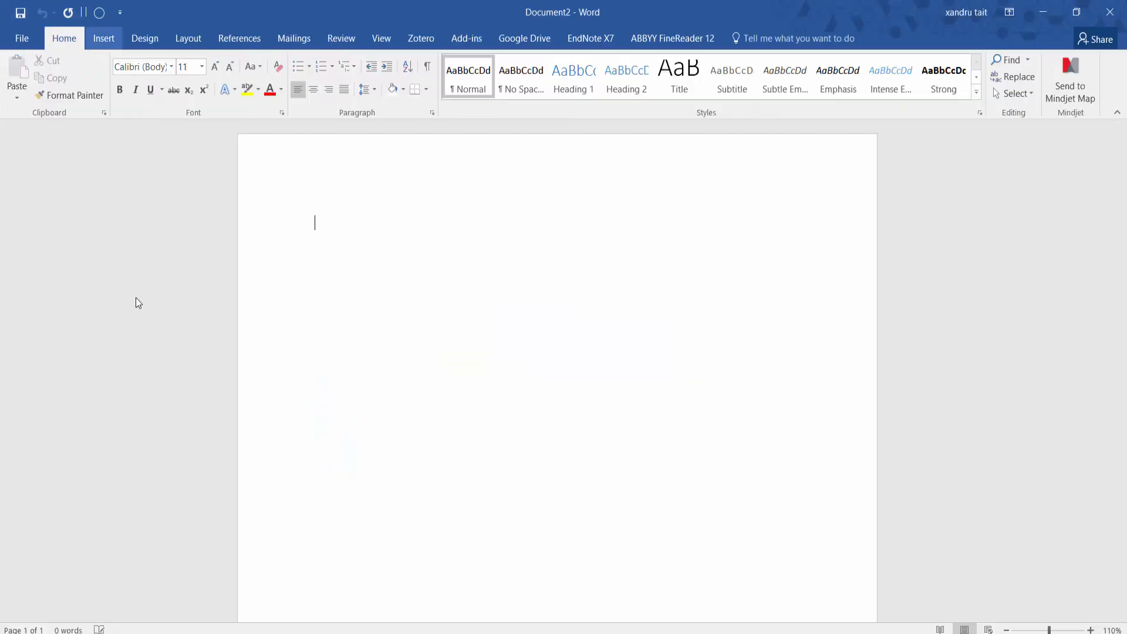
pyautogui.click(104, 38)
pyautogui.click(147, 77)
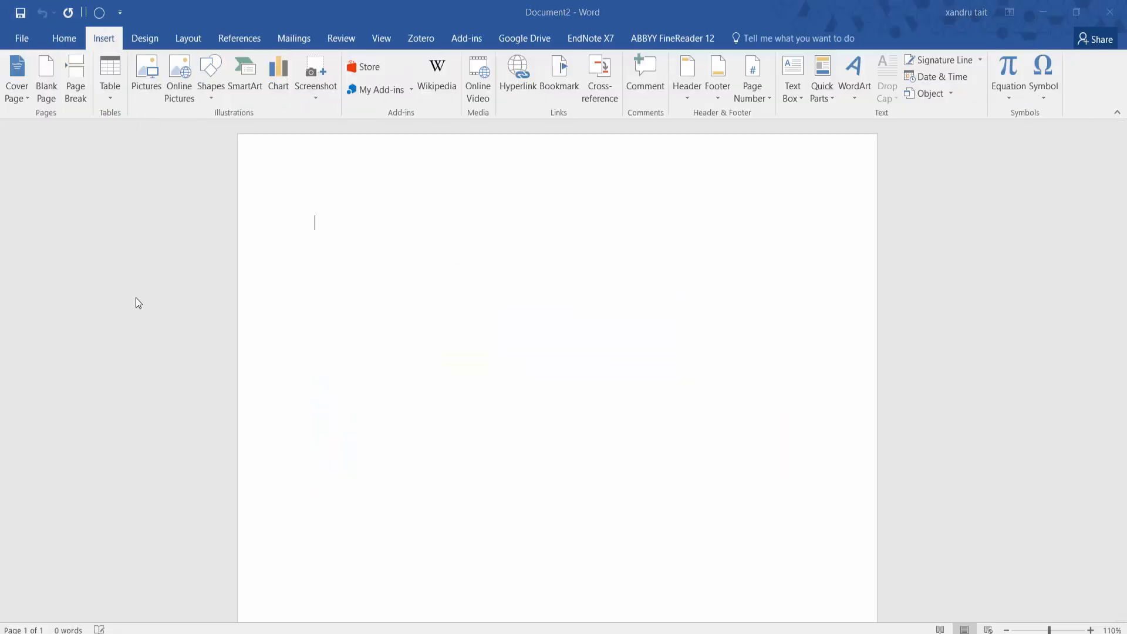
pyautogui.press('Return')
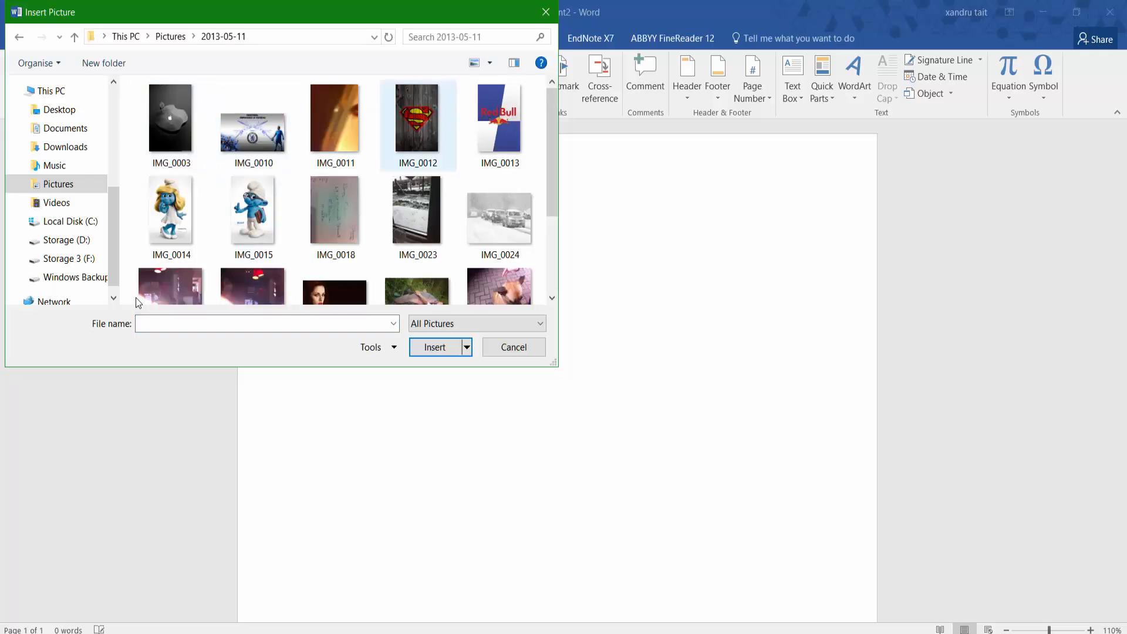
pyautogui.press('Right')
pyautogui.press('Return')
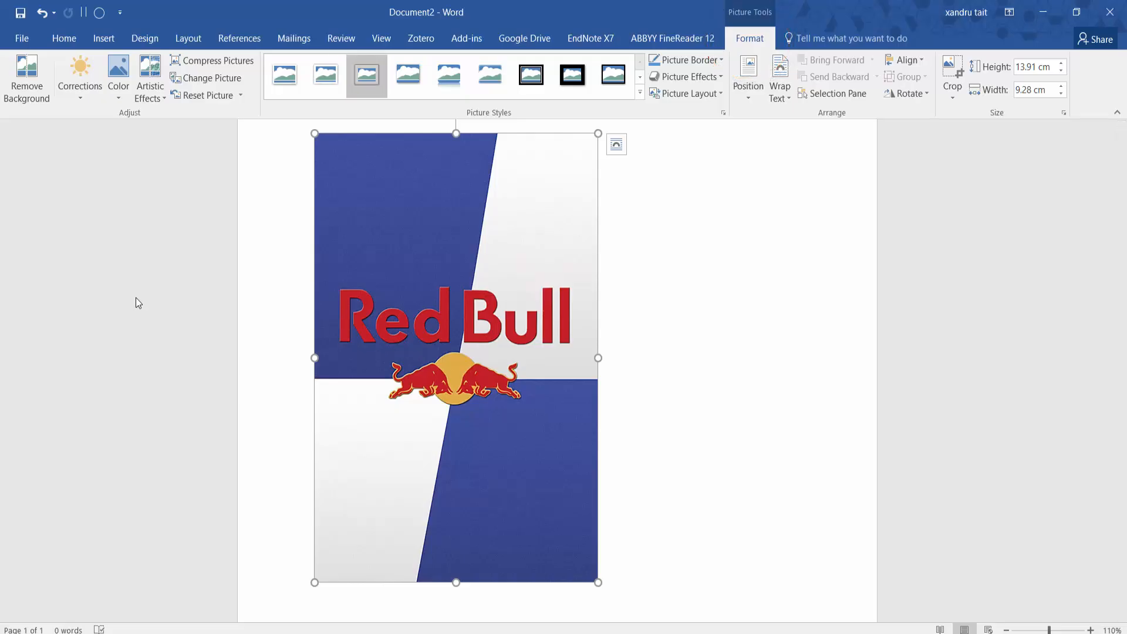
# - Try several picture styles on the Red Bull picture and apply the drop shadow rectangle style
pyautogui.click(367, 75)
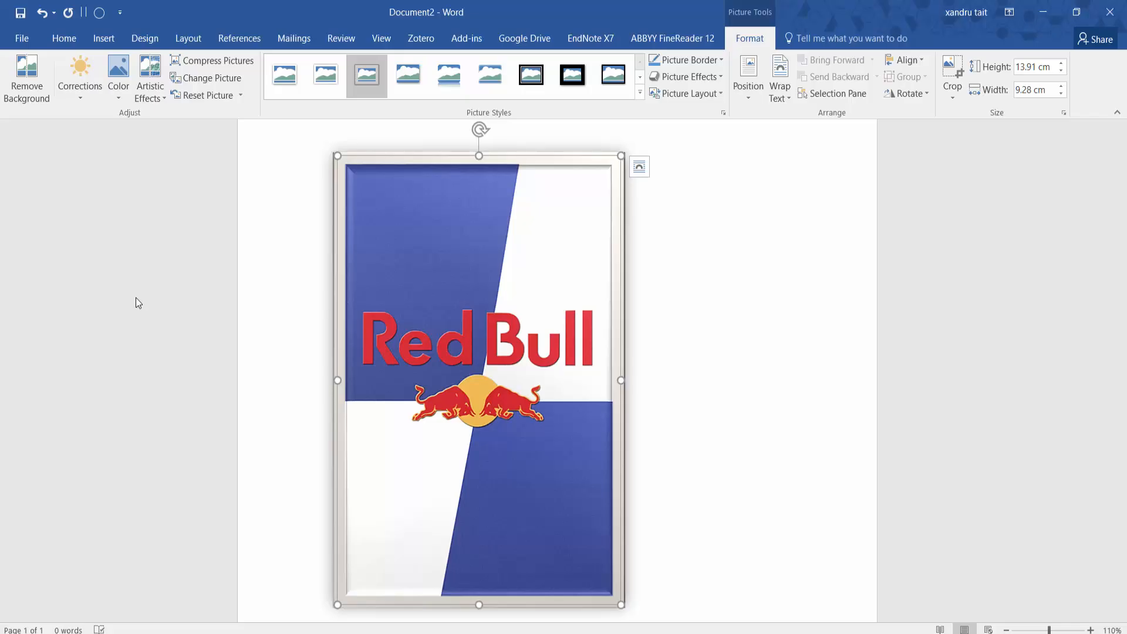
pyautogui.click(449, 75)
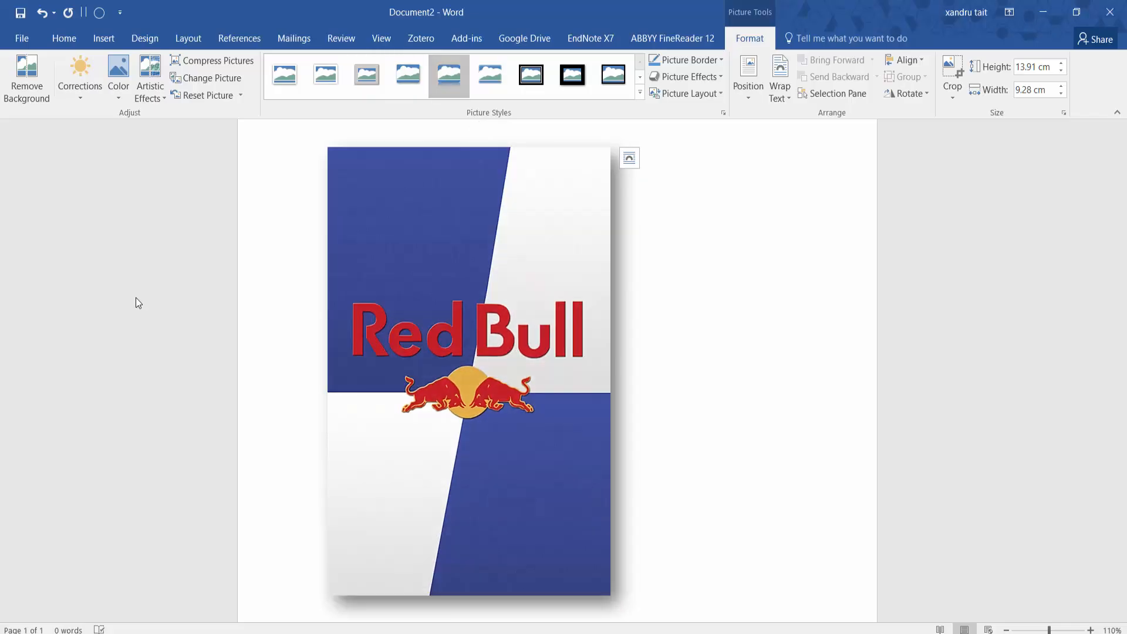
pyautogui.click(640, 92)
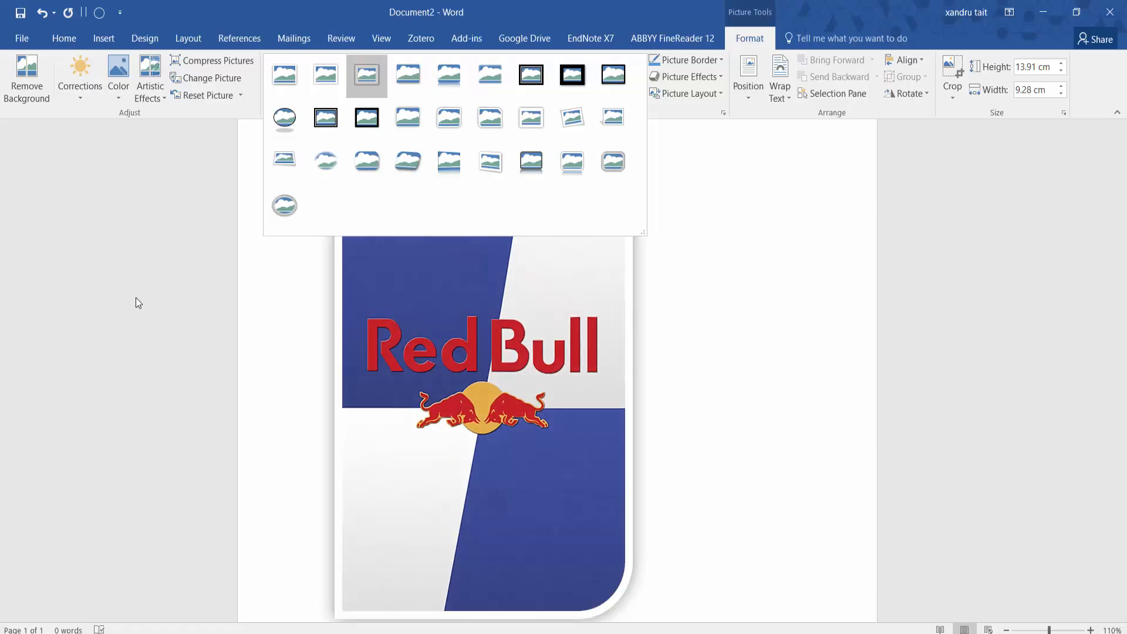
pyautogui.click(408, 76)
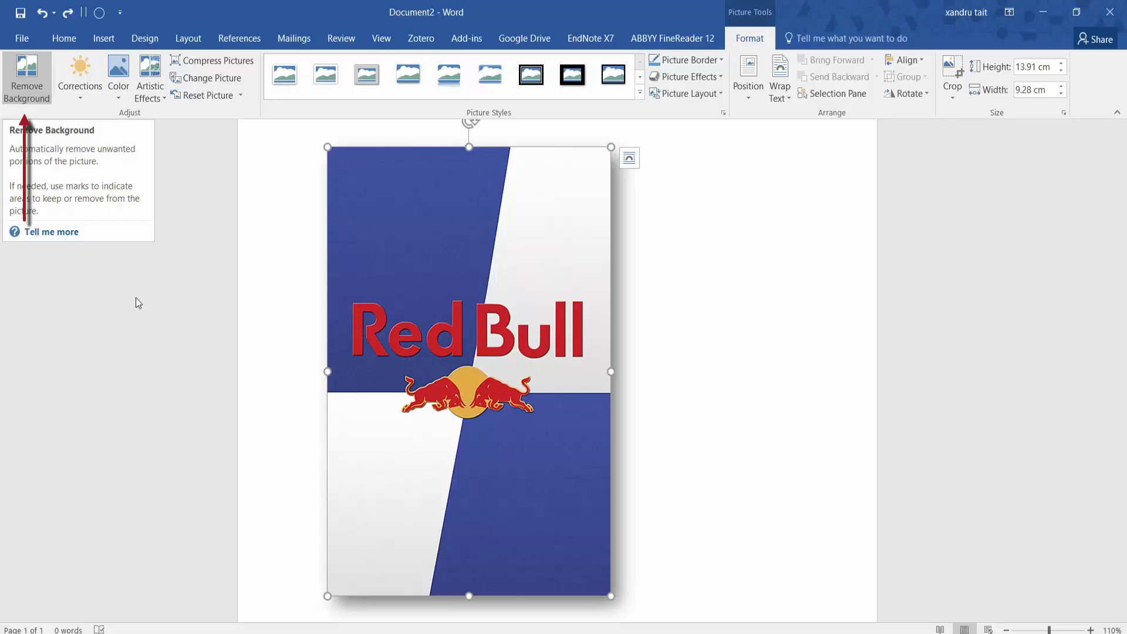
# - Try removing the picture's background, keeping the automatically marked areas, and undo the removal
pyautogui.click(27, 76)
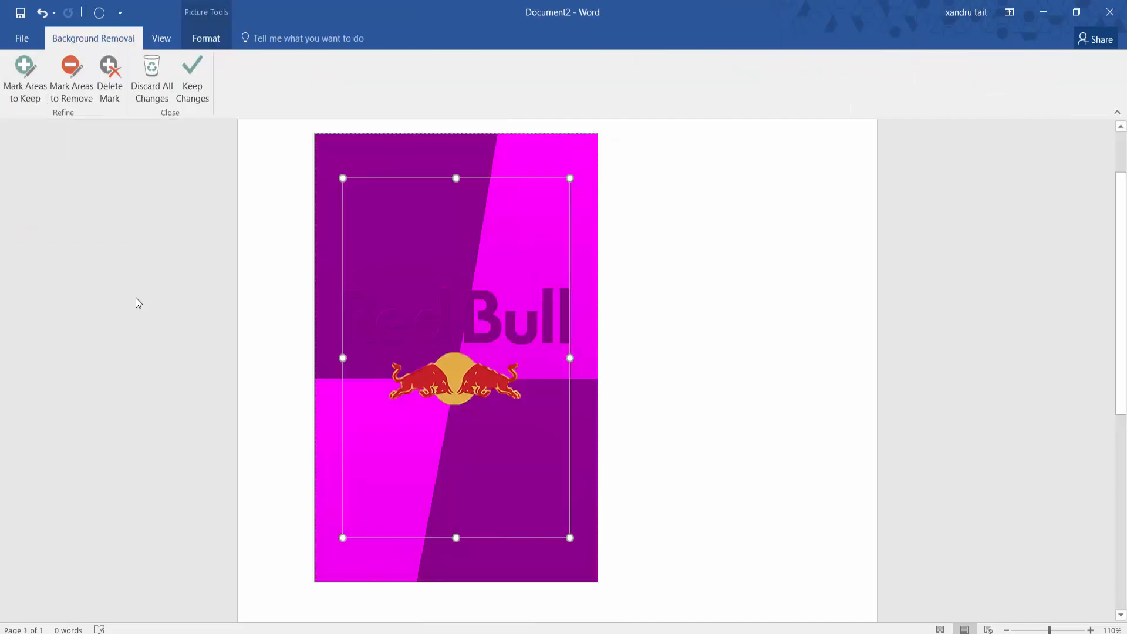
pyautogui.click(136, 298)
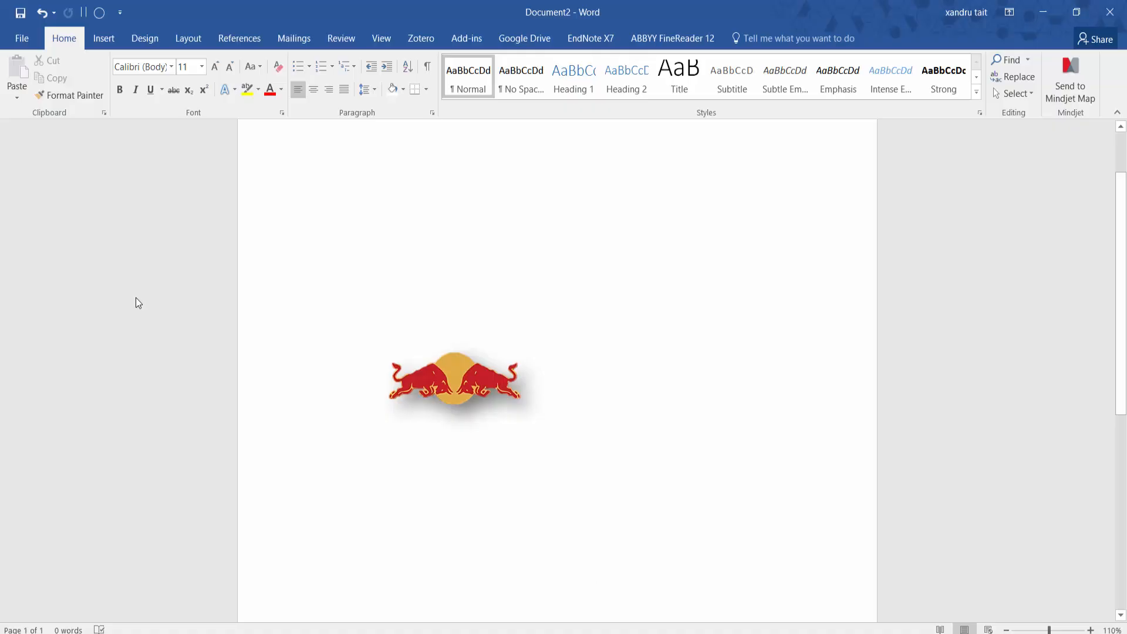
pyautogui.click(136, 297)
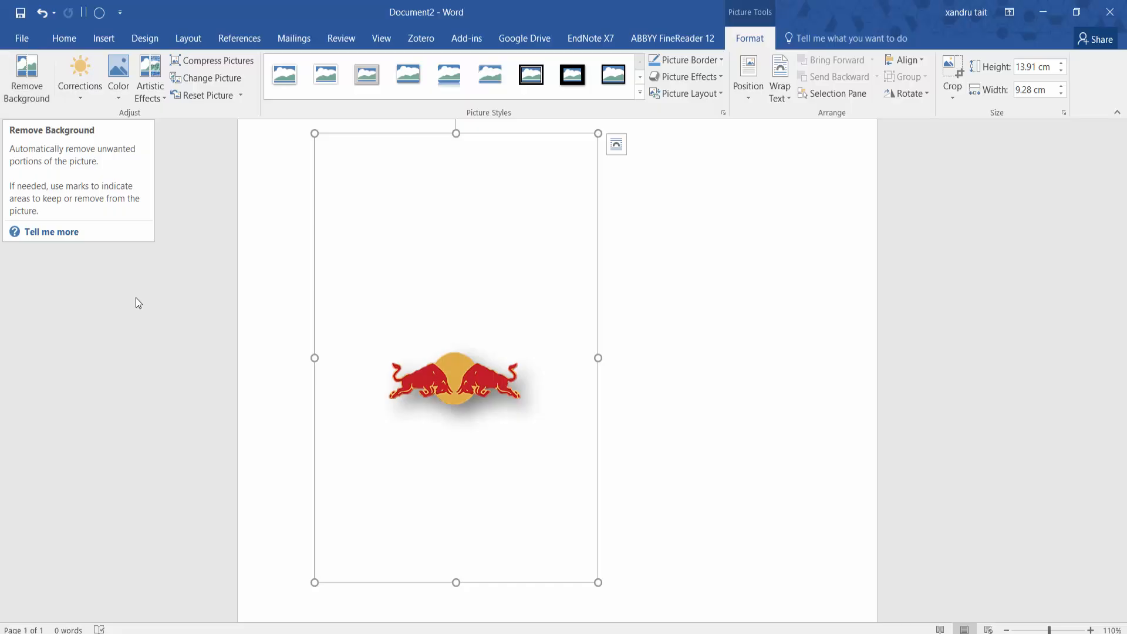
pyautogui.hotkey('ctrl', 'z')
# - Preview brightness and contrast corrections, and apply Brightness 0% (Normal) with Contrast +40% to the picture
pyautogui.press('Right')
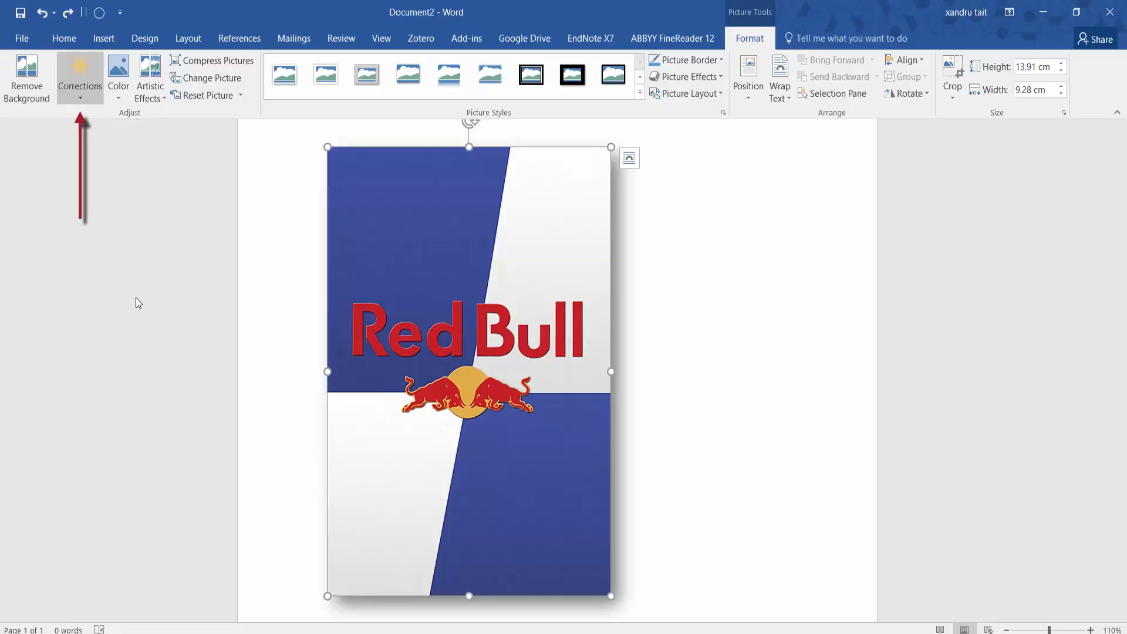
pyautogui.press('Return')
pyautogui.press('Down')
pyautogui.press('Right')
pyautogui.press('Down')
pyautogui.press('Down')
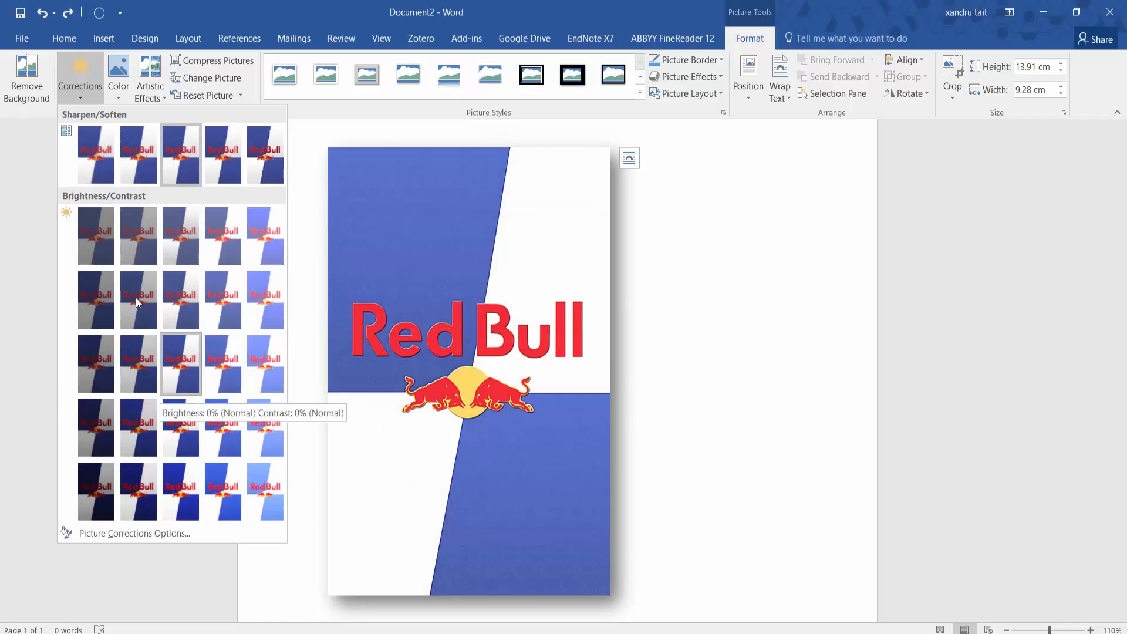
pyautogui.press('Left')
pyautogui.press('Down')
pyautogui.press('Down')
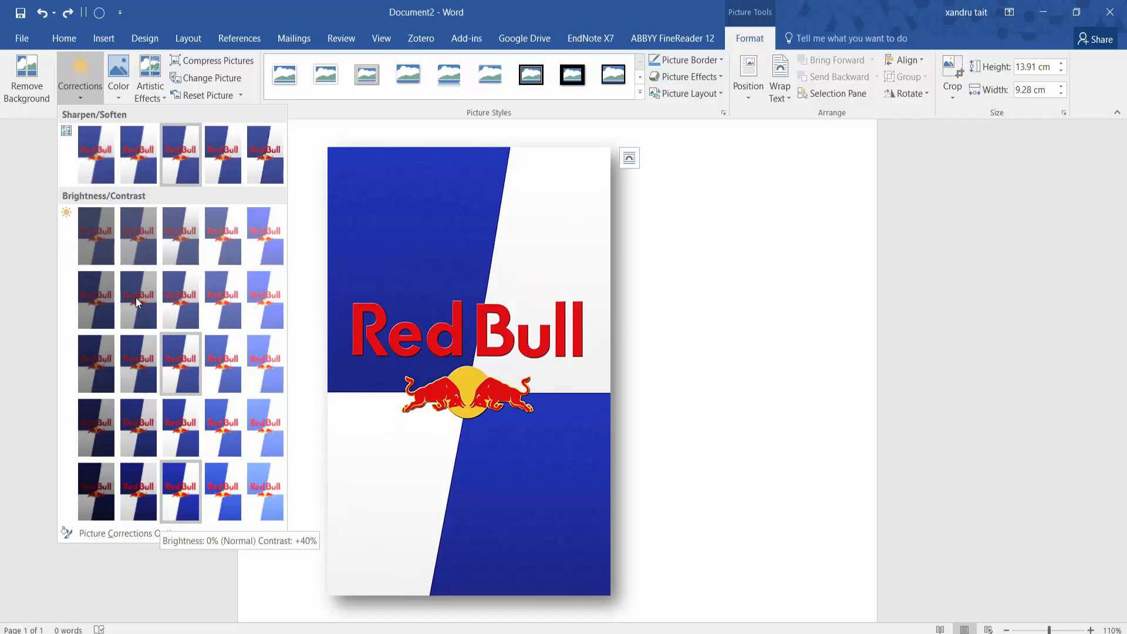
pyautogui.press('Return')
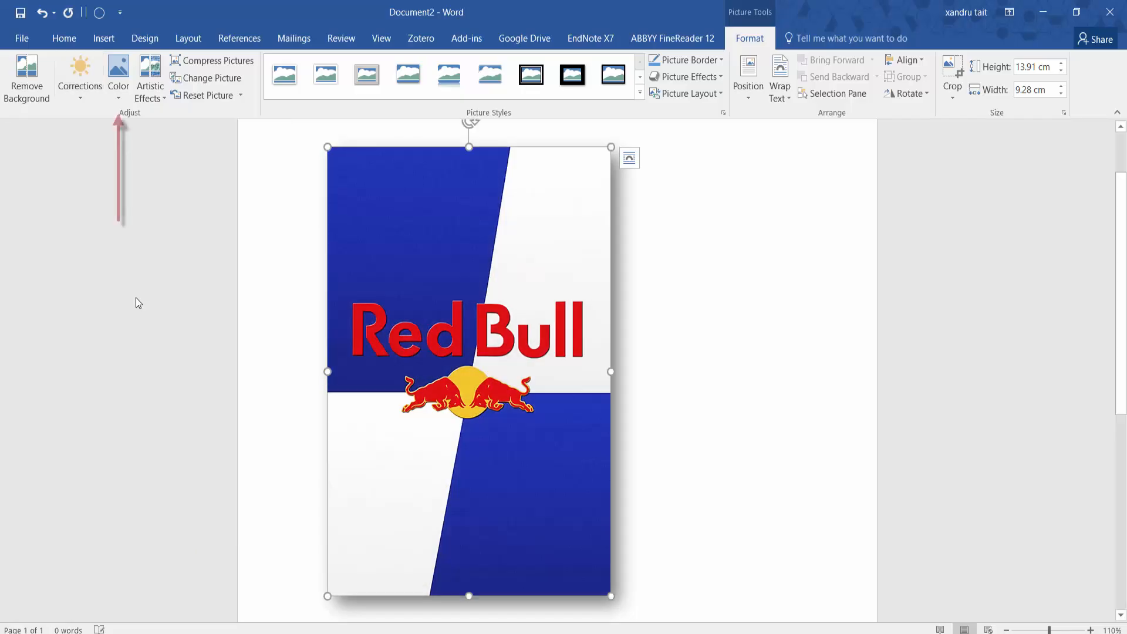
# - Preview color saturation and tone presets, and apply the color tone one preset warmer than 6500 K to the picture
pyautogui.press('Right')
pyautogui.press('Return')
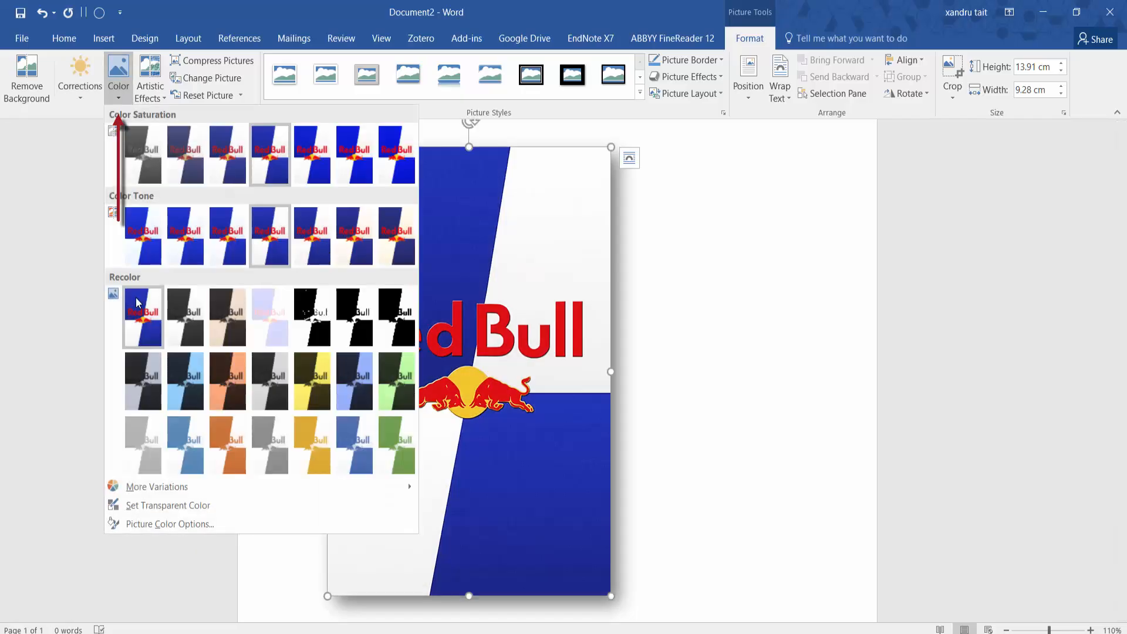
pyautogui.press('Down')
pyautogui.press('Right')
pyautogui.press('Right')
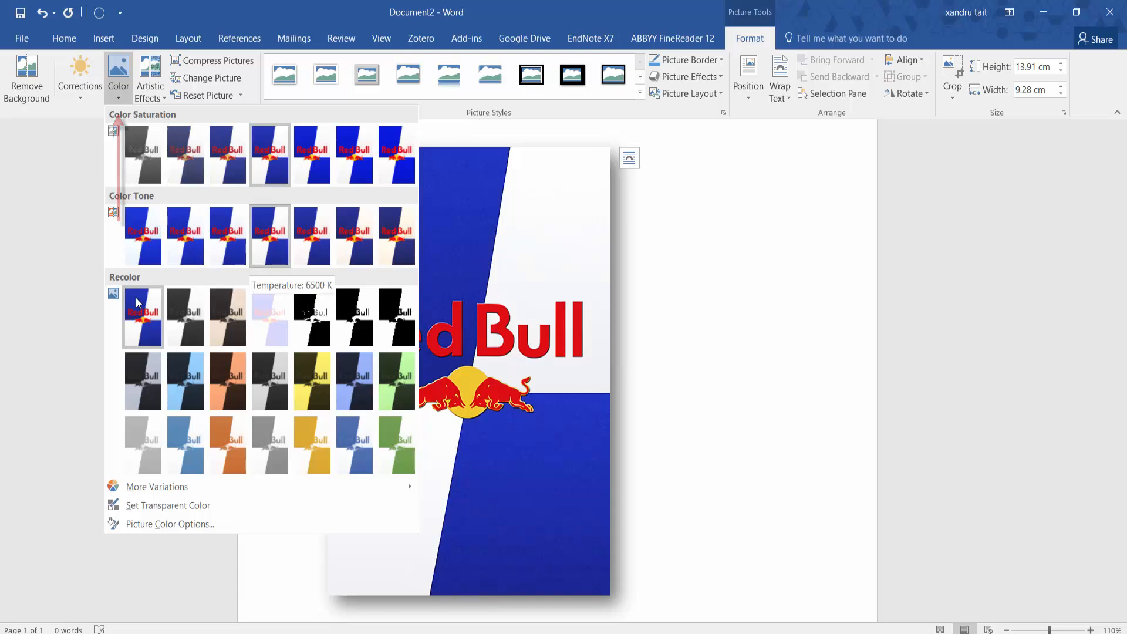
pyautogui.press('Up')
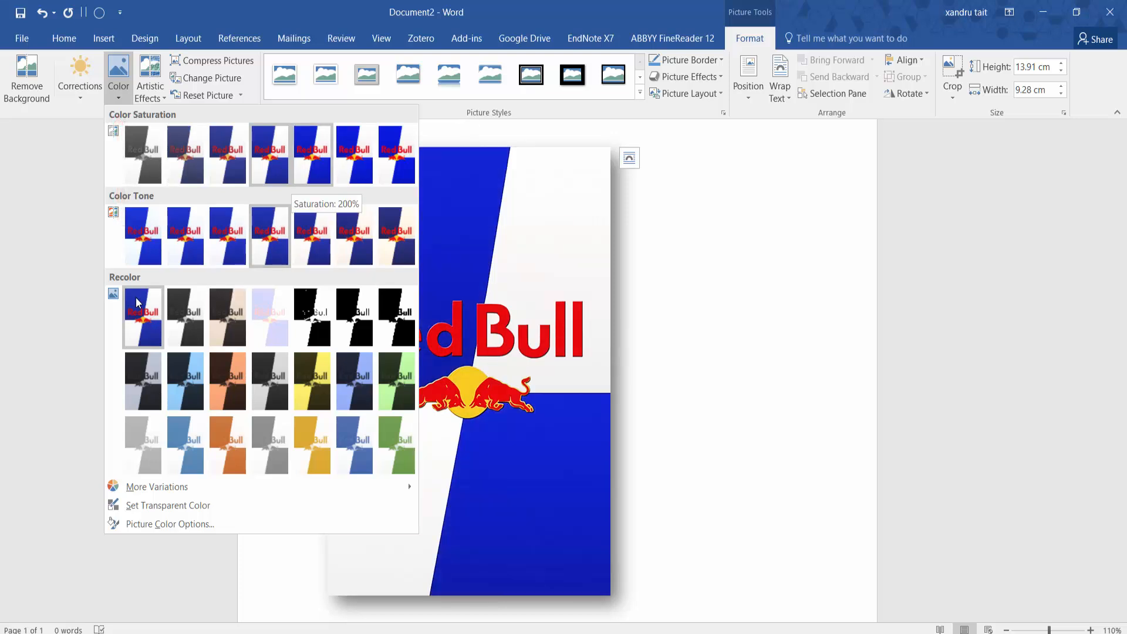
pyautogui.press('Right')
pyautogui.press('Down')
pyautogui.press('Down')
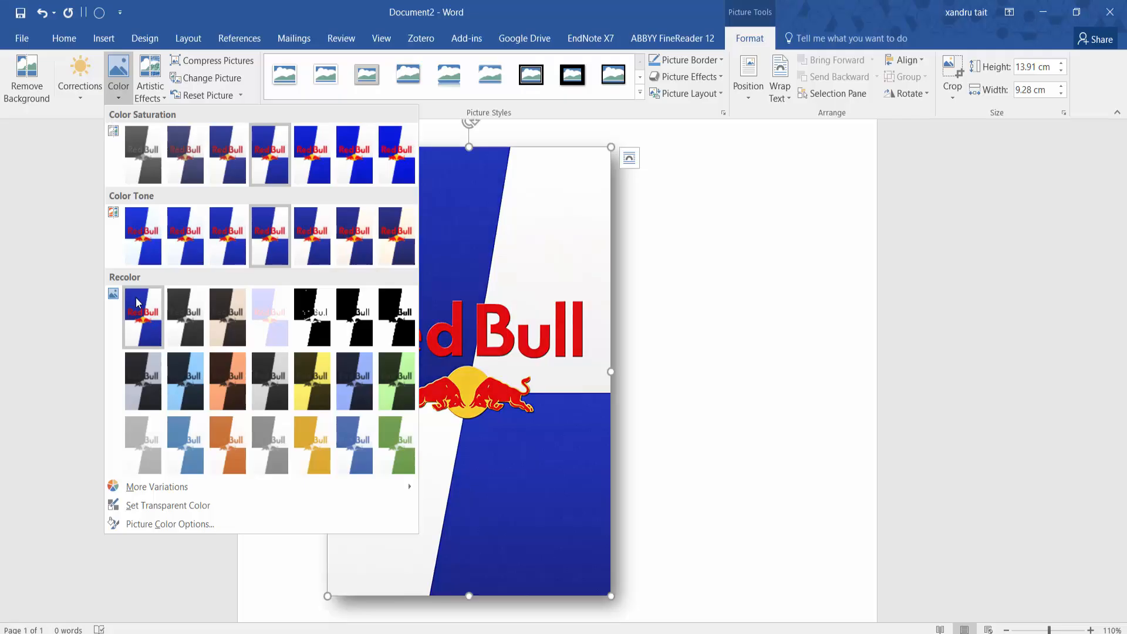
pyautogui.press('Left')
pyautogui.press('Left')
pyautogui.press('Down')
pyautogui.press('Up')
pyautogui.press('Up')
pyautogui.press('Right')
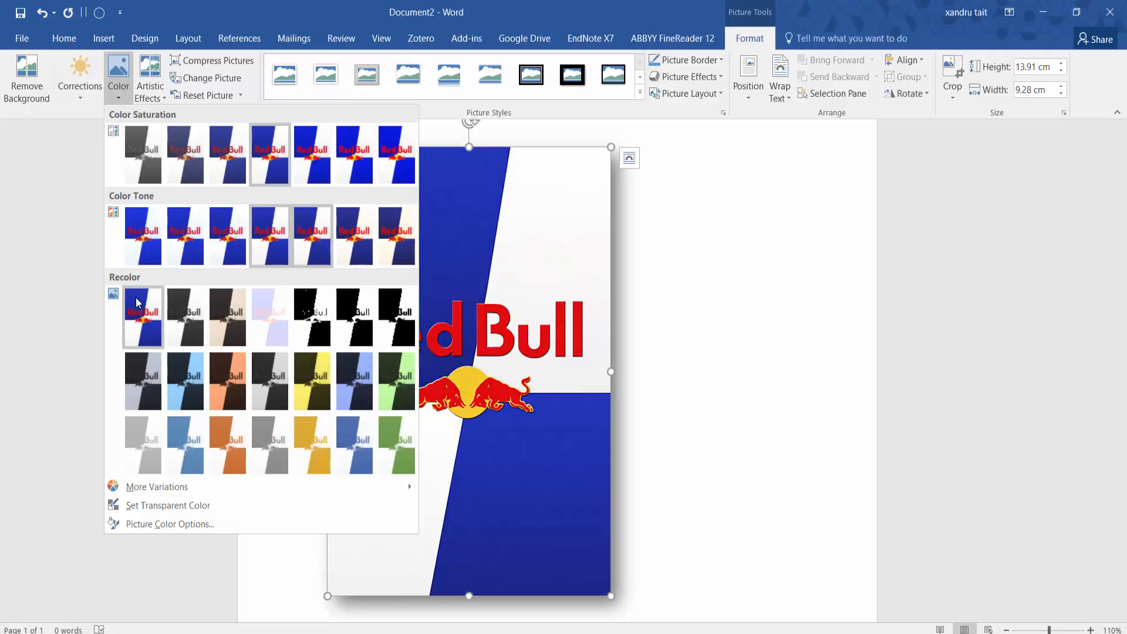
pyautogui.press('Return')
# - Preview artistic effects such as Glow Edges and blur, and apply the grid-patterned screen effect to the picture
pyautogui.press('Right')
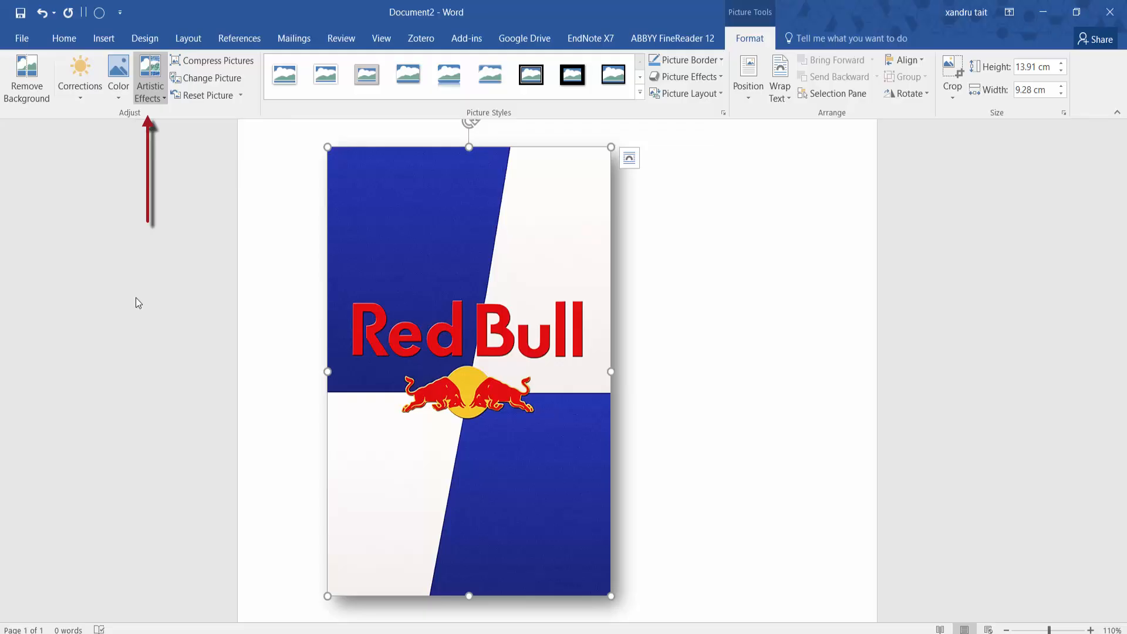
pyautogui.press('Down')
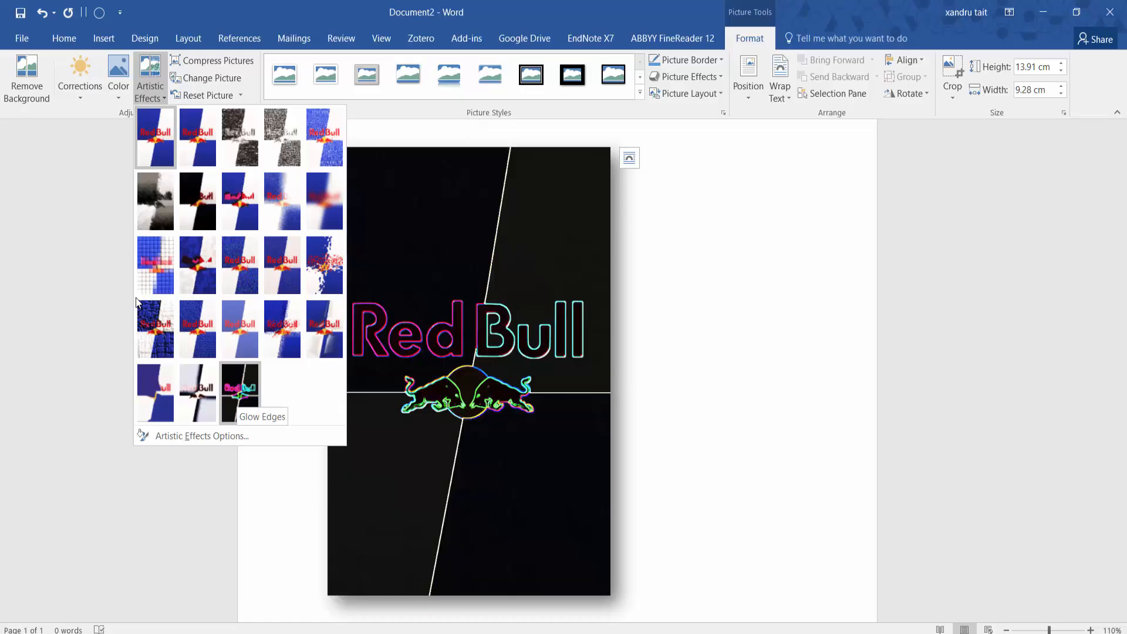
pyautogui.press('Up')
pyautogui.press('Up')
pyautogui.press('Right')
pyautogui.press('Right')
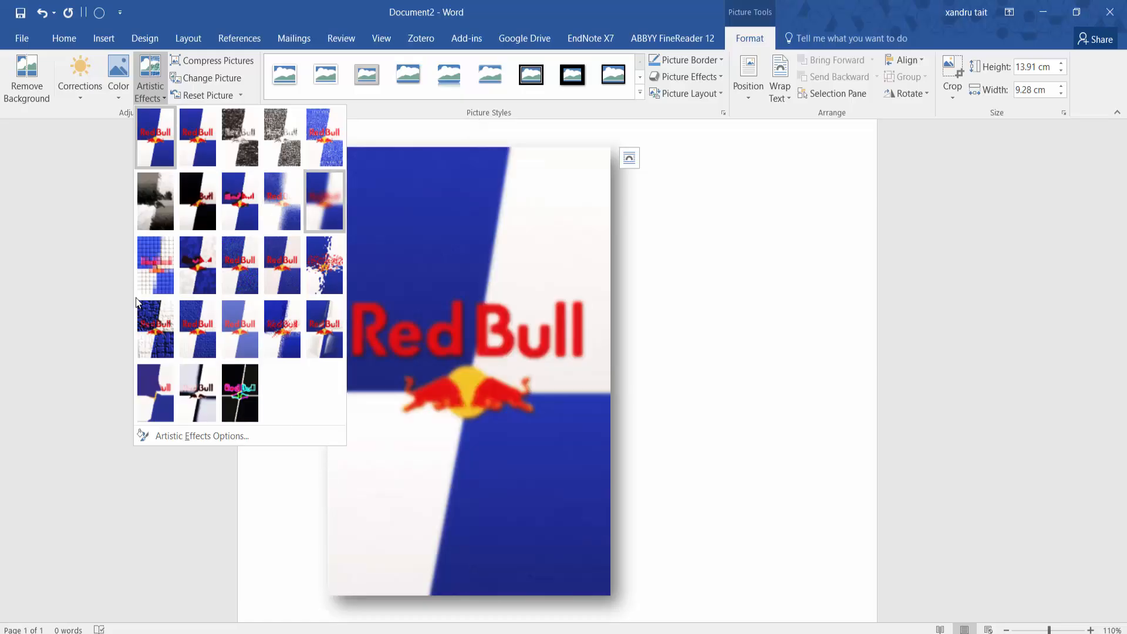
pyautogui.press('Up')
pyautogui.press('Left')
pyautogui.press('Left')
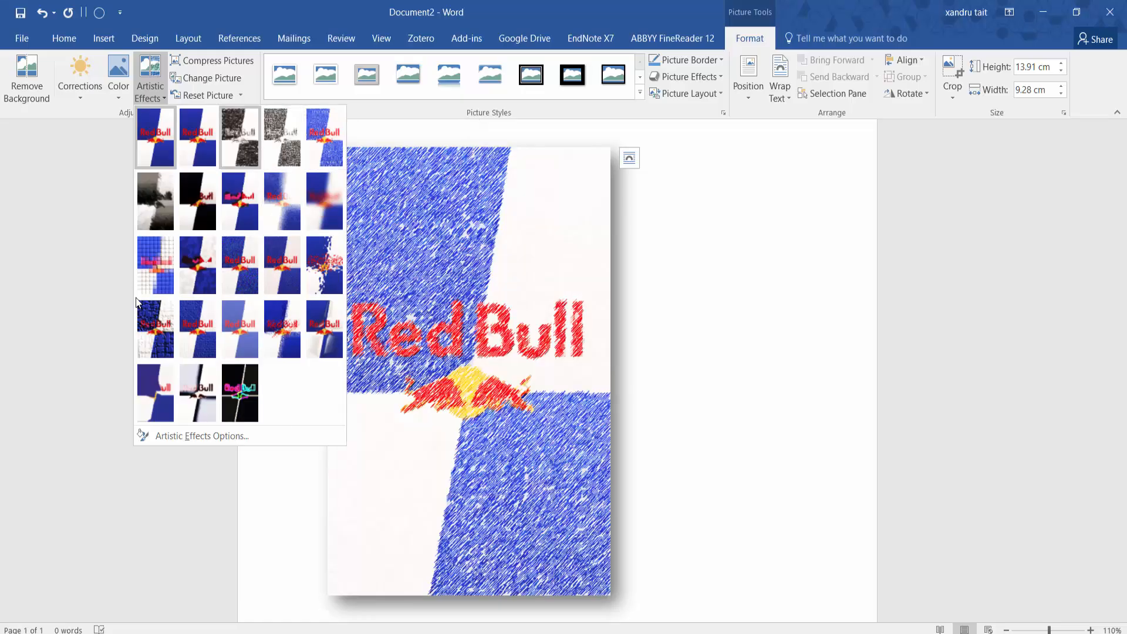
pyautogui.press('Escape')
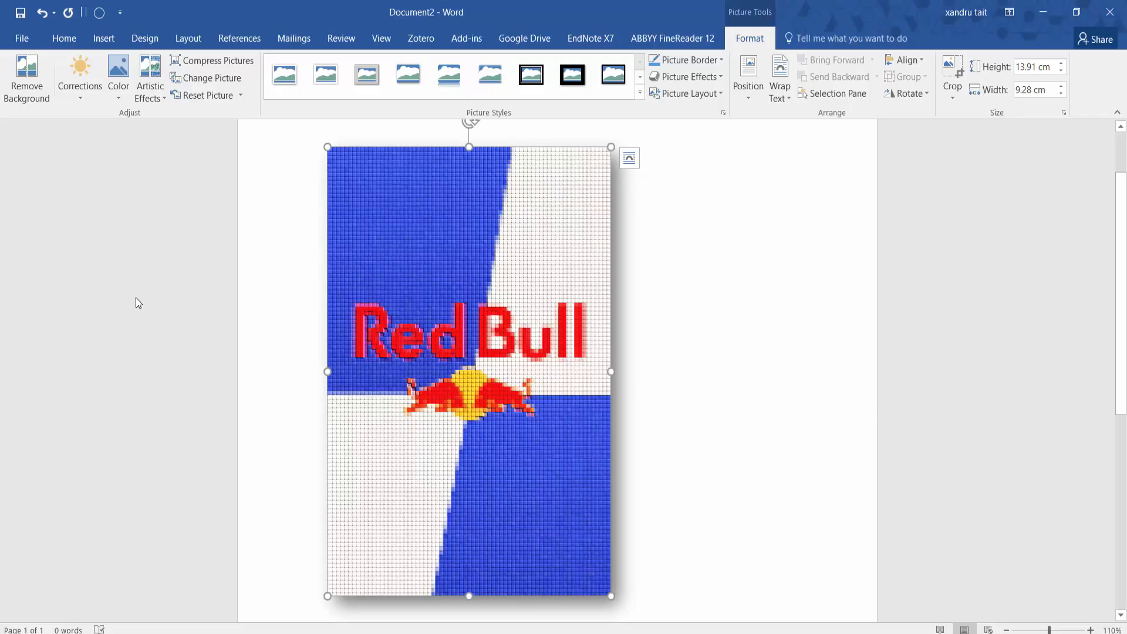
# - Reset the picture to discard its artistic effect, color, correction and style formatting
pyautogui.press('Right')
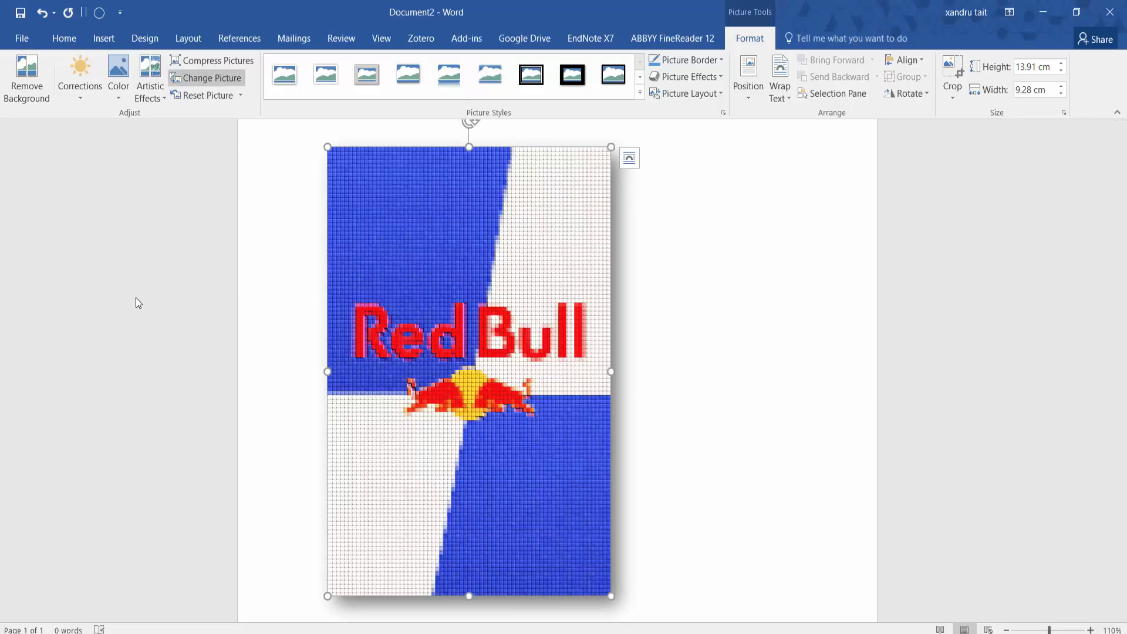
pyautogui.press('Down')
pyautogui.press('Return')
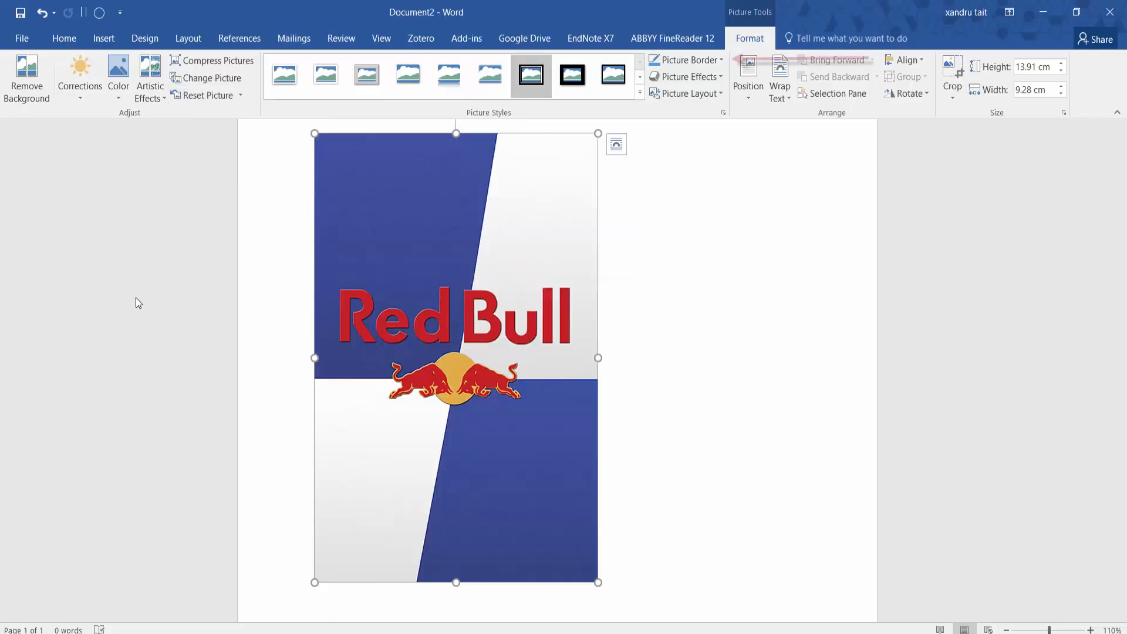
# - Add a yellow border to the picture and deselect it
pyautogui.press('Return')
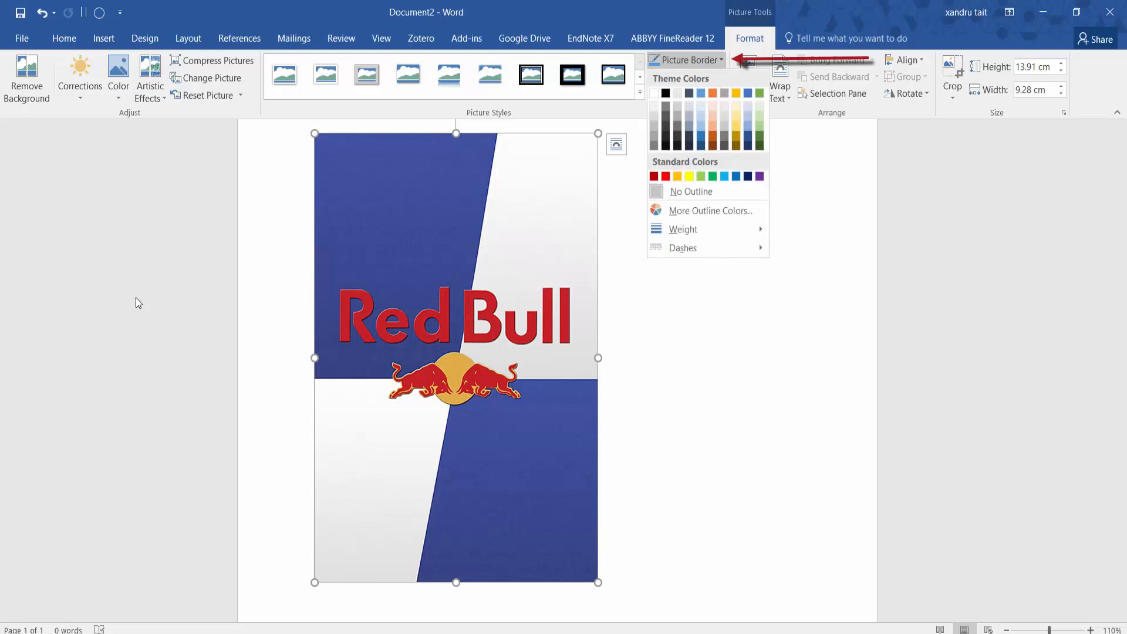
pyautogui.press('Down')
pyautogui.press('Return')
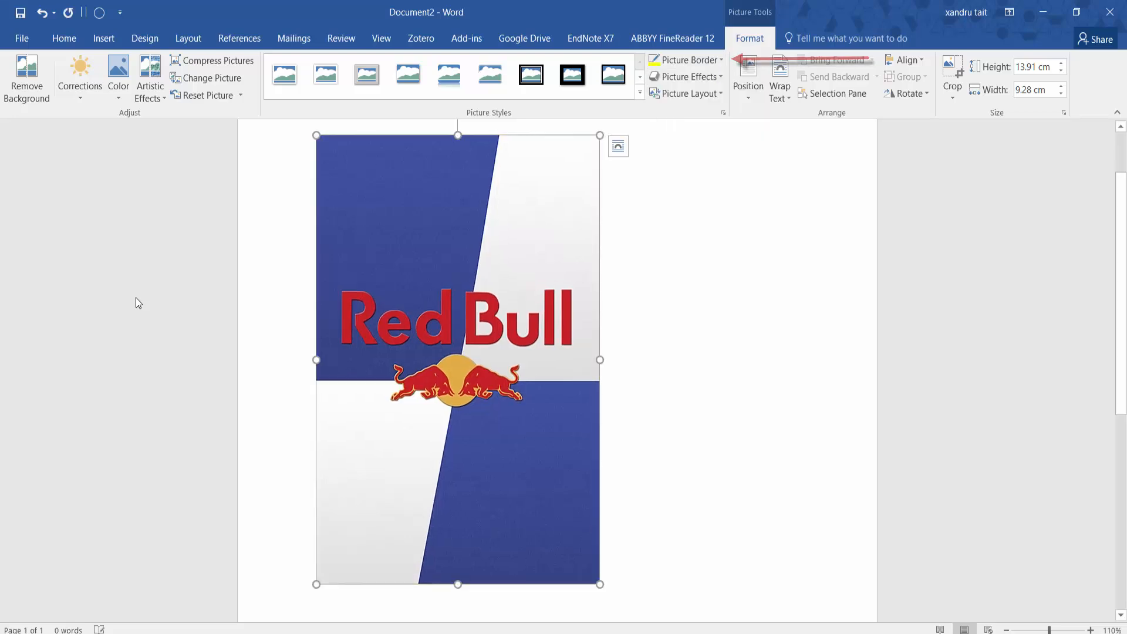
pyautogui.click(135, 298)
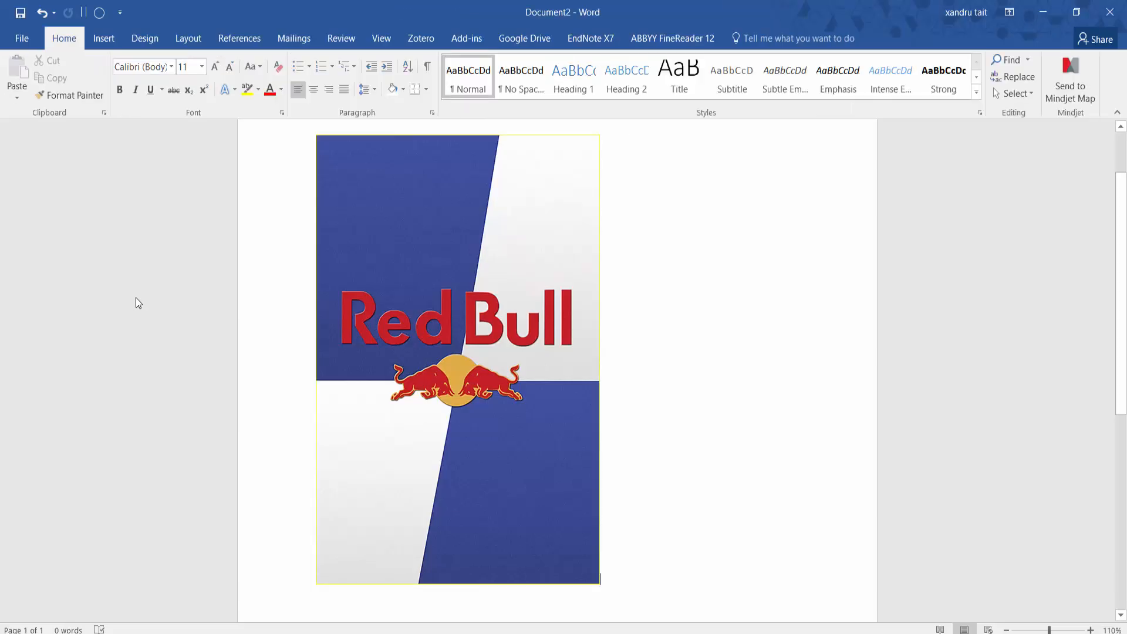
# - Apply the metal-frame picture style to the picture and color its border standard red
pyautogui.hotkey('shift', 'Right')
pyautogui.click(749, 38)
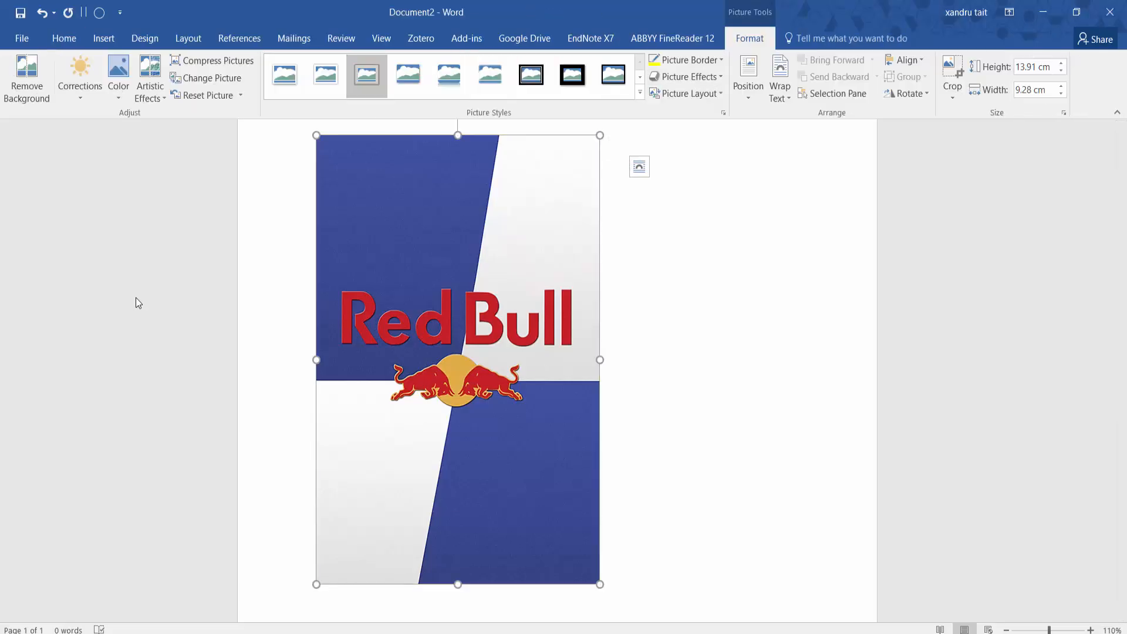
pyautogui.click(367, 74)
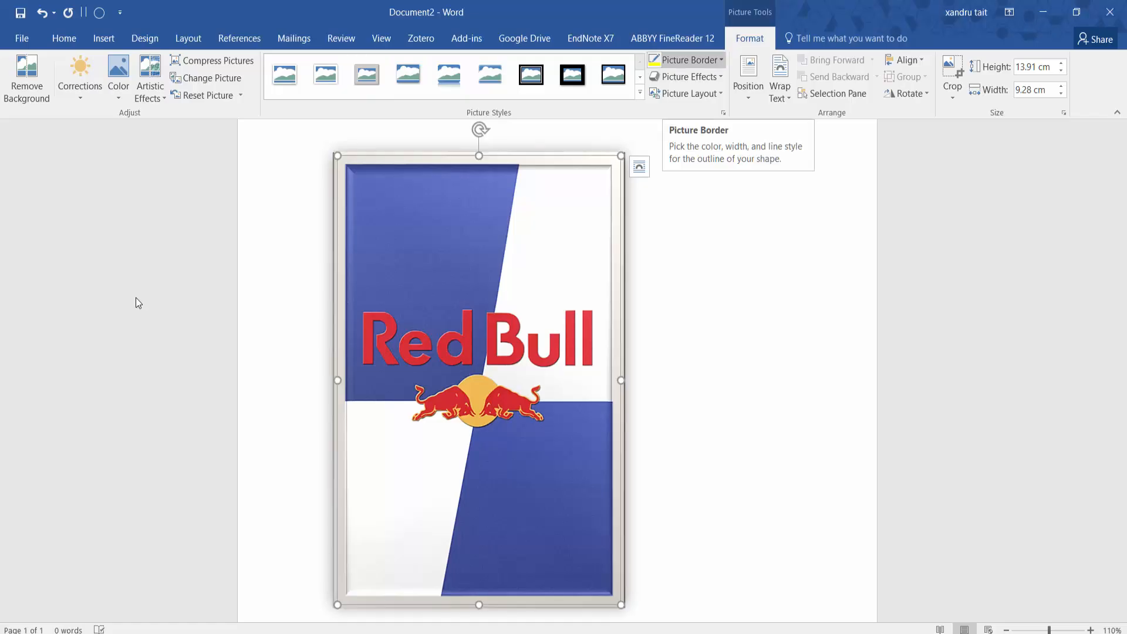
pyautogui.click(687, 60)
pyautogui.click(666, 176)
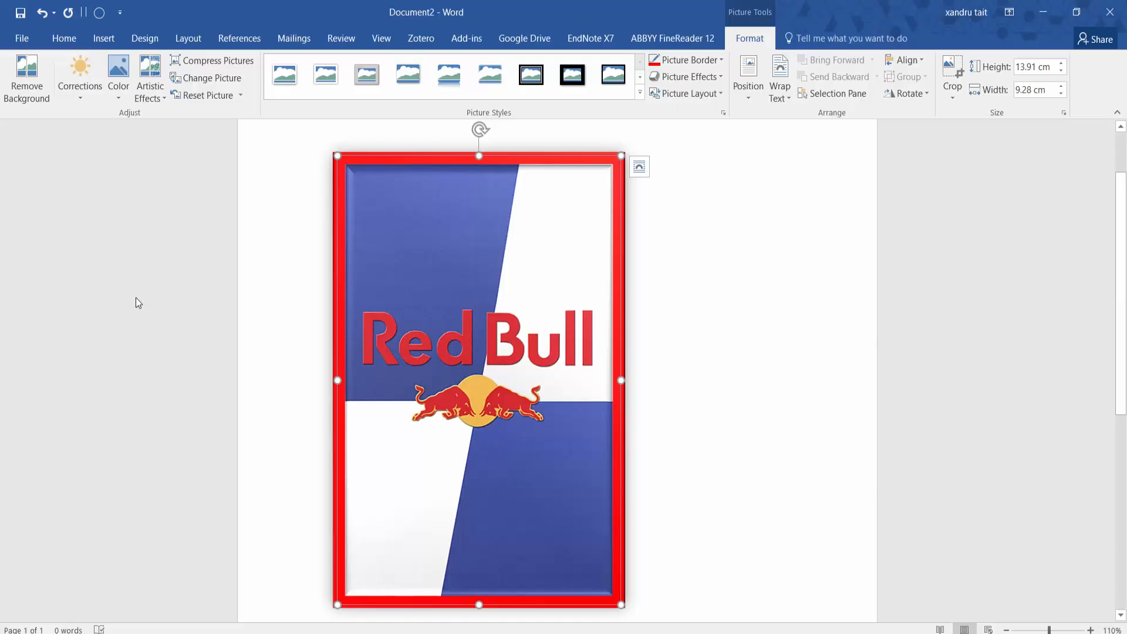
# - Try the first perspective shadow effect on the picture, and reset the picture's formatting
pyautogui.click(688, 77)
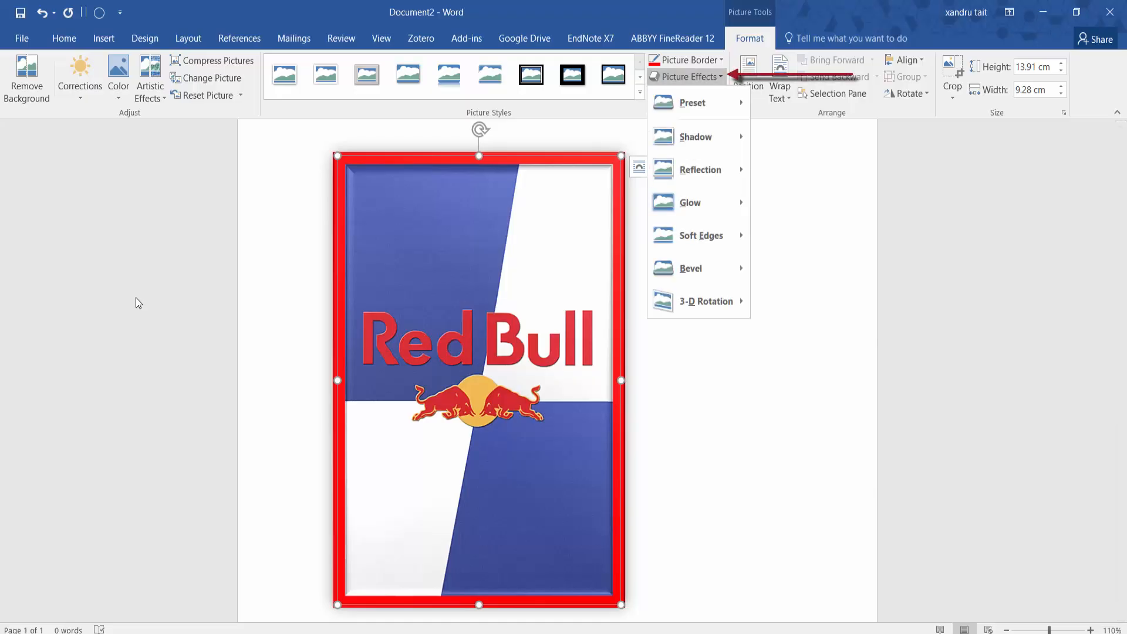
pyautogui.moveTo(698, 137)
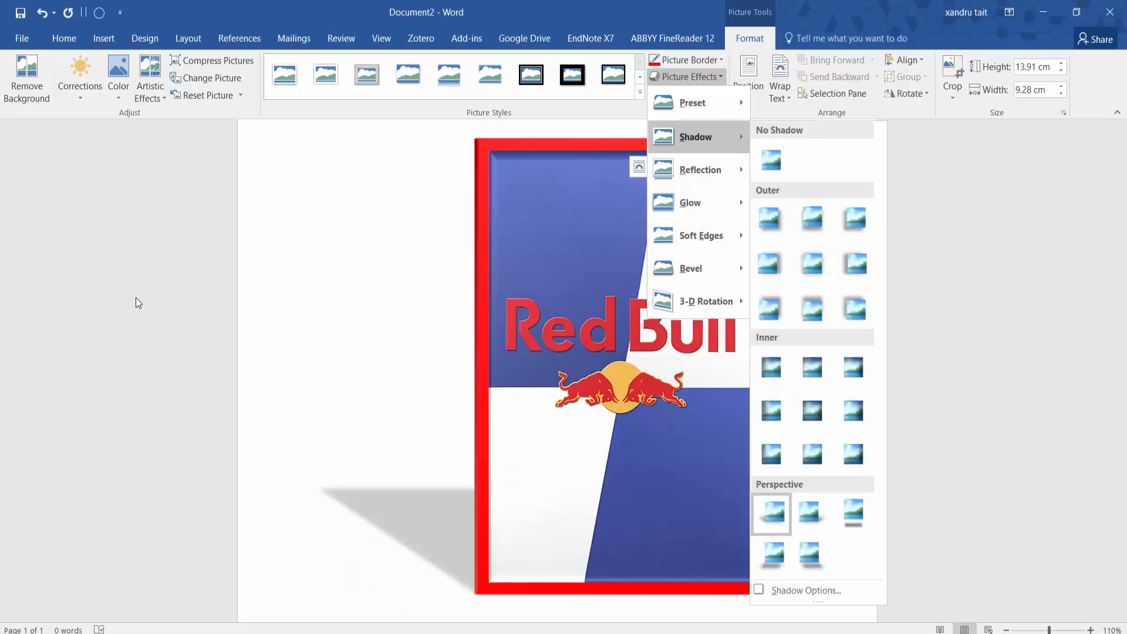
pyautogui.click(772, 509)
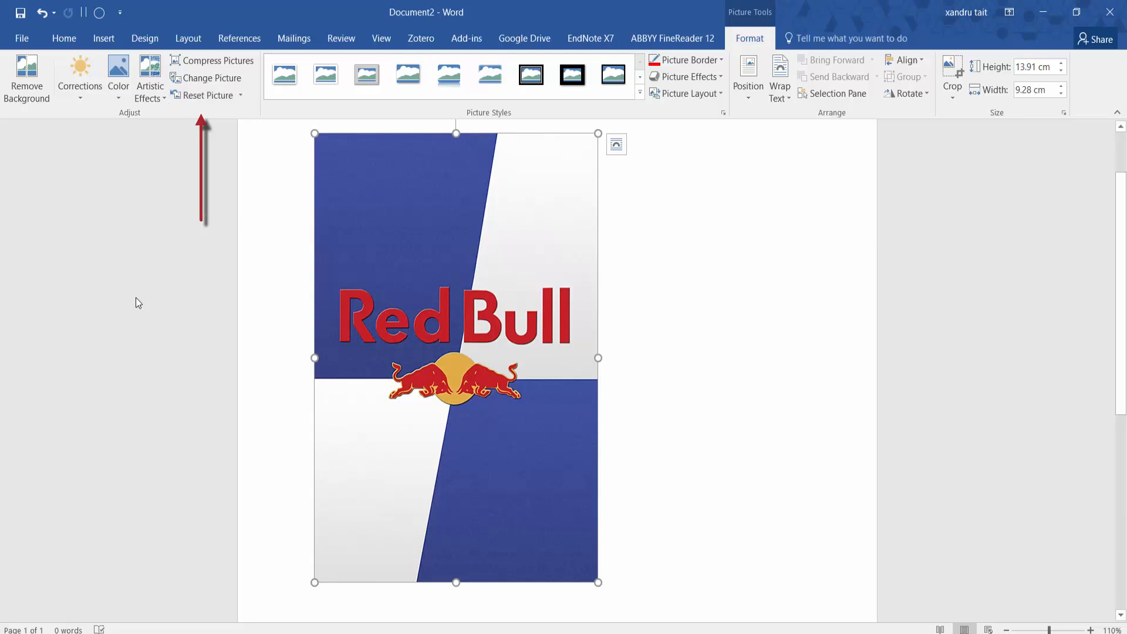
# - Try entering the sample text "hjgjghjg" directly after the inline picture, and undo the entry
pyautogui.scroll(1, 139, 303)
pyautogui.scroll(1, 138, 303)
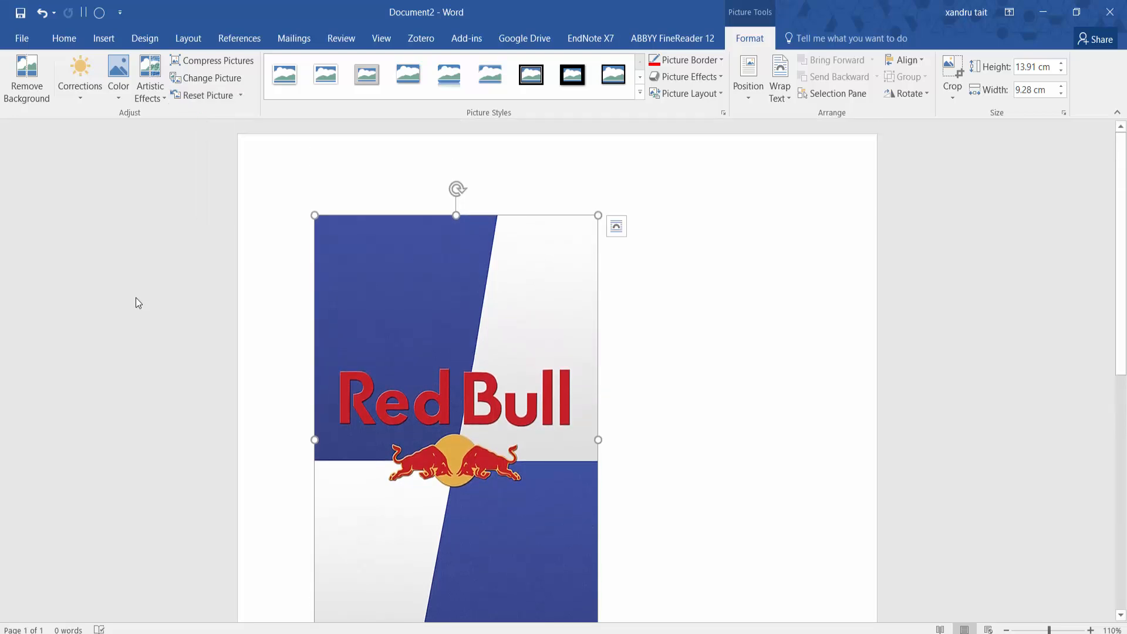
pyautogui.scroll(-2, 138, 303)
pyautogui.click(139, 303)
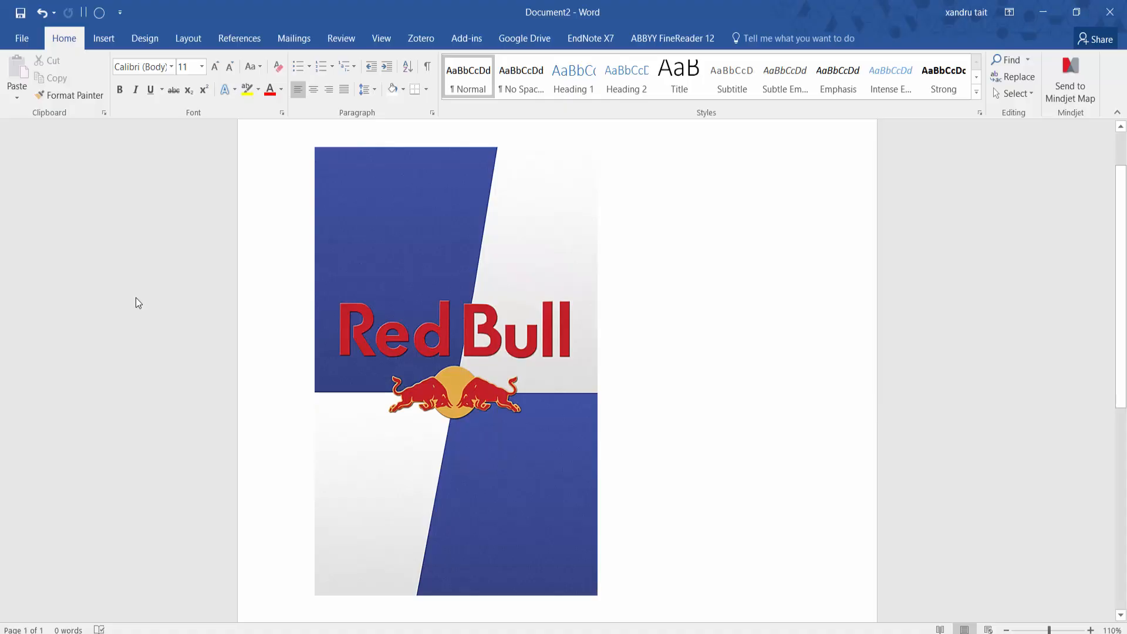
pyautogui.scroll(-3, 139, 303)
pyautogui.click(138, 303)
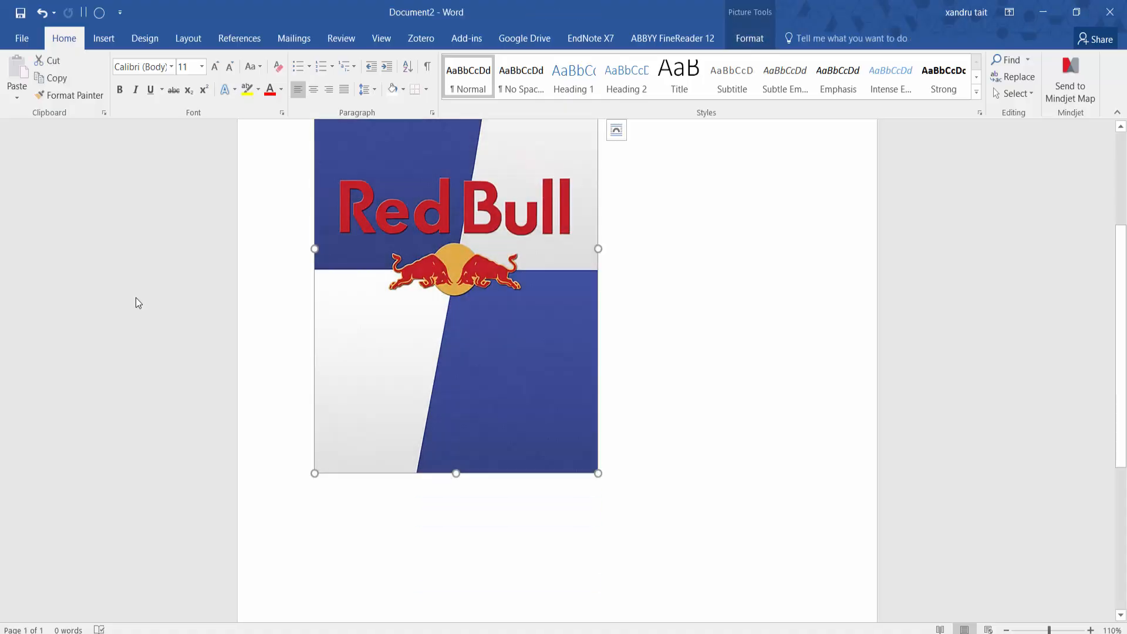
pyautogui.press('Right')
pyautogui.write('hjgjghjg')
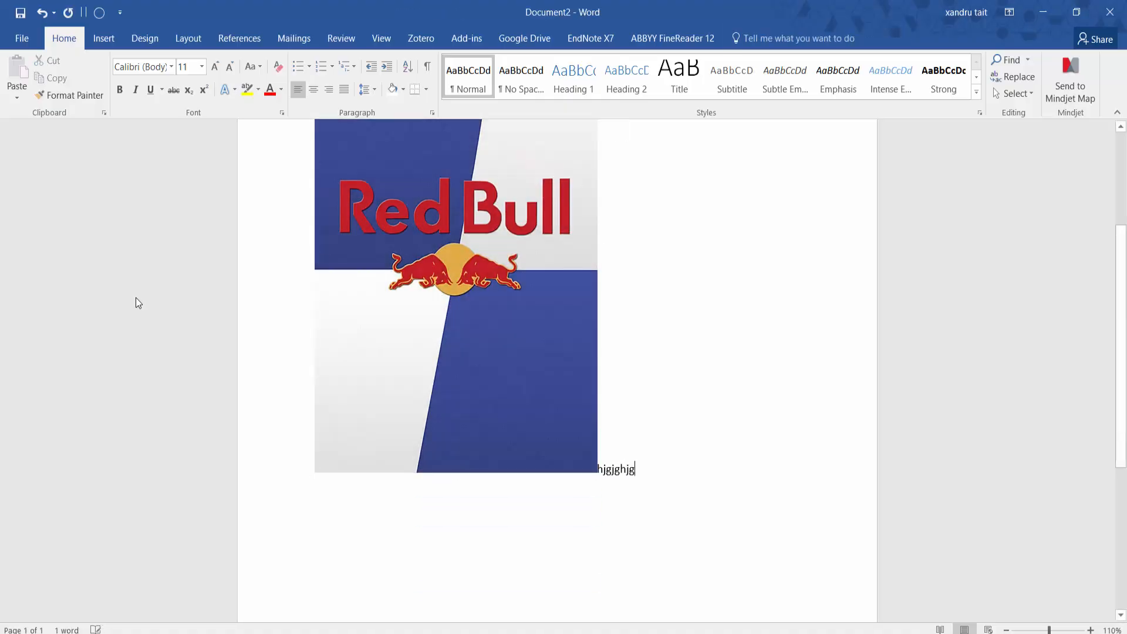
pyautogui.hotkey('ctrl', 'z')
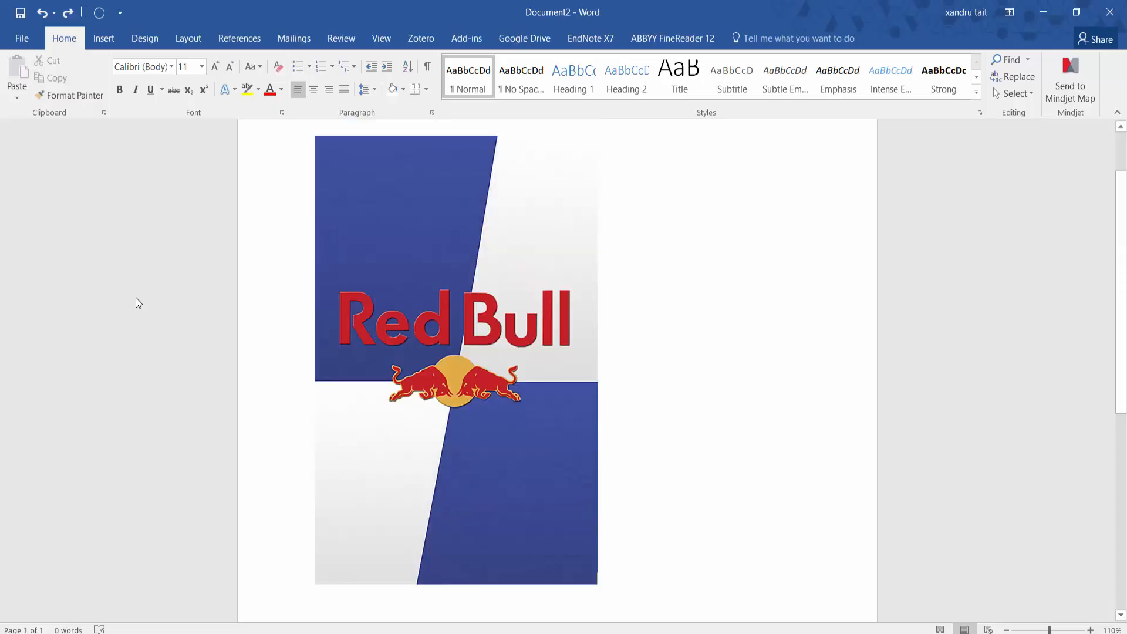
# - Set the picture's layout to square text wrapping and enter "My redbull" beside it
pyautogui.scroll(2, 139, 303)
pyautogui.click(138, 303)
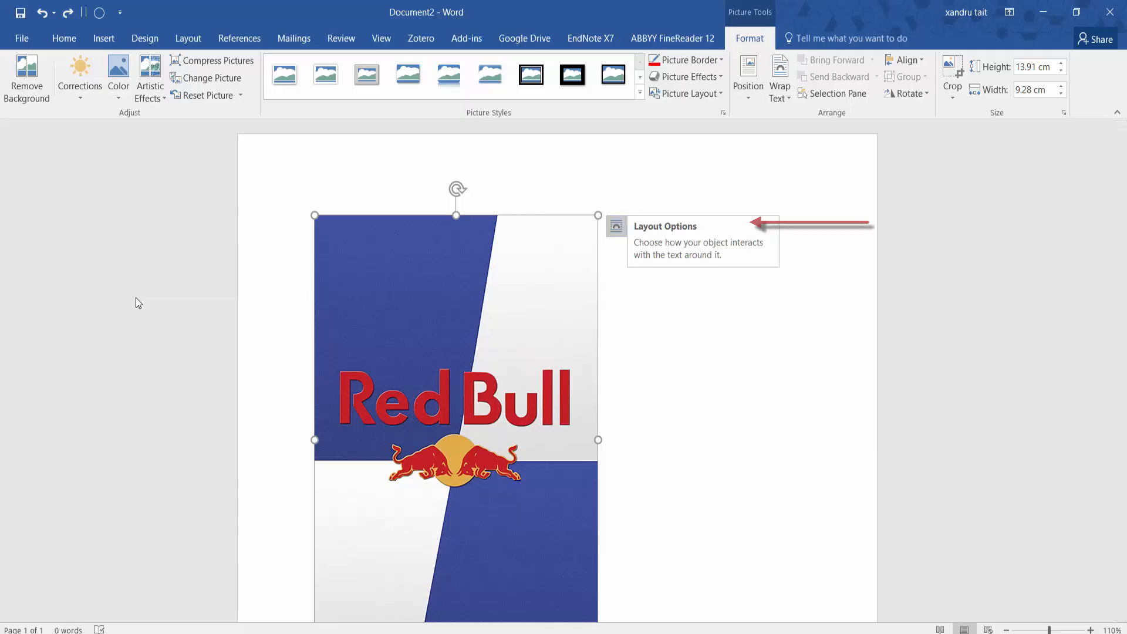
pyautogui.click(617, 226)
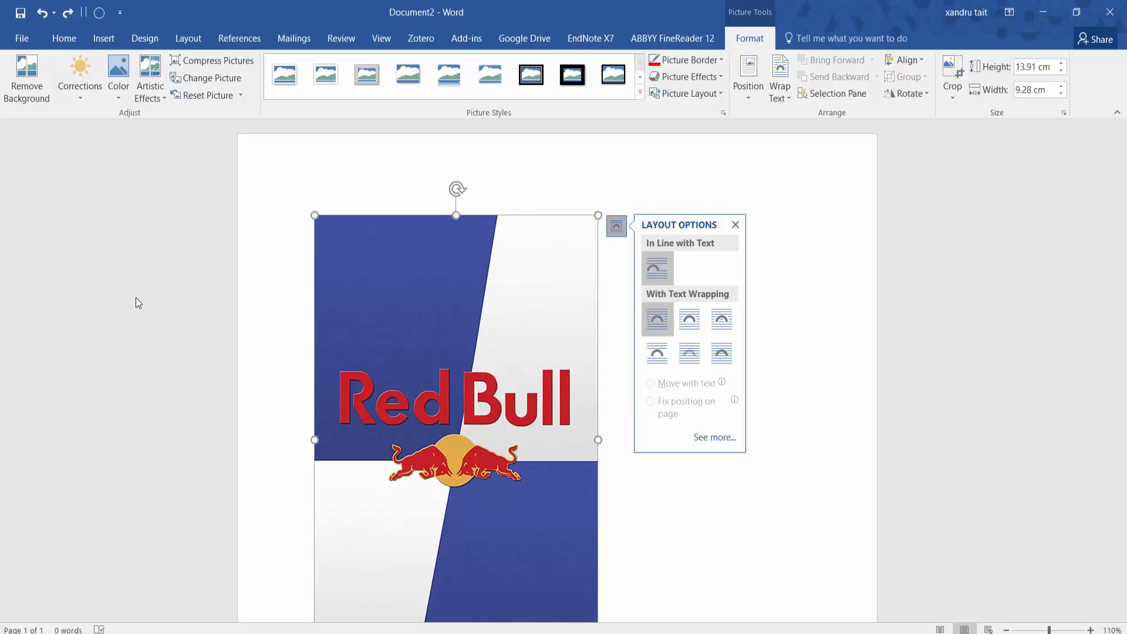
pyautogui.click(657, 319)
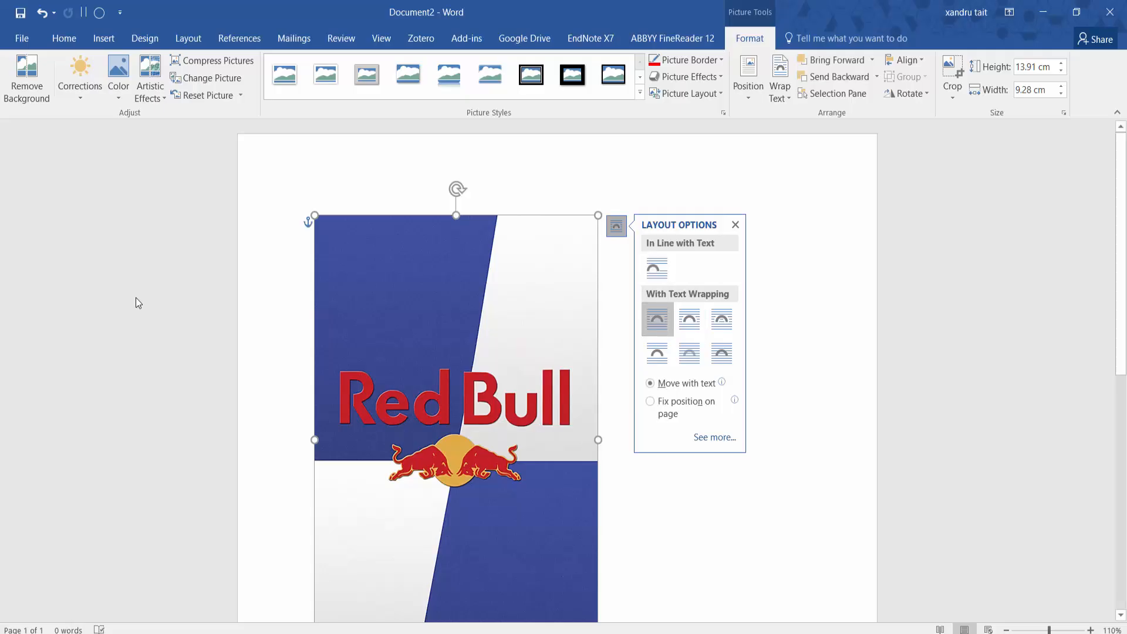
pyautogui.press('Escape')
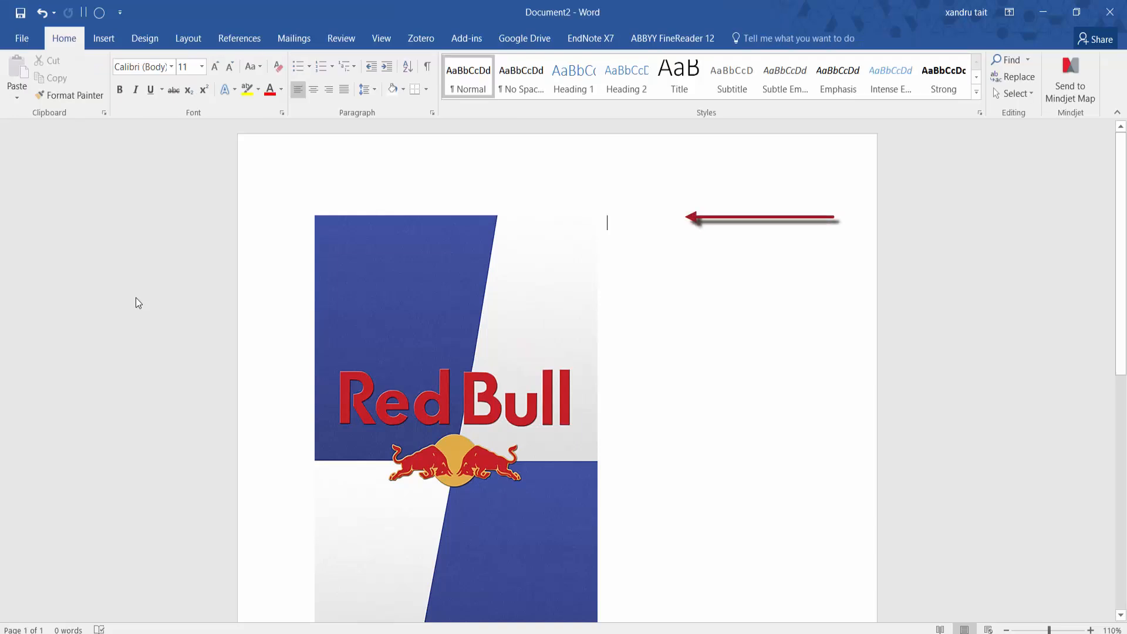
pyautogui.write('My redbull')
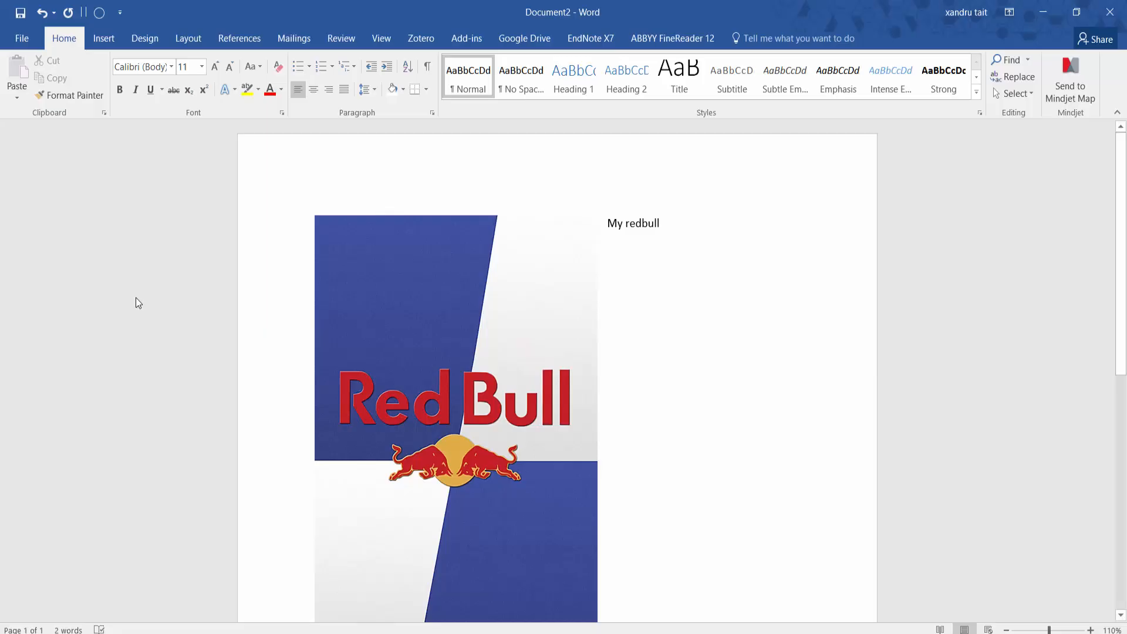
# - Select the picture and preview its rotation options, including Flip Horizontal, without applying one
pyautogui.click(457, 352)
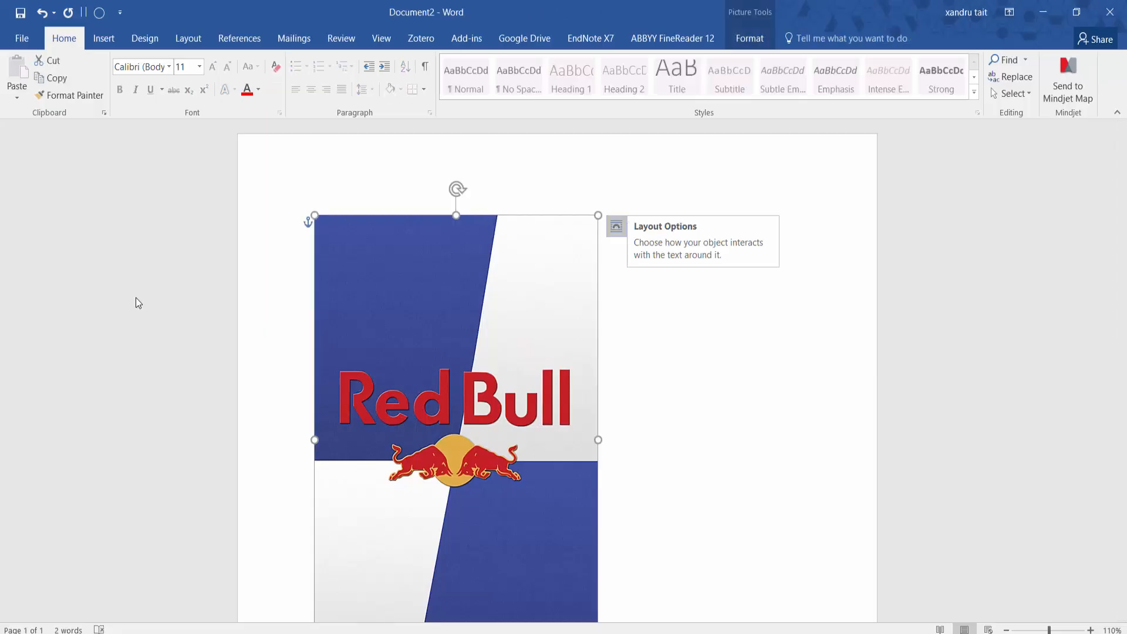
pyautogui.click(750, 38)
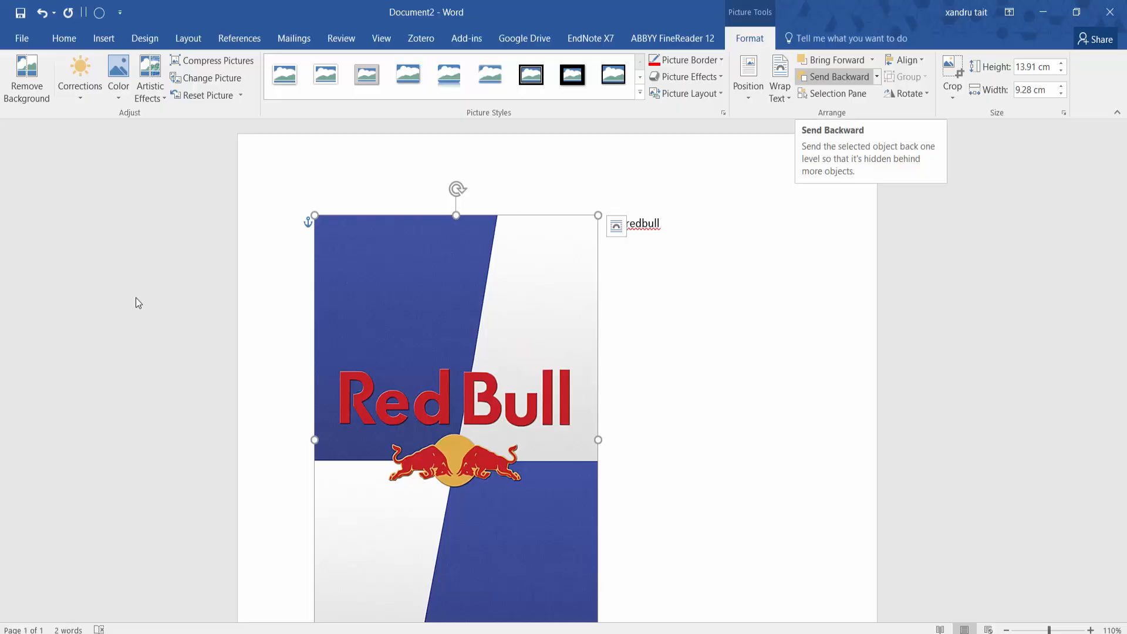
pyautogui.click(907, 93)
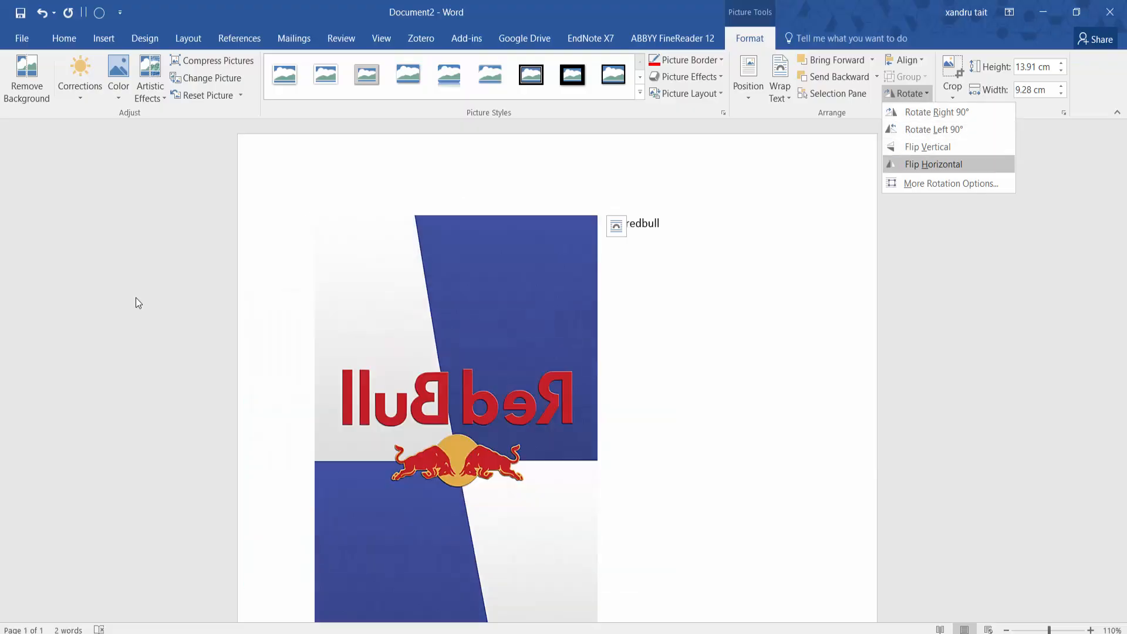
pyautogui.hotkey('alt', 'q')
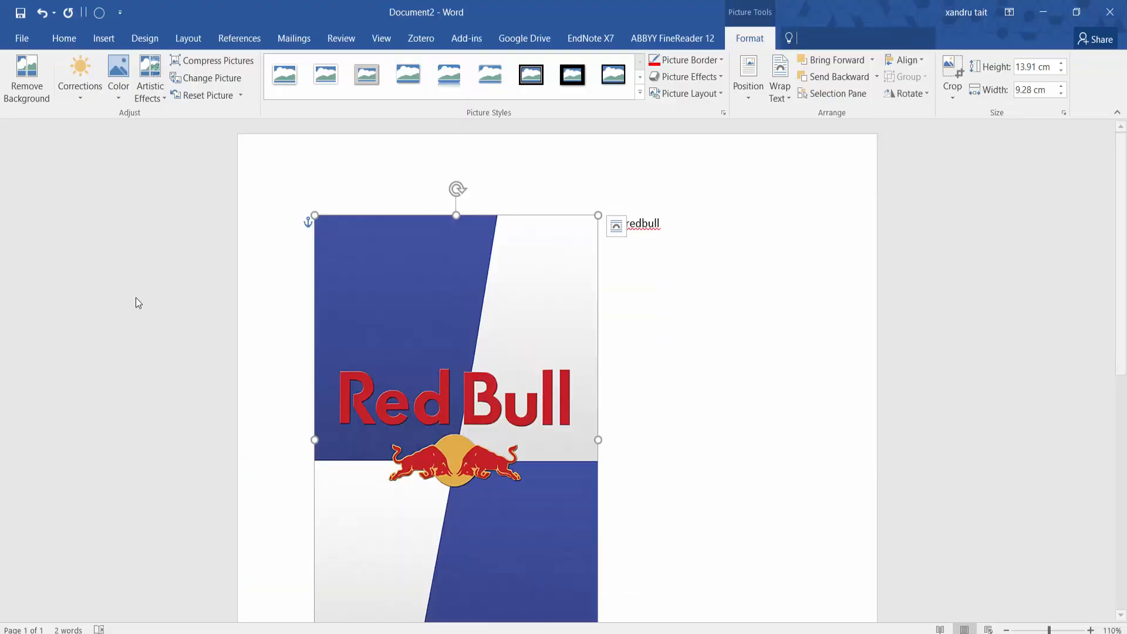
# - Crop away the picture's upper part to about 9.47 cm high by 9.49 cm wide, and insert a blank line before "My redbull"
pyautogui.press('Tab')
pyautogui.press('Return')
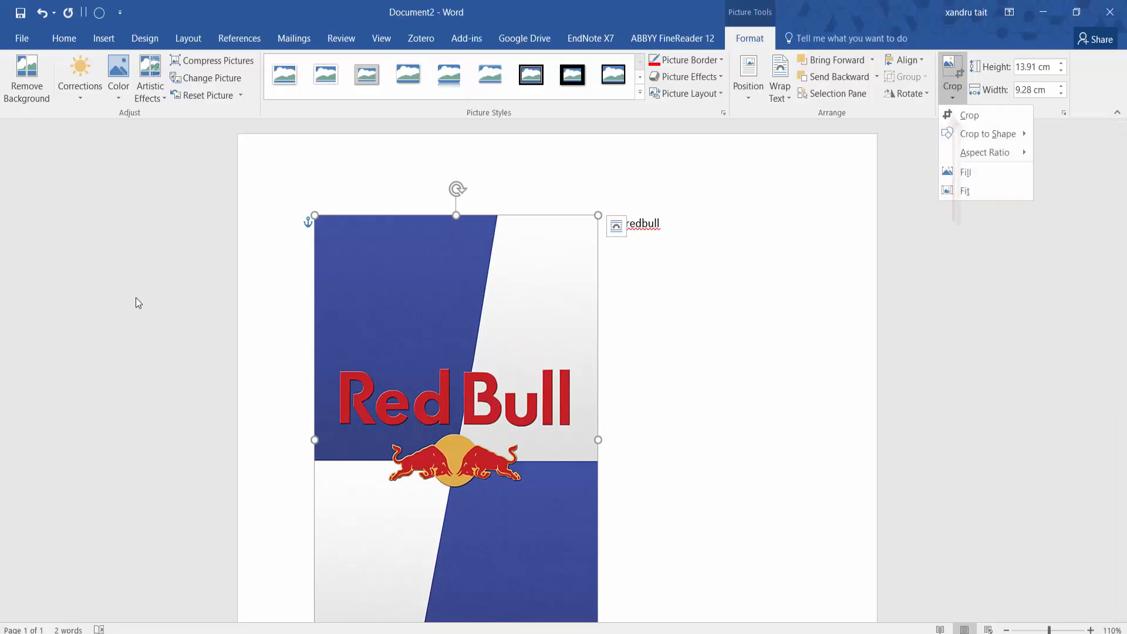
pyautogui.press('Return')
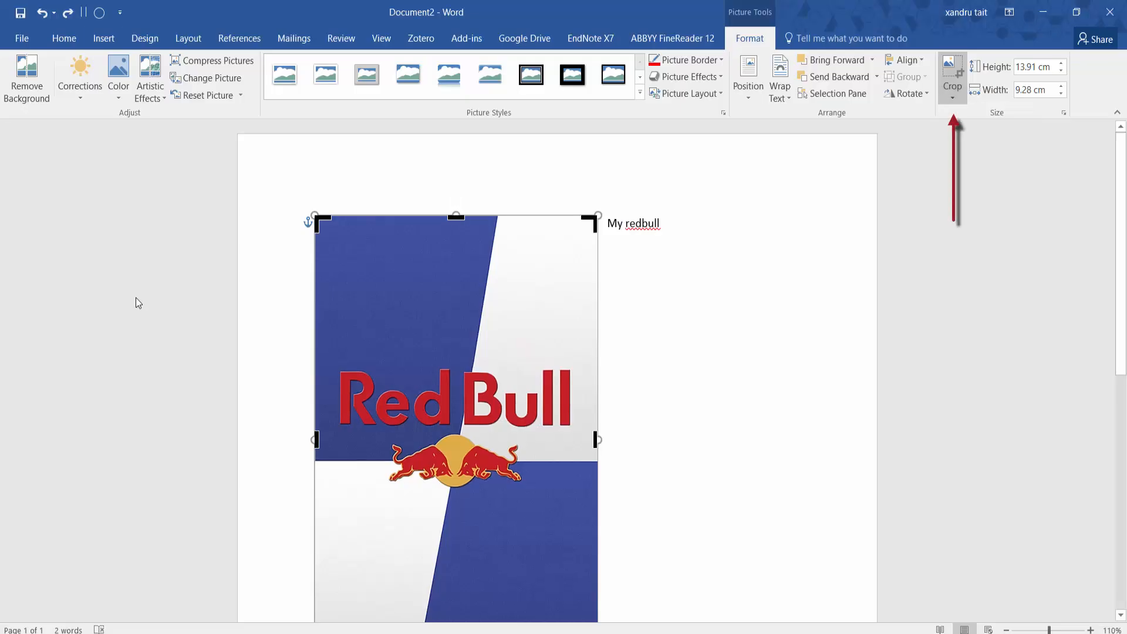
pyautogui.moveTo(317, 217)
pyautogui.mouseDown()
pyautogui.moveTo(346, 243)
pyautogui.moveTo(343, 230)
pyautogui.moveTo(393, 321)
pyautogui.moveTo(345, 365)
pyautogui.moveTo(311, 359)
pyautogui.mouseUp()
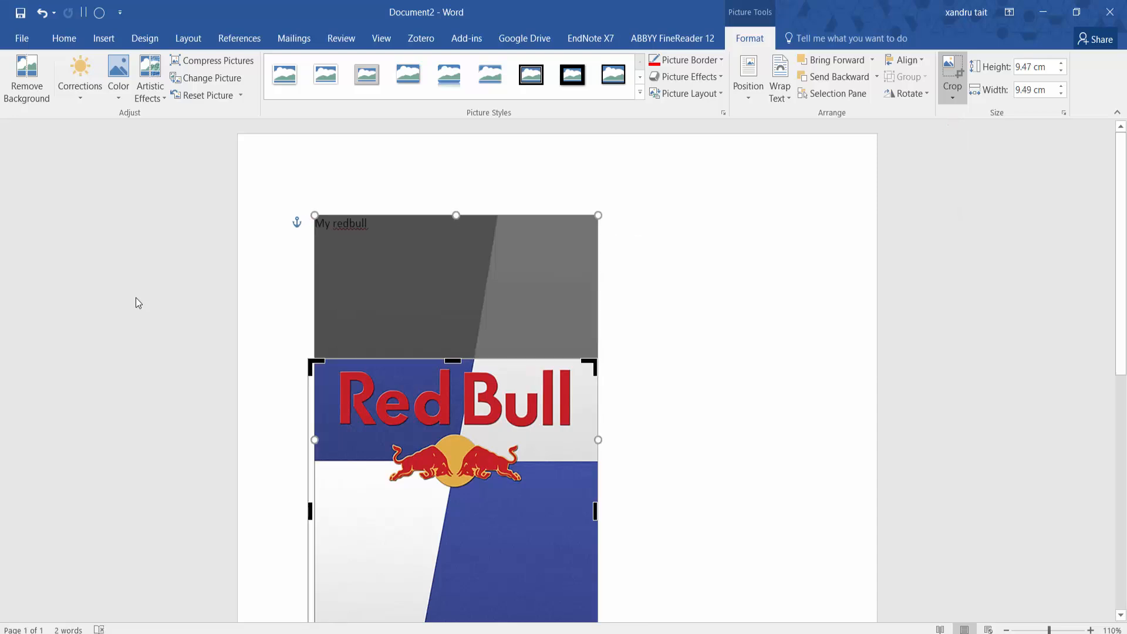
pyautogui.press('Return')
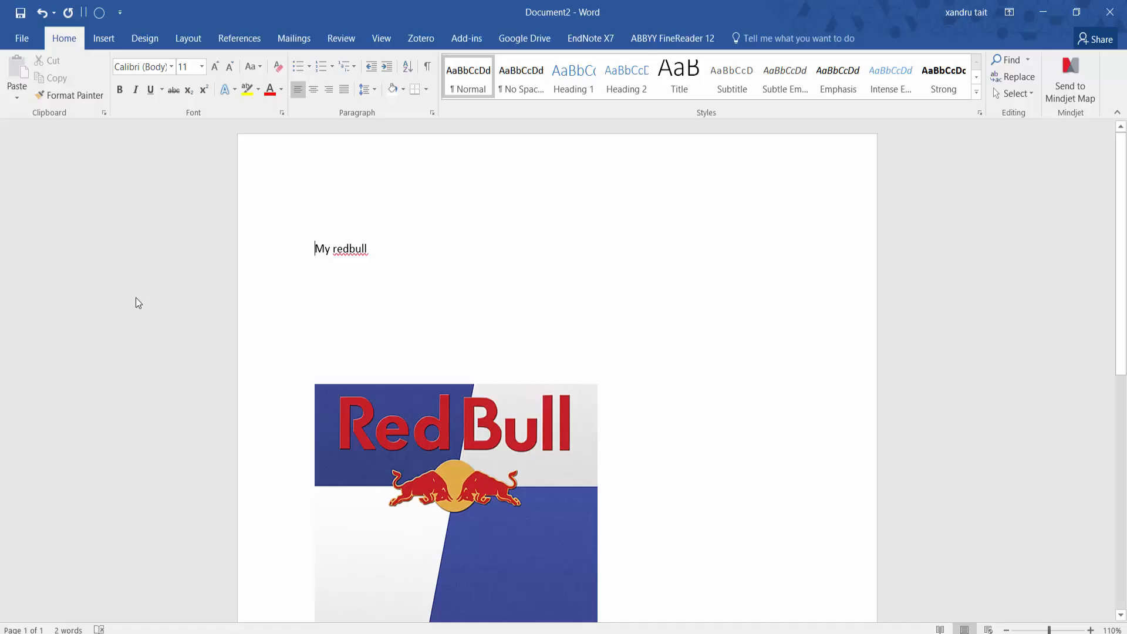
# - Reduce the cropped picture's size to 8.78 cm high by 8.8 cm wide
pyautogui.scroll(-2, 138, 303)
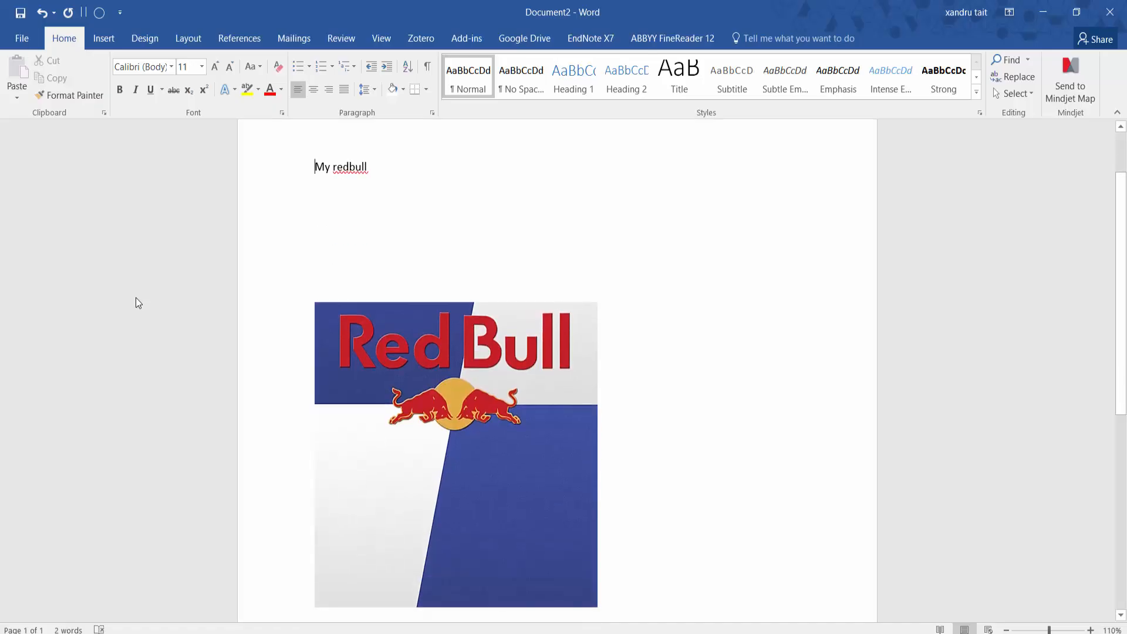
pyautogui.hotkey('ctrl', 'z')
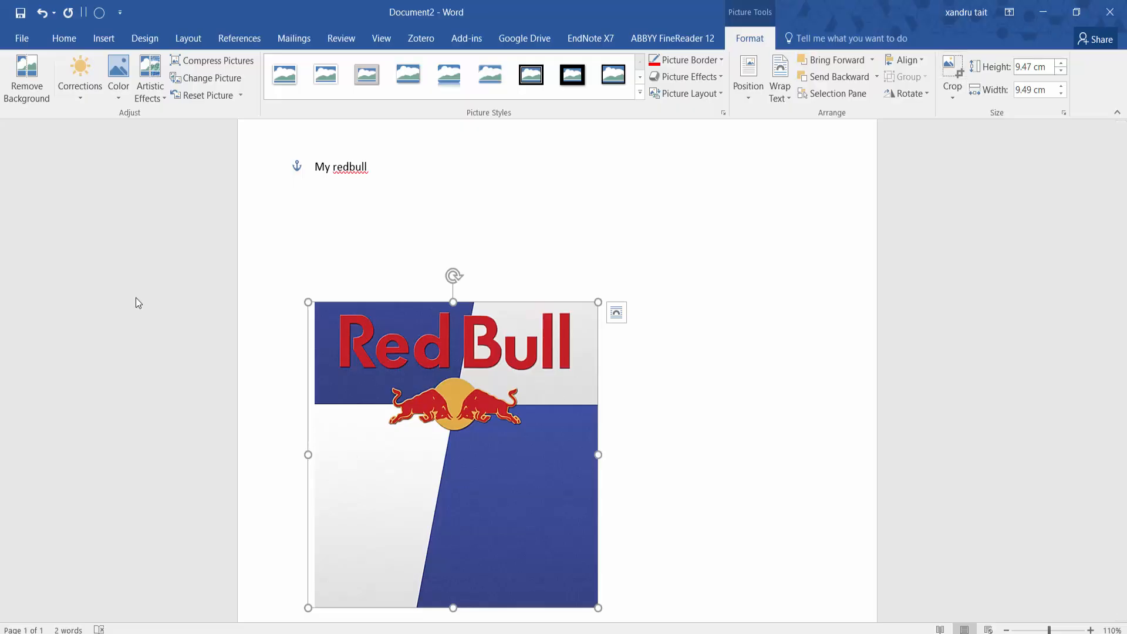
pyautogui.hotkey('ctrl', 'z')
pyautogui.hotkey('ctrl', 'z')
pyautogui.hotkey('ctrl', 'z')
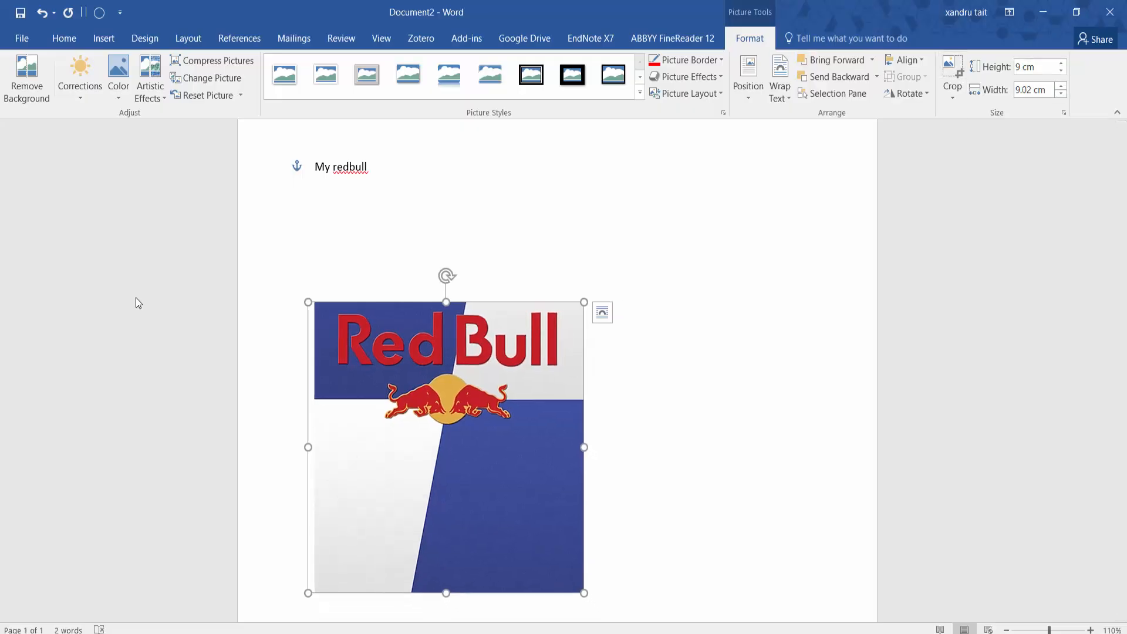
pyautogui.hotkey('ctrl', 'z')
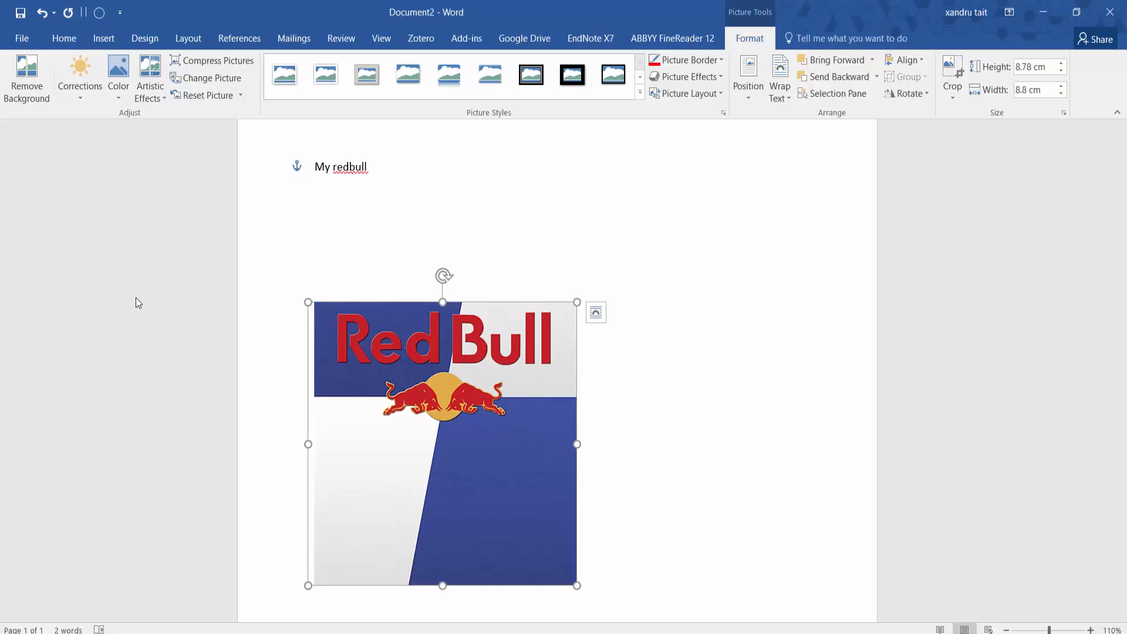
# - Delete all of the document's content, including the picture and the "My redbull" text
pyautogui.click(104, 39)
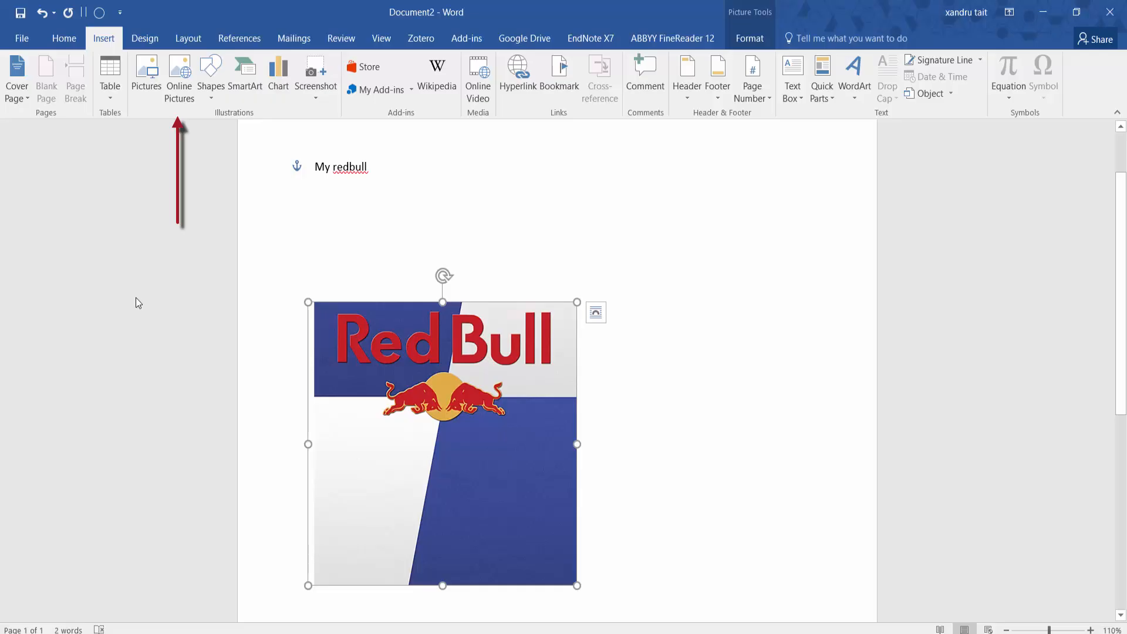
pyautogui.hotkey('ctrl', 'a')
pyautogui.press('Delete')
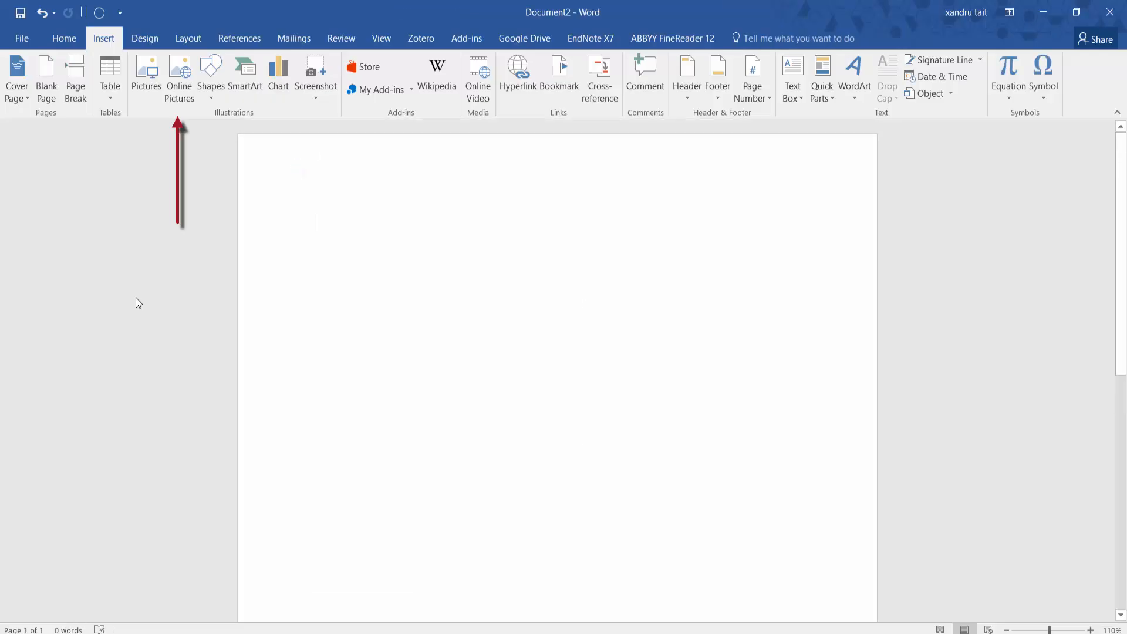
# - Search Bing for online pictures of "Red bull" and insert the 1600 x 1200 picture of a single can
pyautogui.hotkey('alt', 'n')
pyautogui.press('f')
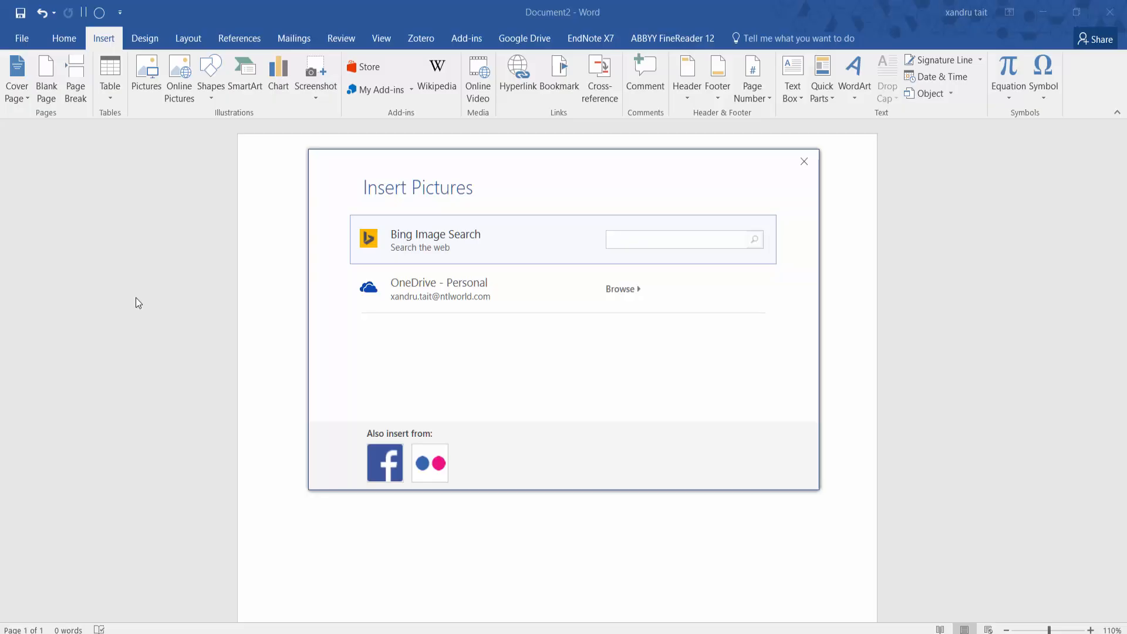
pyautogui.write('Red bull')
pyautogui.press('Return')
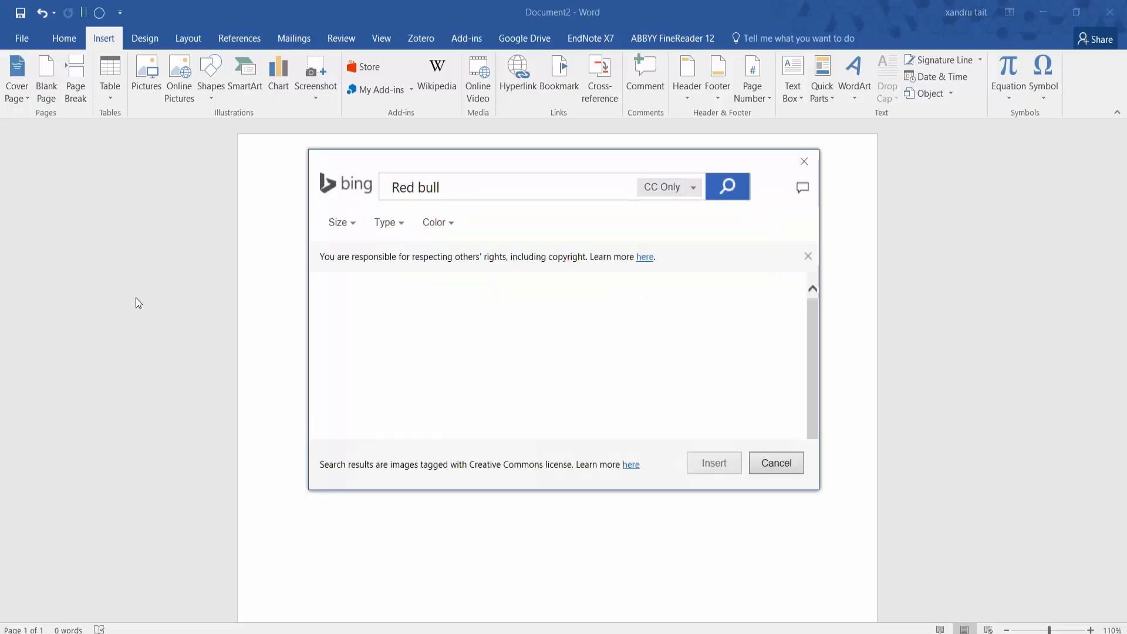
pyautogui.scroll(-1, 603, 317)
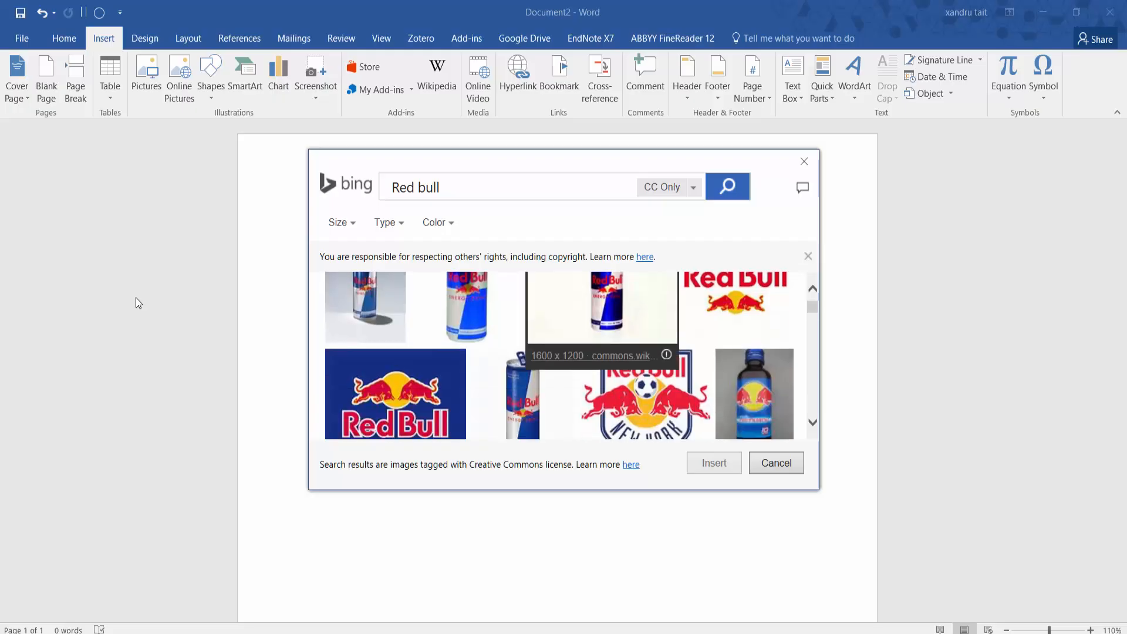
pyautogui.click(602, 335)
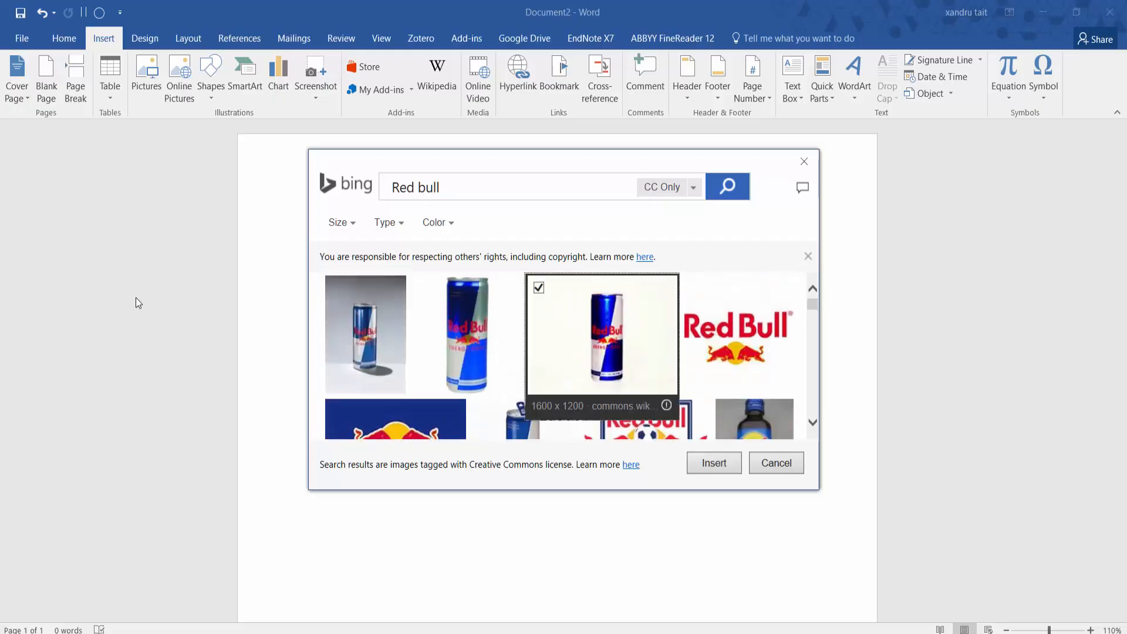
pyautogui.click(715, 463)
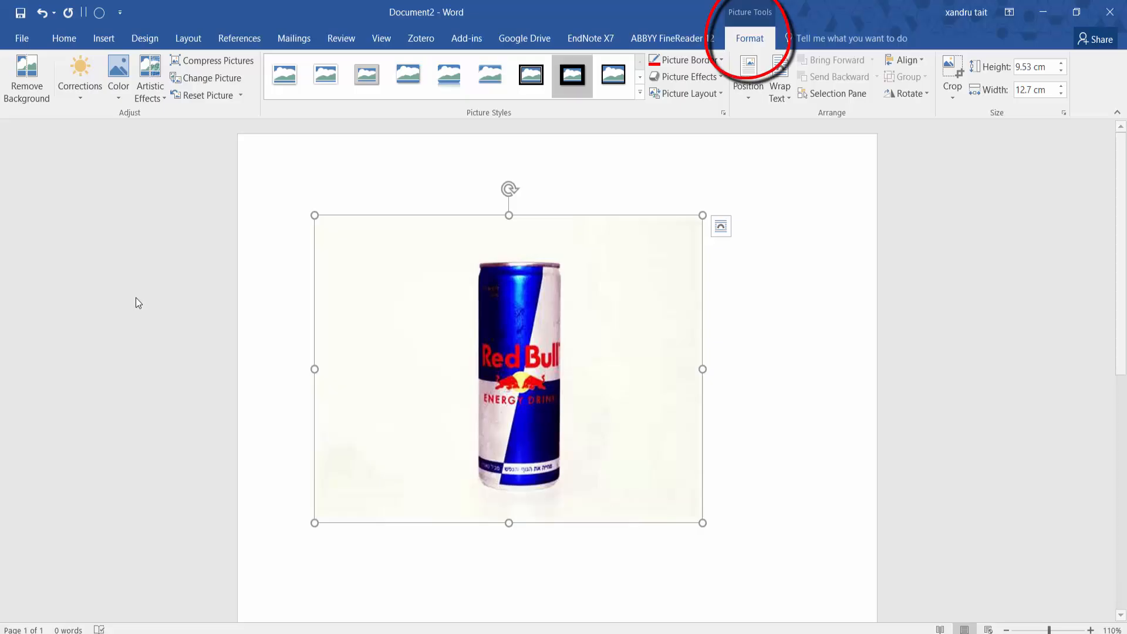
# - Give the can picture a double black frame style, check its layout options, and remove the picture
pyautogui.click(573, 75)
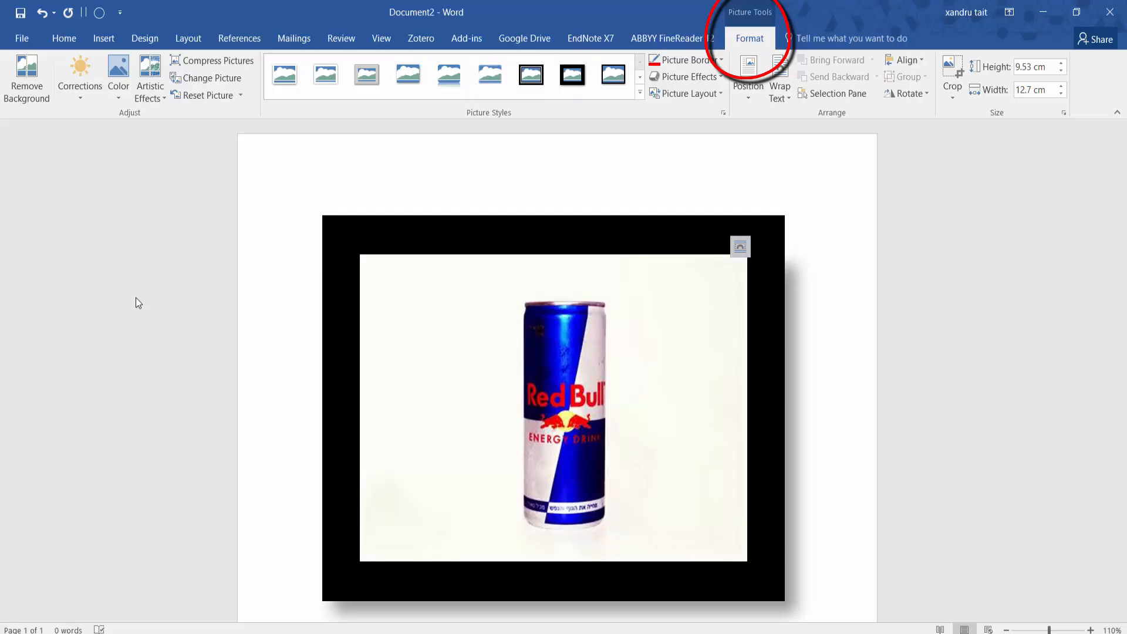
pyautogui.click(741, 247)
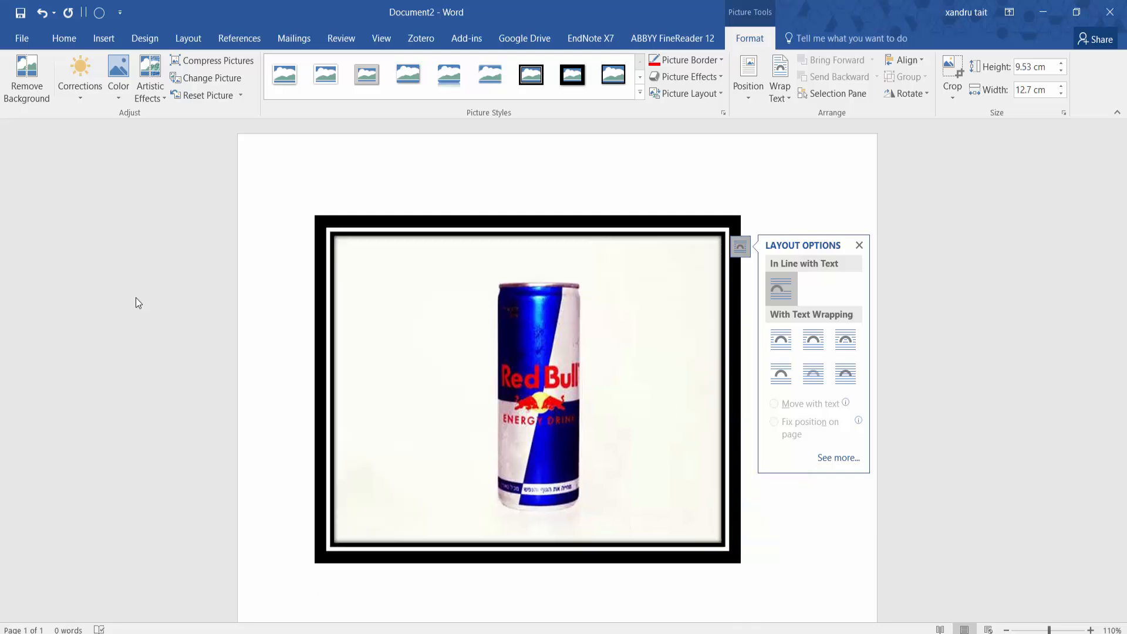
pyautogui.click(139, 303)
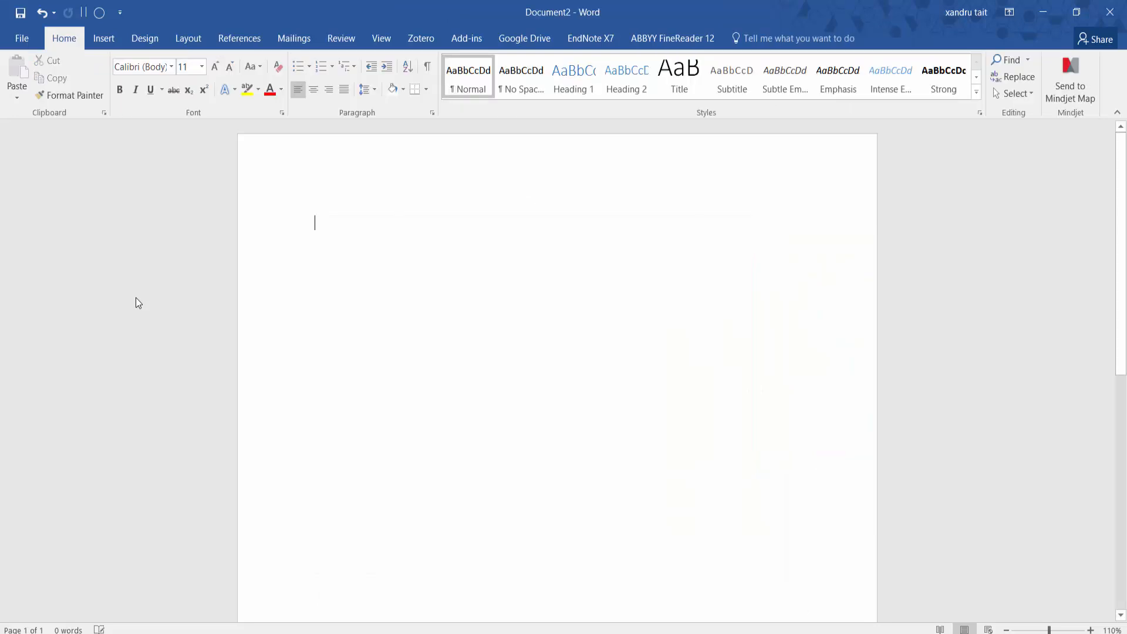
# - Draw a smiley face shape about 3.54 cm high by 3.19 cm wide near the page's upper left
pyautogui.click(104, 38)
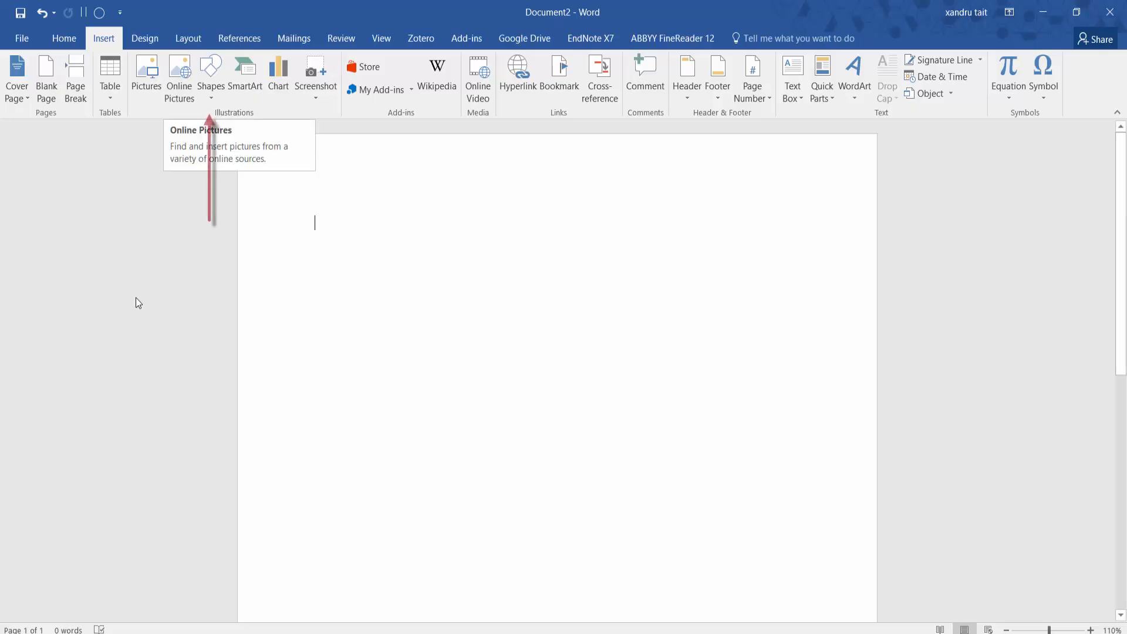
pyautogui.click(211, 79)
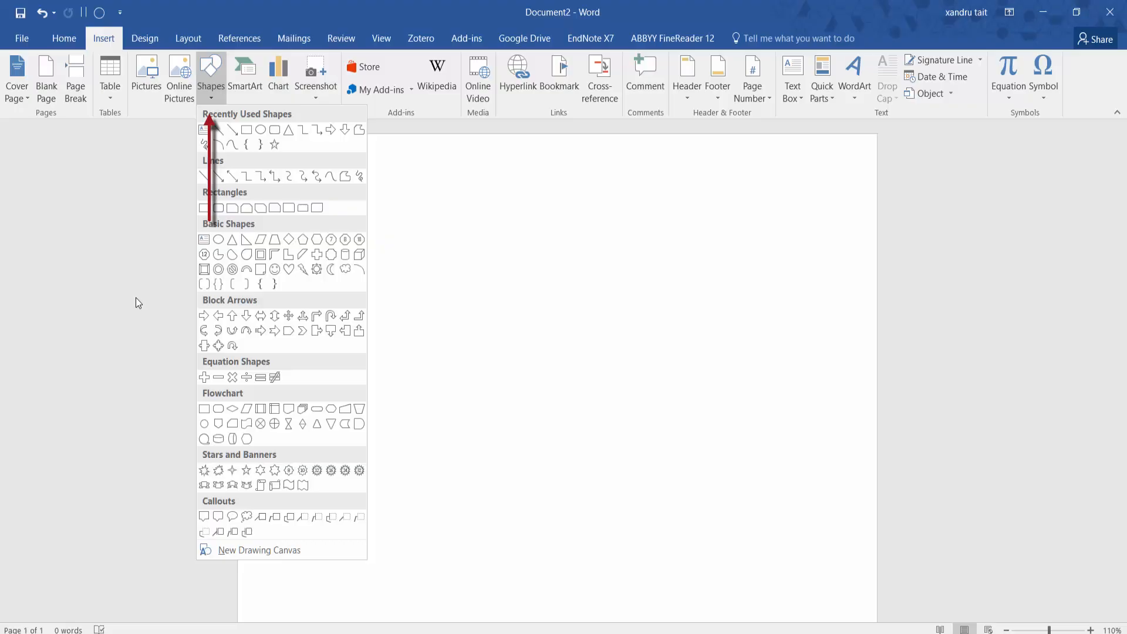
pyautogui.click(275, 269)
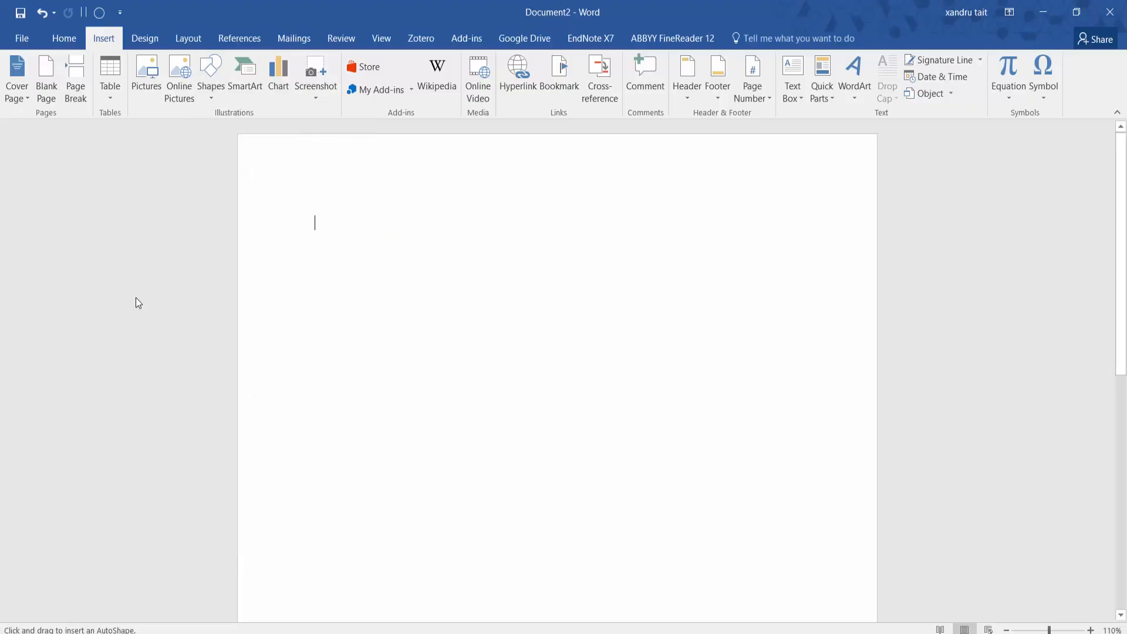
pyautogui.moveTo(359, 196); pyautogui.dragTo(457, 311)
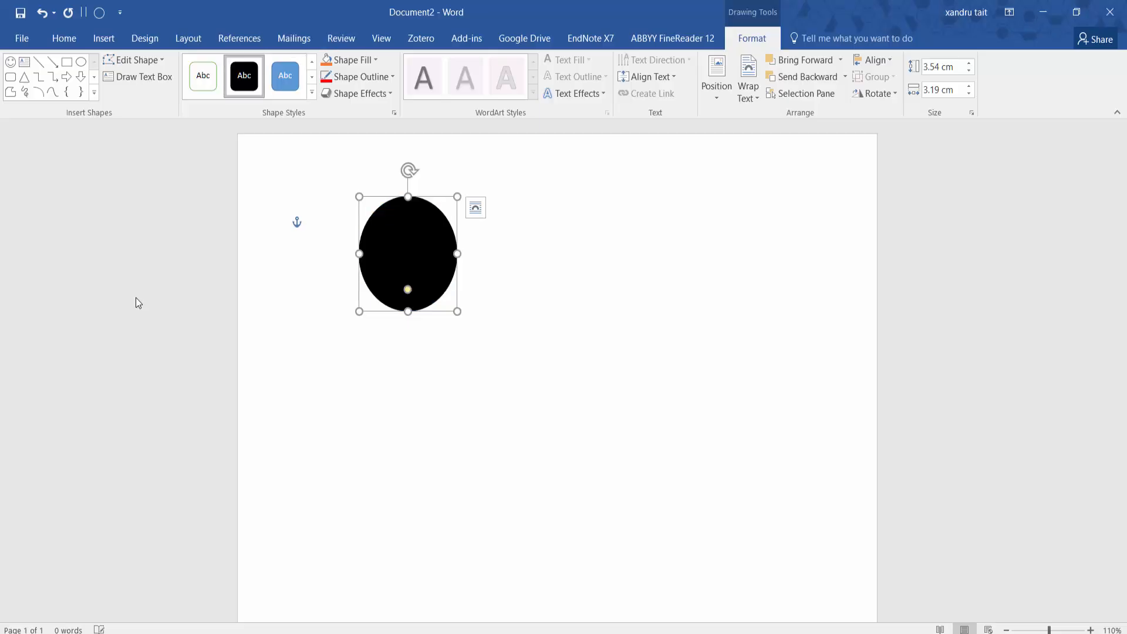
# - Apply a blue gradient theme style to the smiley face and set its fill to standard yellow
pyautogui.click(312, 93)
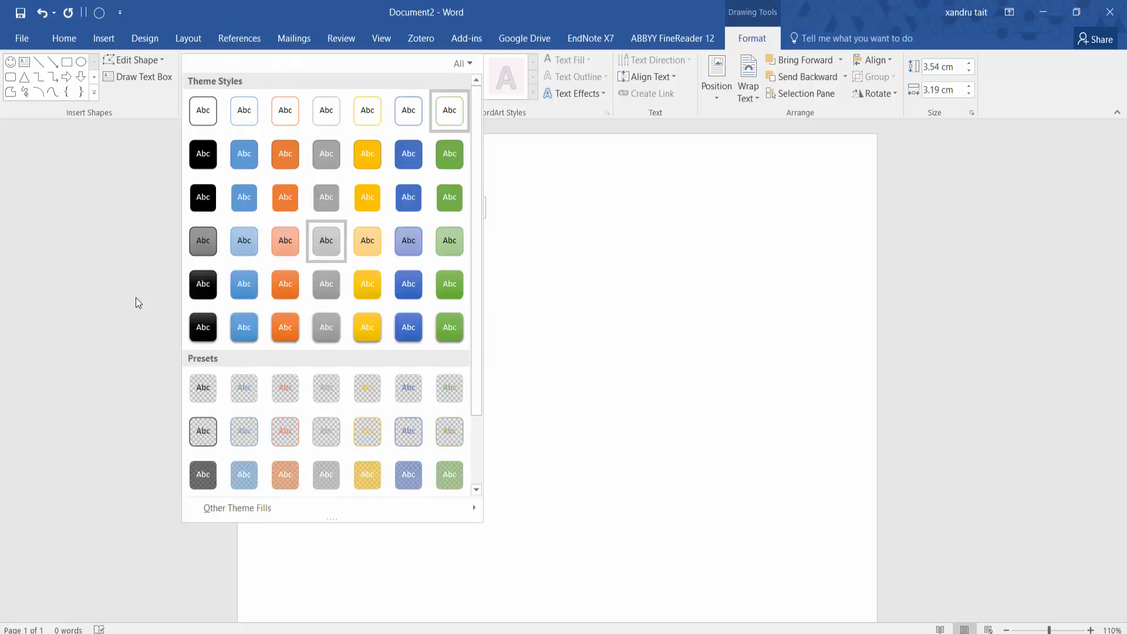
pyautogui.click(244, 327)
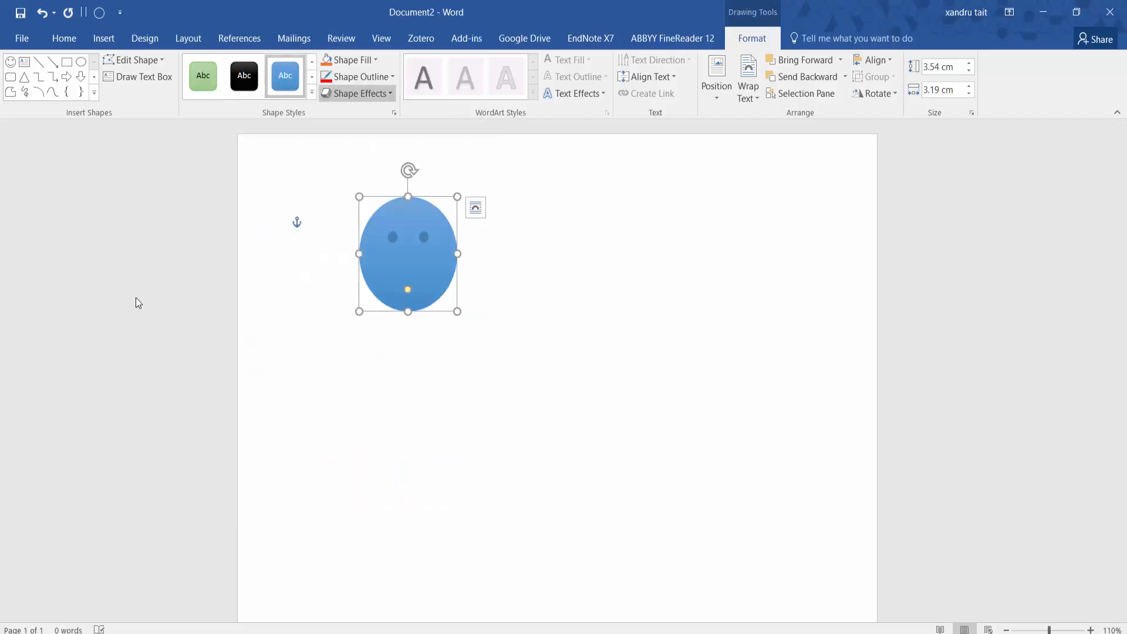
pyautogui.click(375, 60)
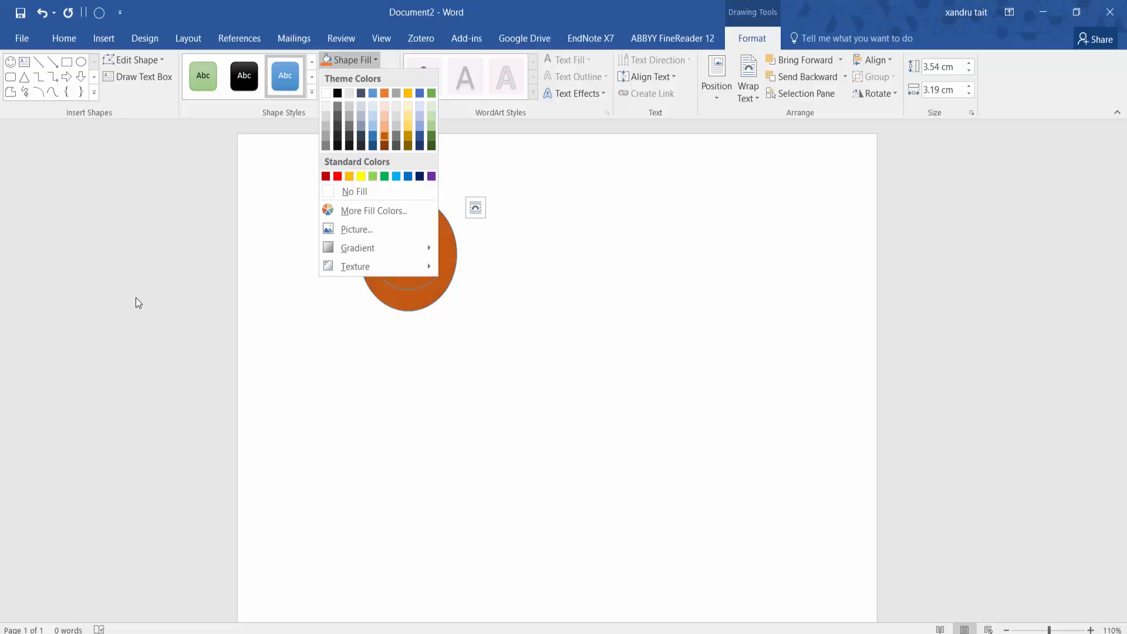
pyautogui.click(361, 176)
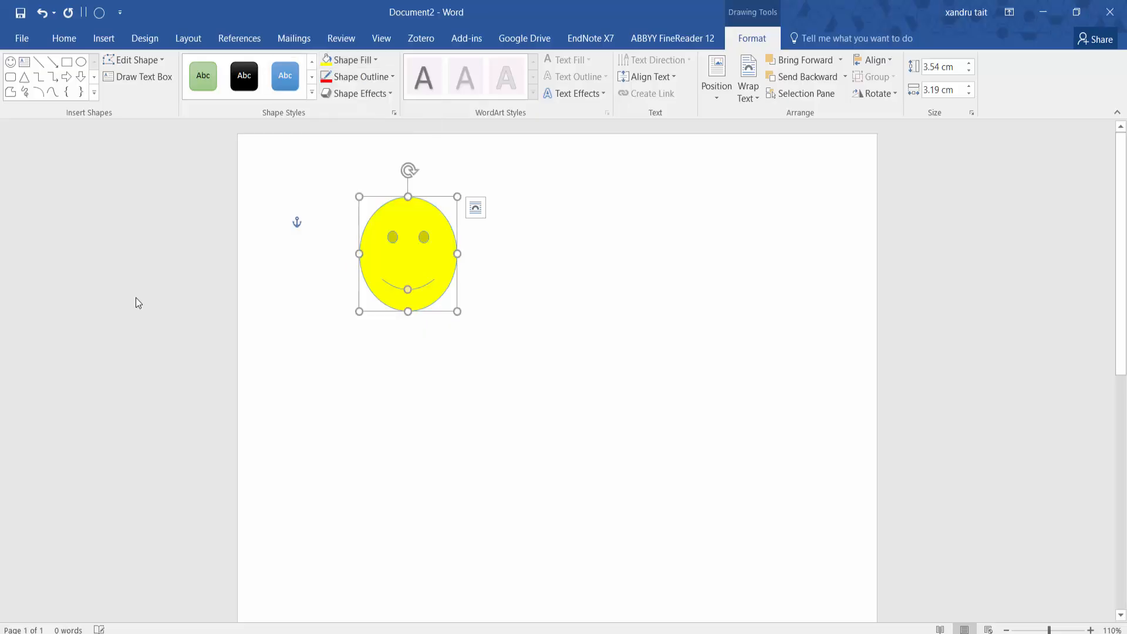
# - Add the largest gold-yellow glow variation to the smiley face
pyautogui.click(358, 93)
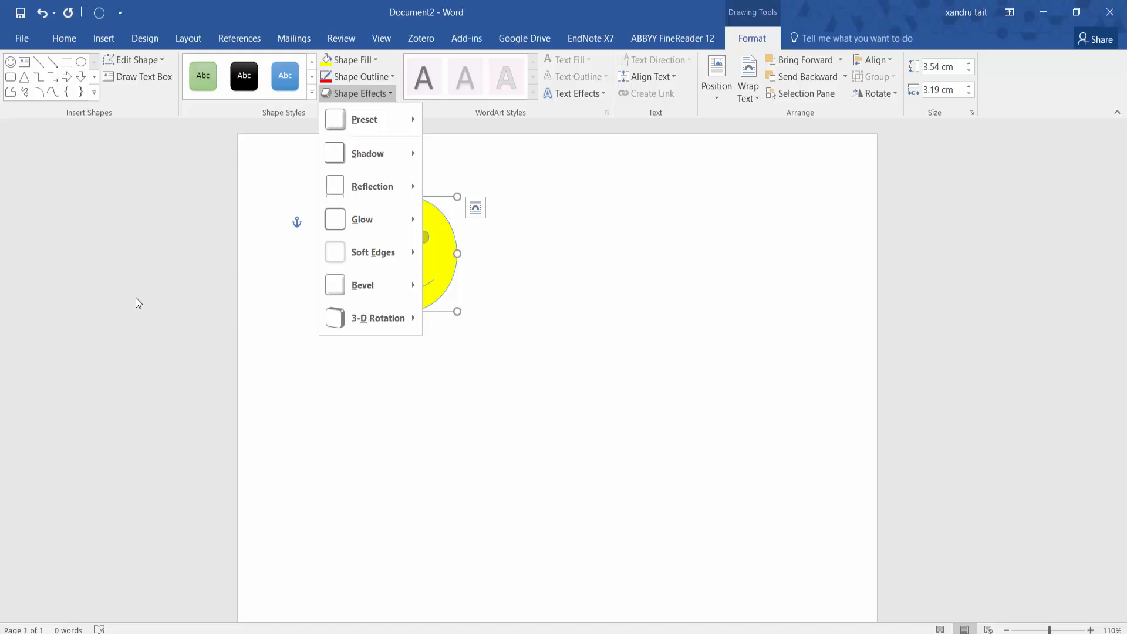
pyautogui.moveTo(370, 220)
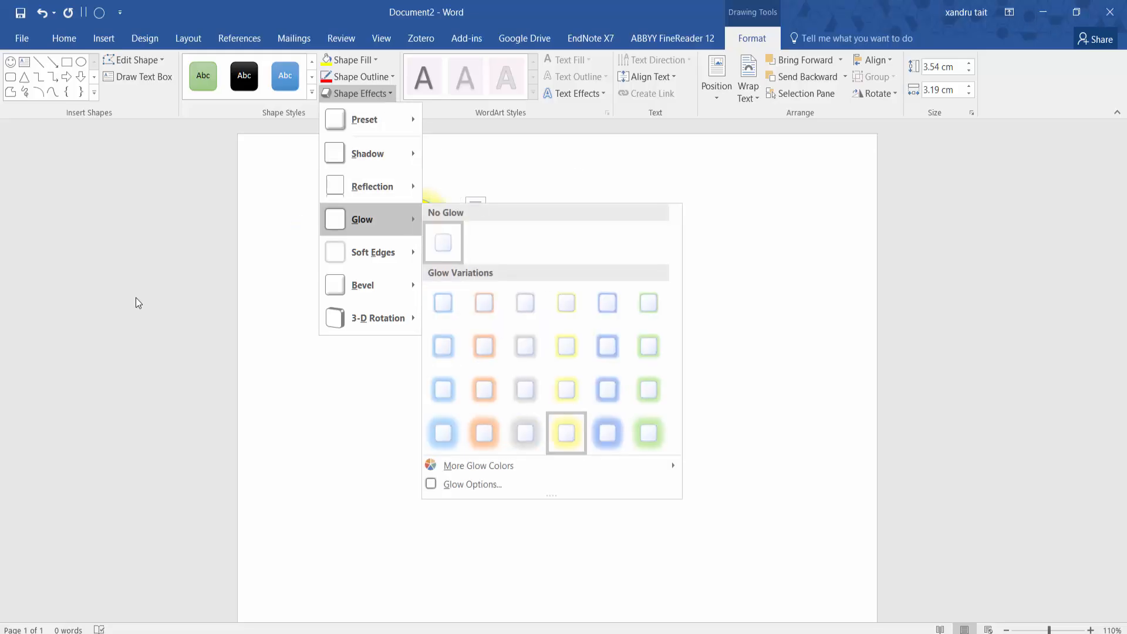
pyautogui.click(566, 433)
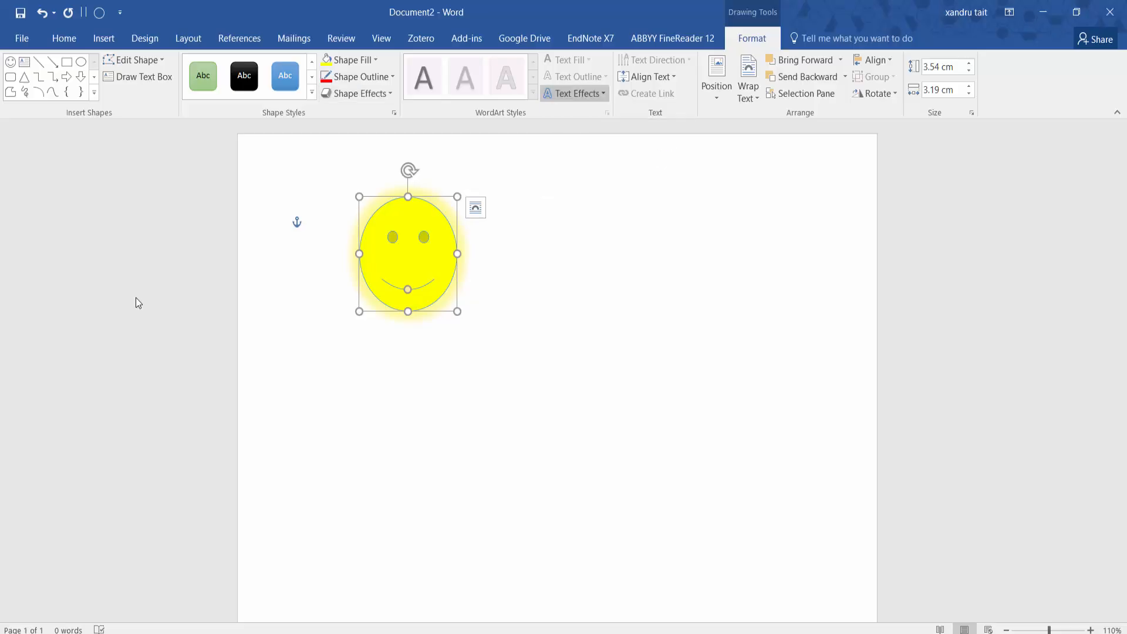
# - Examine the text effects offered for the smiley face, including Transform, without applying one
pyautogui.click(574, 94)
pyautogui.click(575, 94)
pyautogui.click(575, 94)
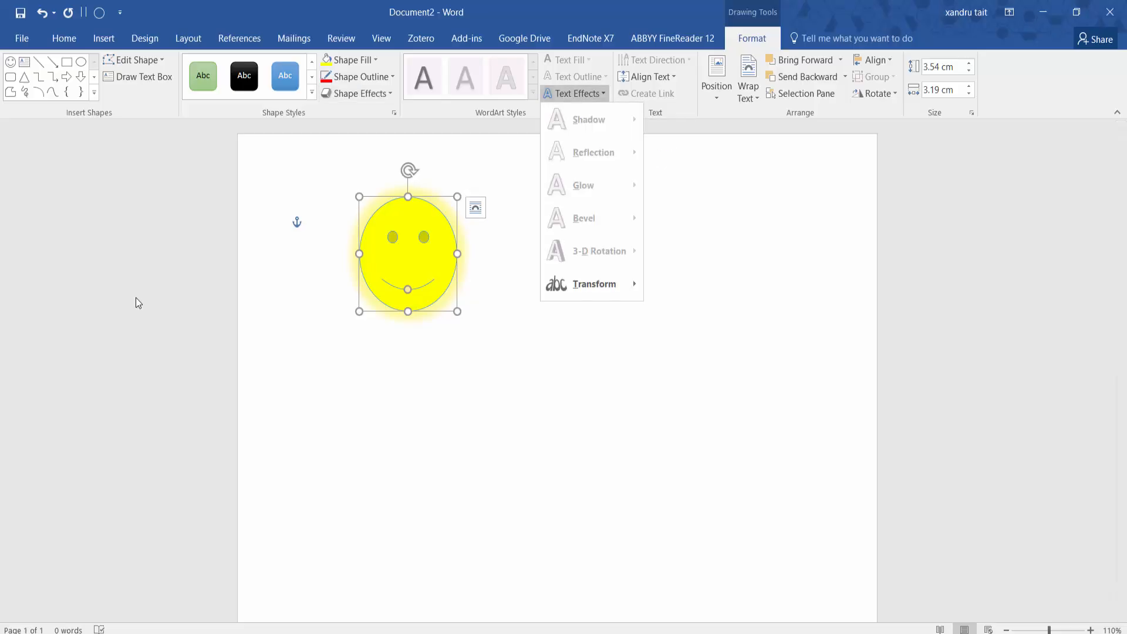
pyautogui.moveTo(593, 284)
pyautogui.press('Escape')
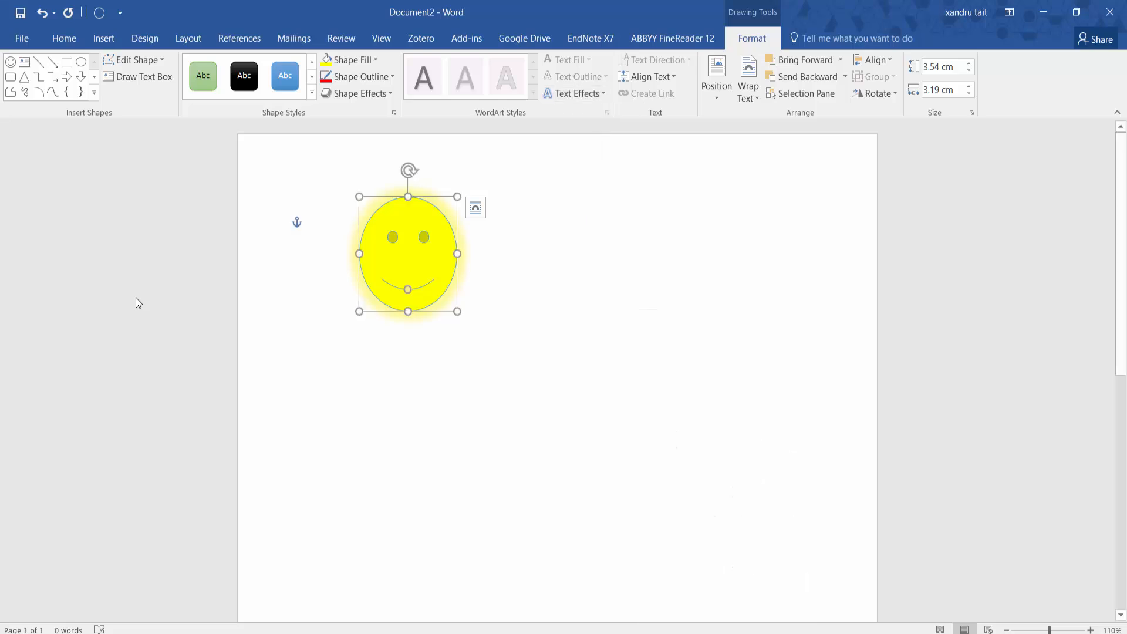
# - Set the smiley face's text wrapping to Tight
pyautogui.click(476, 208)
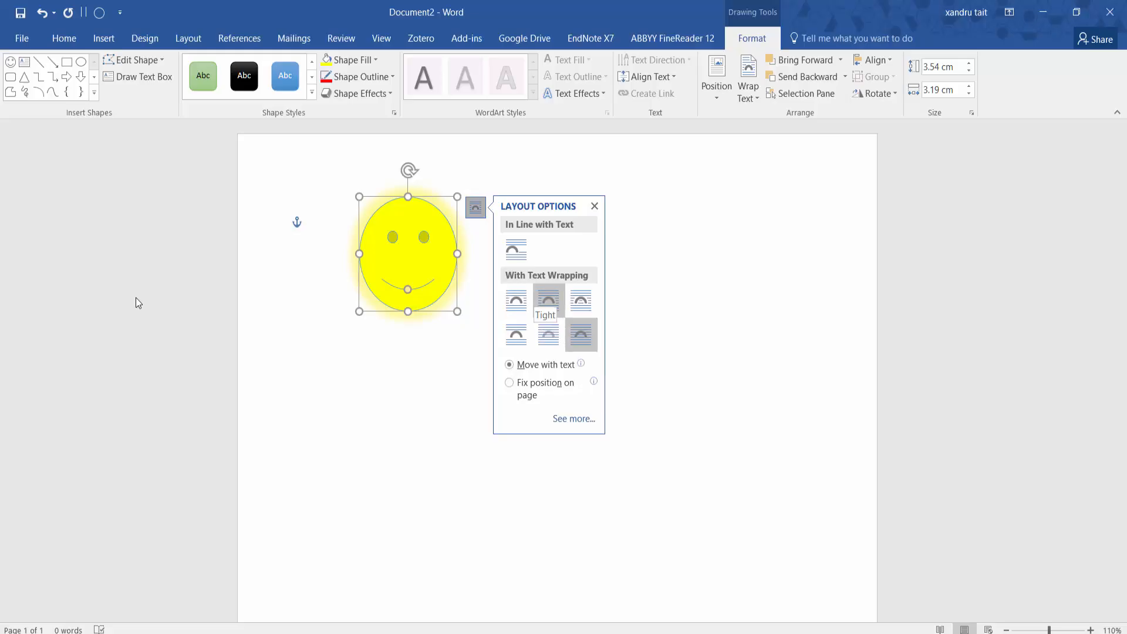
pyautogui.press('Left')
pyautogui.press('Return')
pyautogui.press('Escape')
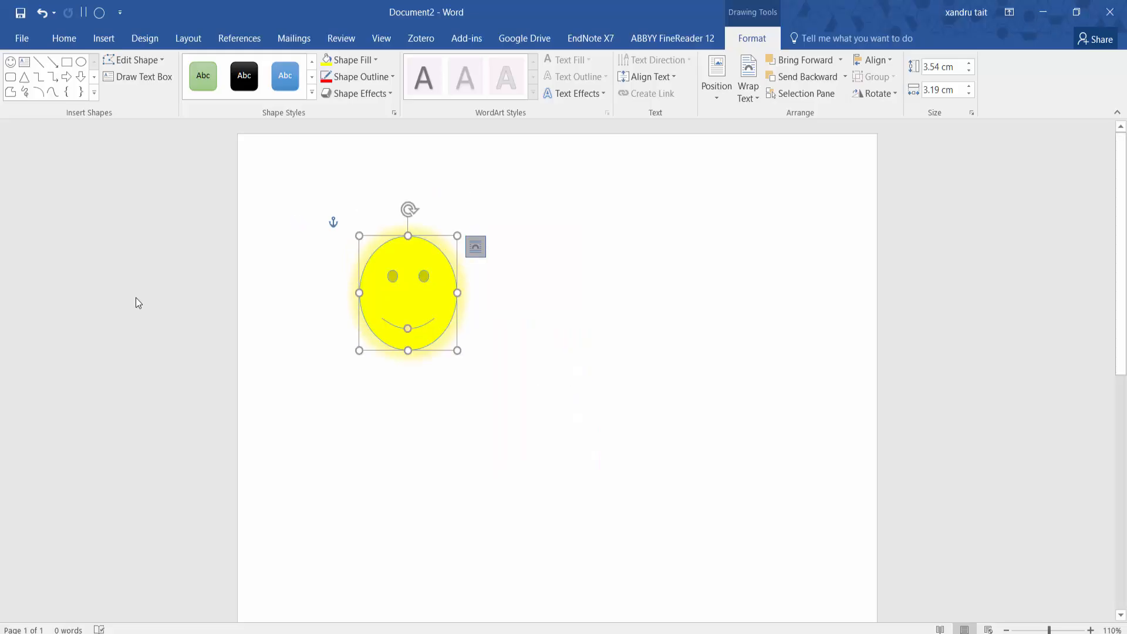
# - Add the text "Sunshine" beside the smiley face
pyautogui.hotkey('ctrl', 'a')
pyautogui.press('Right')
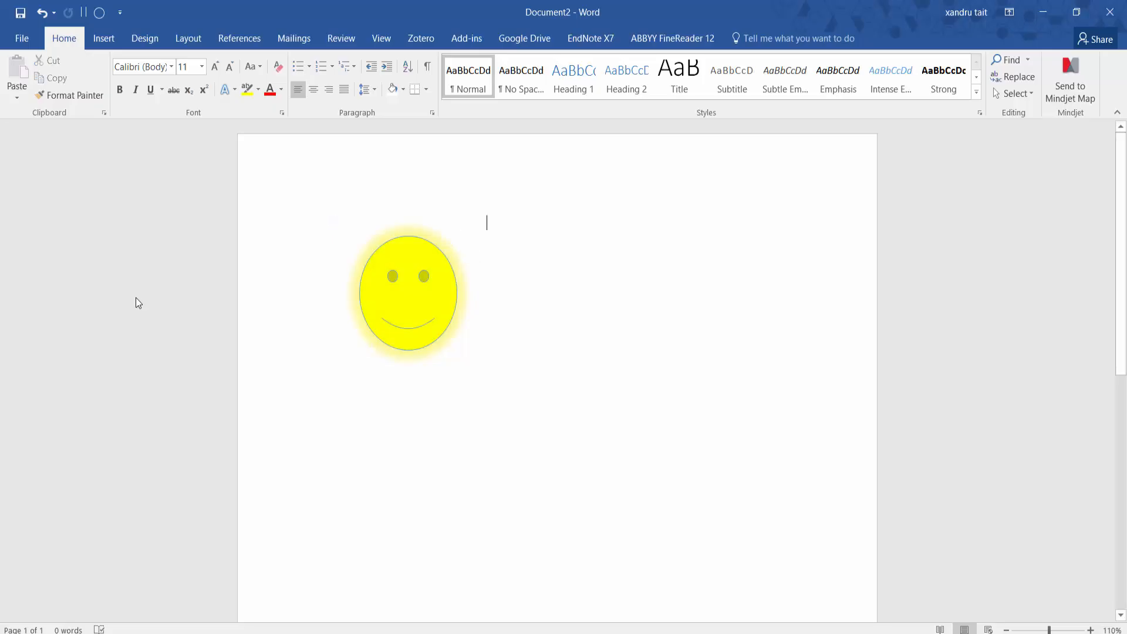
pyautogui.write('Sunshine')
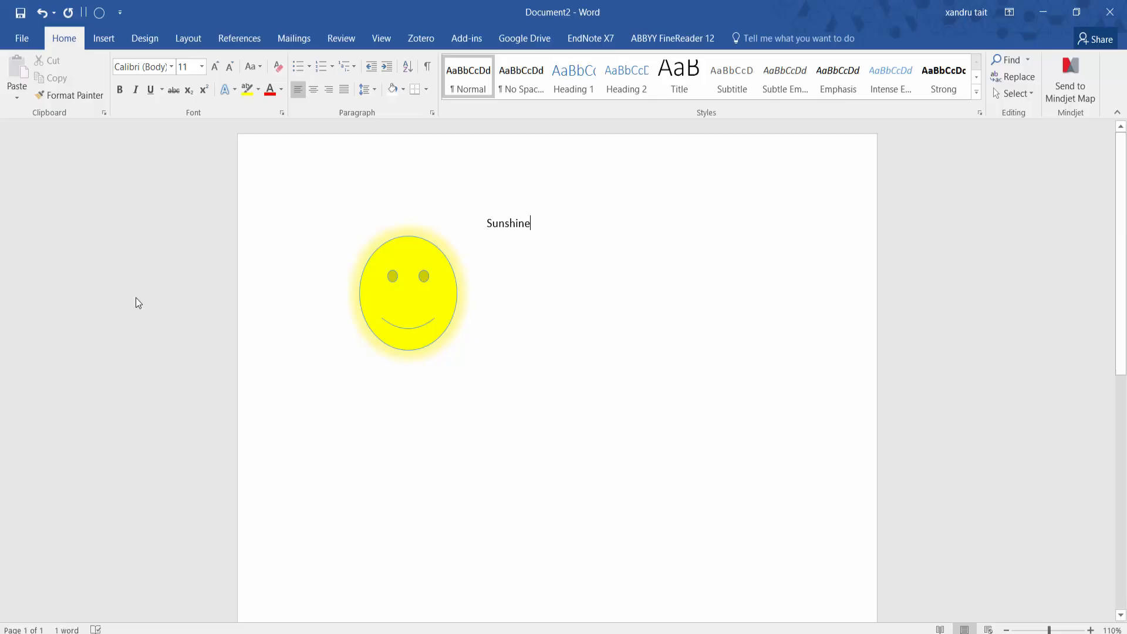
# - Select the smiley face and preview its position options and Rotate Right 90° without applying any
pyautogui.click(408, 288)
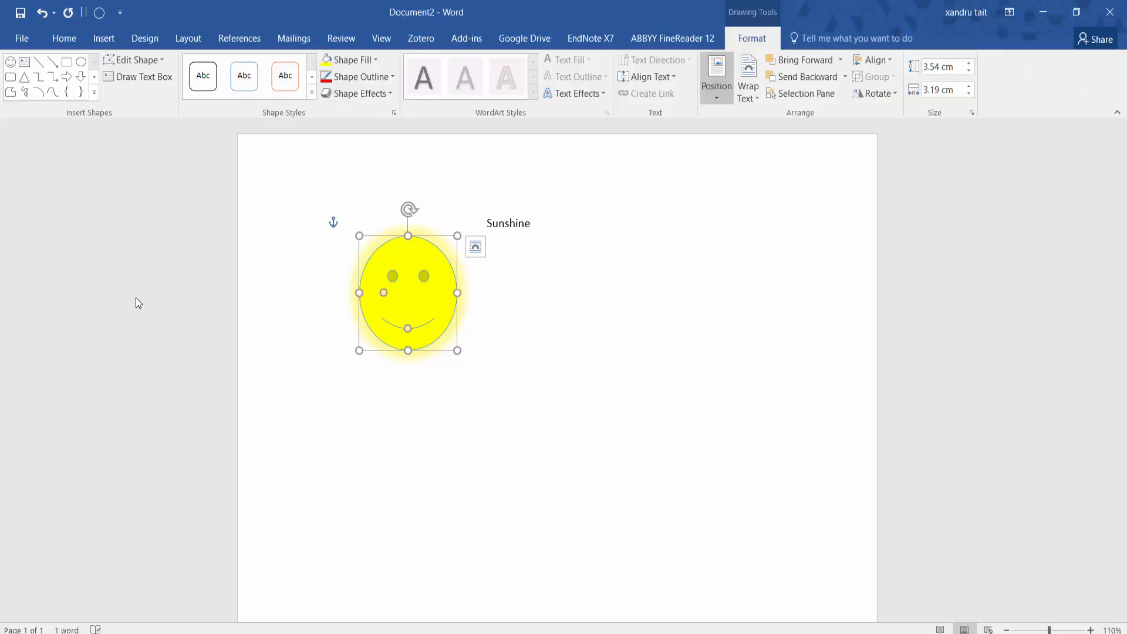
pyautogui.click(717, 85)
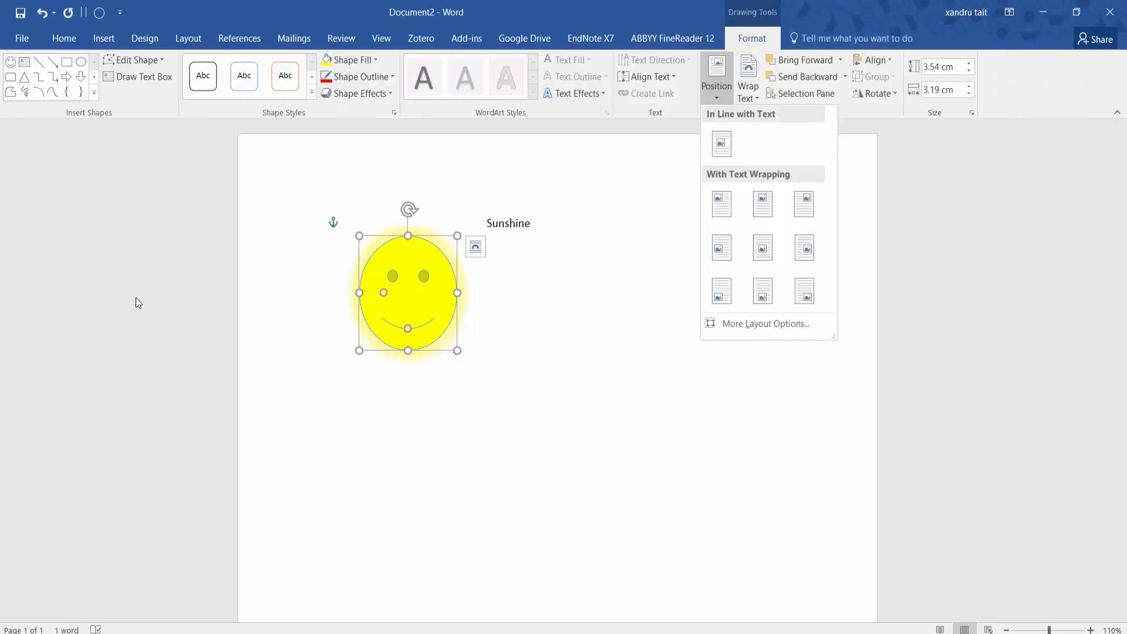
pyautogui.click(652, 282)
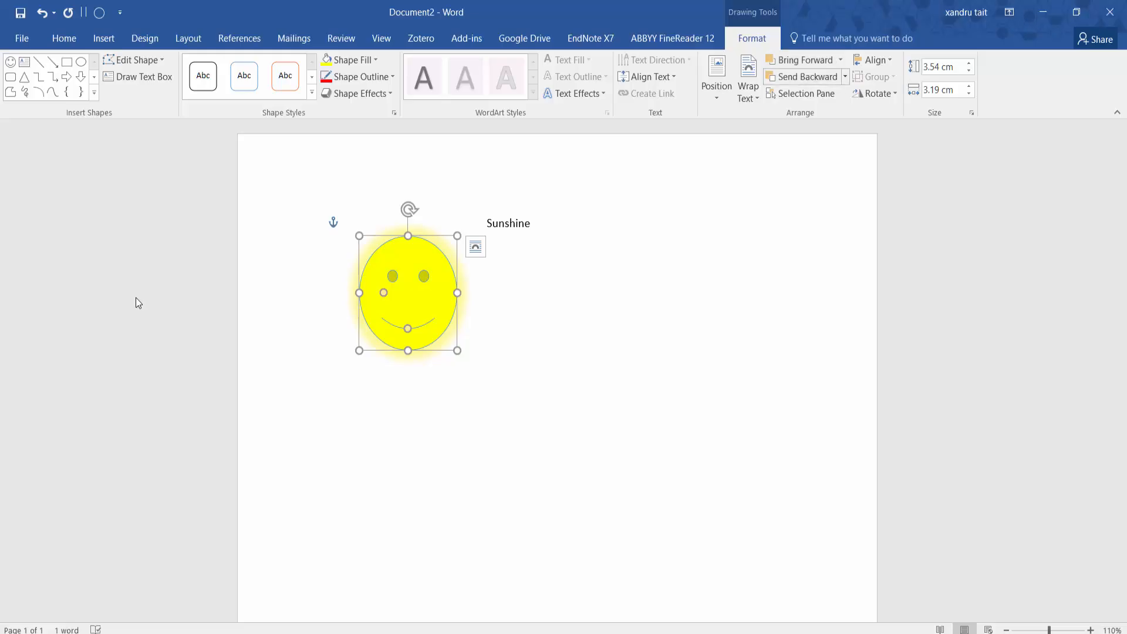
pyautogui.click(875, 93)
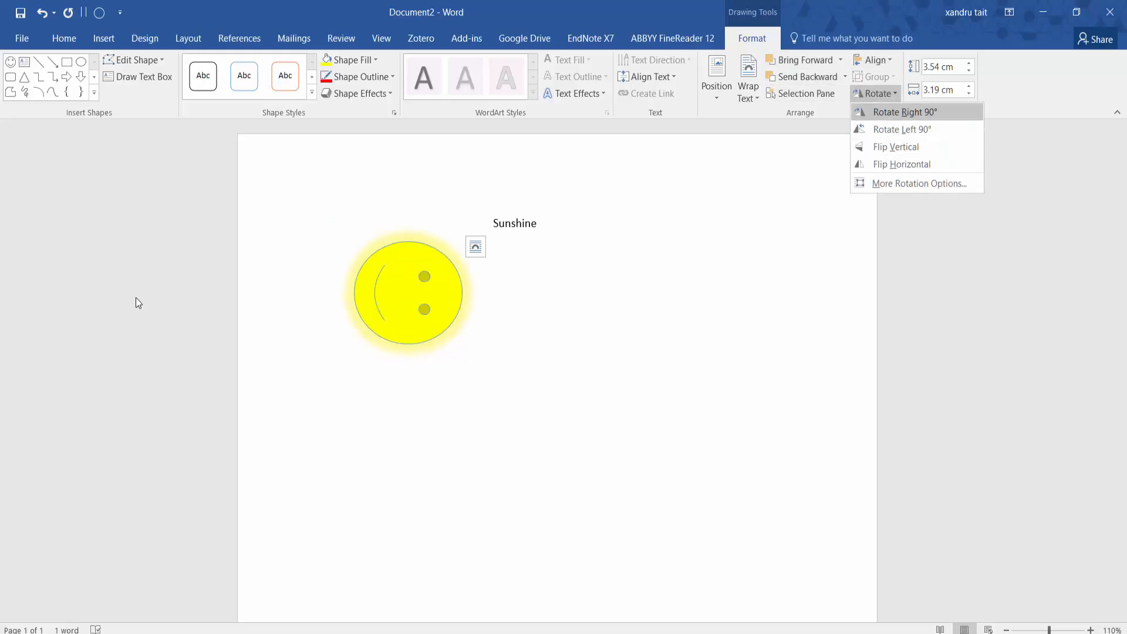
# - Resize the smiley face to 3.2 cm high by 3.5 cm wide
pyautogui.click(969, 71)
pyautogui.click(969, 71)
pyautogui.click(968, 70)
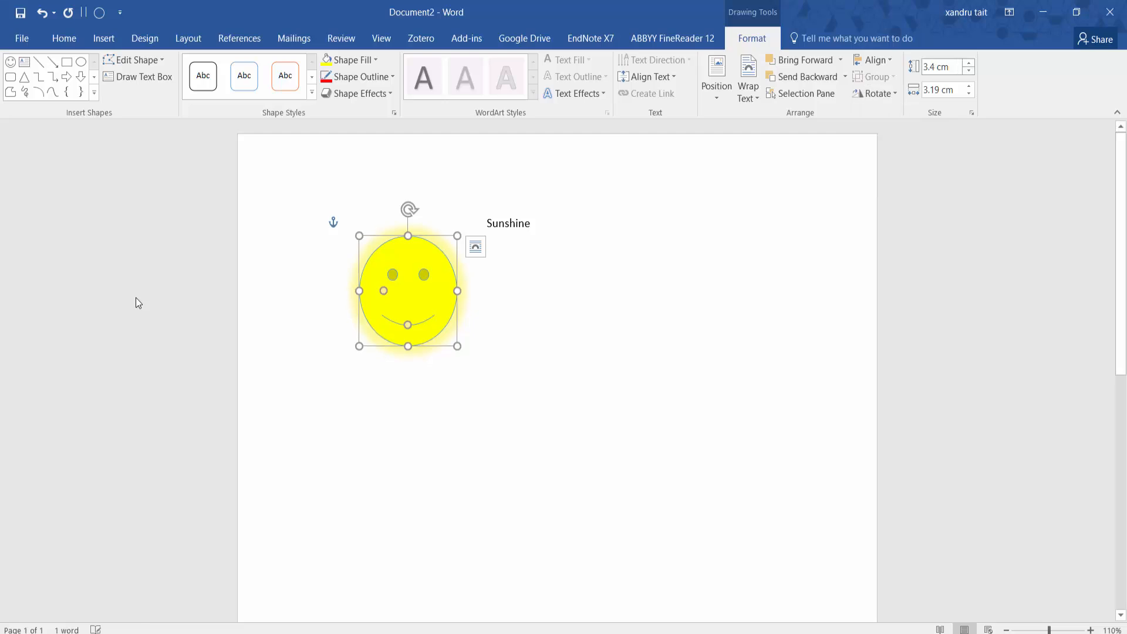
pyautogui.click(969, 70)
pyautogui.click(969, 70)
pyautogui.click(969, 86)
pyautogui.click(969, 86)
pyautogui.click(969, 86)
pyautogui.click(969, 86)
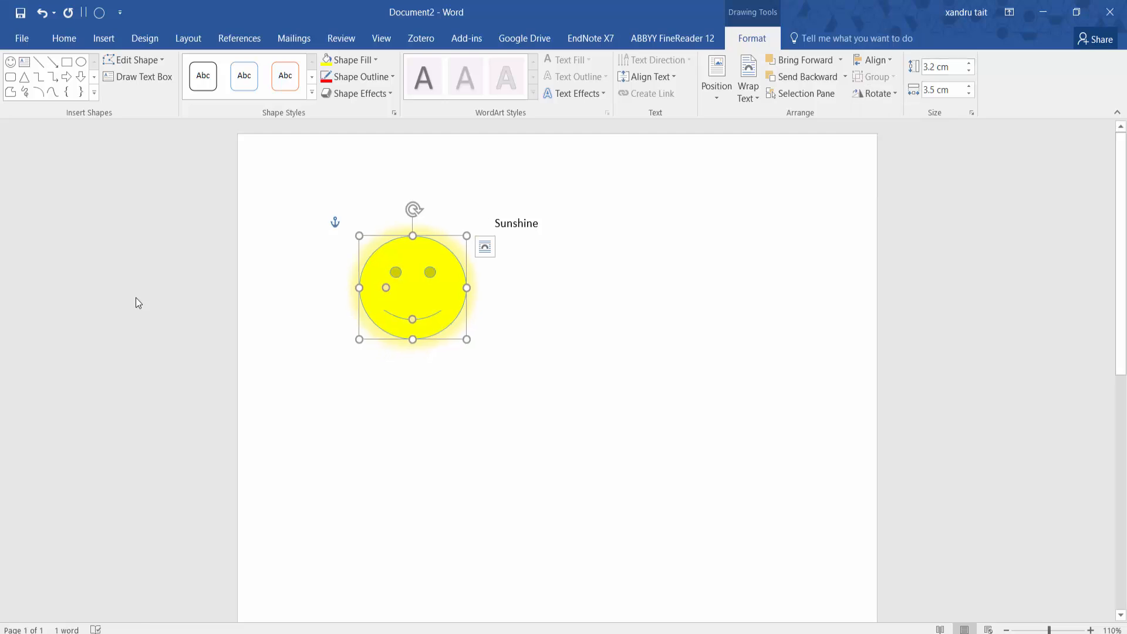
# - Delete all of the document's content, including the smiley face and the "Sunshine" text
pyautogui.click(104, 38)
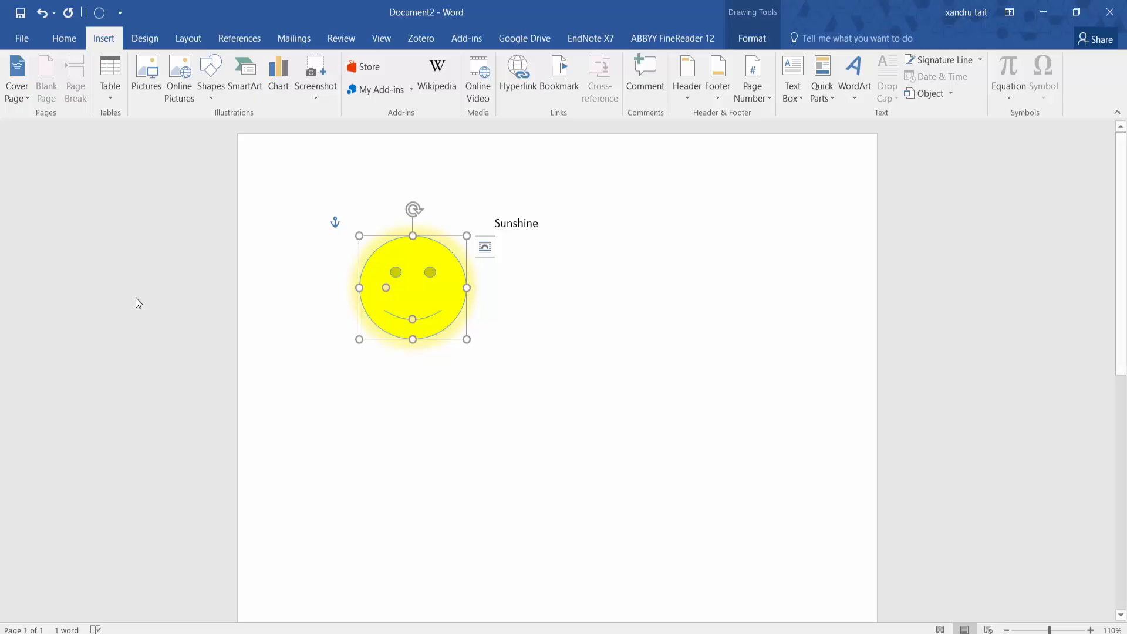
pyautogui.hotkey('ctrl', 'a')
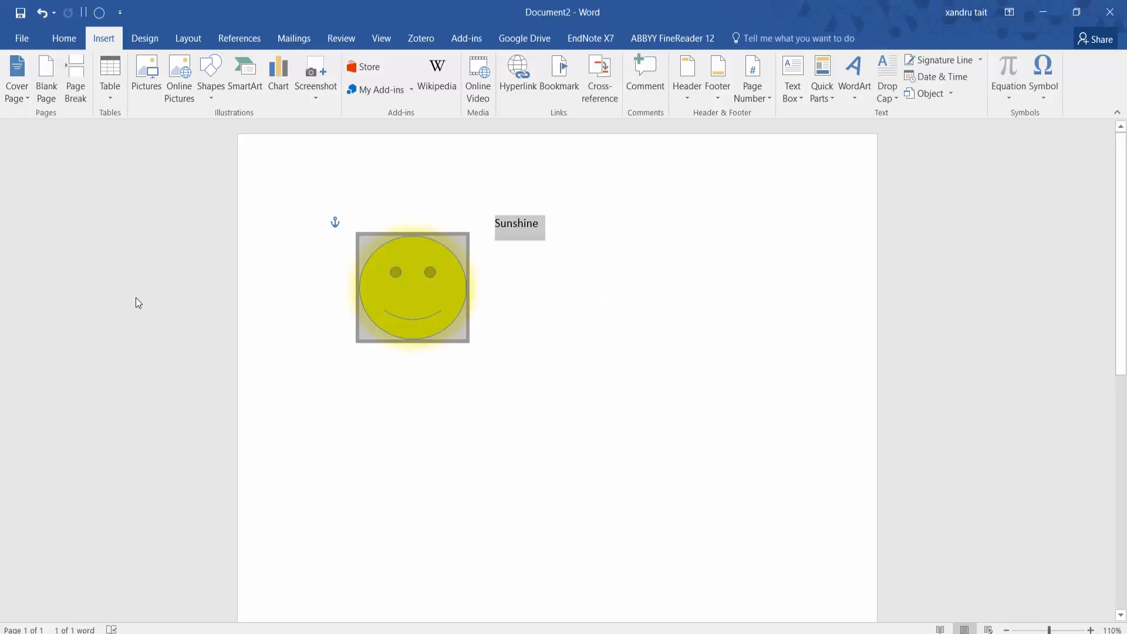
pyautogui.press('Delete')
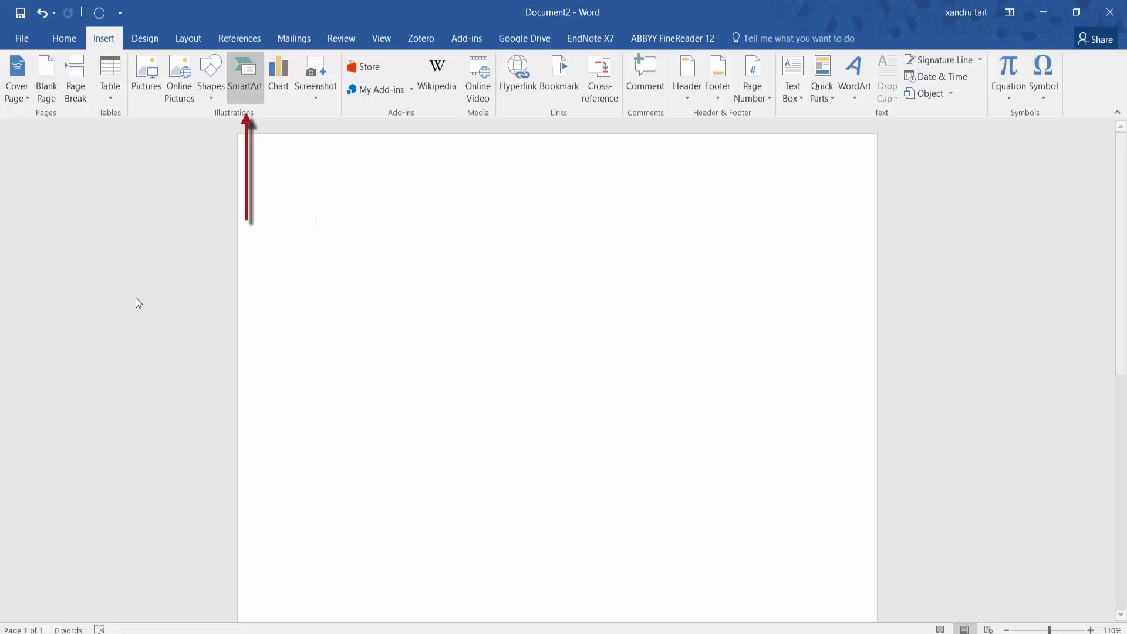
# - Browse the List, Process, Cycle and Hierarchy SmartArt layouts, previewing Architecture Layout and Table Hierarchy
pyautogui.click(245, 75)
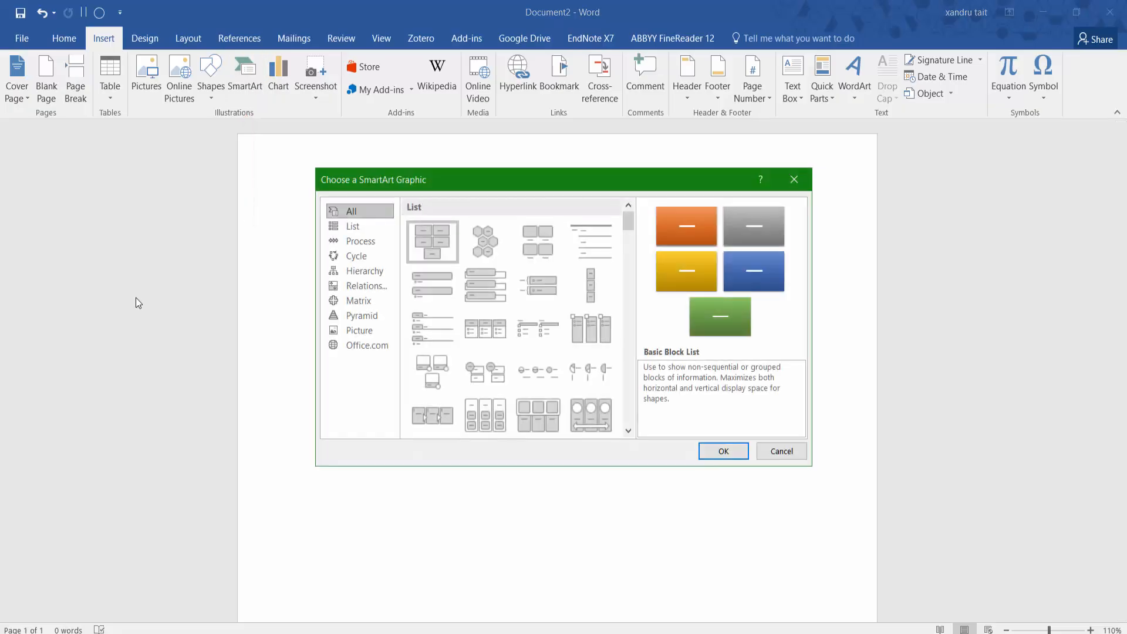
pyautogui.click(353, 227)
pyautogui.click(361, 241)
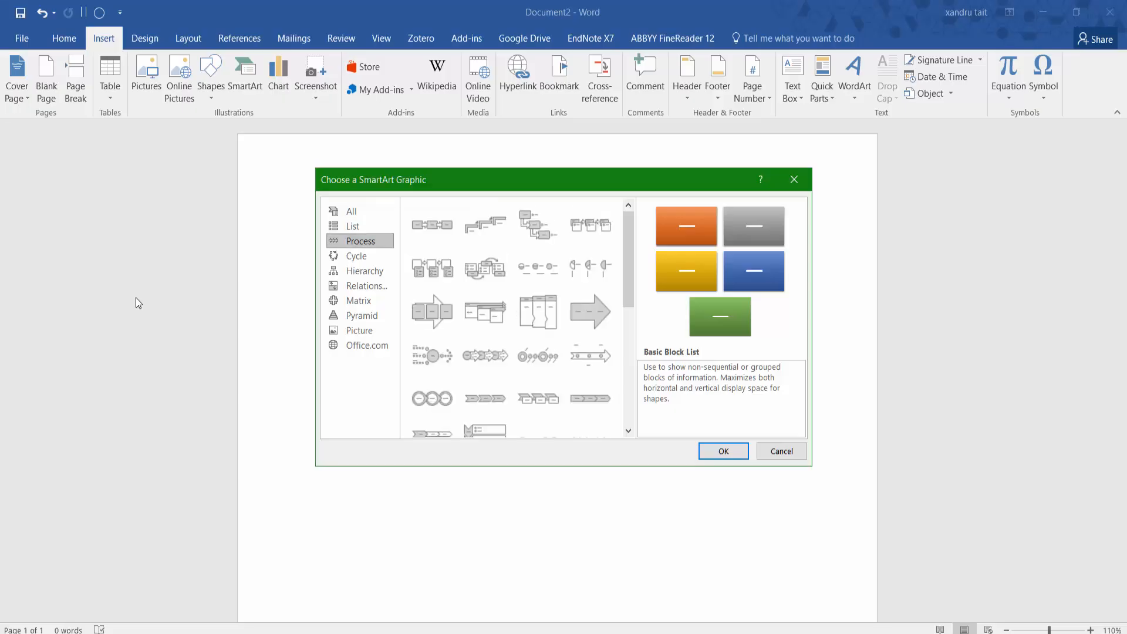
pyautogui.click(357, 256)
pyautogui.click(364, 271)
pyautogui.click(360, 241)
pyautogui.click(353, 227)
pyautogui.click(351, 212)
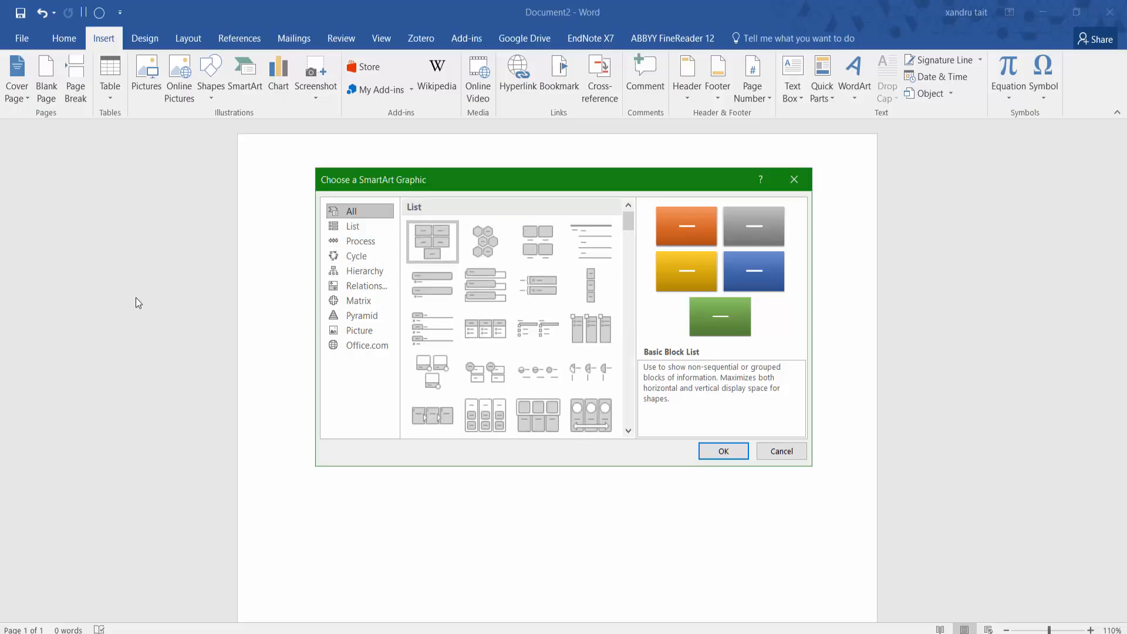
pyautogui.click(361, 241)
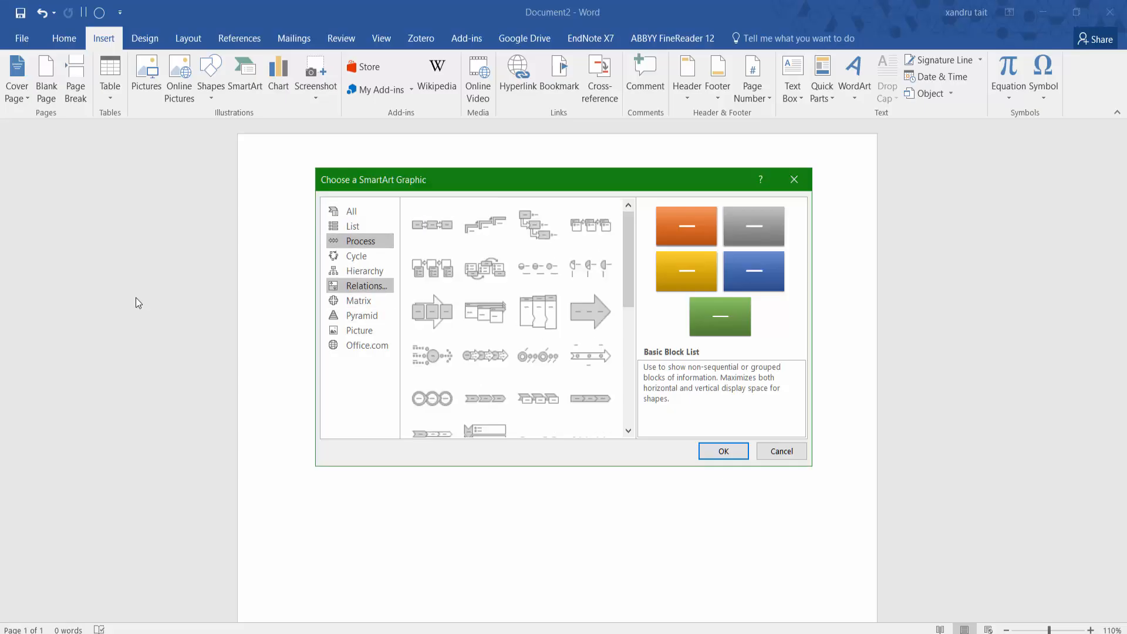
pyautogui.click(365, 270)
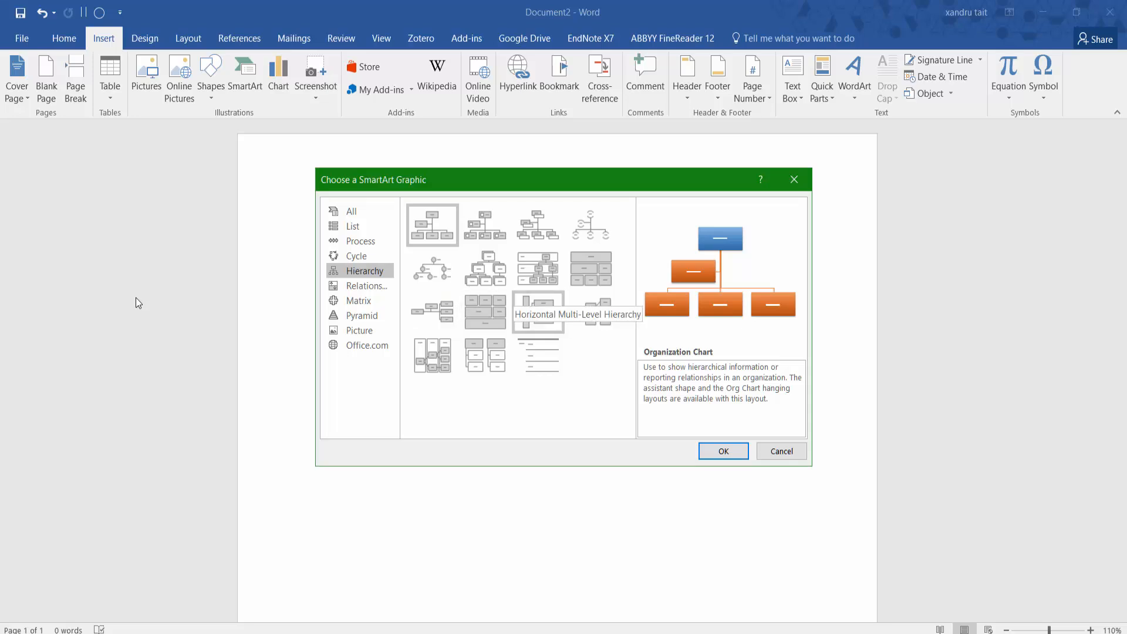
pyautogui.click(493, 310)
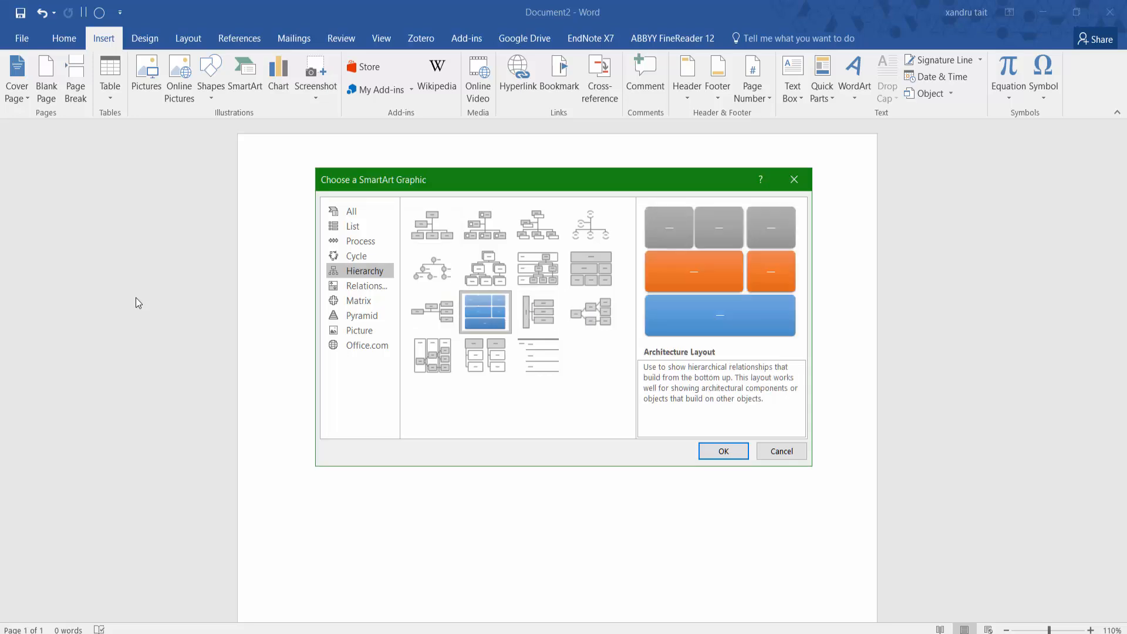
pyautogui.click(591, 269)
# - Insert a Basic Pyramid SmartArt graphic into the blank document
pyautogui.click(362, 316)
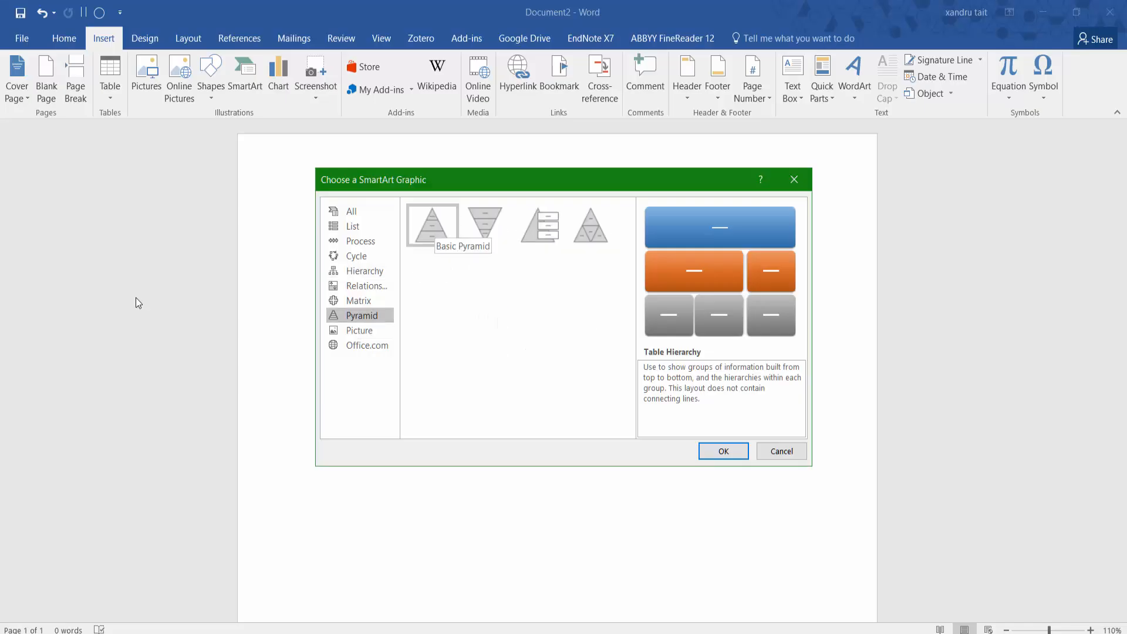
pyautogui.click(432, 225)
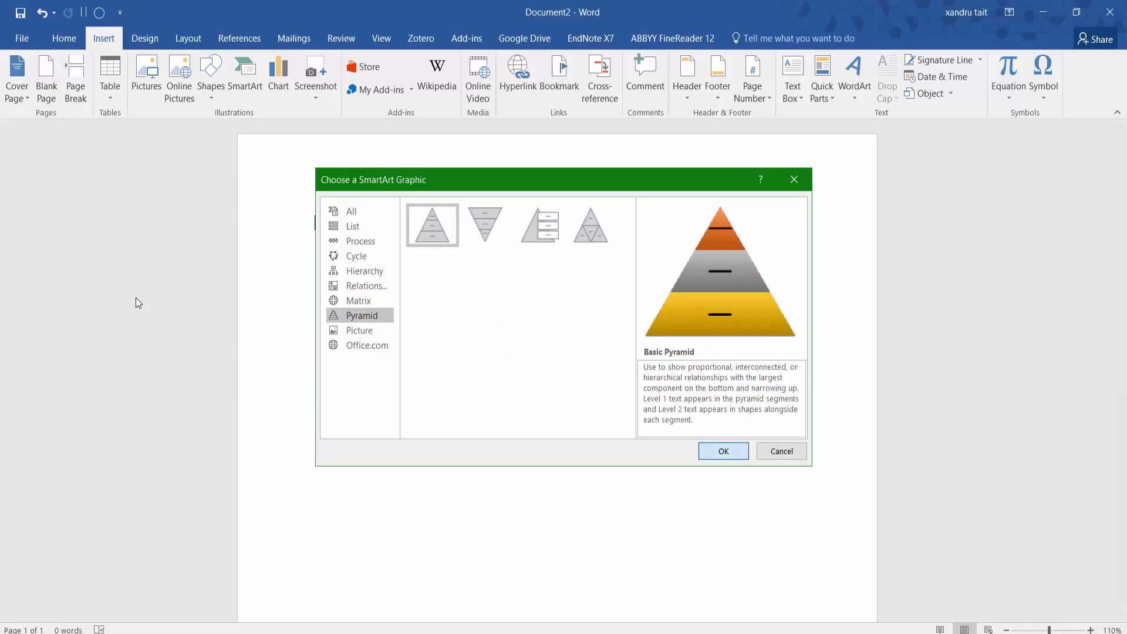
pyautogui.press('Return')
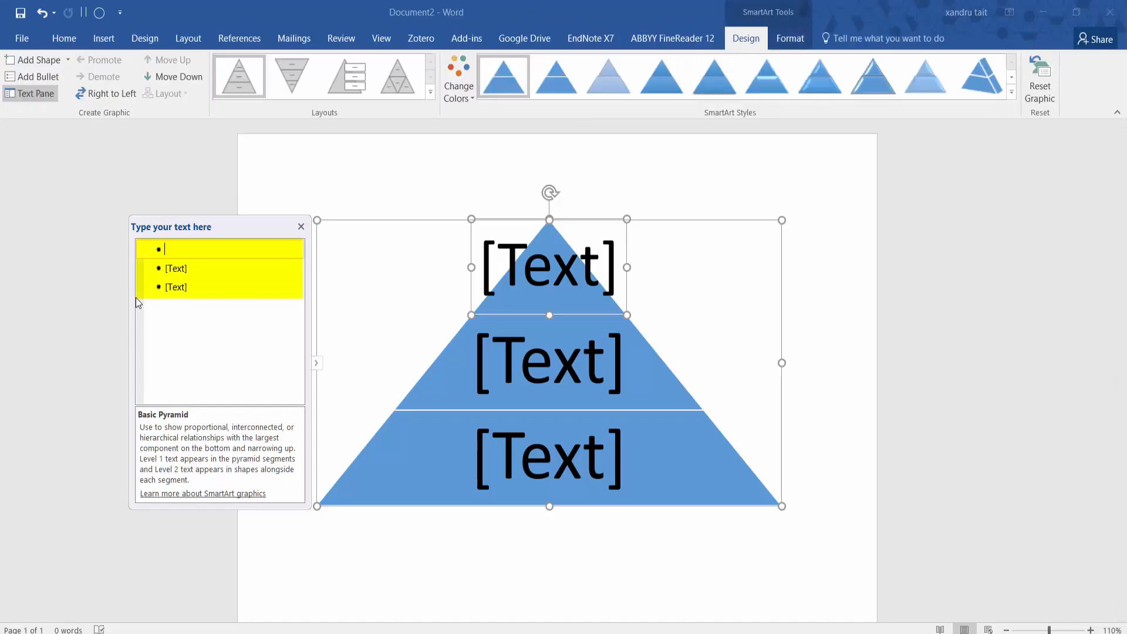
# - Label the pyramid's levels "Boss", "Manager" and "Prime minster" from top to bottom, and close the text entry pane
pyautogui.write('Boss')
pyautogui.press('Down')
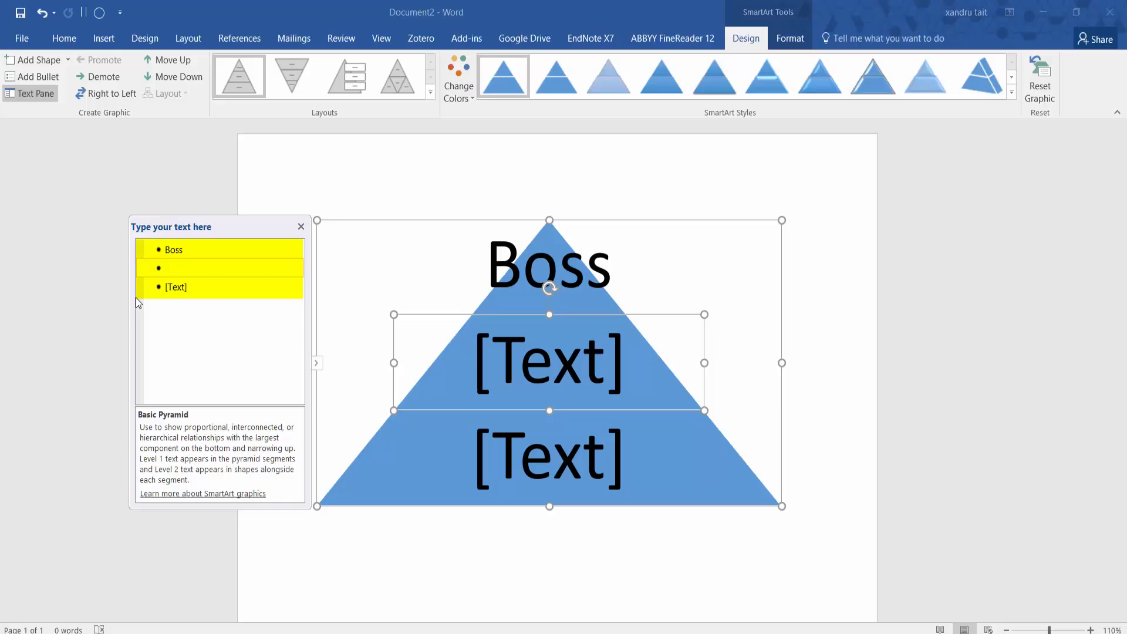
pyautogui.write('Manager')
pyautogui.press('Down')
pyautogui.write('Prime m')
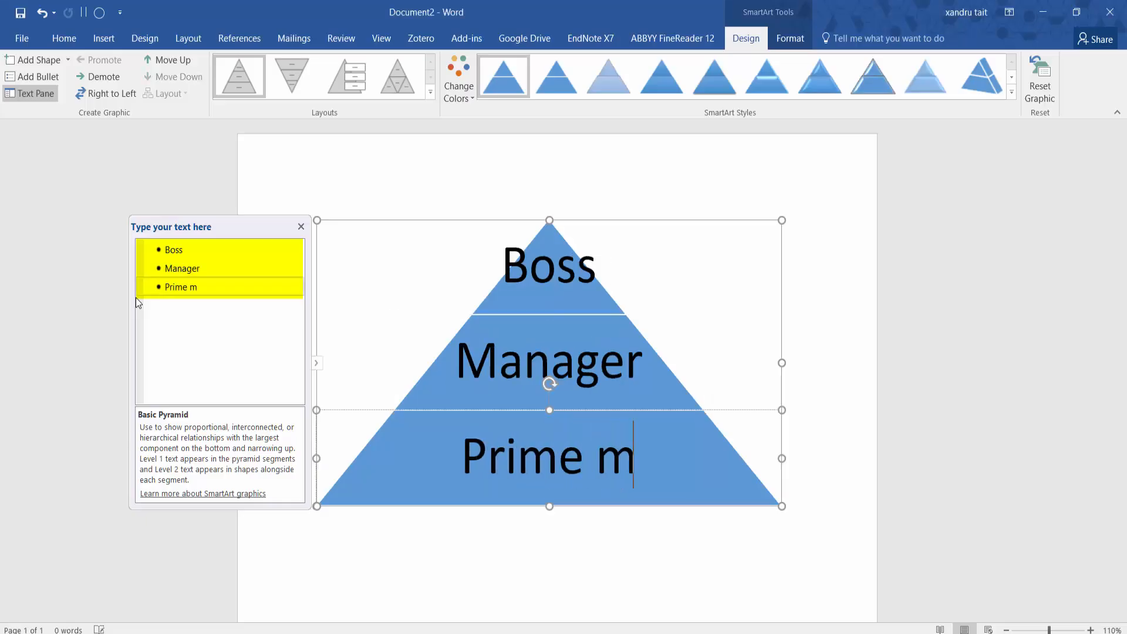
pyautogui.write('inster')
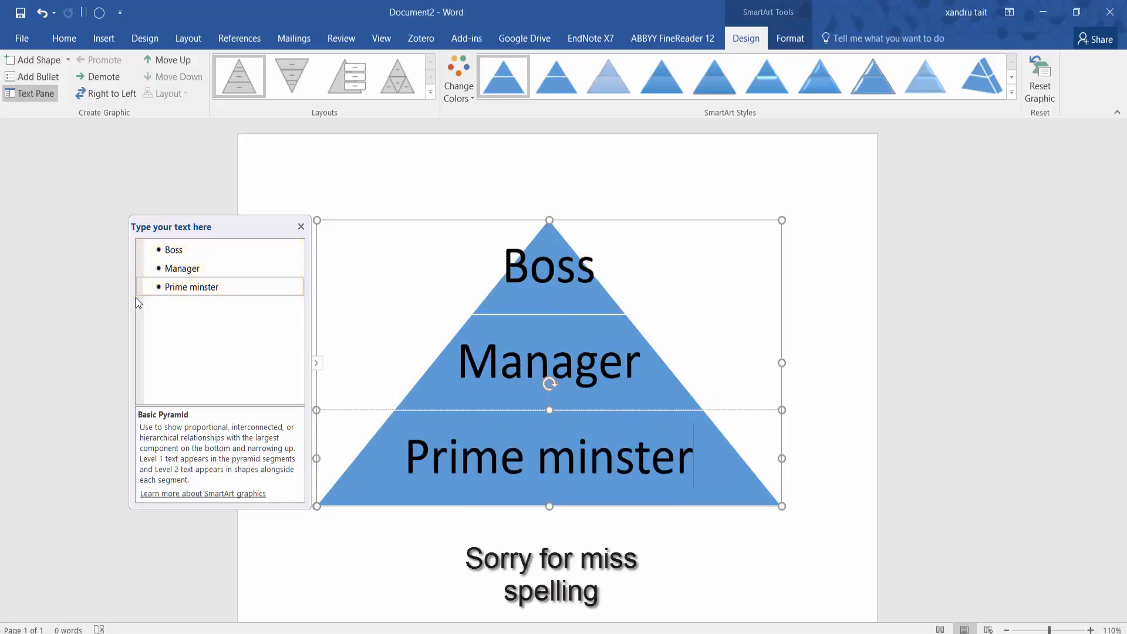
pyautogui.press('Escape')
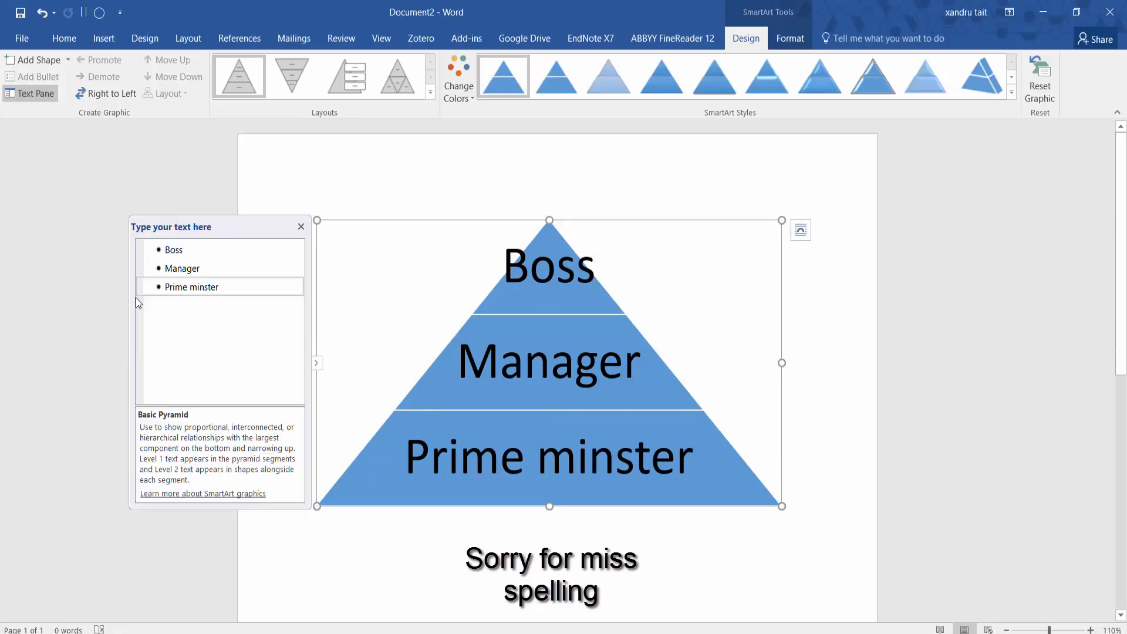
pyautogui.press('Escape')
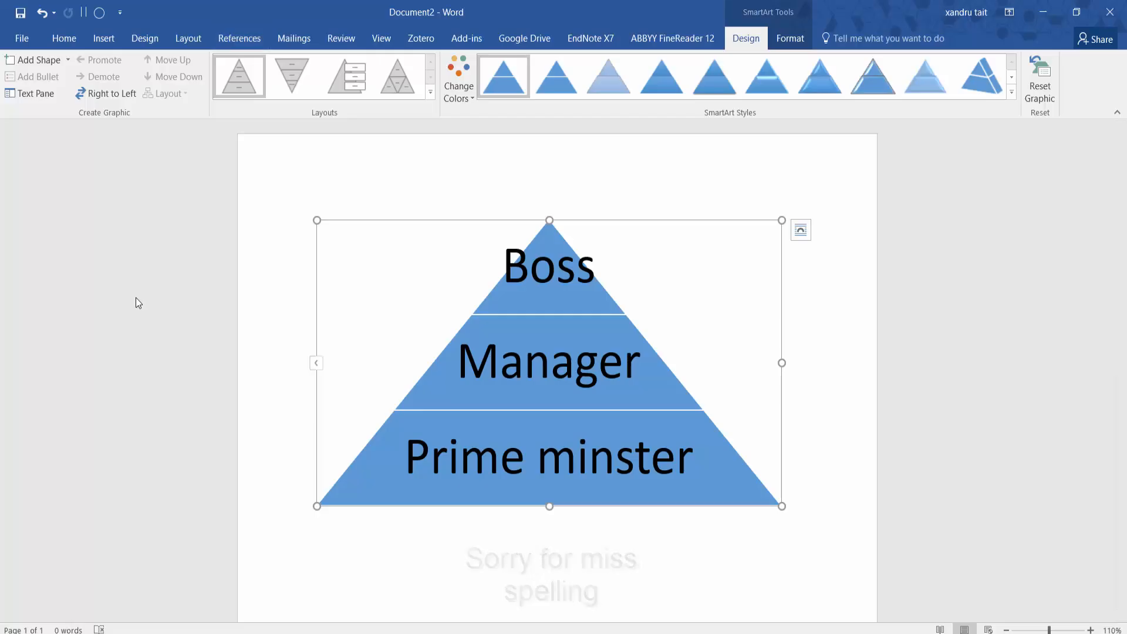
# - Apply the blue shadowed WordArt style from the third row of the gallery to the pyramid's text
pyautogui.hotkey('alt', 'j')
pyautogui.press('o')
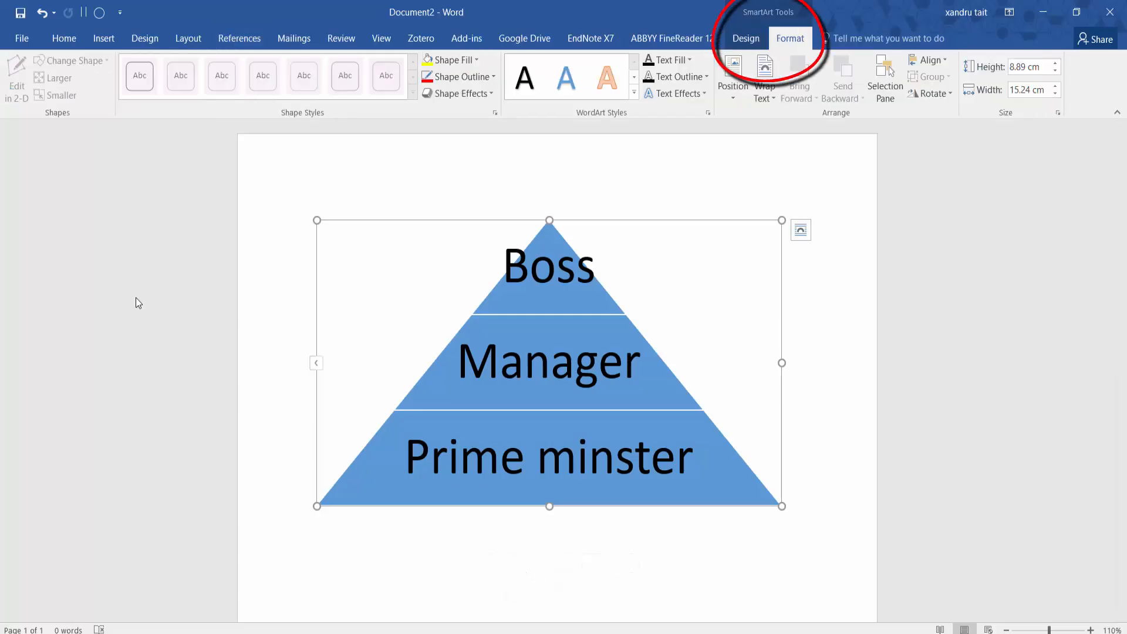
pyautogui.press('Tab')
pyautogui.press('Return')
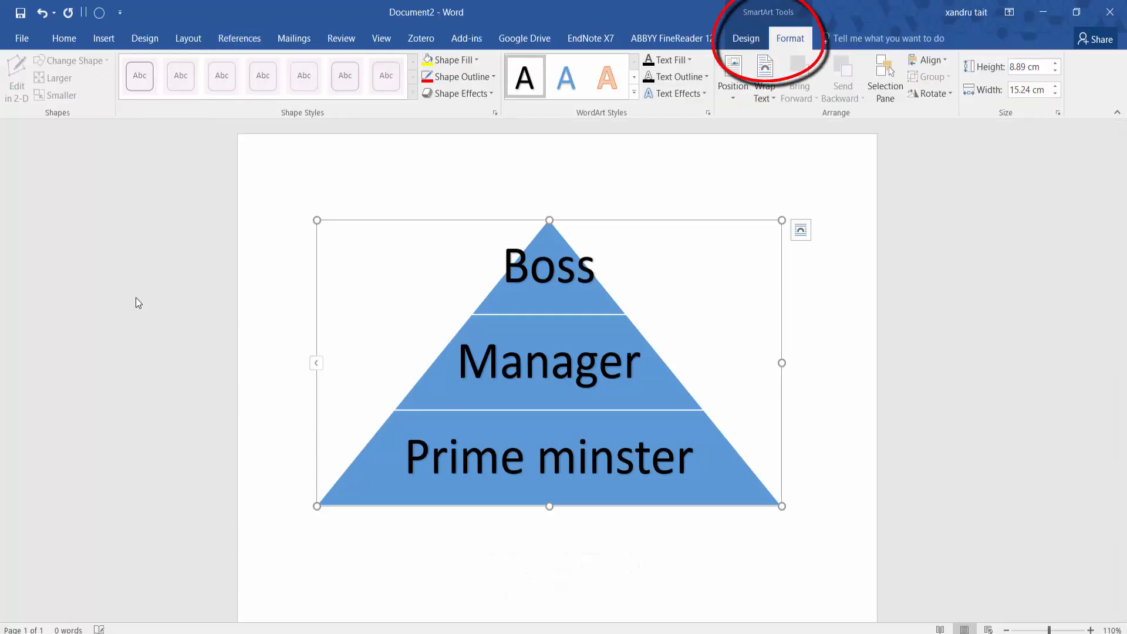
pyautogui.press('Right')
pyautogui.press('Right')
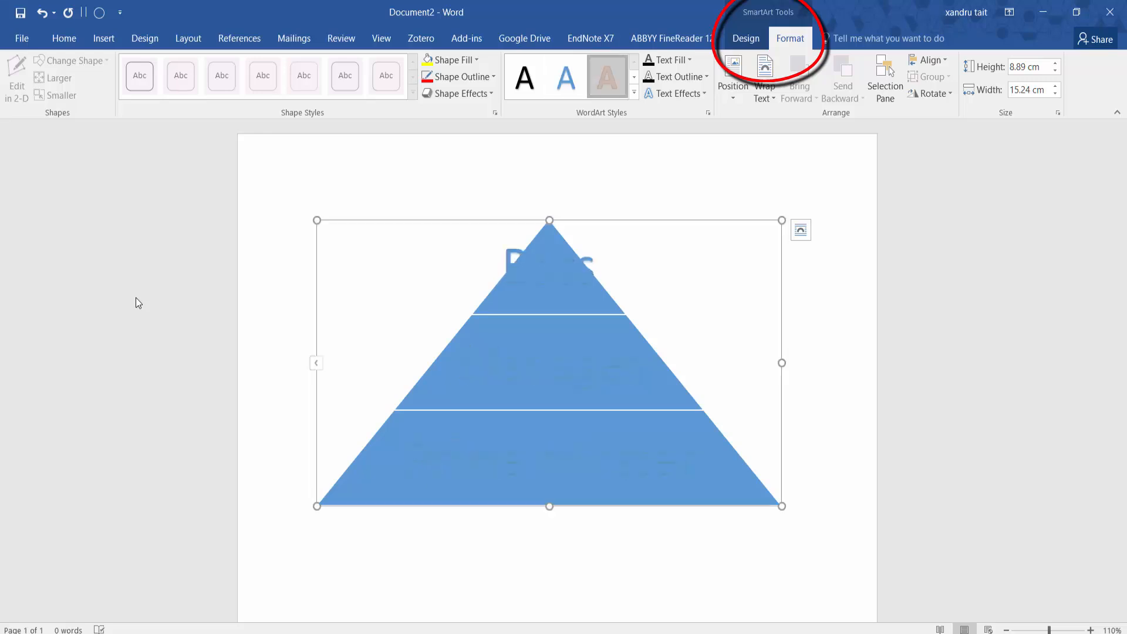
pyautogui.press('Down')
pyautogui.press('Down')
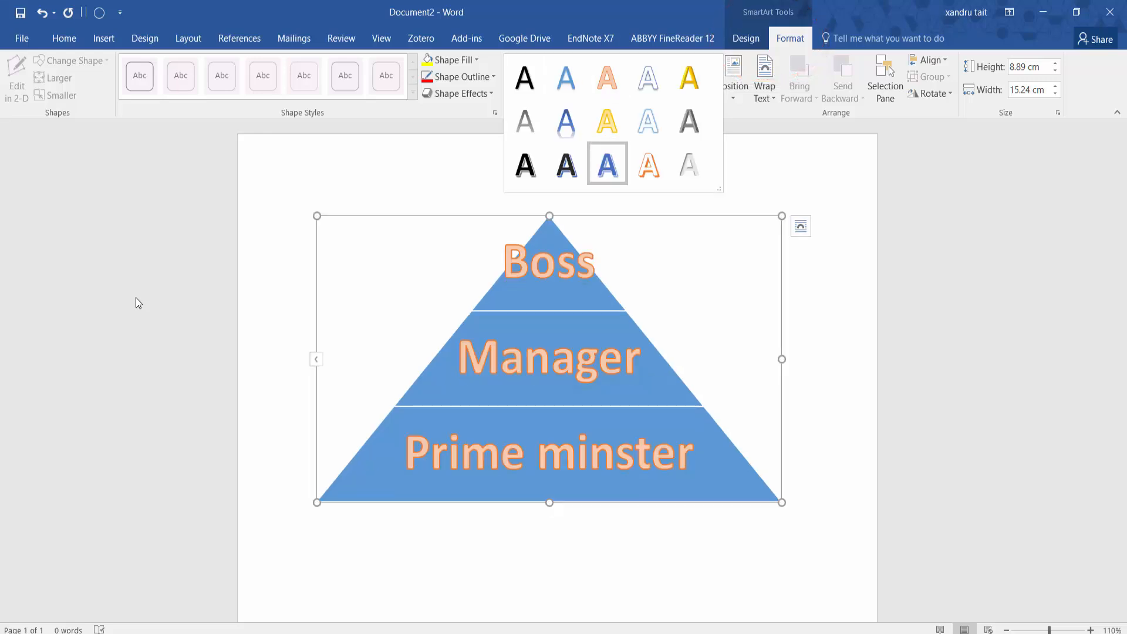
pyautogui.click(608, 163)
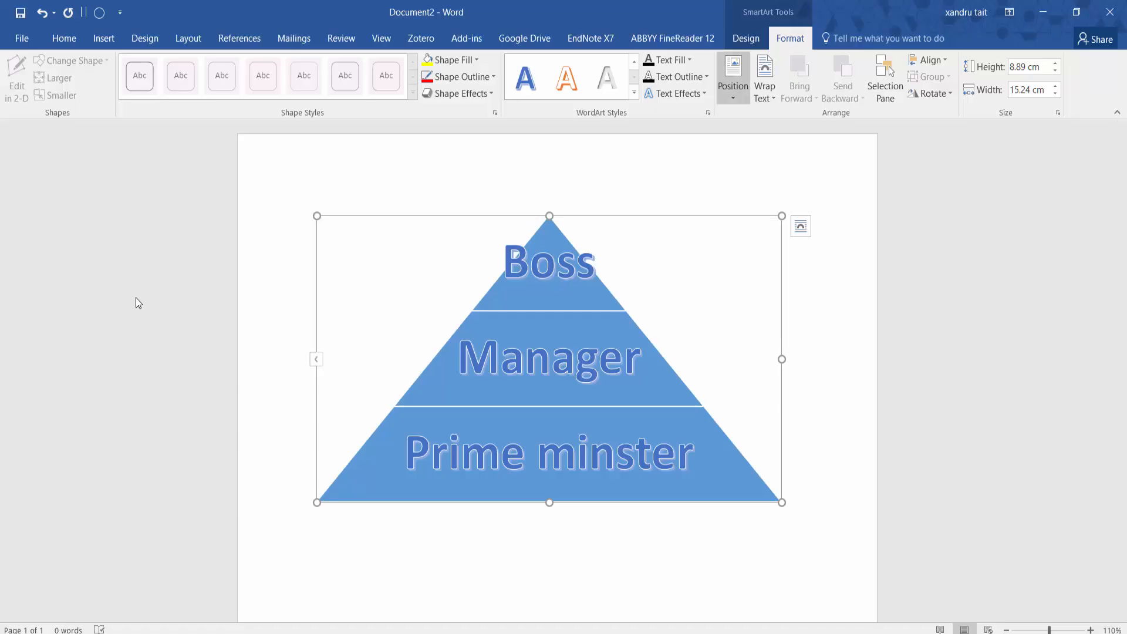
# - Give the pyramid the tilted 3-D SmartArt style with dark bevelled edges and the first Colorful colour set
pyautogui.click(745, 39)
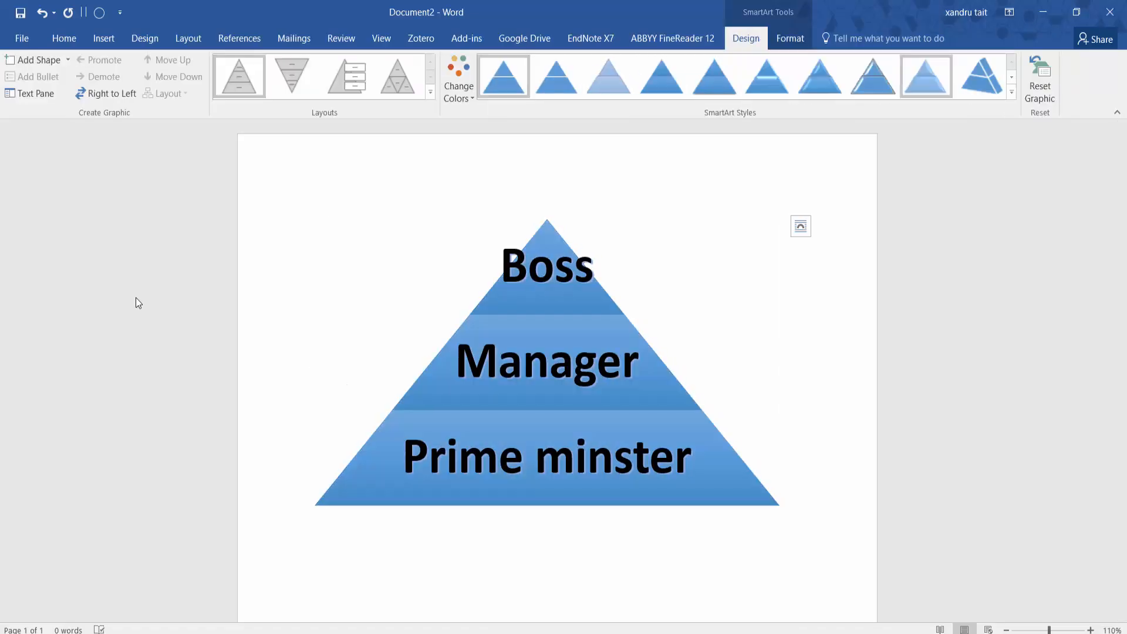
pyautogui.click(981, 77)
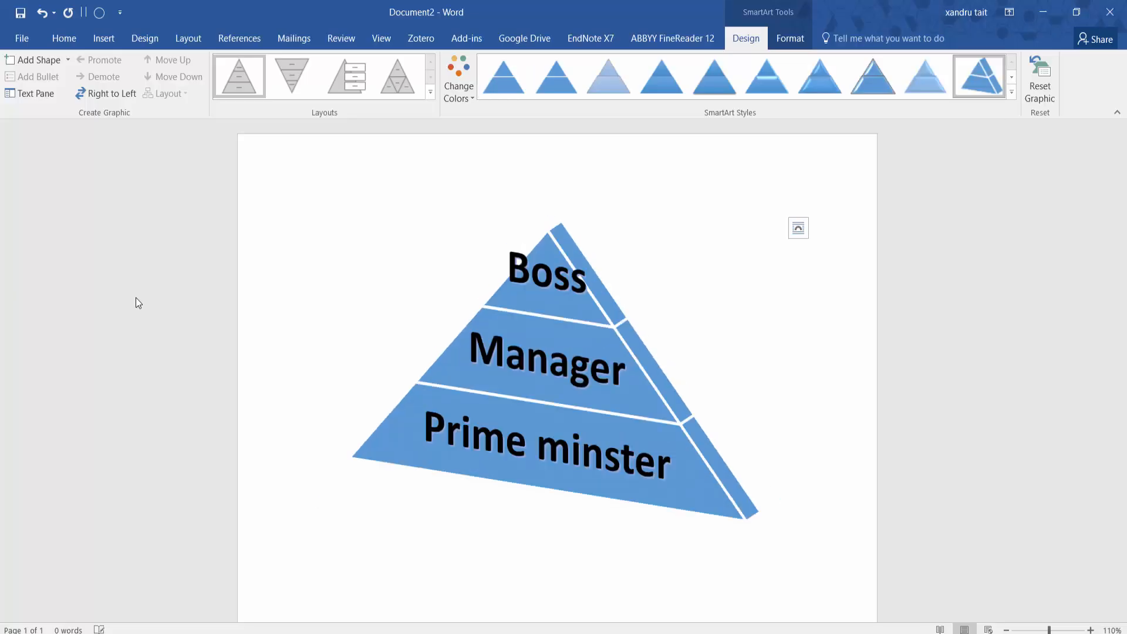
pyautogui.click(1012, 93)
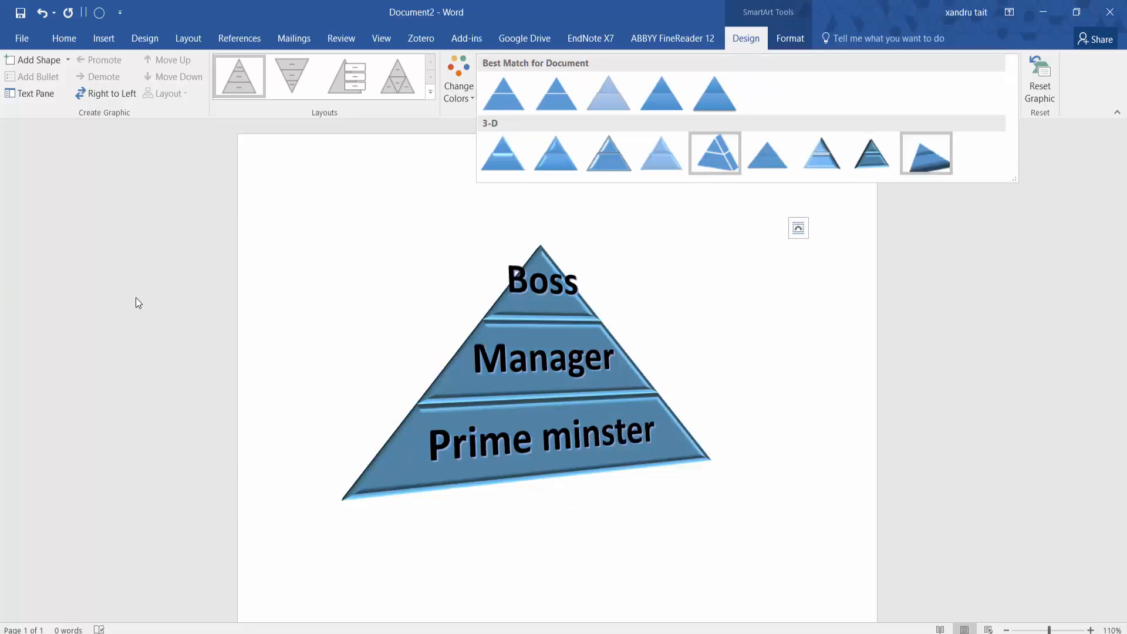
pyautogui.click(872, 154)
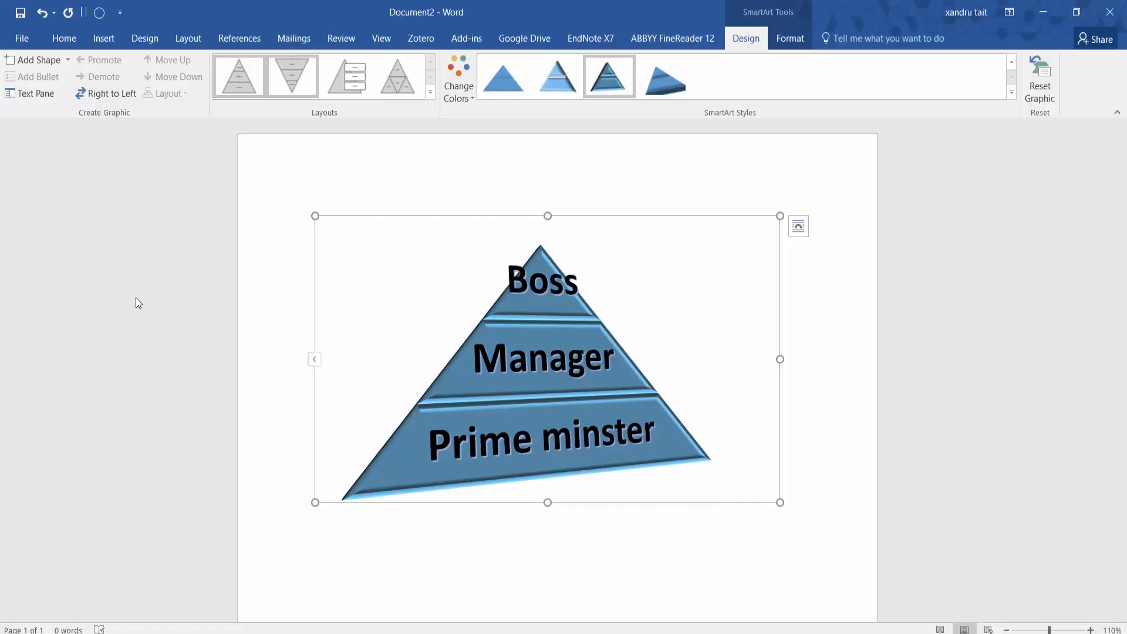
pyautogui.click(459, 79)
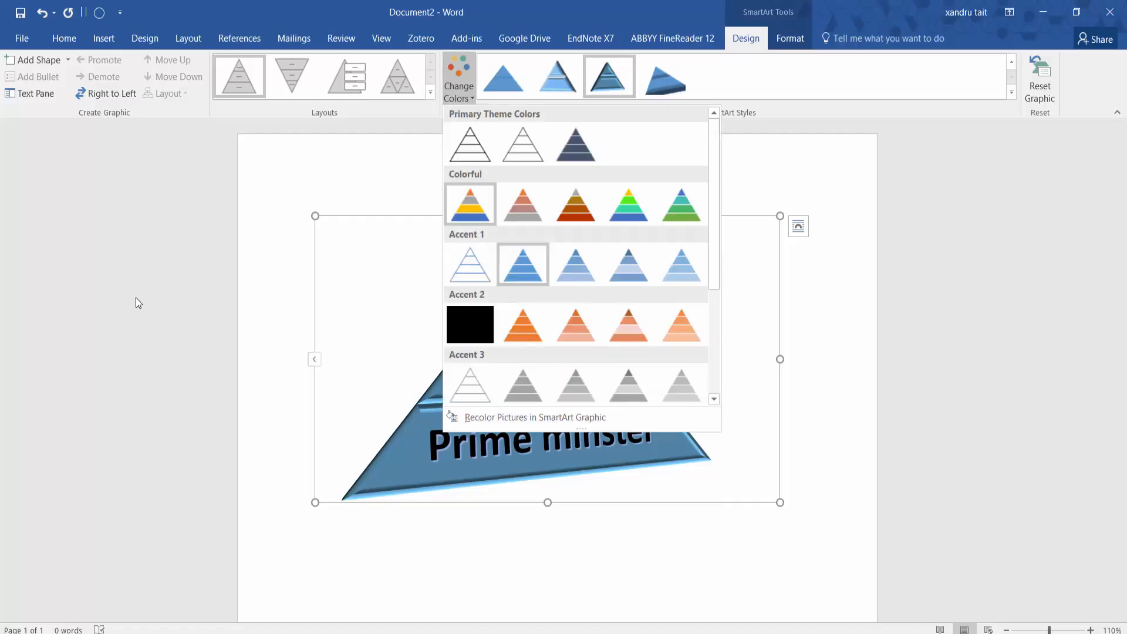
pyautogui.click(471, 204)
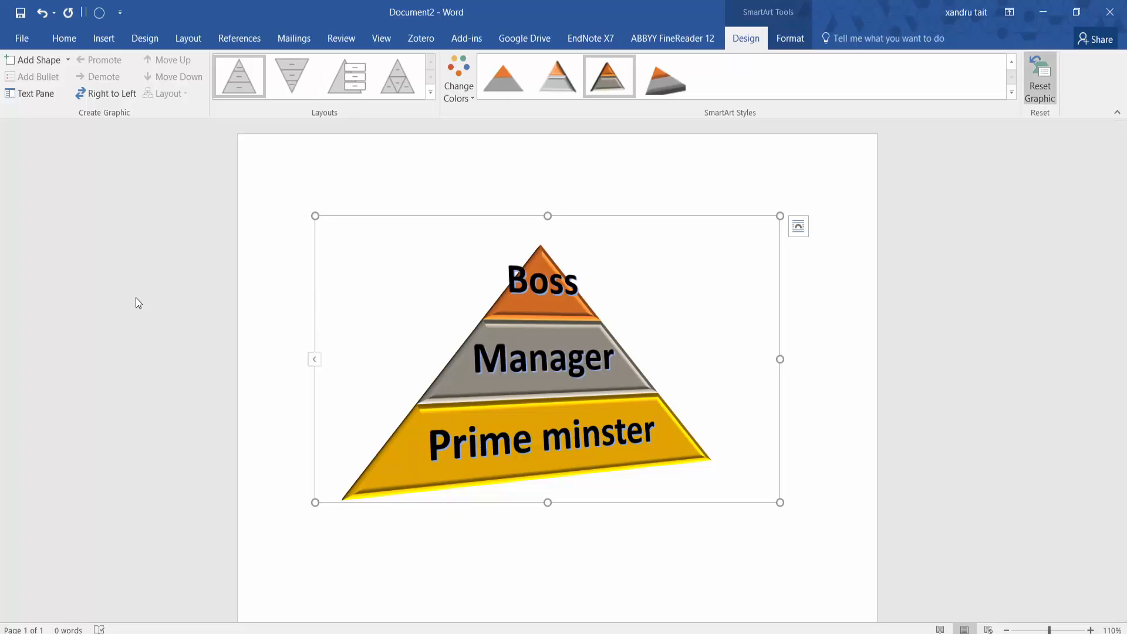
# - Reset the pyramid graphic's formatting and delete the whole graphic from the document
pyautogui.click(1040, 79)
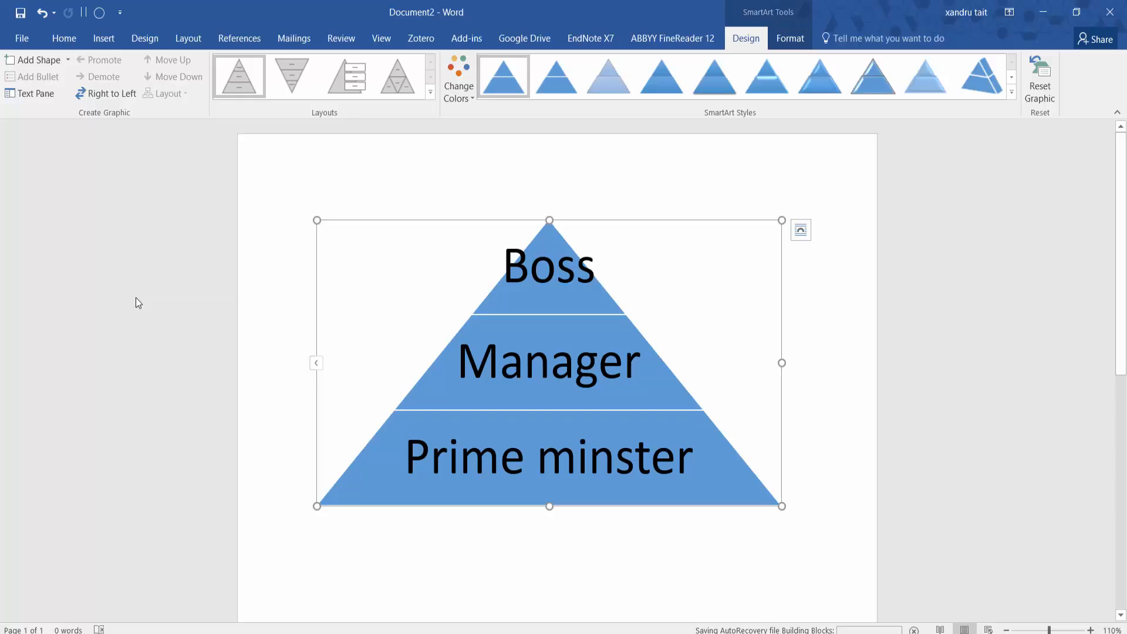
pyautogui.click(104, 39)
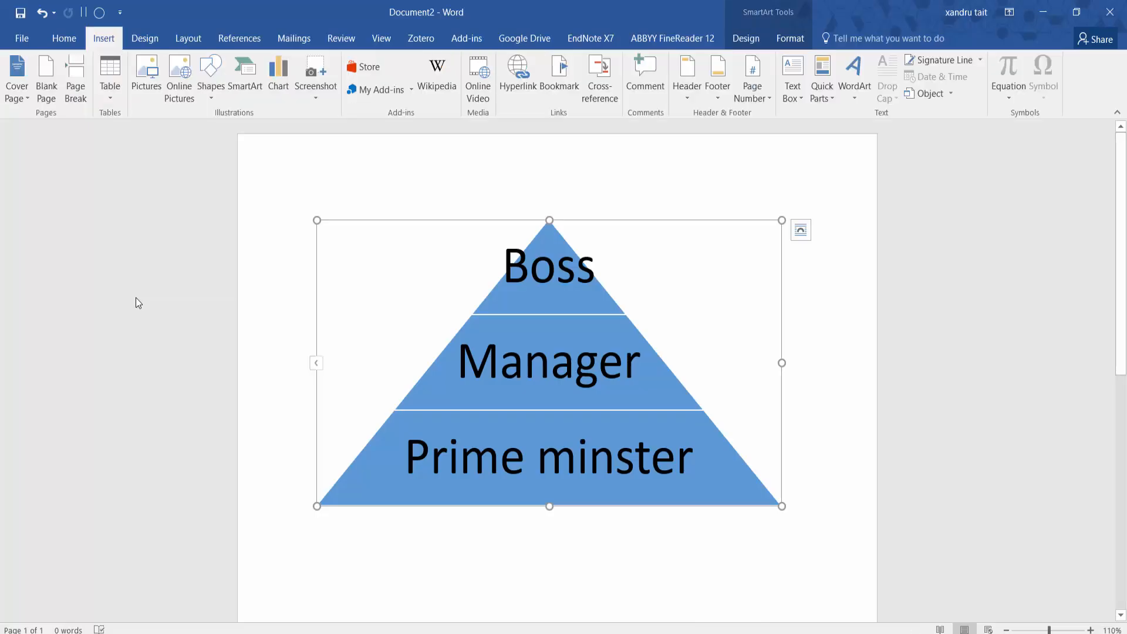
pyautogui.hotkey('ctrl', 'a')
pyautogui.press('Delete')
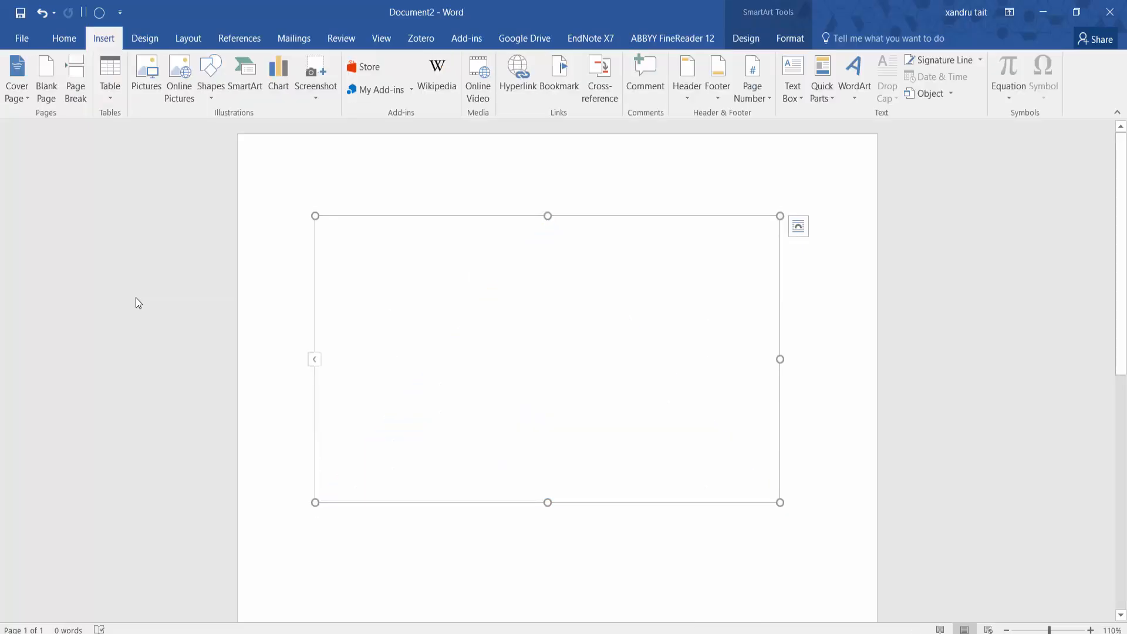
pyautogui.press('Delete')
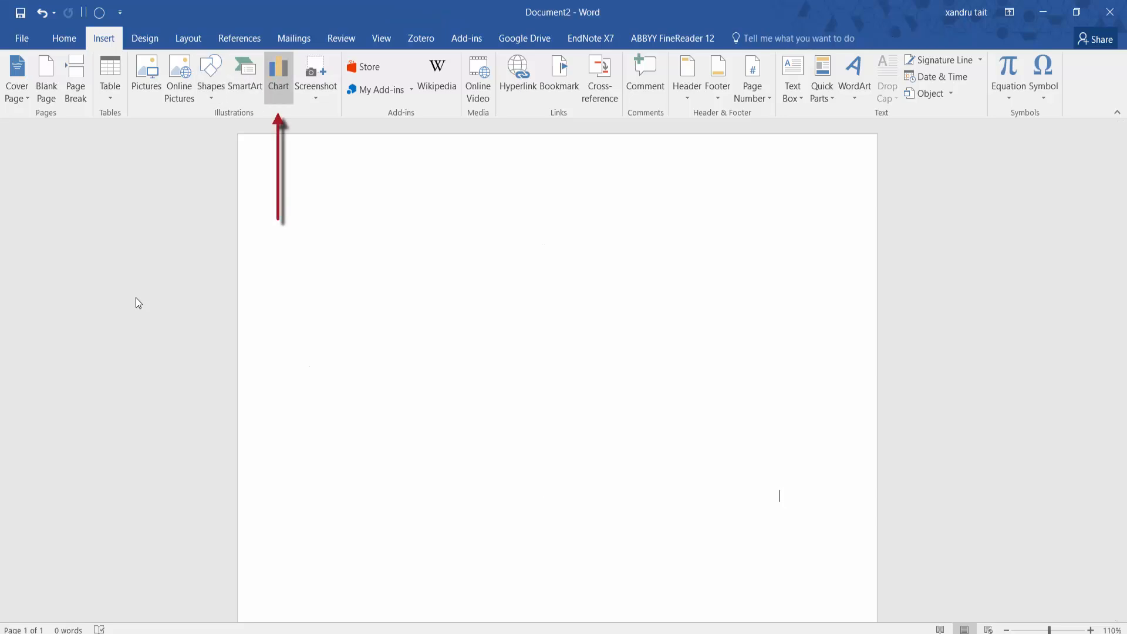
# - Insert a 3-D Area chart into the empty document
pyautogui.press('Return')
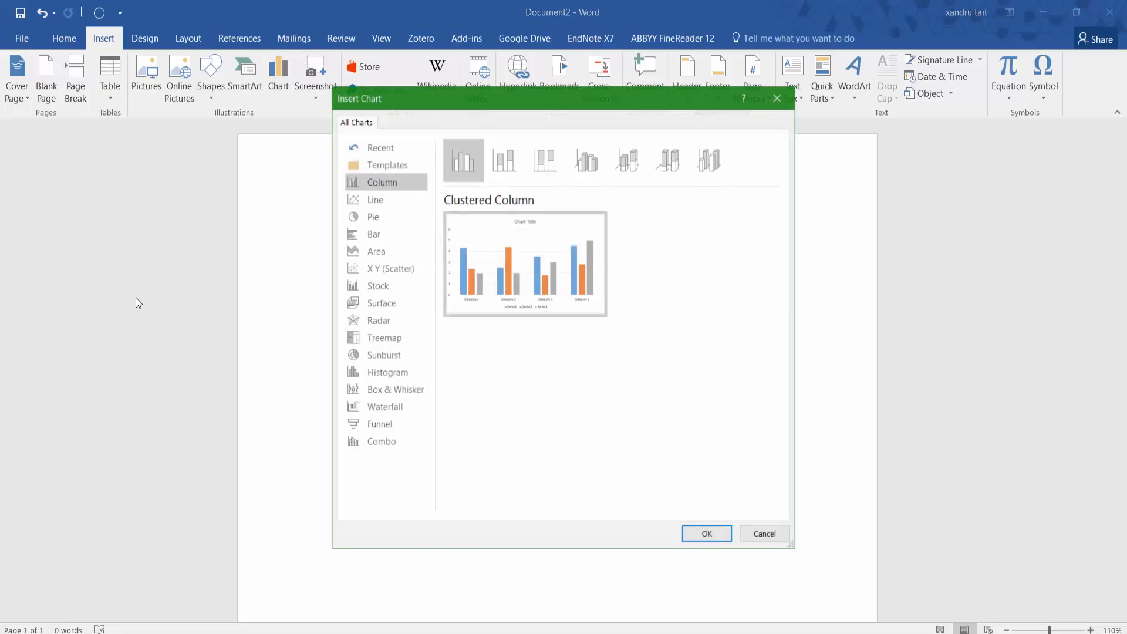
pyautogui.press('b')
pyautogui.press('a')
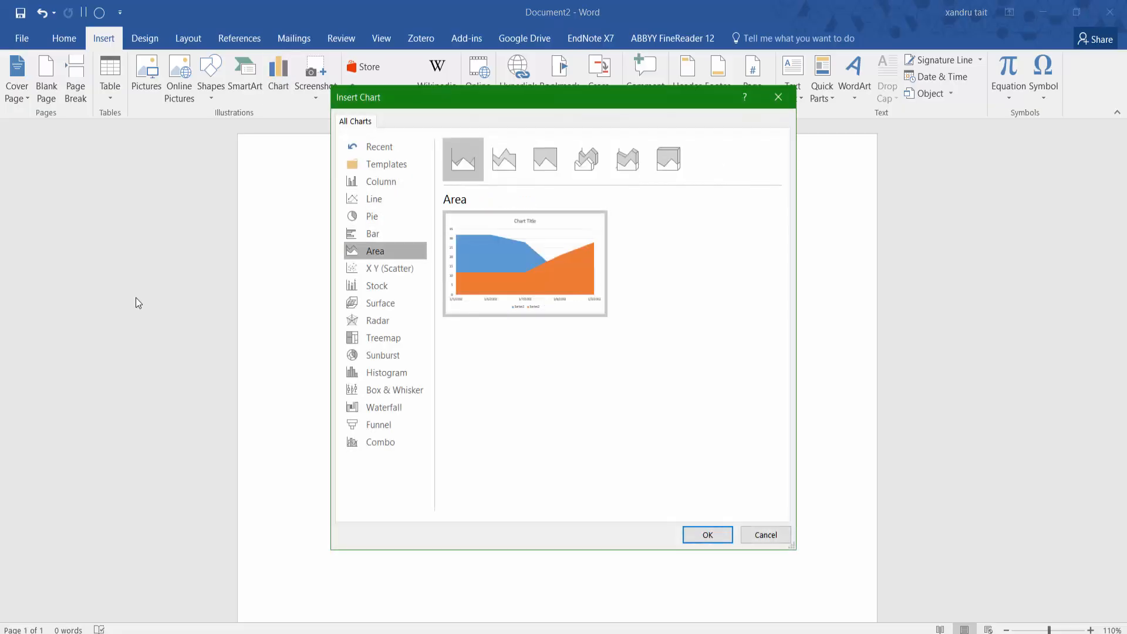
pyautogui.press('s')
pyautogui.press('a')
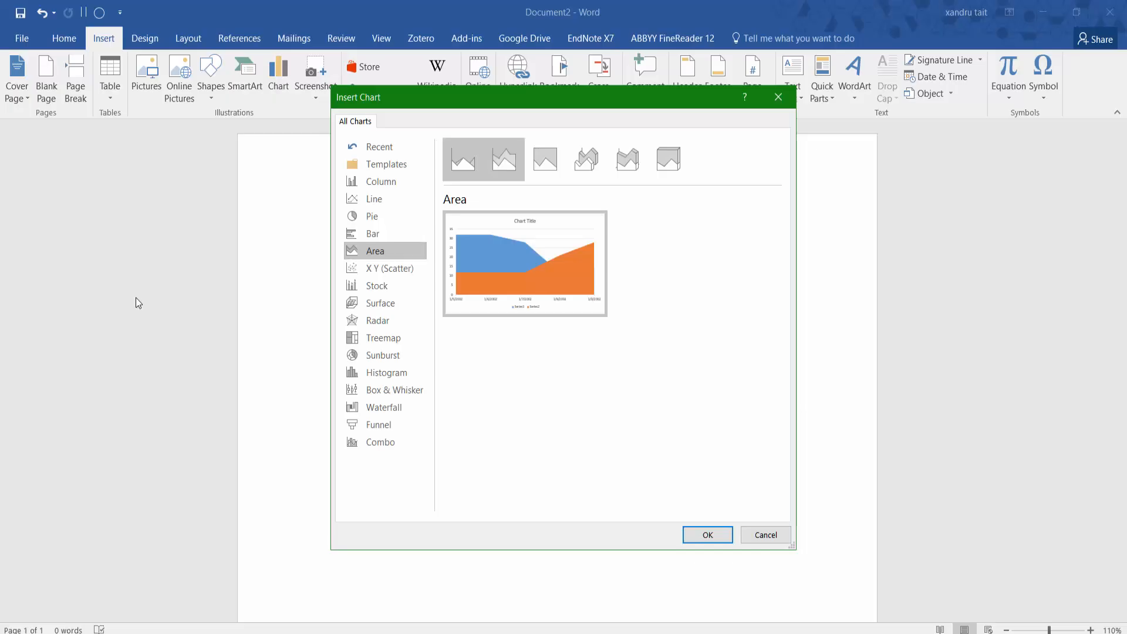
pyautogui.press('Right')
pyautogui.press('Right')
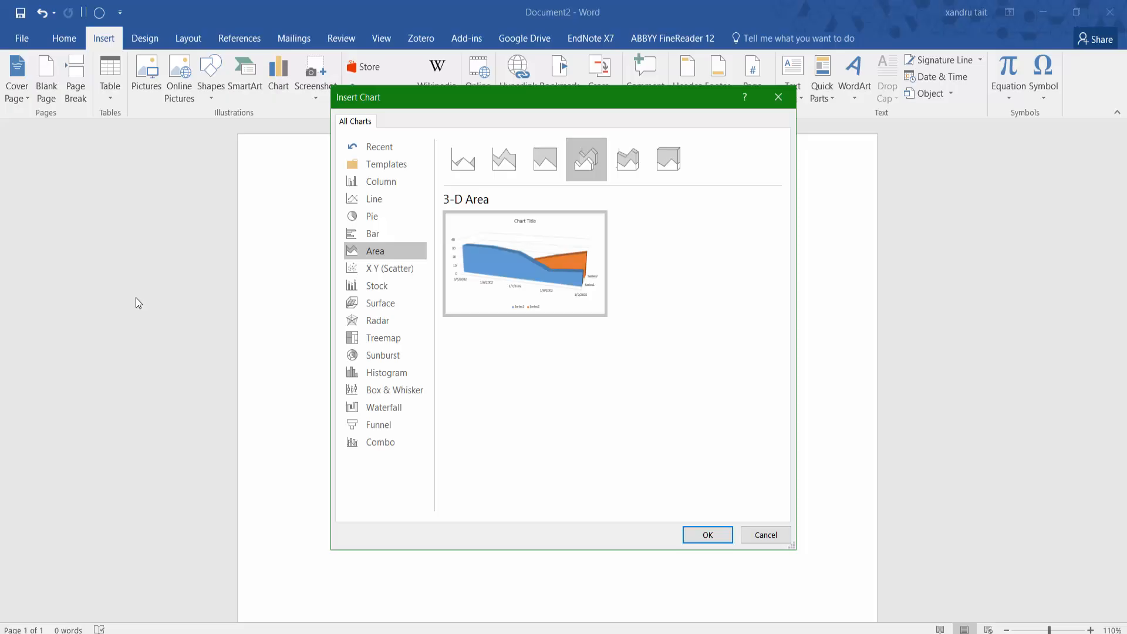
pyautogui.press('Return')
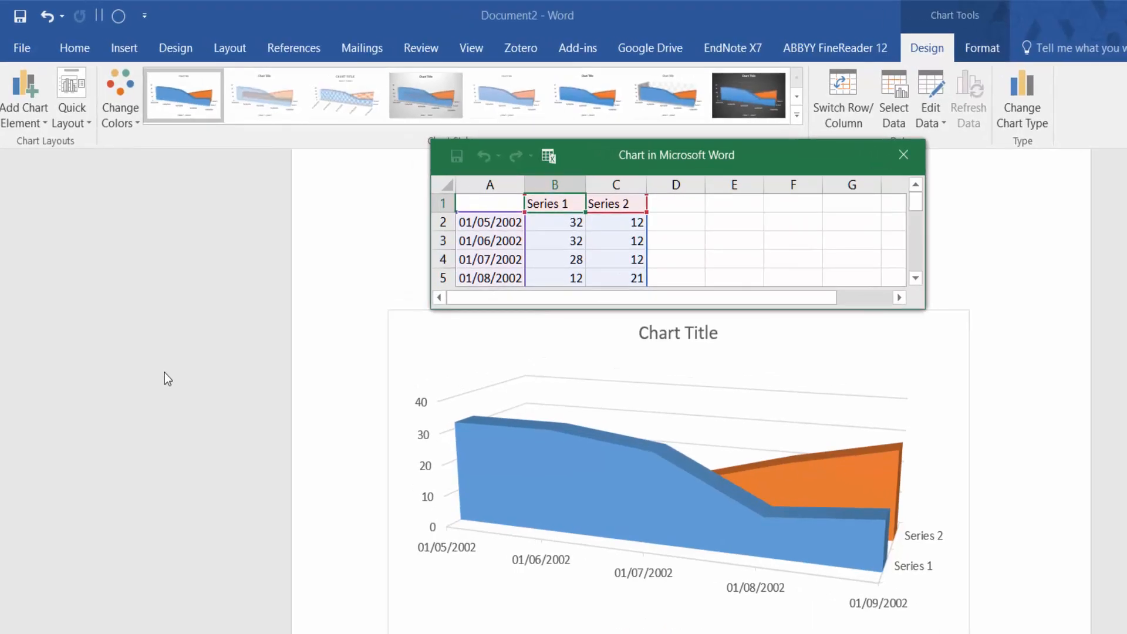
# - Set the chart's Series 1 value for 01/06/2002 to 65 in the data sheet
pyautogui.press('Right')
pyautogui.press('Down')
pyautogui.press('Left')
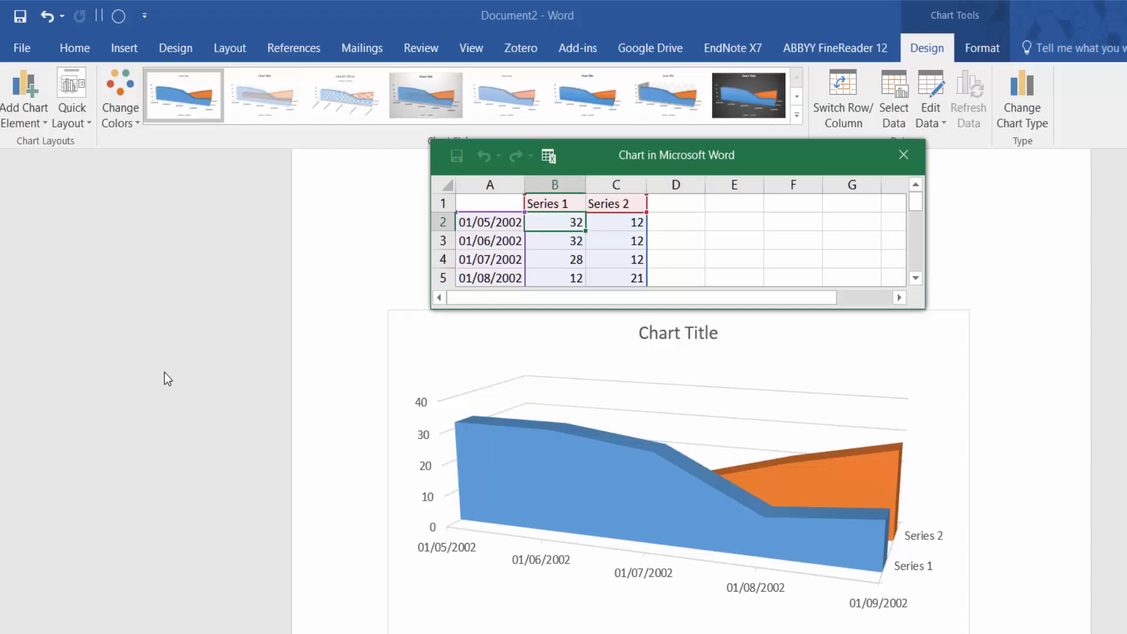
pyautogui.press('Down')
pyautogui.press('F2')
pyautogui.press('Left')
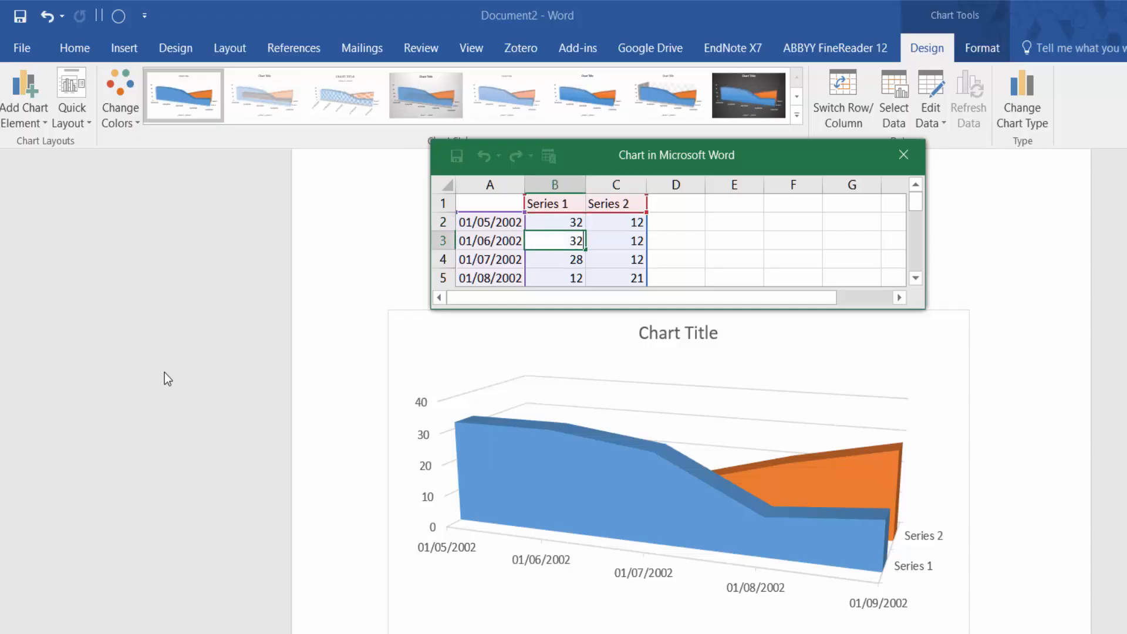
pyautogui.press('Delete')
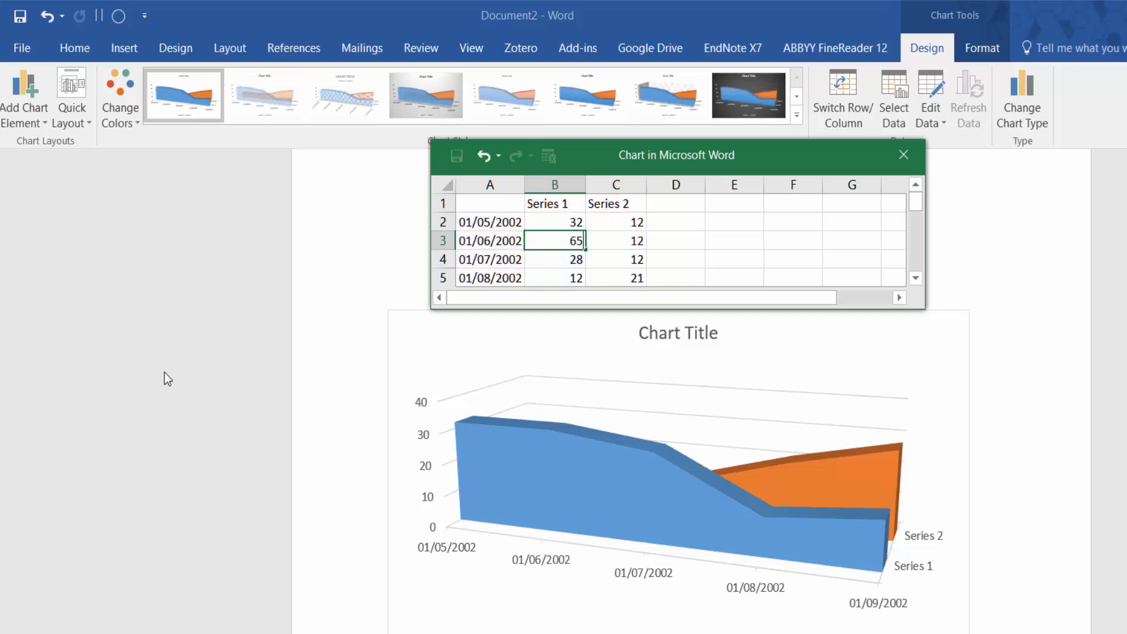
pyautogui.write('65')
pyautogui.press('Return')
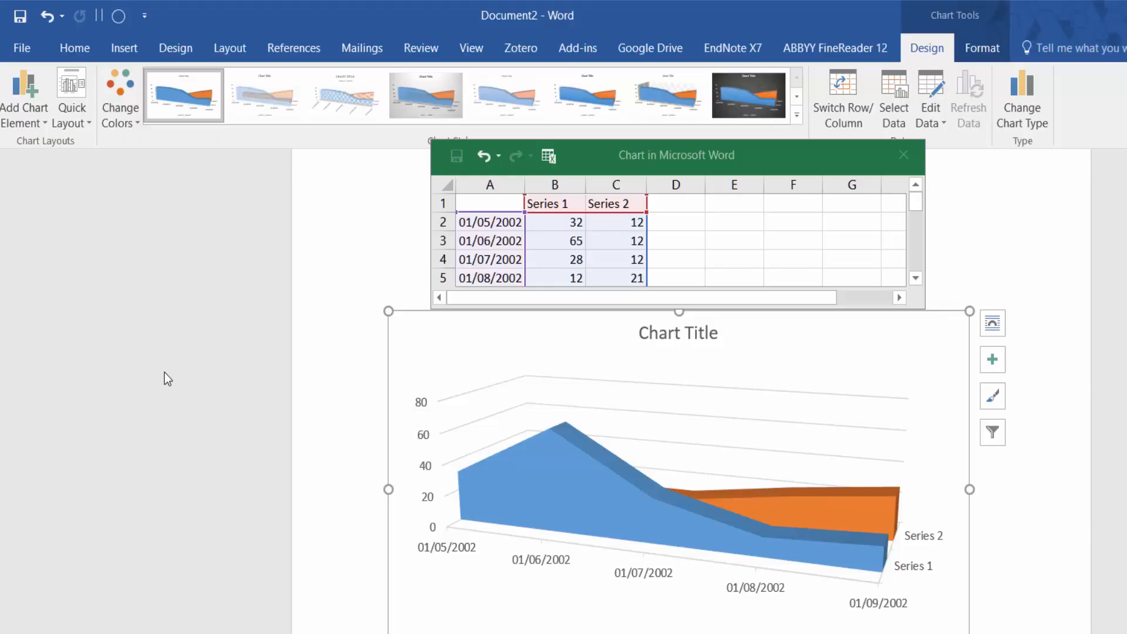
# - Close the chart's data sheet and delete the chart from the document
pyautogui.click(24, 100)
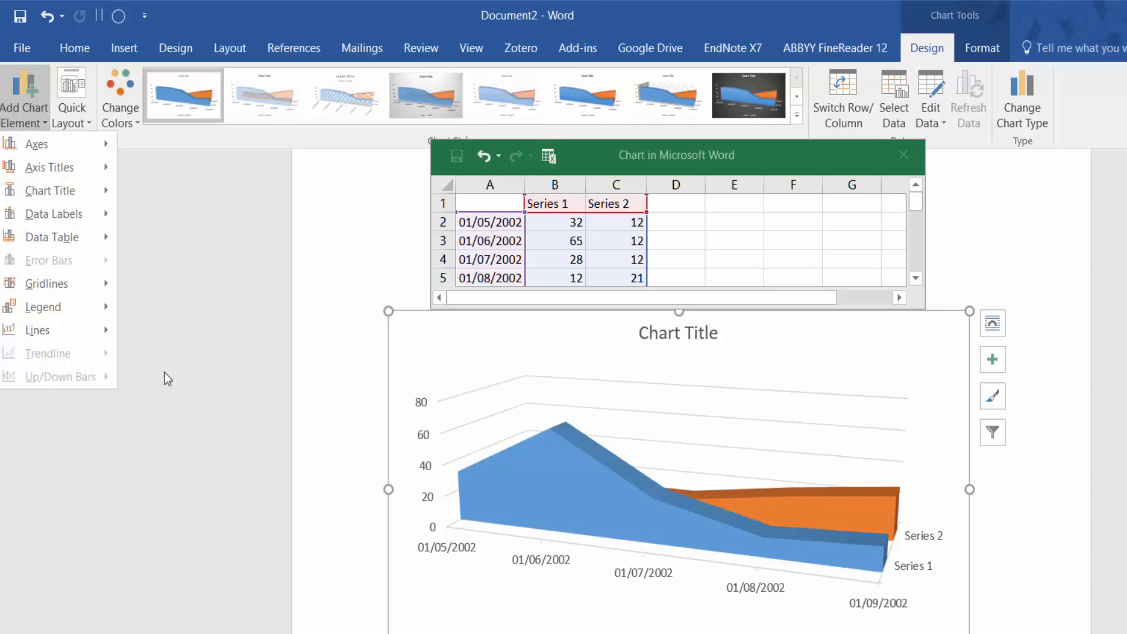
pyautogui.moveTo(54, 214)
pyautogui.click(904, 155)
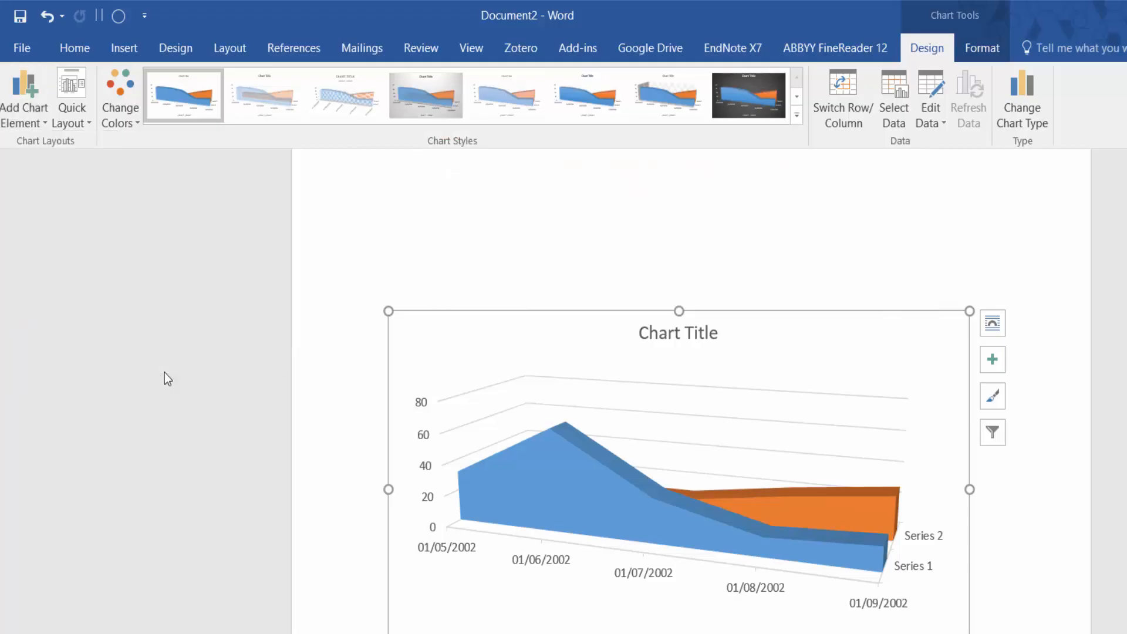
pyautogui.click(123, 48)
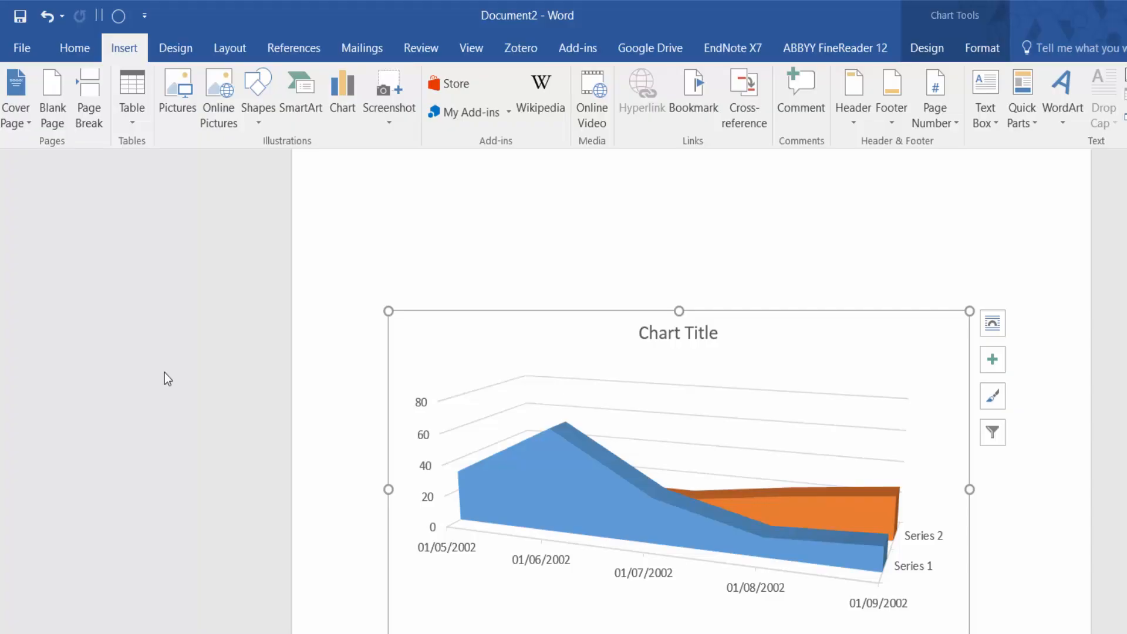
pyautogui.hotkey('ctrl', 'a')
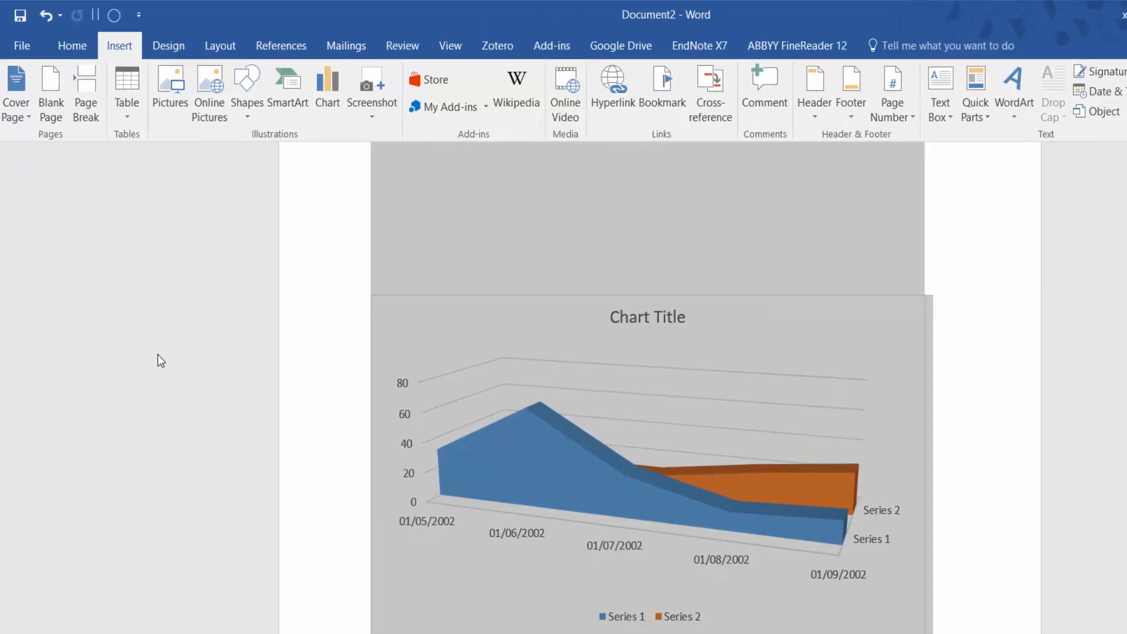
pyautogui.press('Delete')
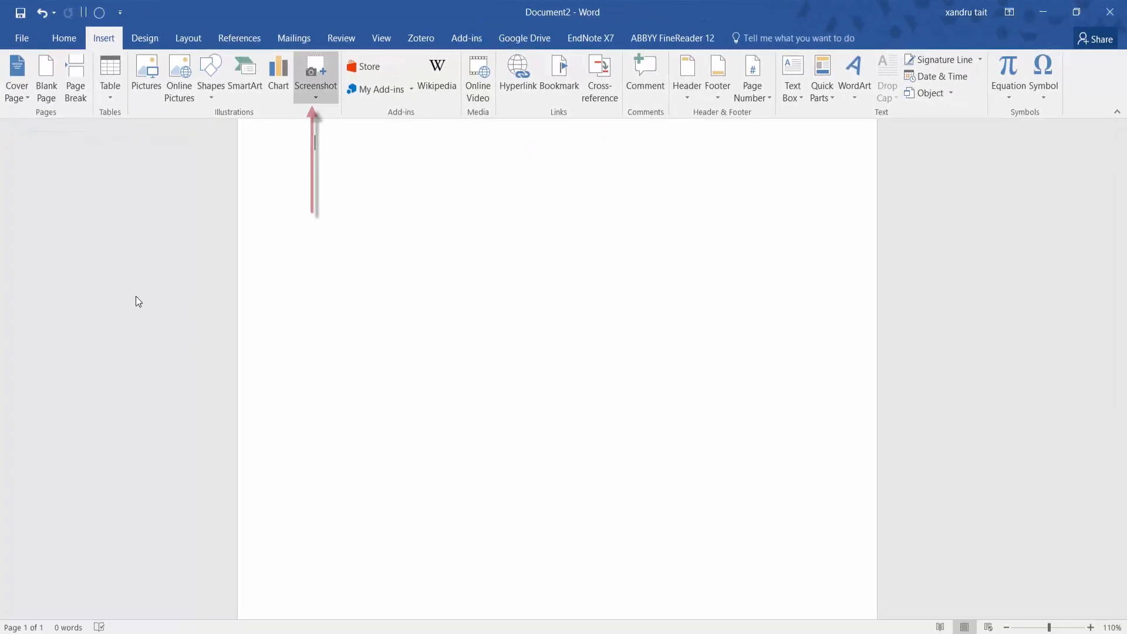
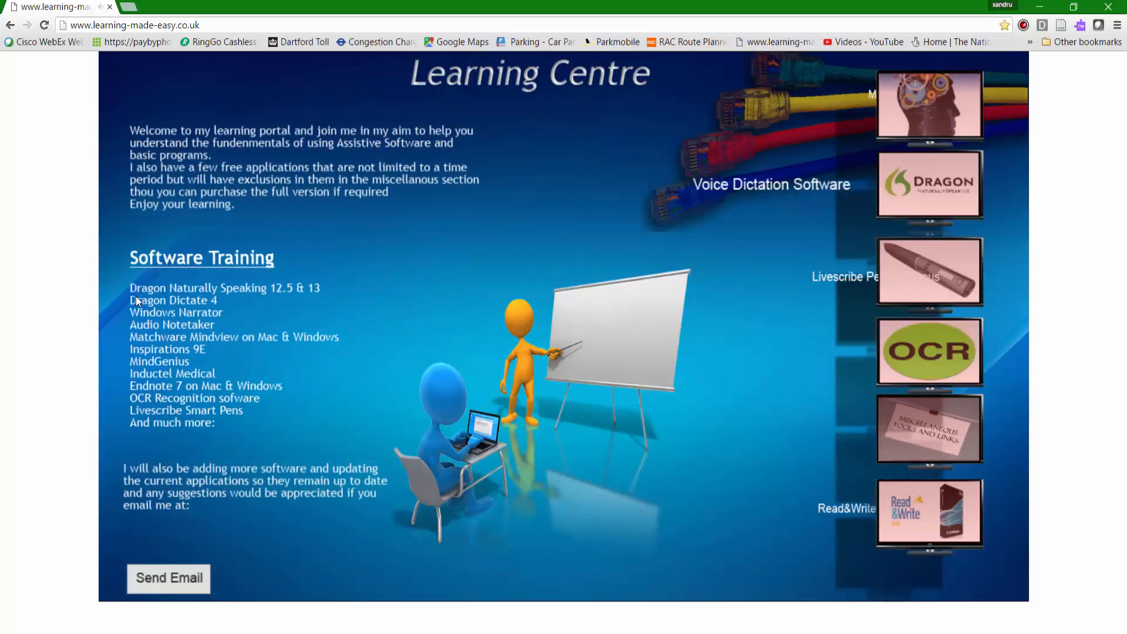
pyautogui.press('super+6')
pyautogui.press('super+6')
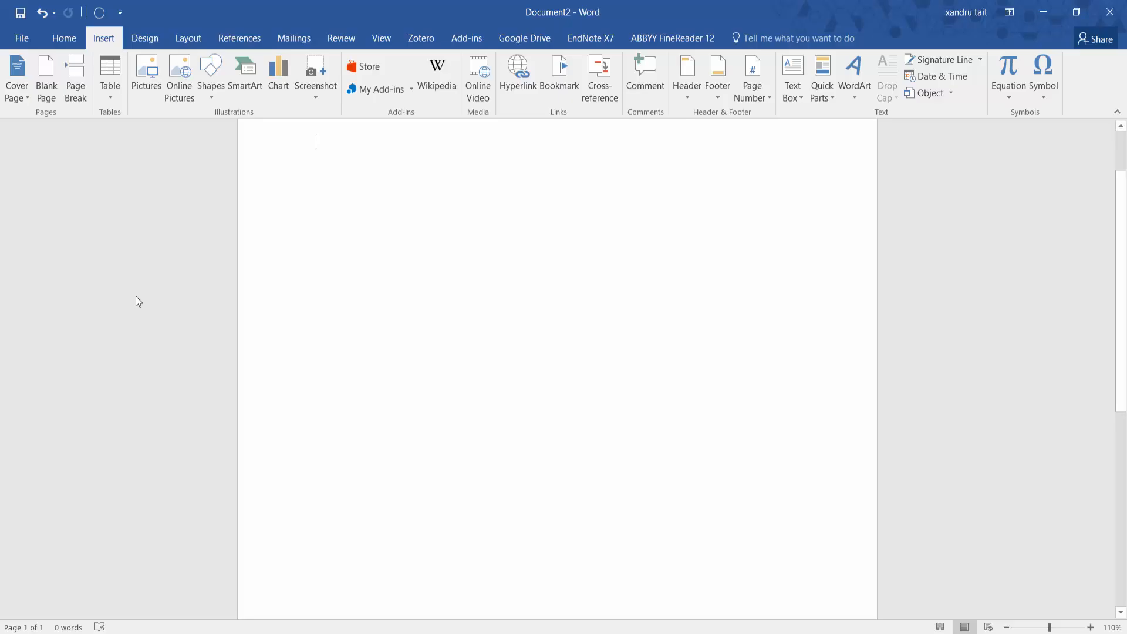
pyautogui.click(316, 79)
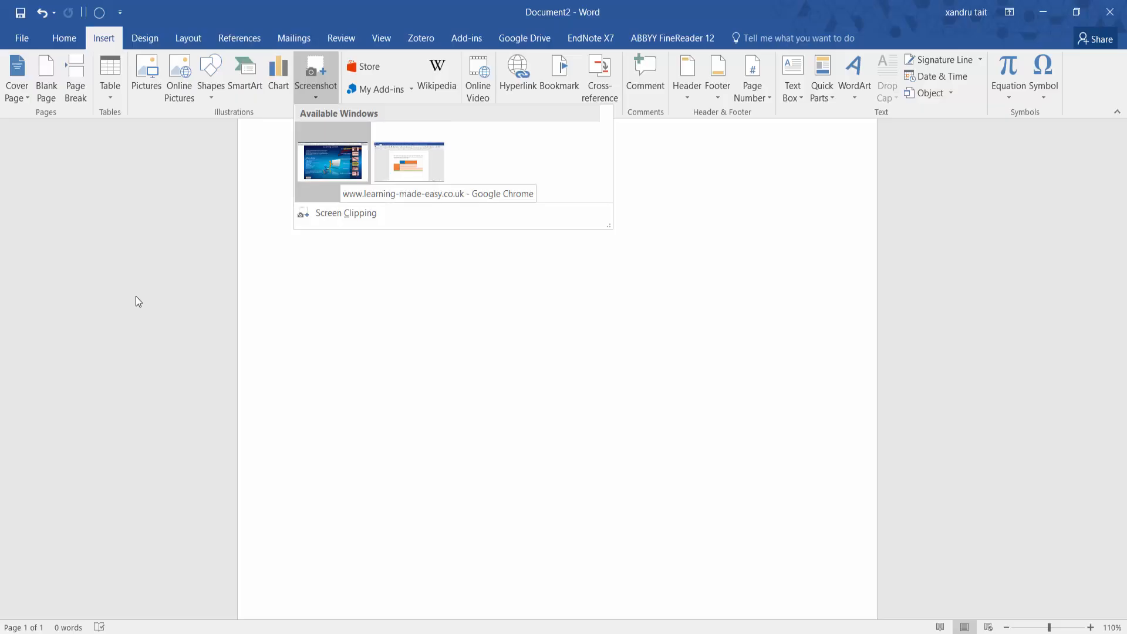
pyautogui.click(335, 167)
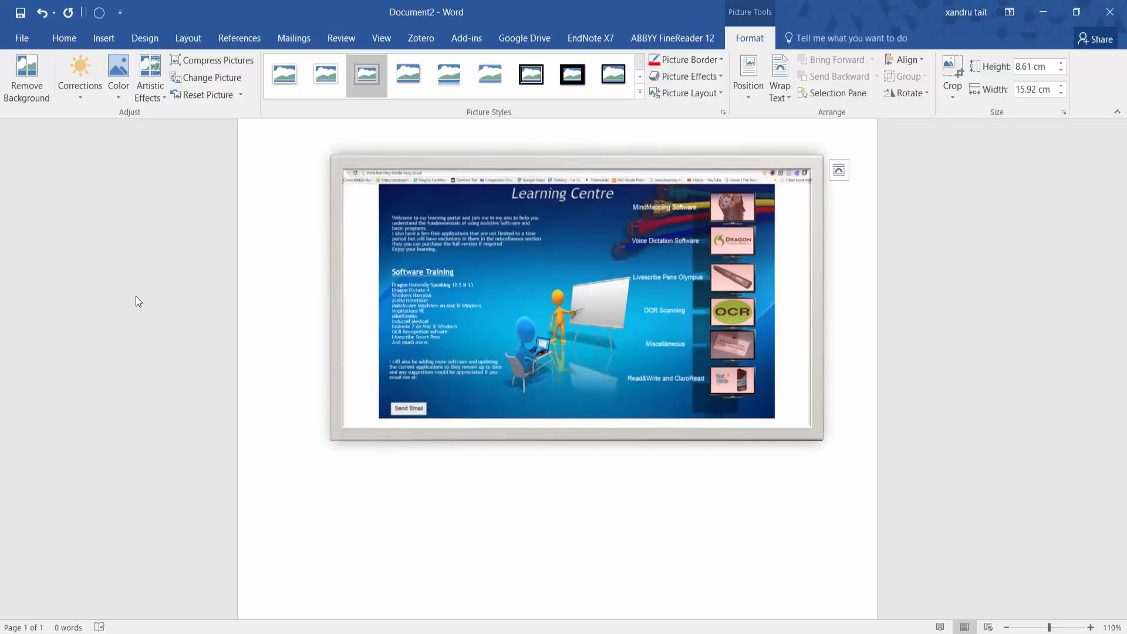
# - Delete the inserted website screenshot from the document
pyautogui.hotkey('alt', 'n')
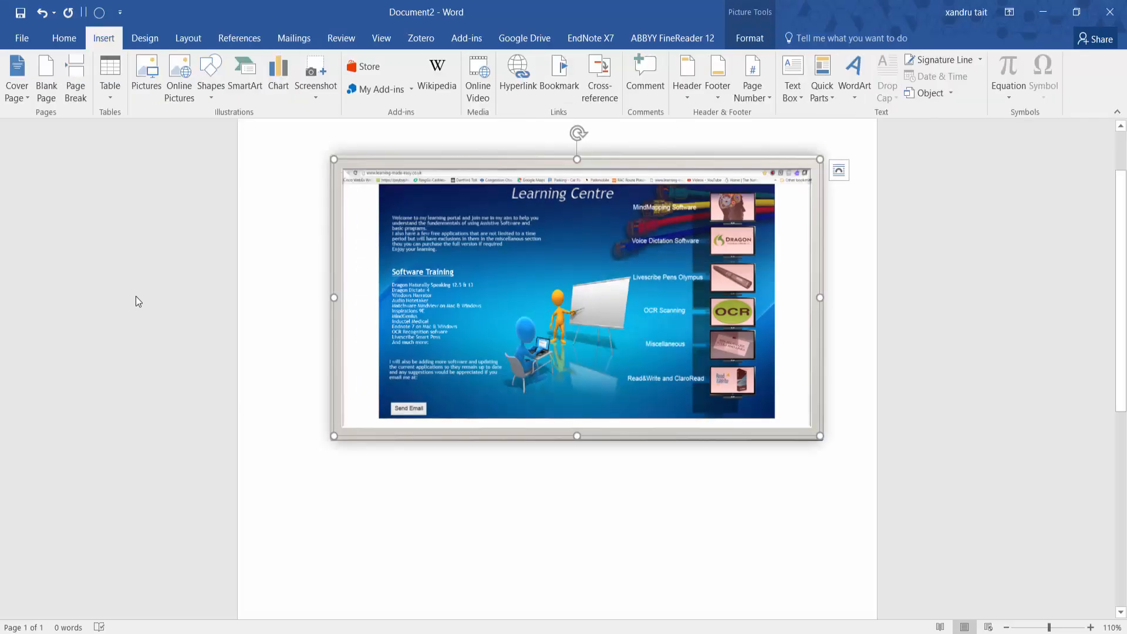
pyautogui.click(136, 296)
pyautogui.press('Delete')
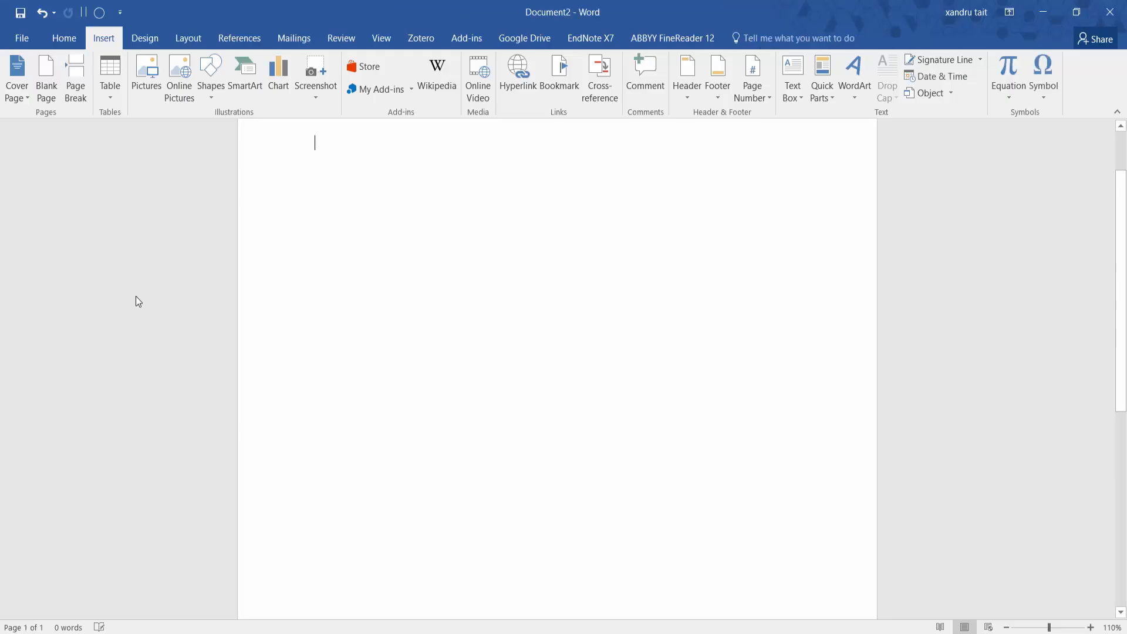
pyautogui.hotkey('alt', 'n')
pyautogui.press('s')
pyautogui.press('c')
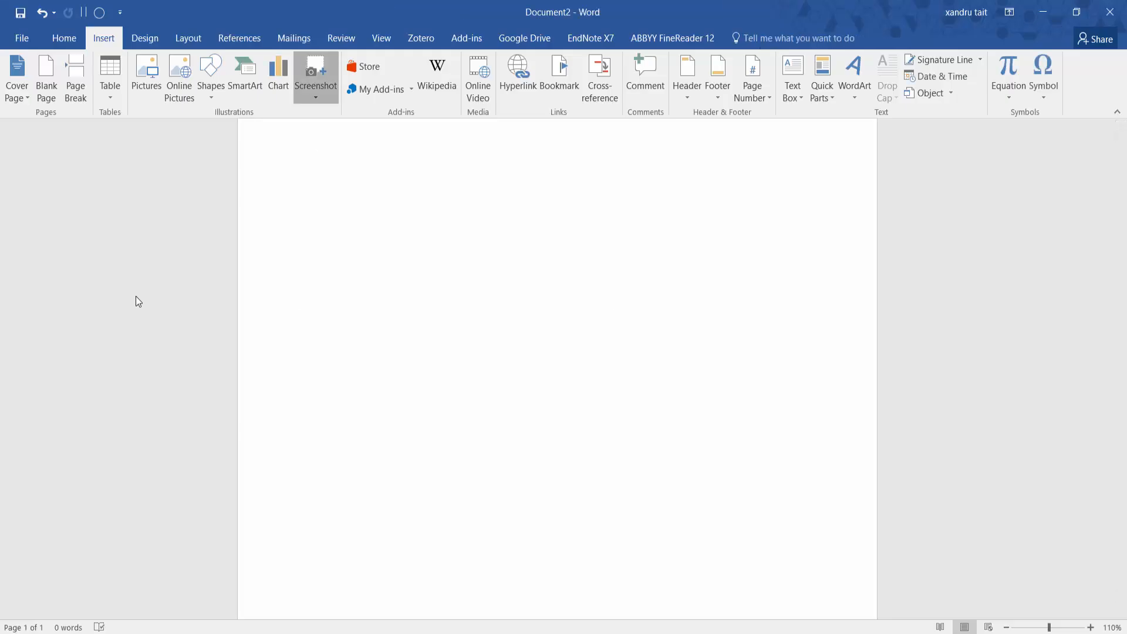
pyautogui.press('c')
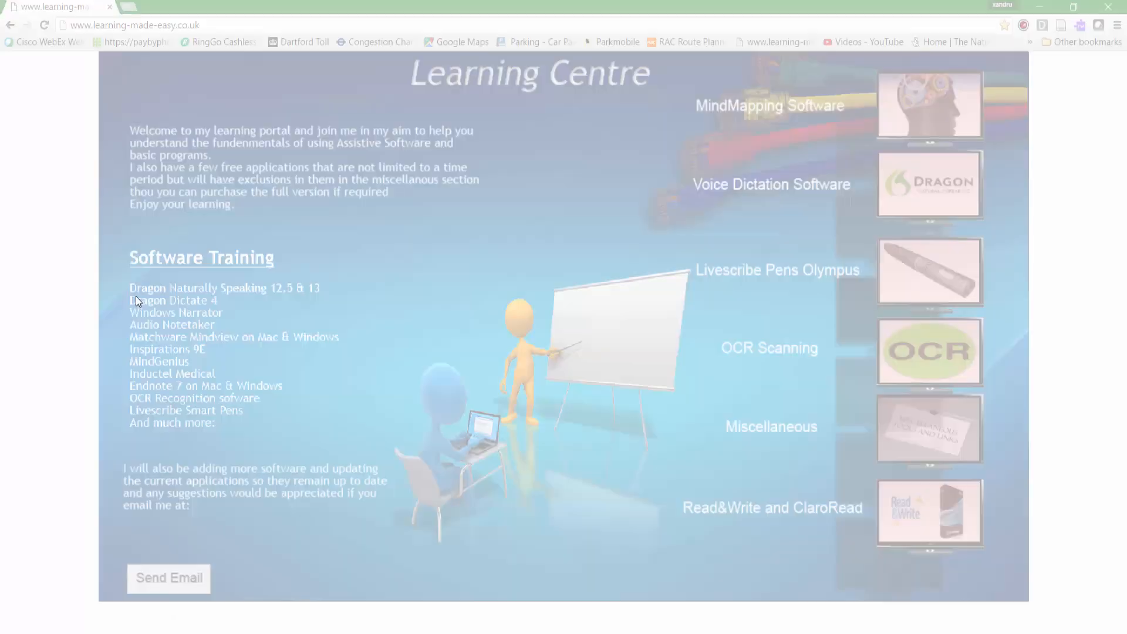
# - Capture the whiteboard illustration on the Learning Centre web page as a screen clipping about 14.9 by 9.25 cm, and delete the inserted picture
pyautogui.moveTo(340, 272); pyautogui.dragTo(793, 543)
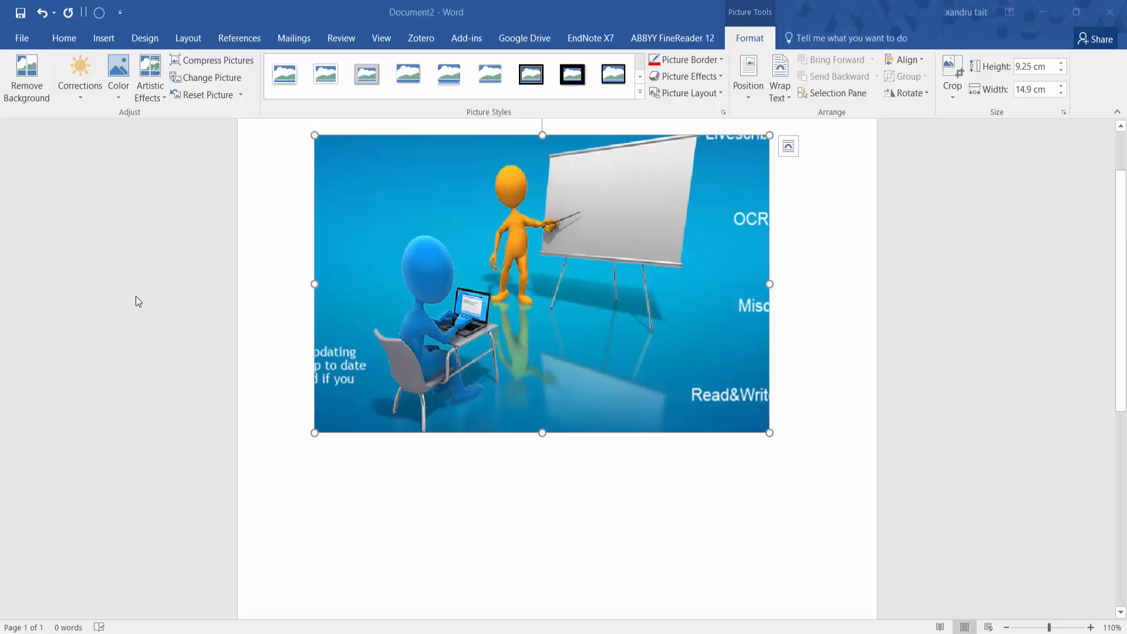
pyautogui.click(104, 38)
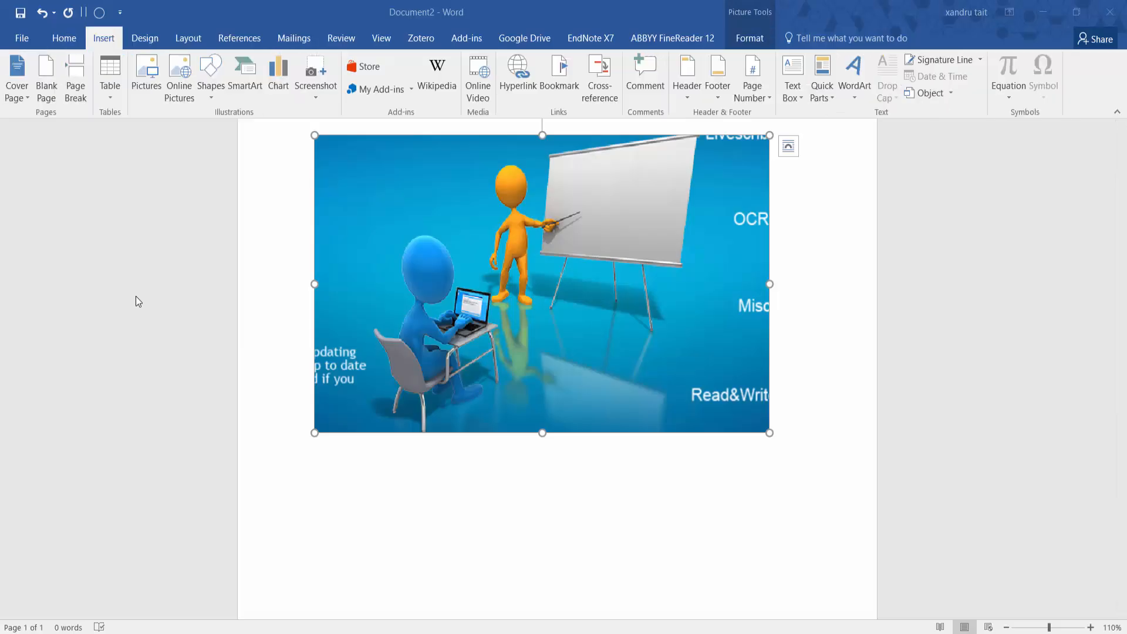
pyautogui.press('Delete')
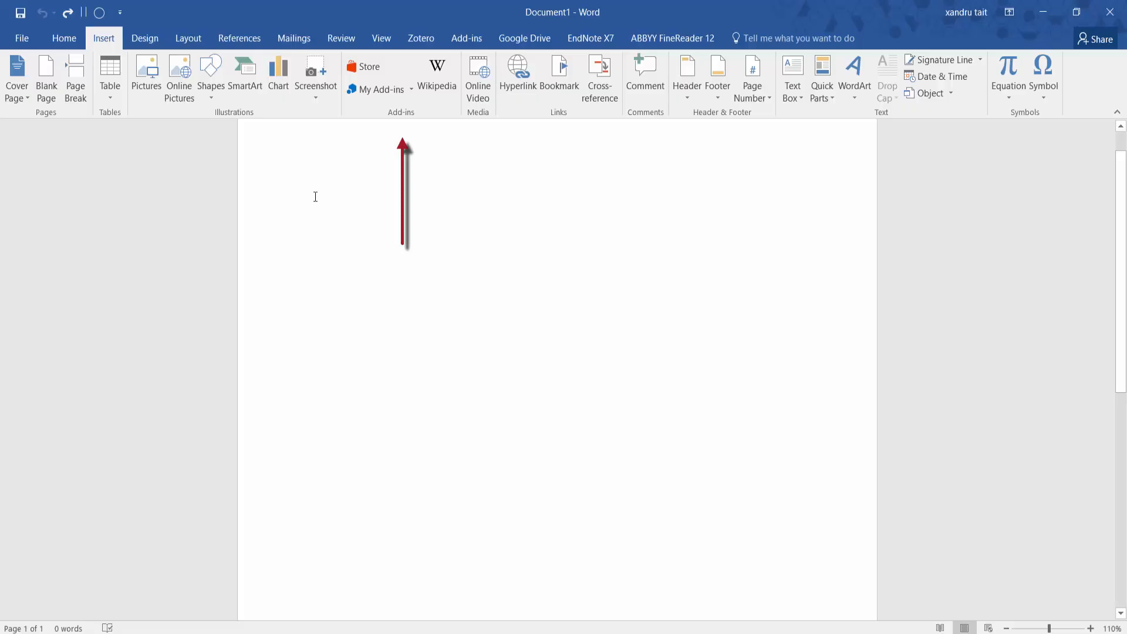
# - Add and trust the free Abbreviation List add-in from the Office Store, and scan the blank document with it
pyautogui.click(370, 67)
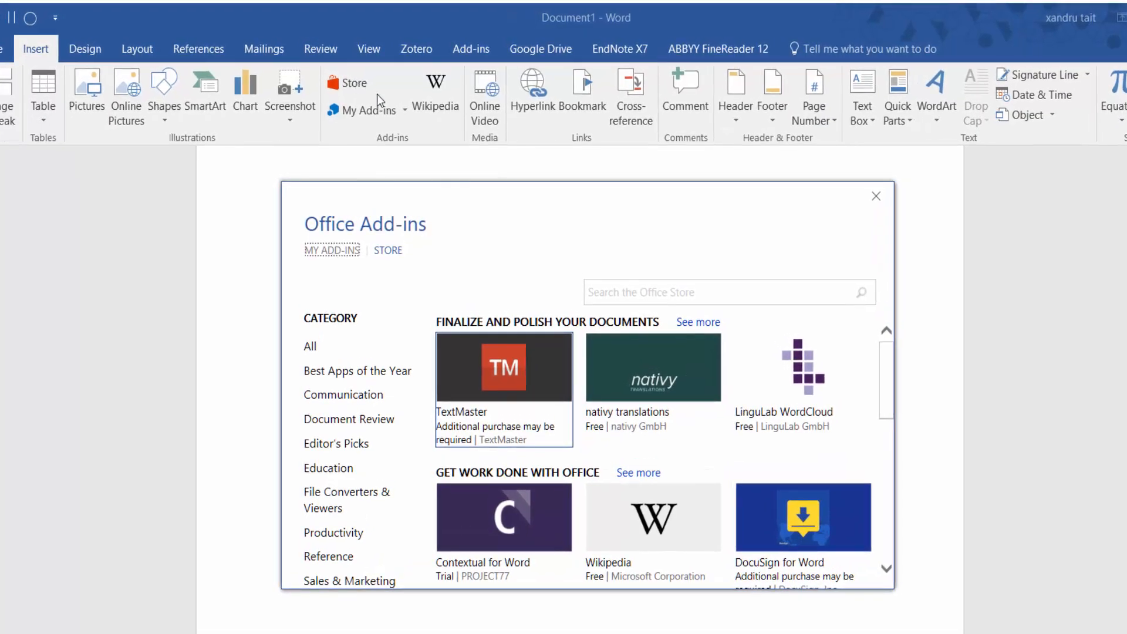
pyautogui.scroll(-2, 639, 437)
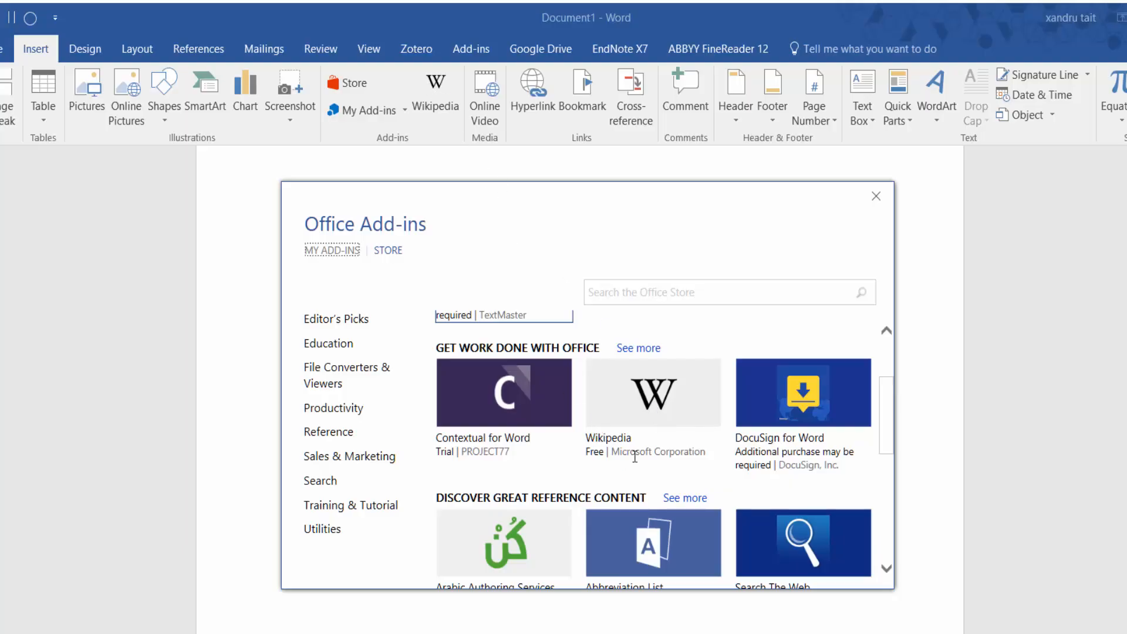
pyautogui.scroll(-3, 639, 464)
pyautogui.scroll(-2, 639, 465)
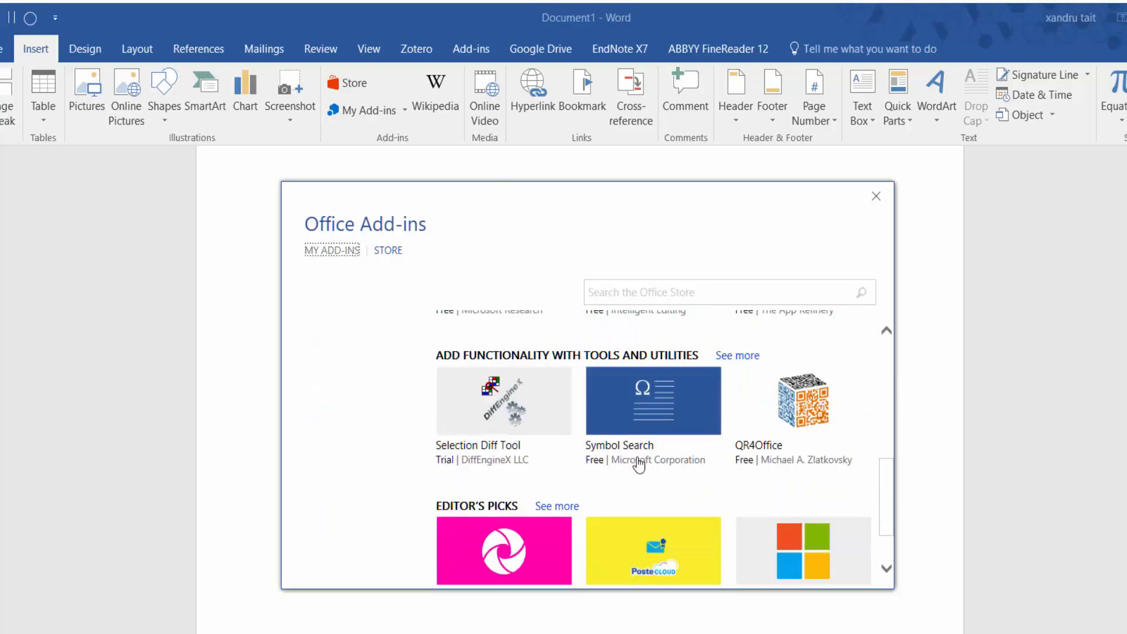
pyautogui.scroll(1, 639, 465)
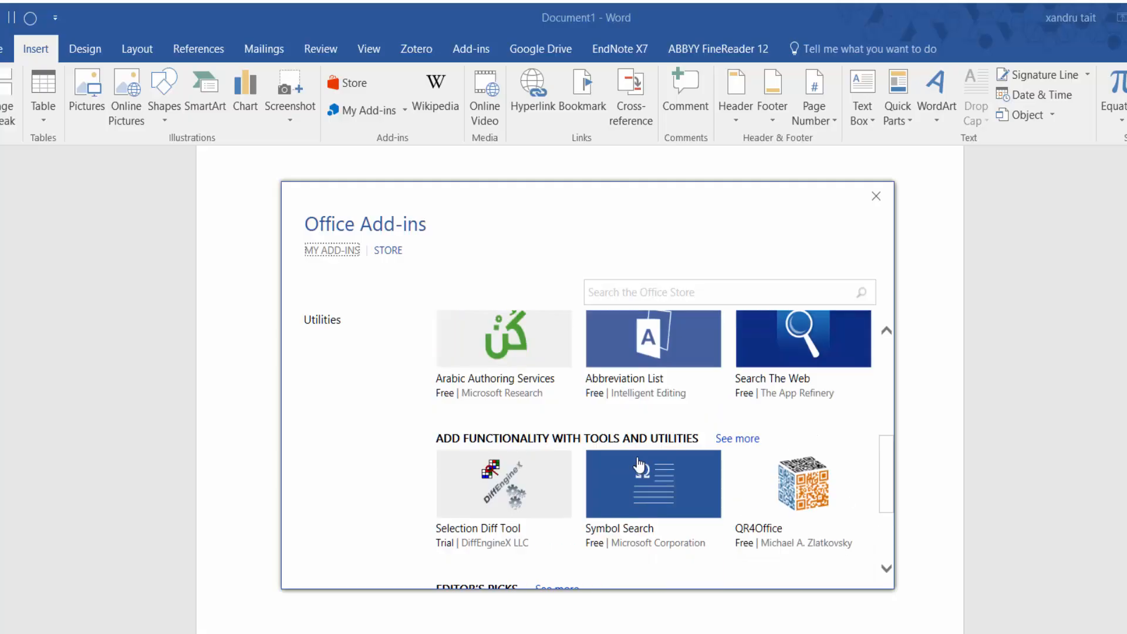
pyautogui.click(666, 339)
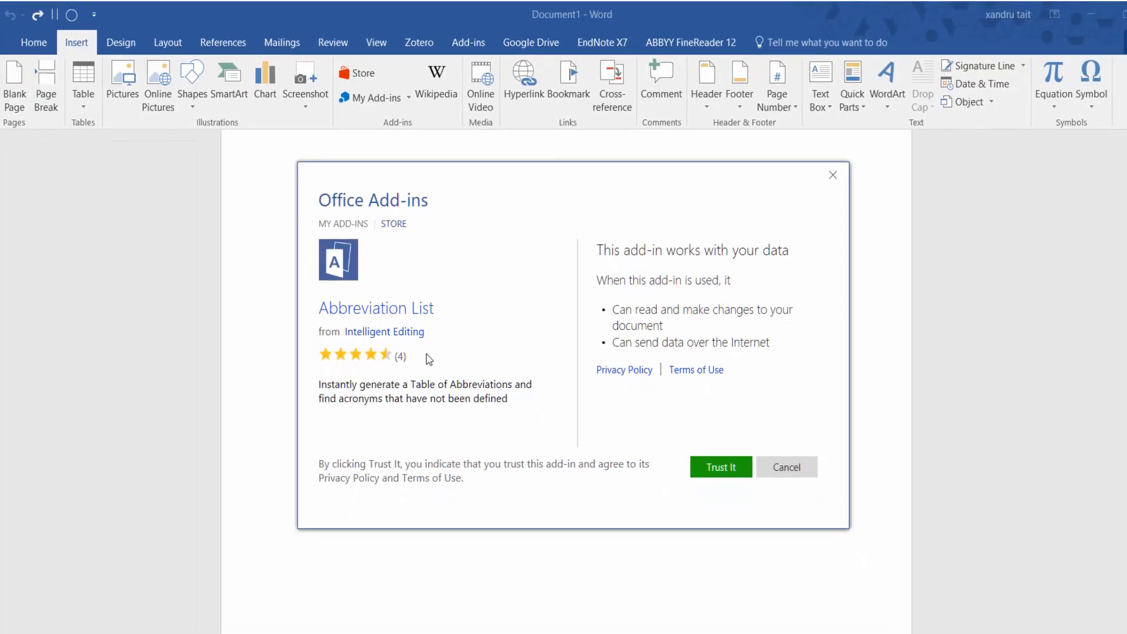
pyautogui.click(719, 467)
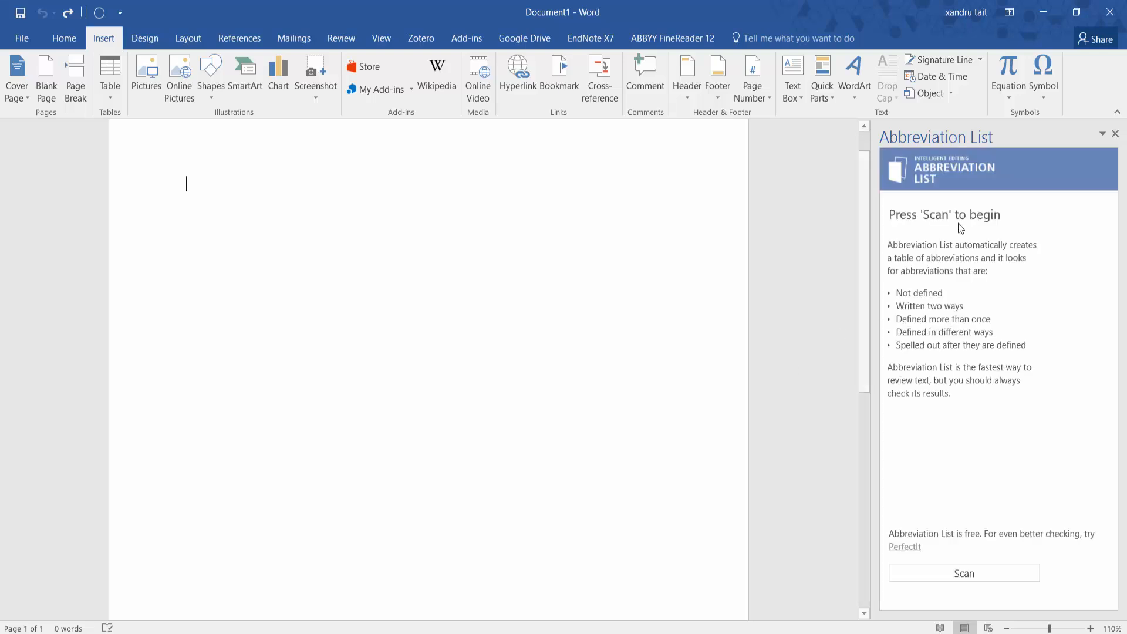
pyautogui.click(960, 575)
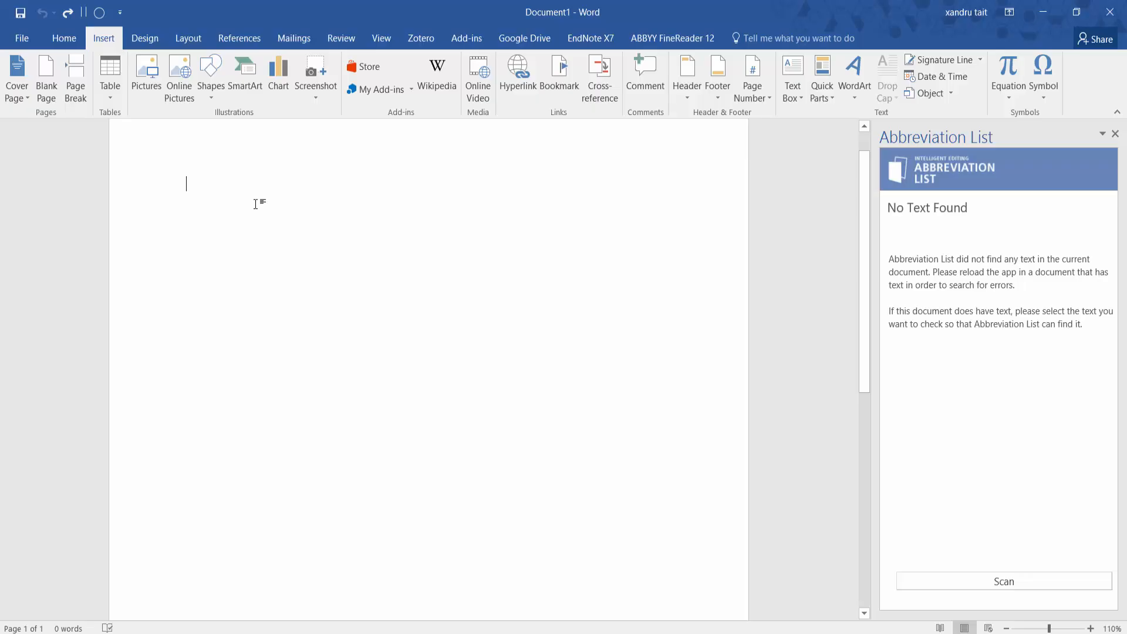
# - Fill the document with sample text using =rand() and scan it for abbreviations with the Abbreviation List add-in
pyautogui.write('=rand')
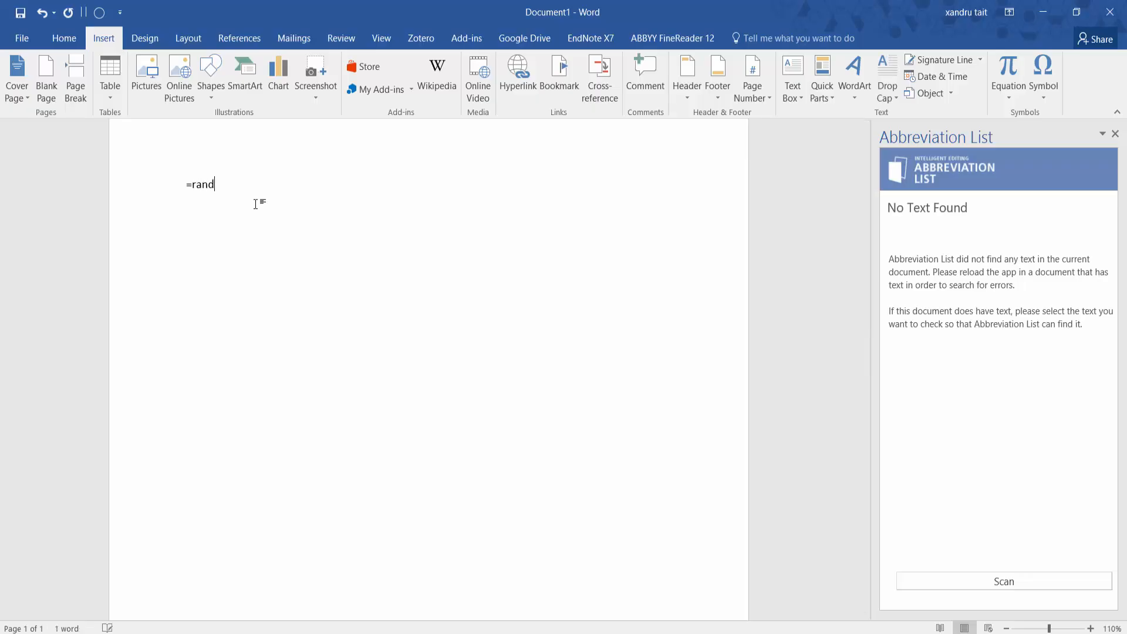
pyautogui.write('()')
pyautogui.press('Return')
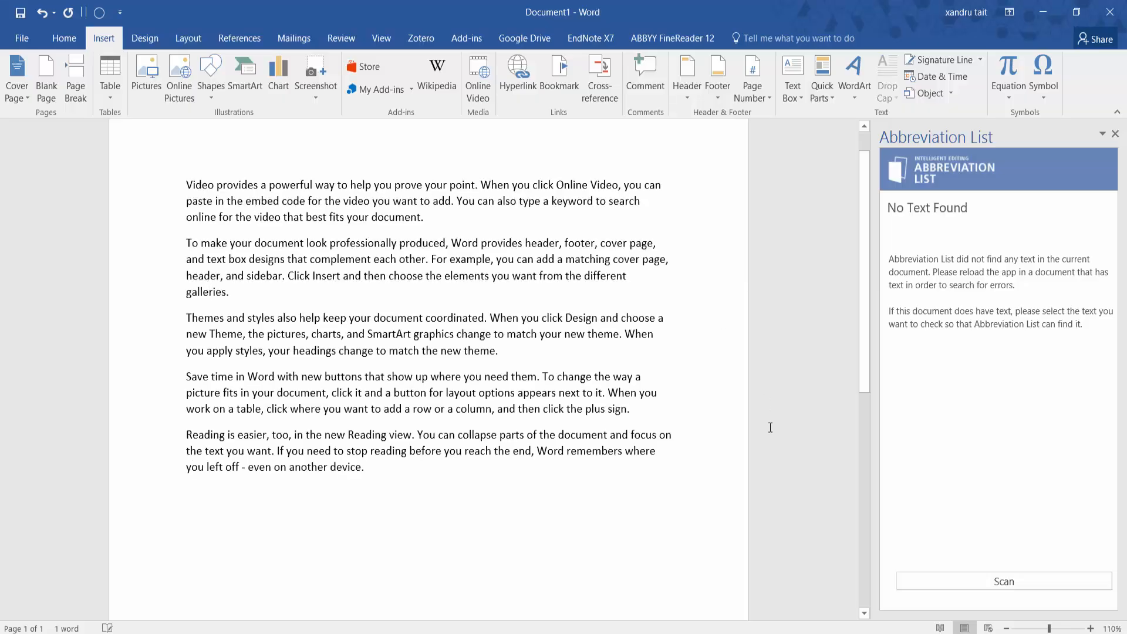
pyautogui.click(987, 581)
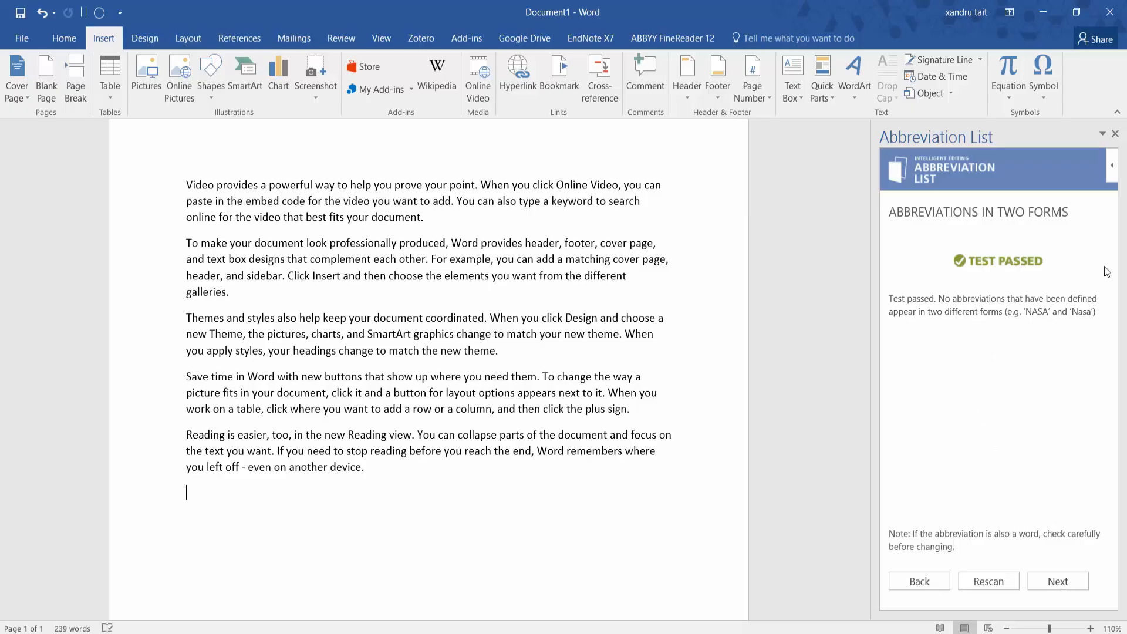
pyautogui.click(1115, 134)
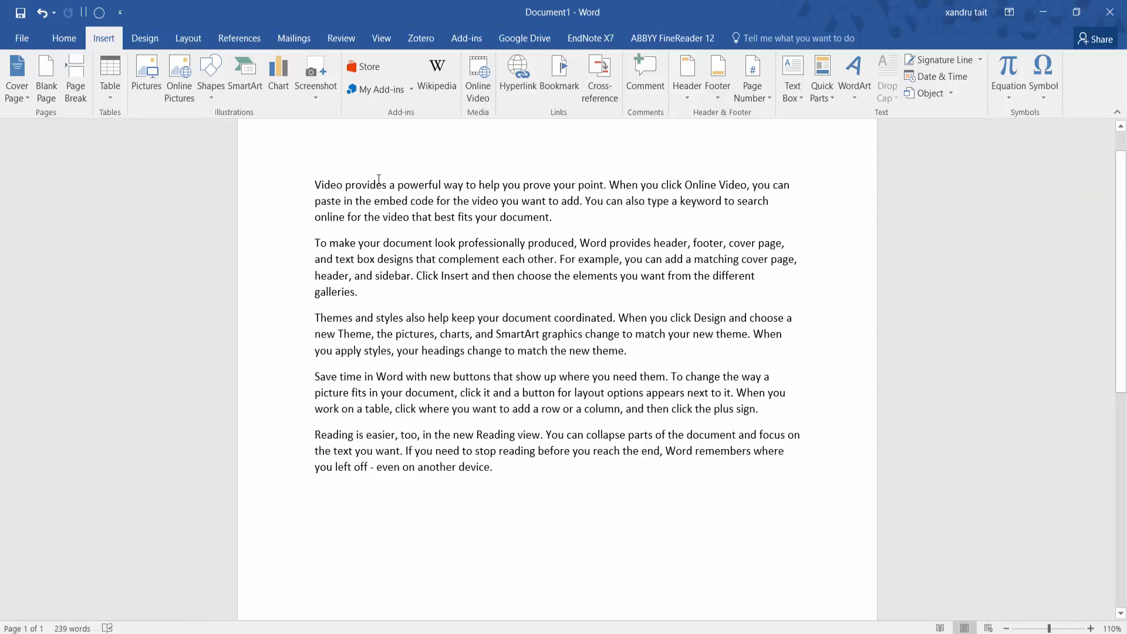
# - Browse the Reference category of add-ins in the Office Store
pyautogui.click(365, 67)
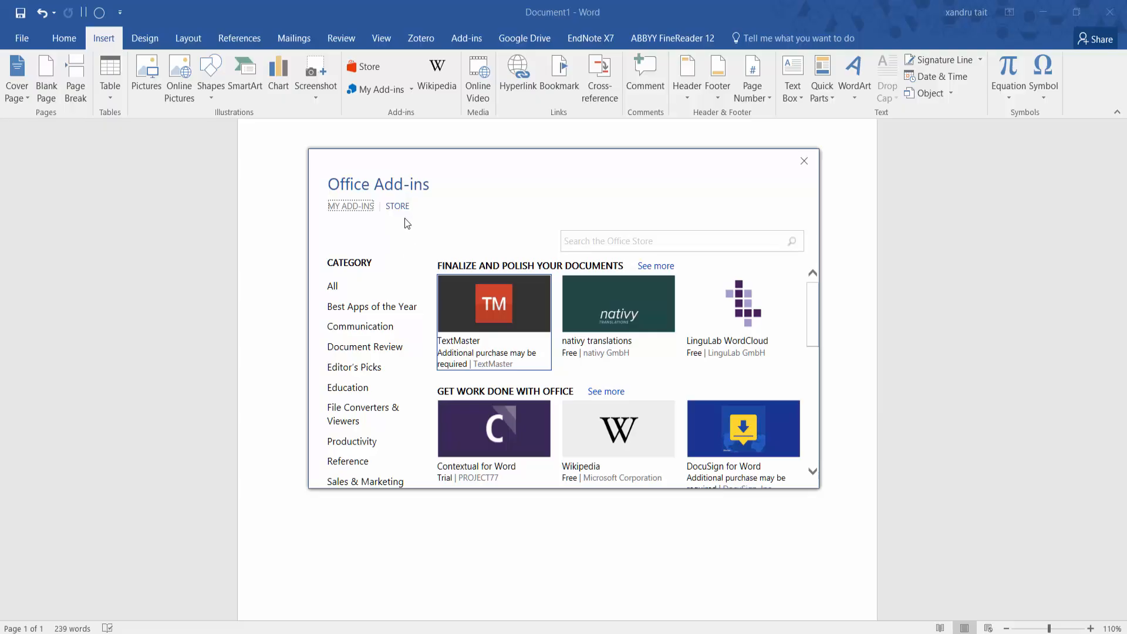
pyautogui.scroll(-3, 361, 370)
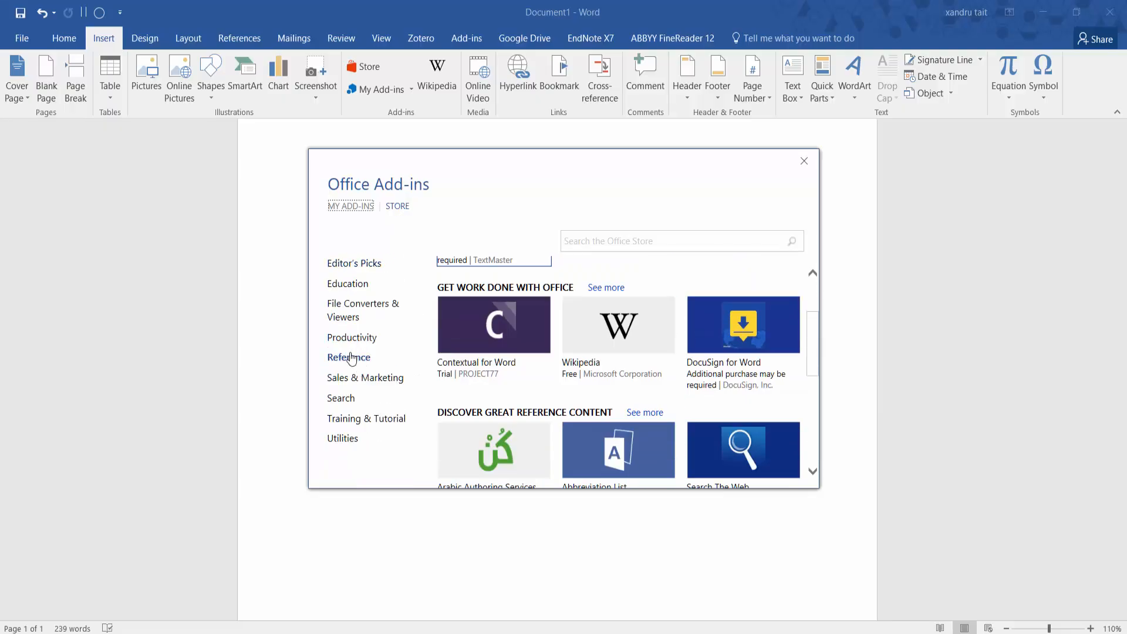
pyautogui.click(350, 358)
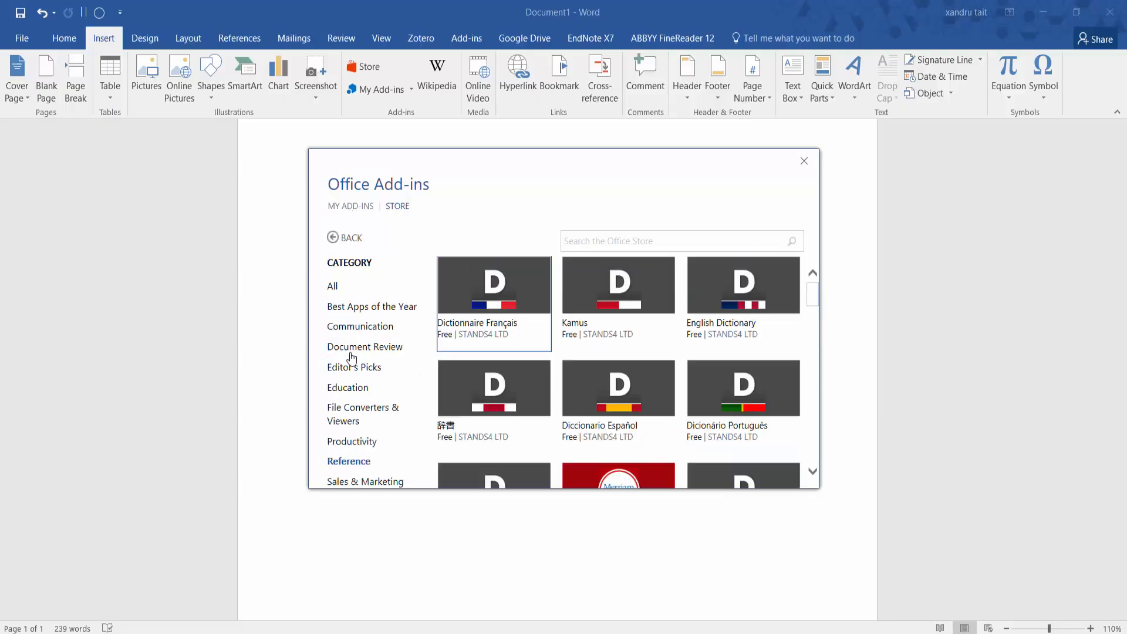
pyautogui.click(398, 208)
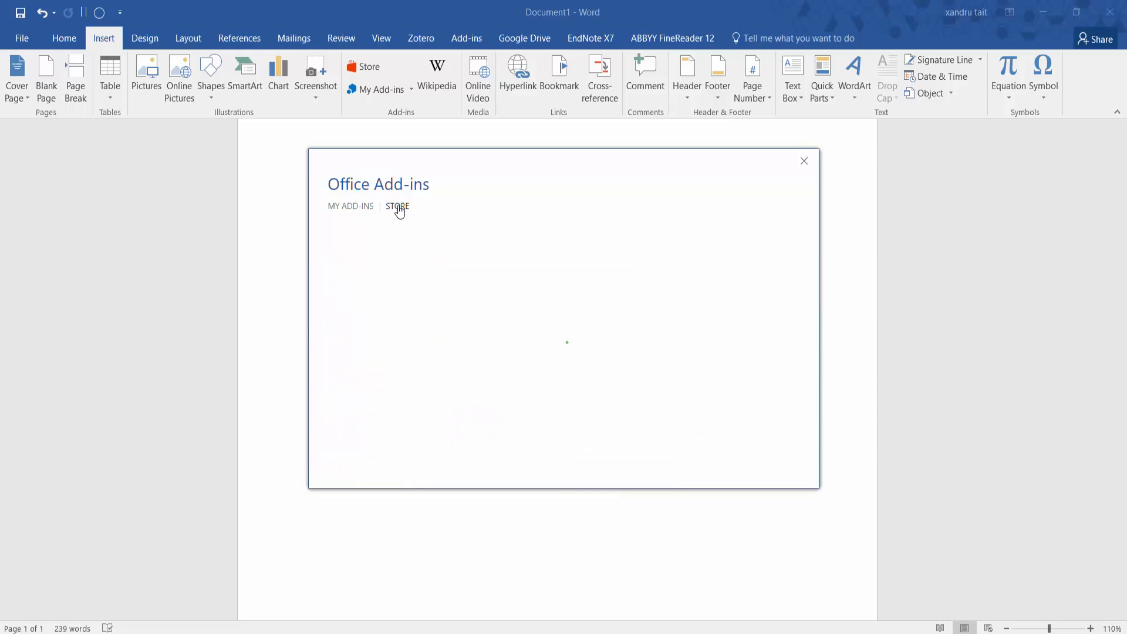
pyautogui.click(804, 160)
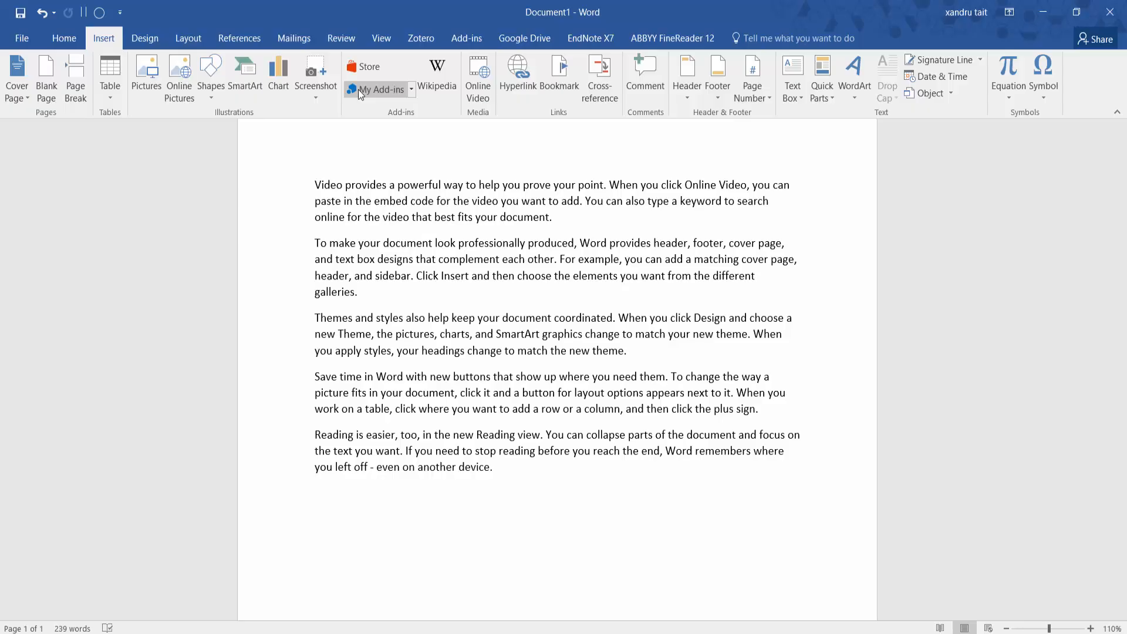
# - Remove Abbreviation List from the recently used add-ins
pyautogui.click(411, 91)
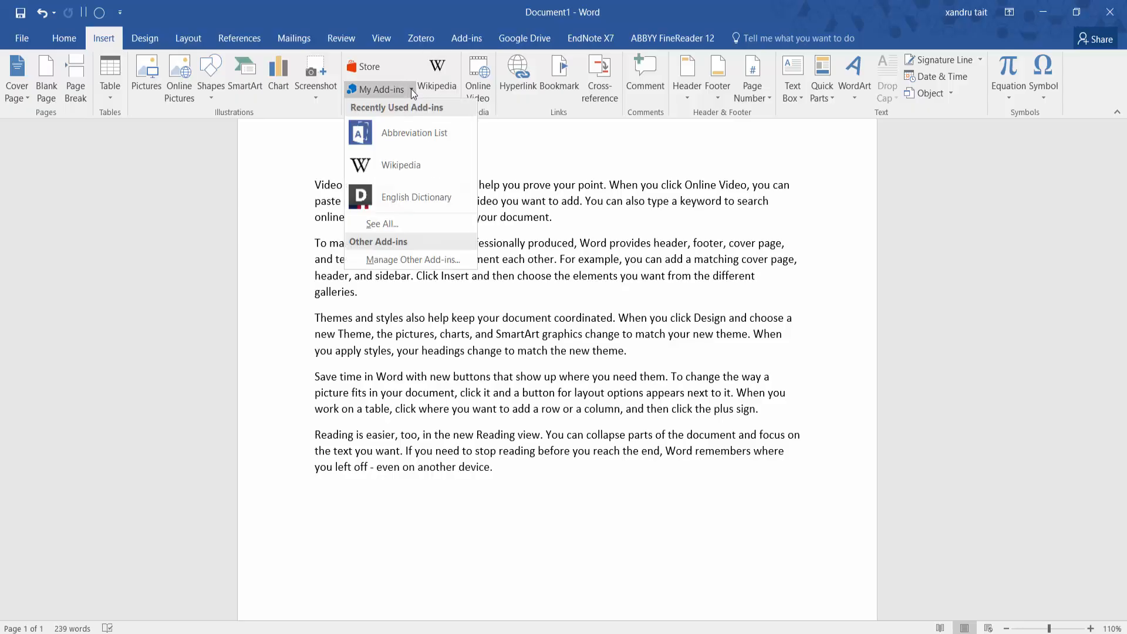
pyautogui.rightClick(406, 146)
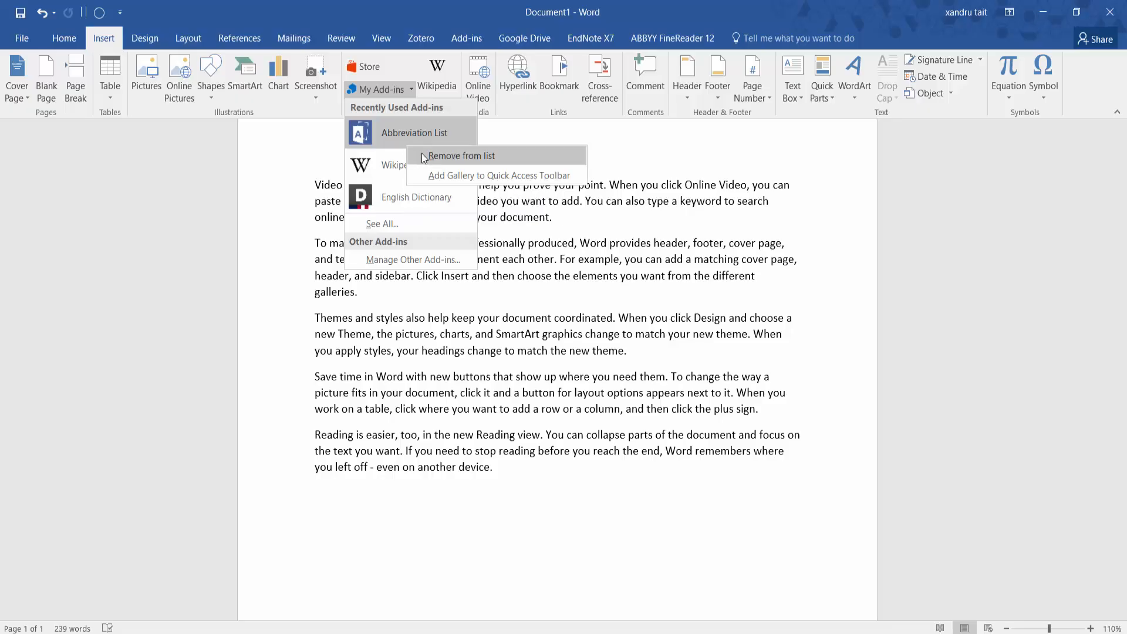
pyautogui.click(423, 156)
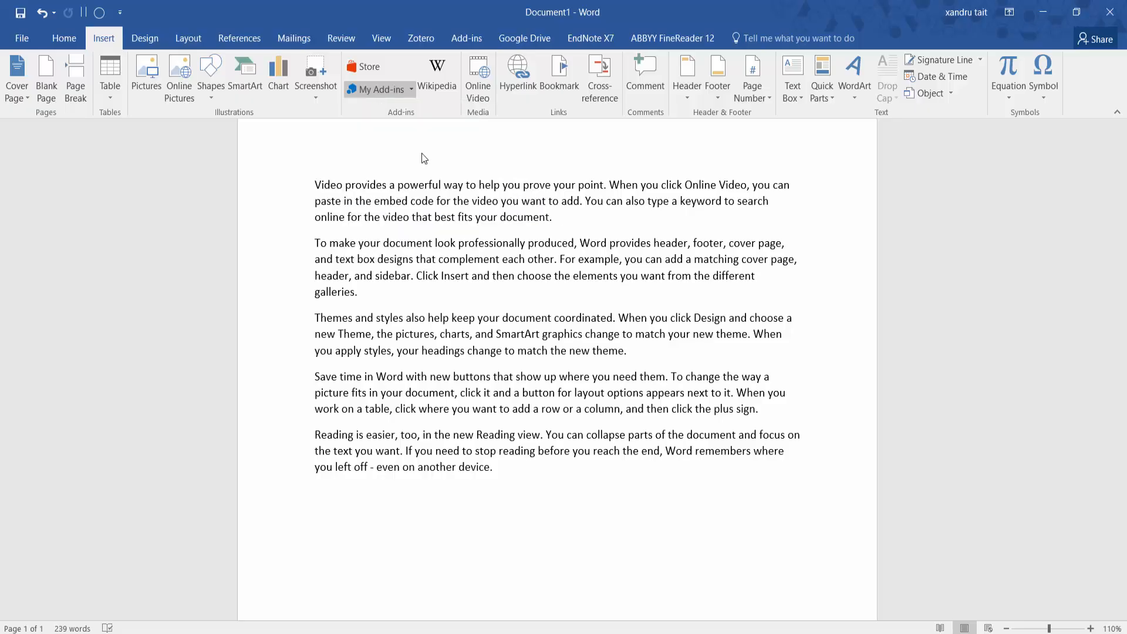
# - Look up "Video" with the Wikipedia add-in and close the add-in without inserting anything
pyautogui.click(412, 89)
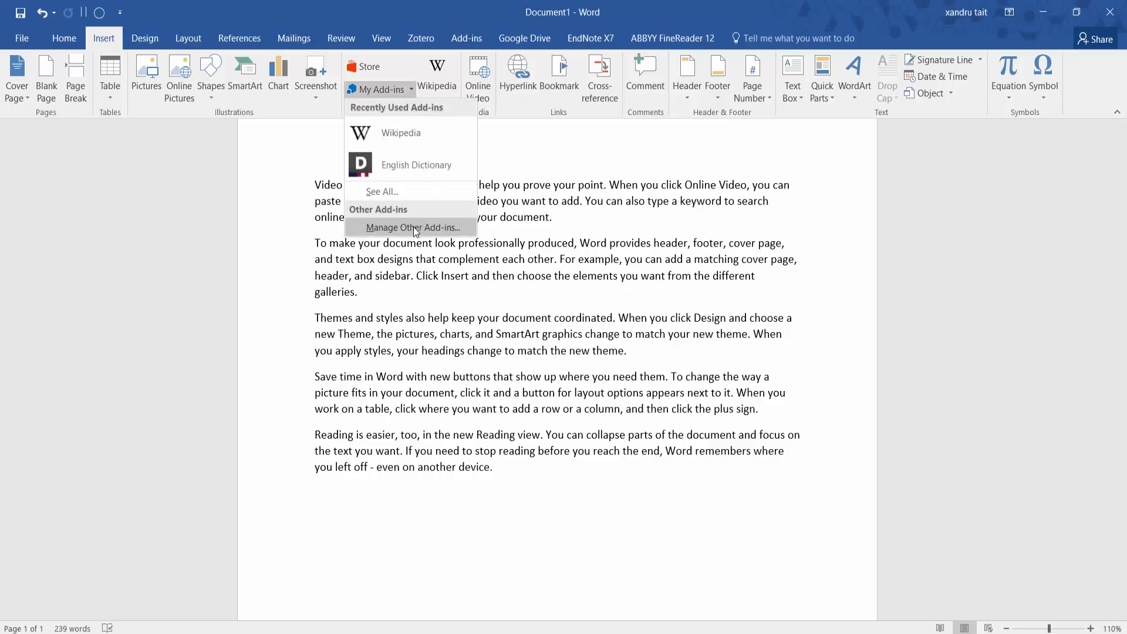
pyautogui.click(403, 136)
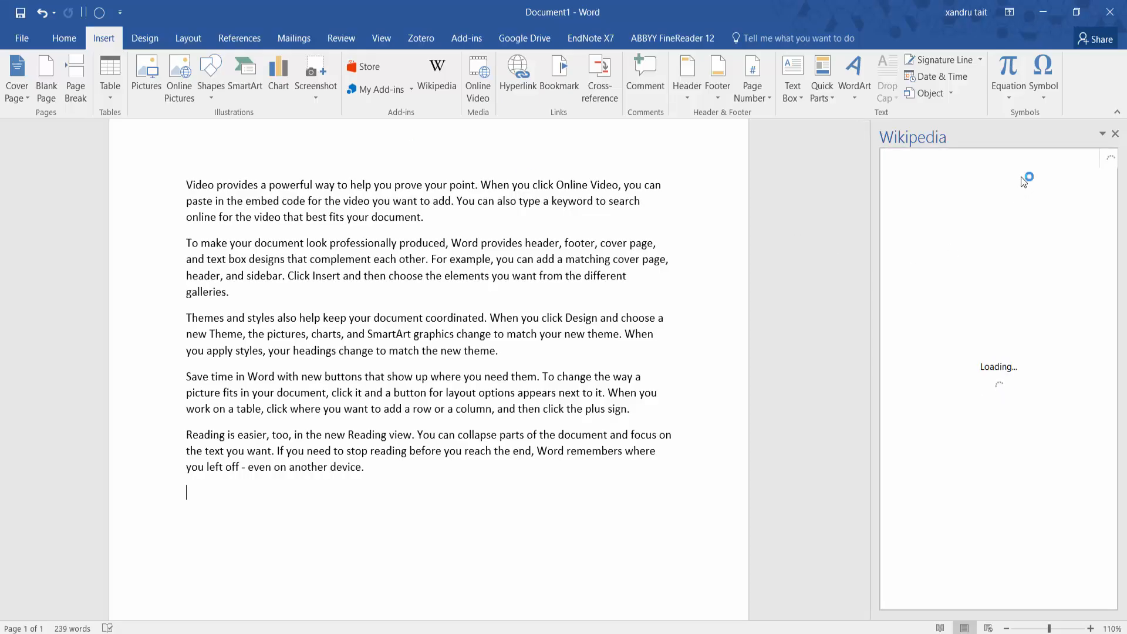
pyautogui.click(899, 212)
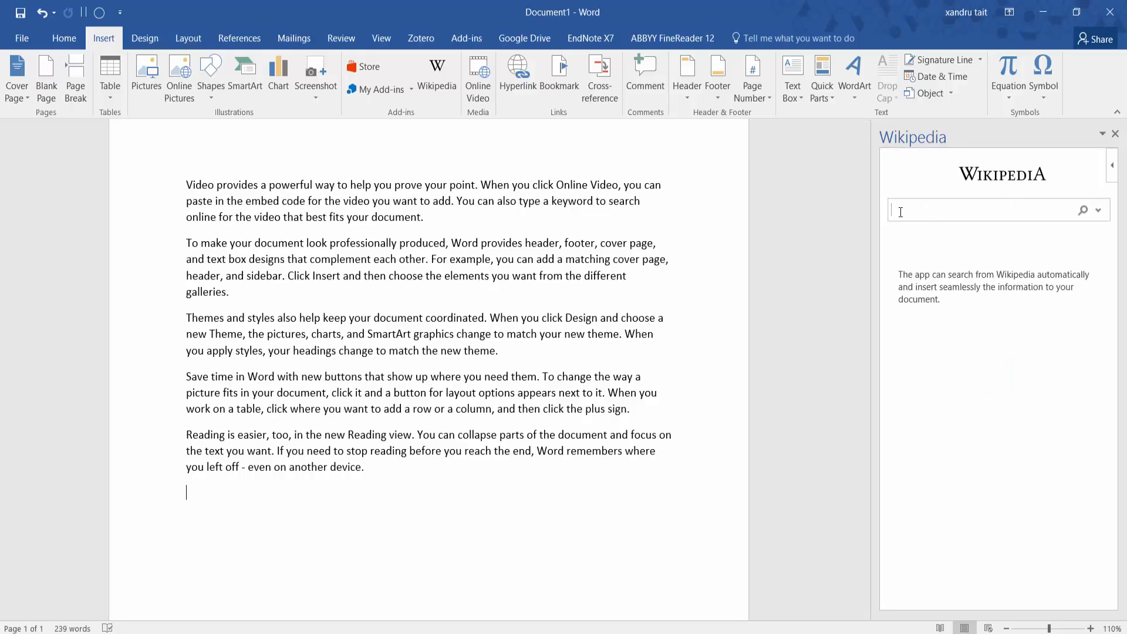
pyautogui.write('Video')
pyautogui.press('Return')
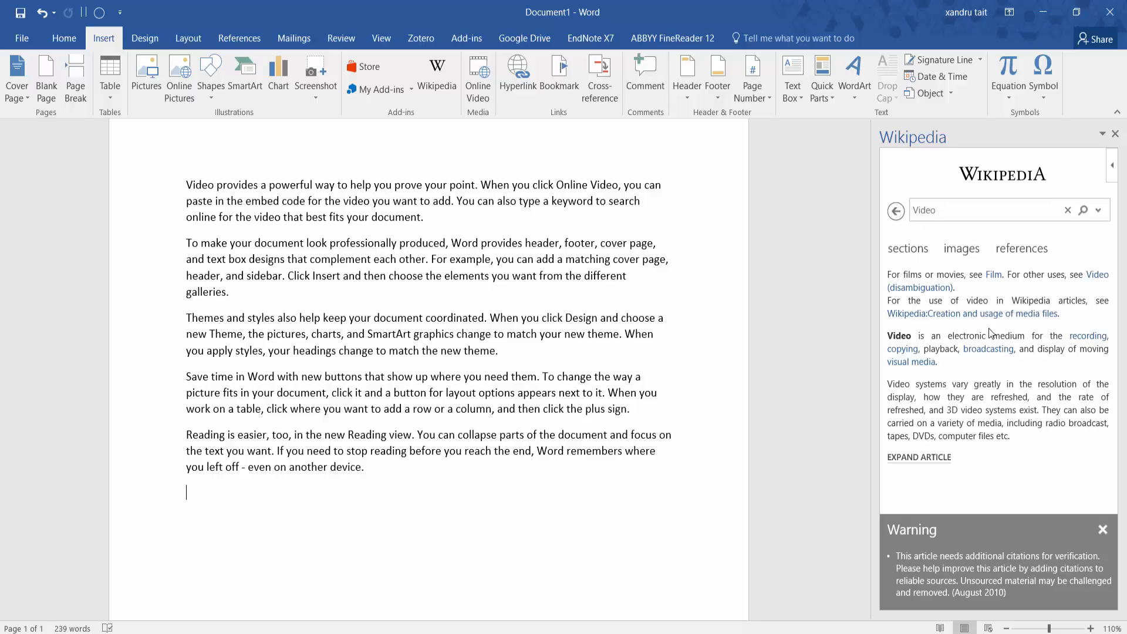
pyautogui.click(1103, 529)
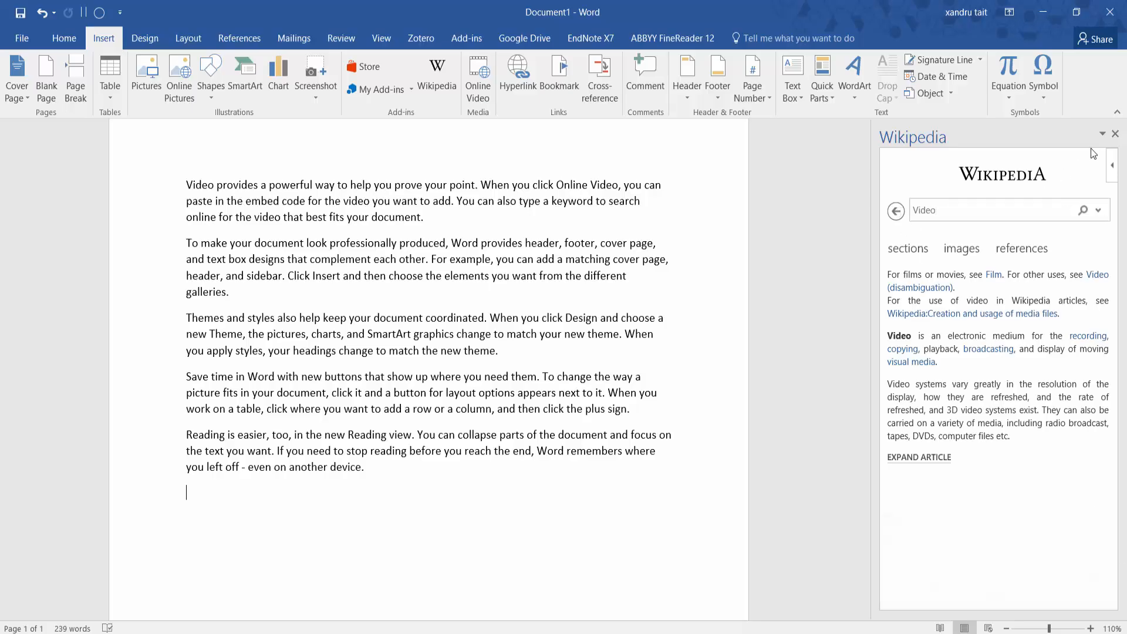
pyautogui.click(1115, 133)
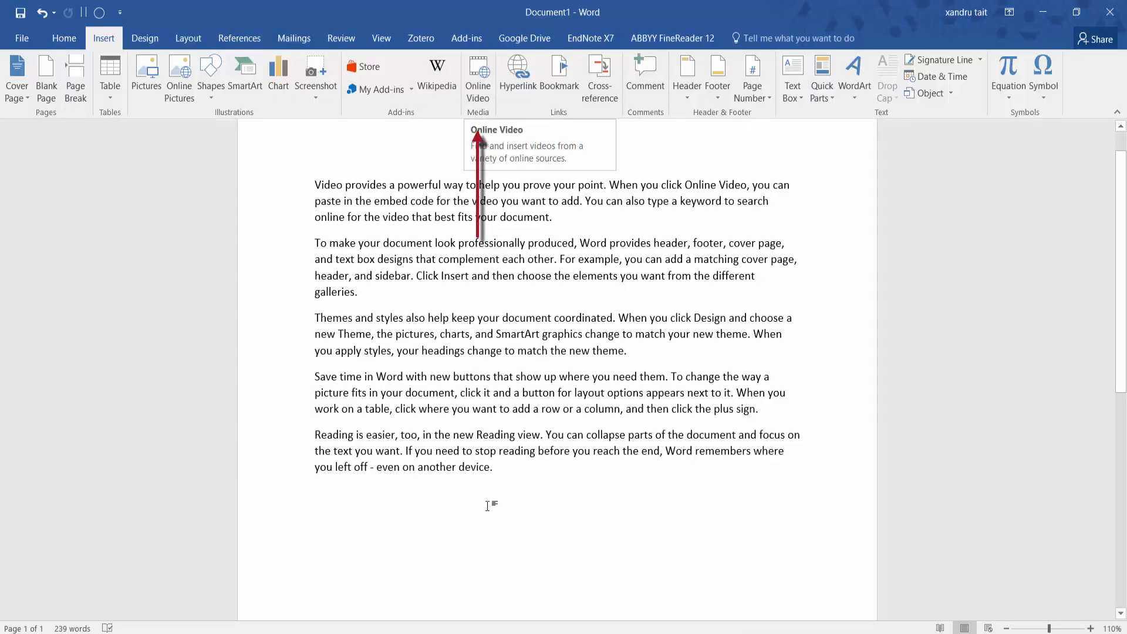
# - Delete all the sample text and search YouTube by the author's full name for an online video to insert
pyautogui.hotkey('ctrl', 'a')
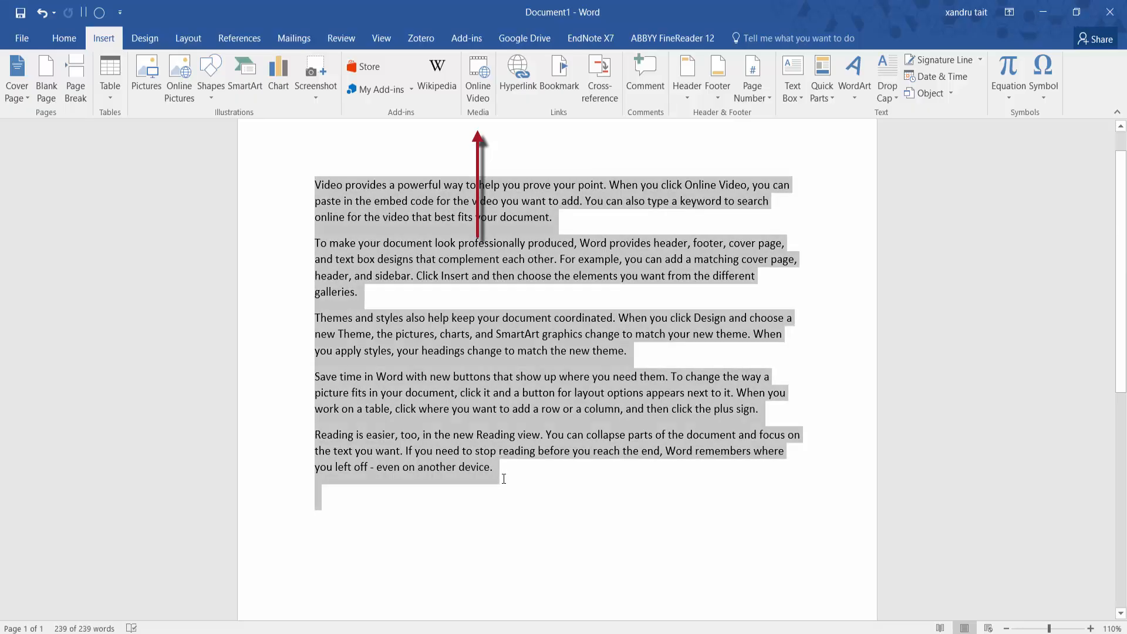
pyautogui.press('Delete')
pyautogui.click(475, 69)
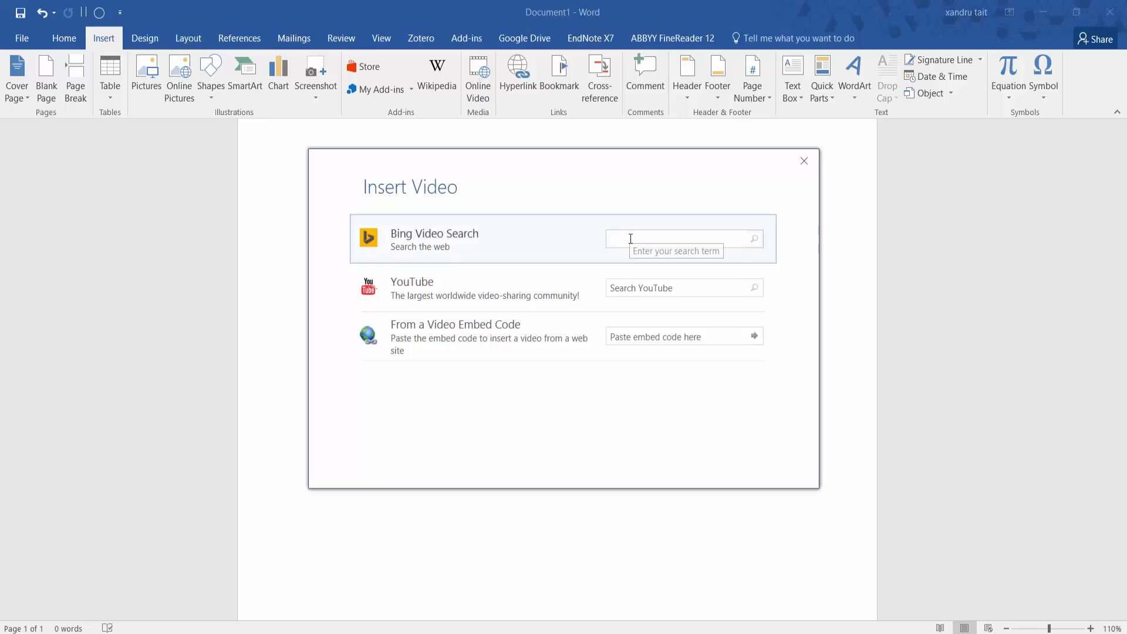
pyautogui.click(649, 286)
pyautogui.write('xandru ta')
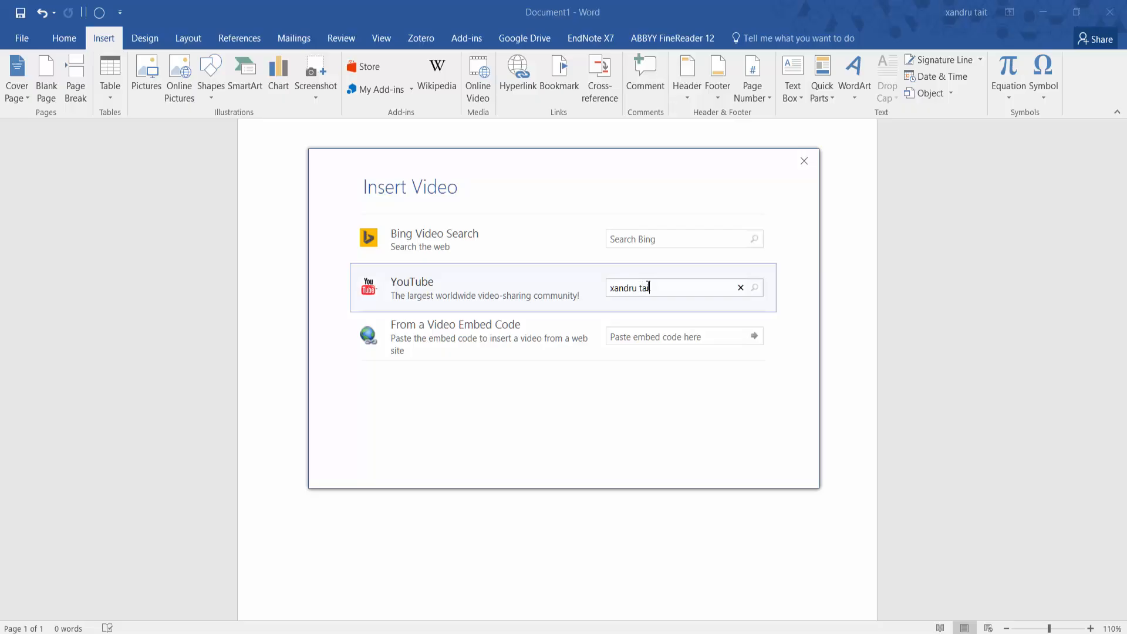
pyautogui.write('it')
pyautogui.press('Return')
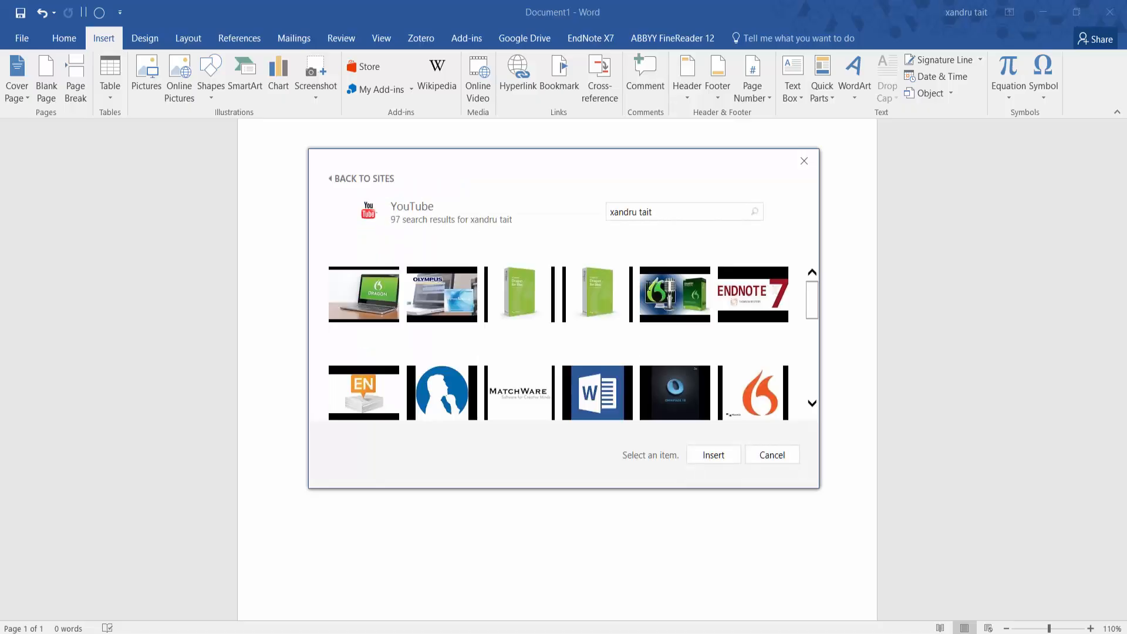
# - Insert the YouTube video "Microsoft Word 2016 Part 1 Home Tab" and shrink it to about 9.6 by 7.2 cm
pyautogui.scroll(-2, 702, 327)
pyautogui.click(588, 314)
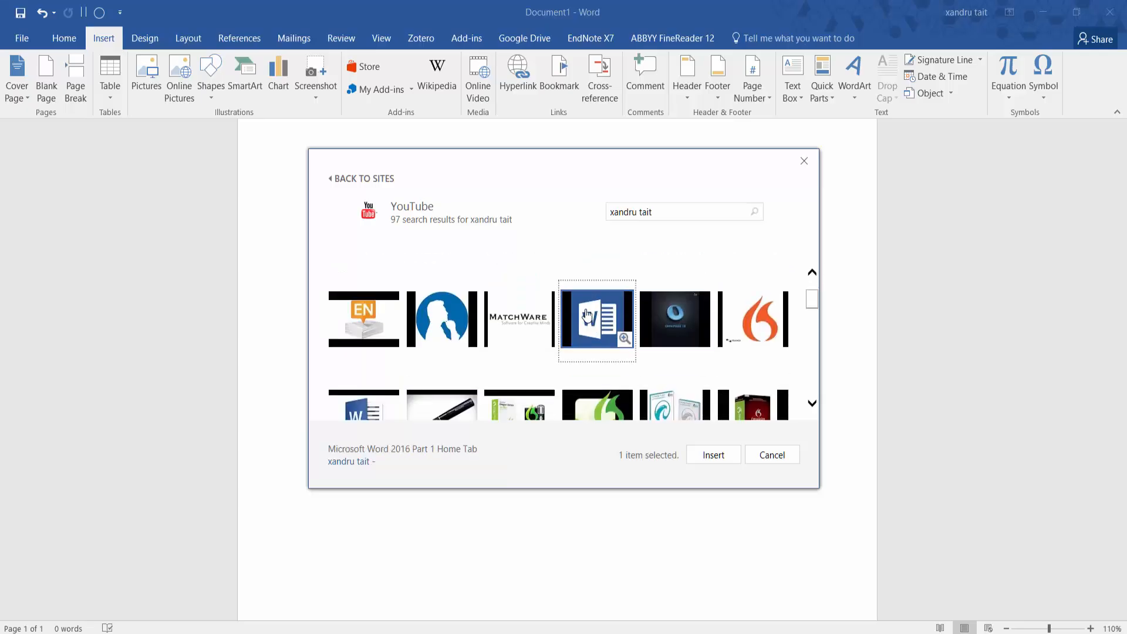
pyautogui.click(714, 456)
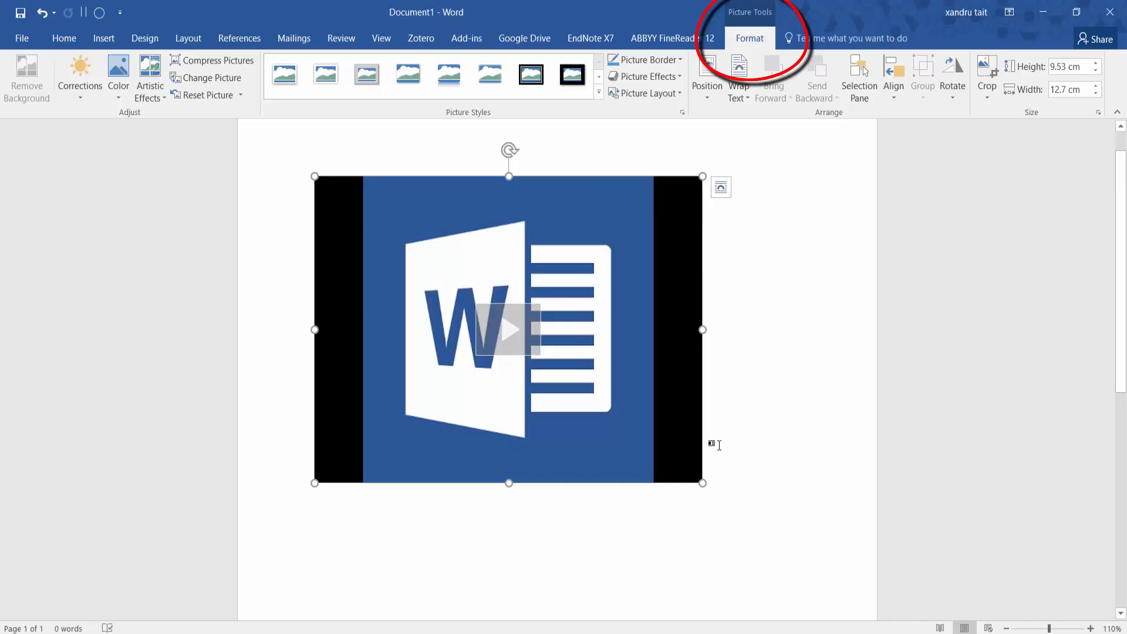
pyautogui.moveTo(703, 482); pyautogui.dragTo(608, 408)
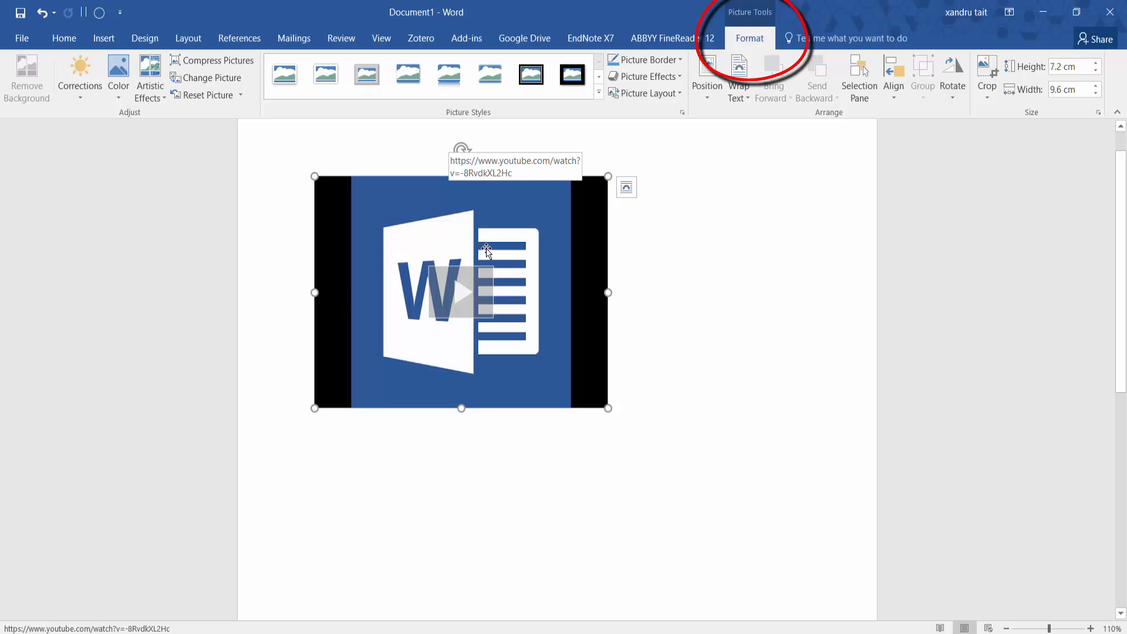
# - Try out picture styles on the inserted video and apply the grey metal frame style
pyautogui.click(531, 75)
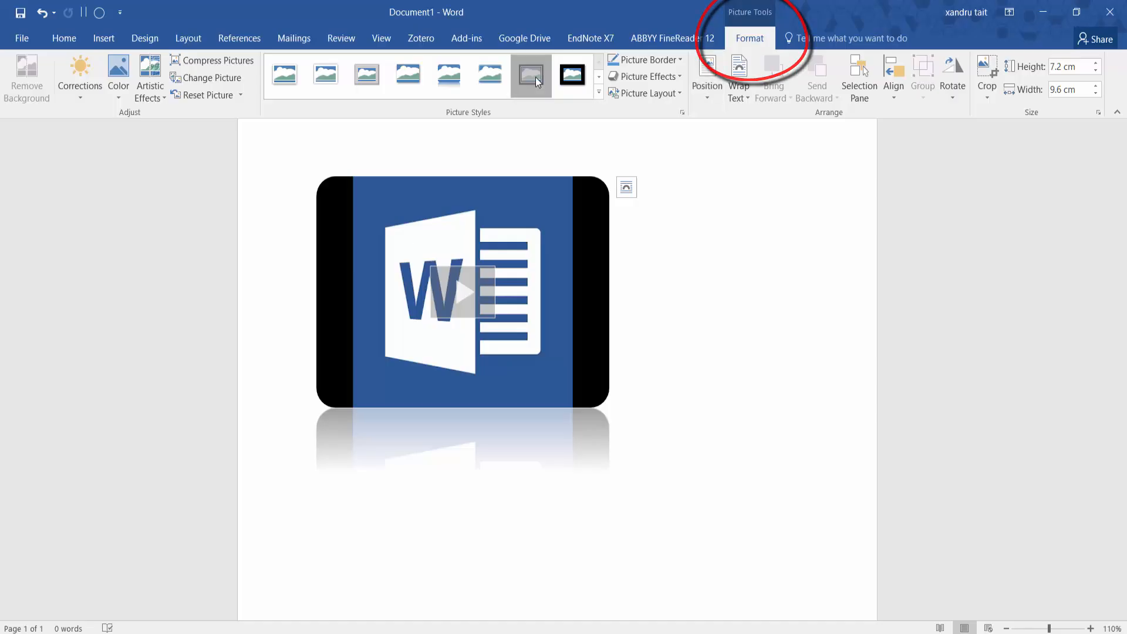
pyautogui.click(558, 78)
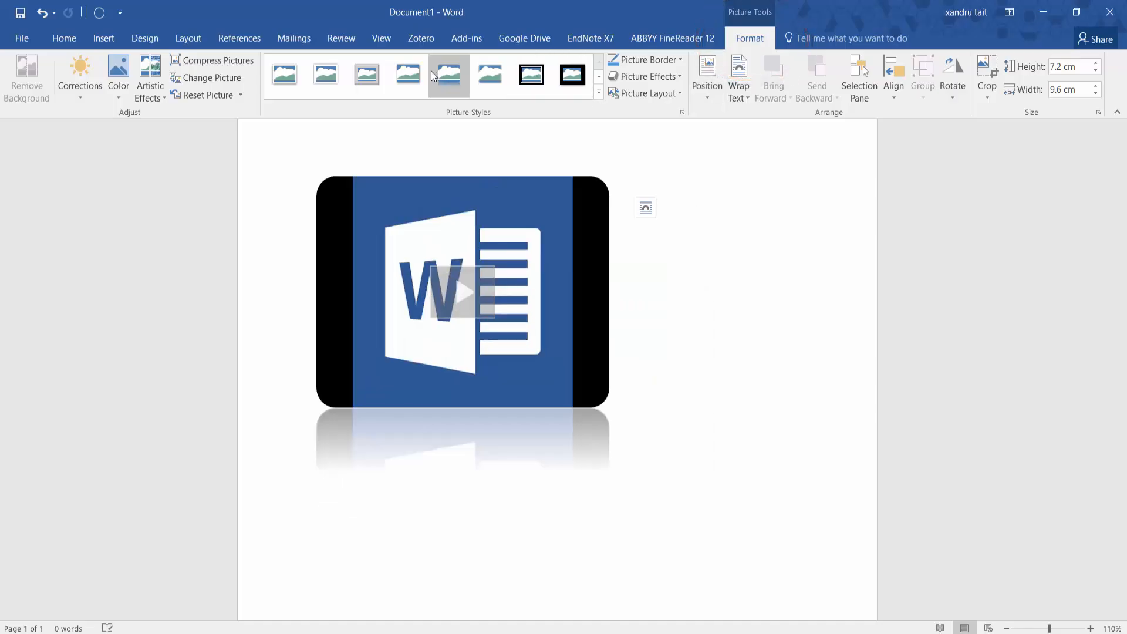
pyautogui.click(374, 72)
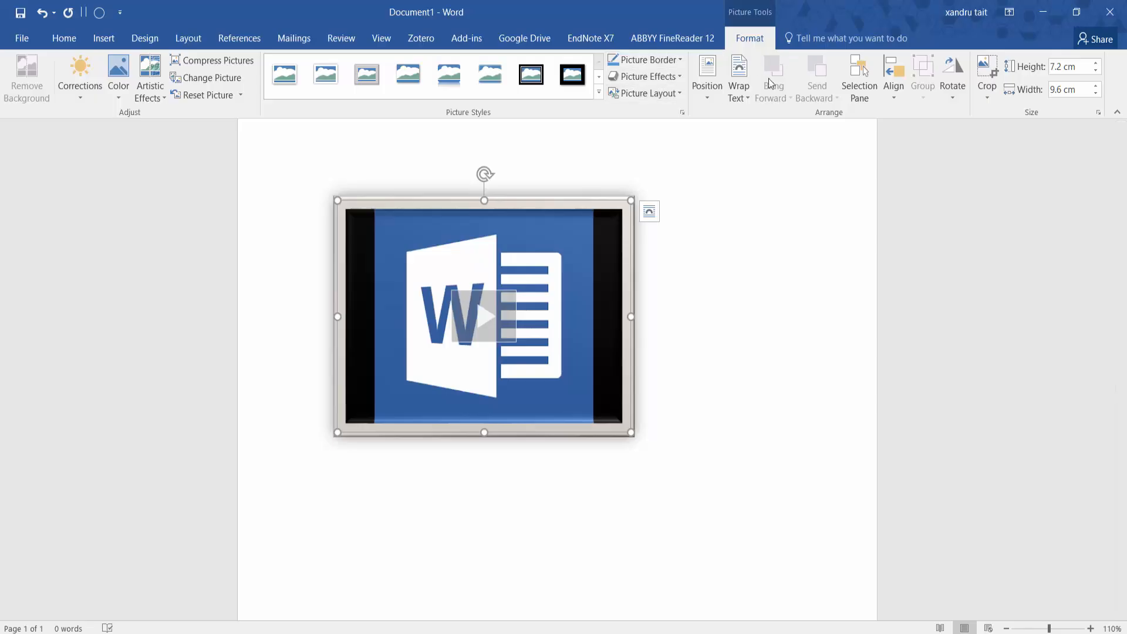
# - Play the embedded video in the document, view its share options and close the player
pyautogui.click(498, 319)
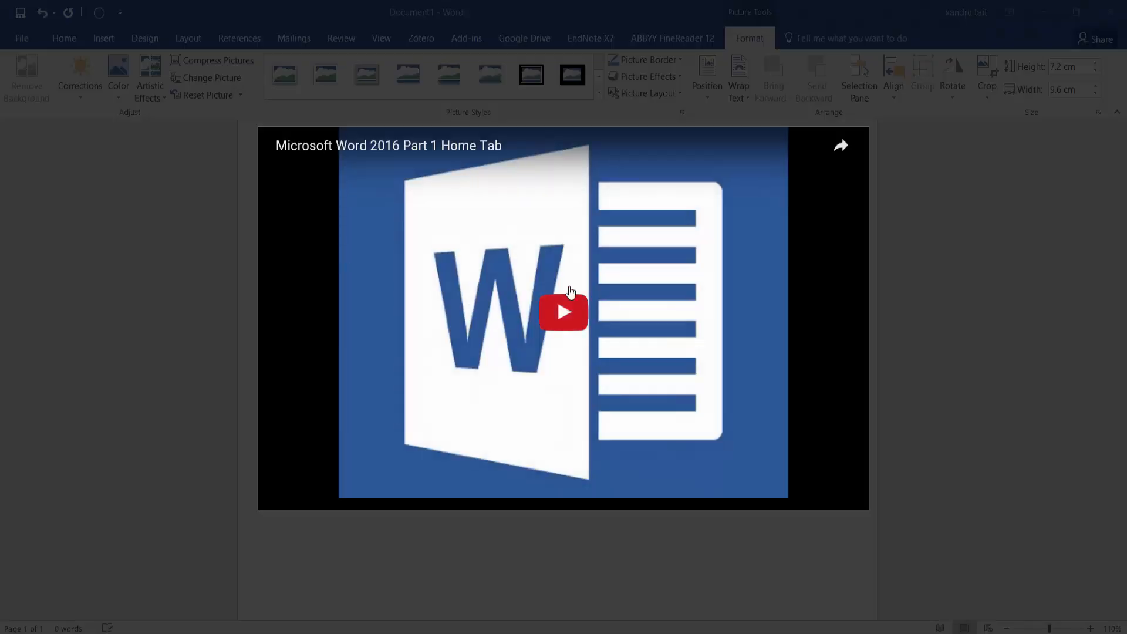
pyautogui.click(570, 311)
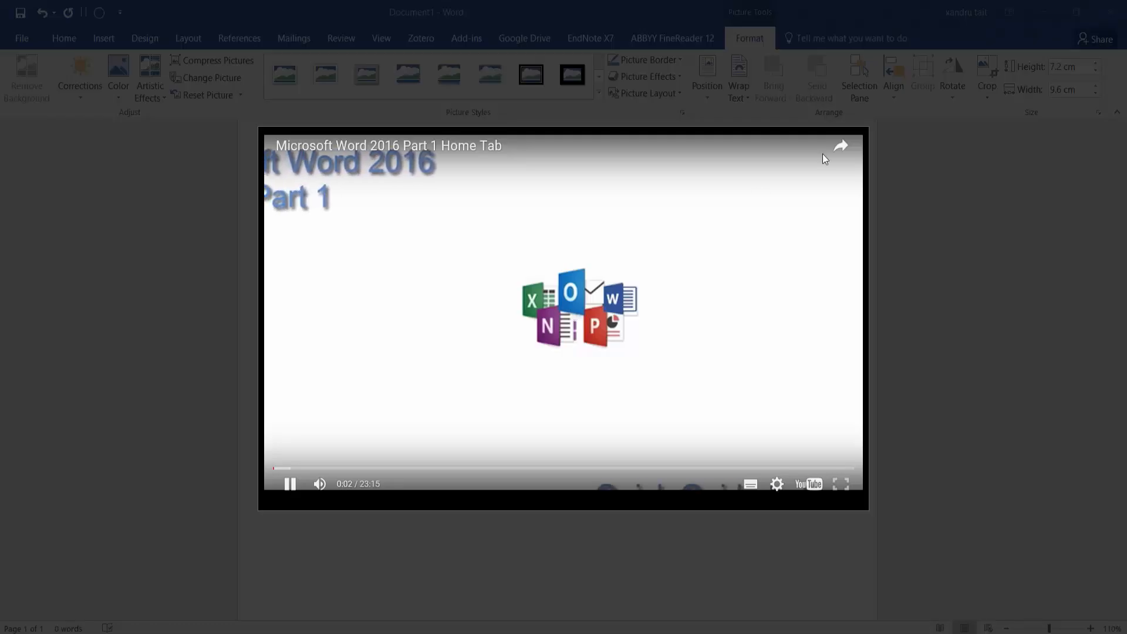
pyautogui.click(843, 148)
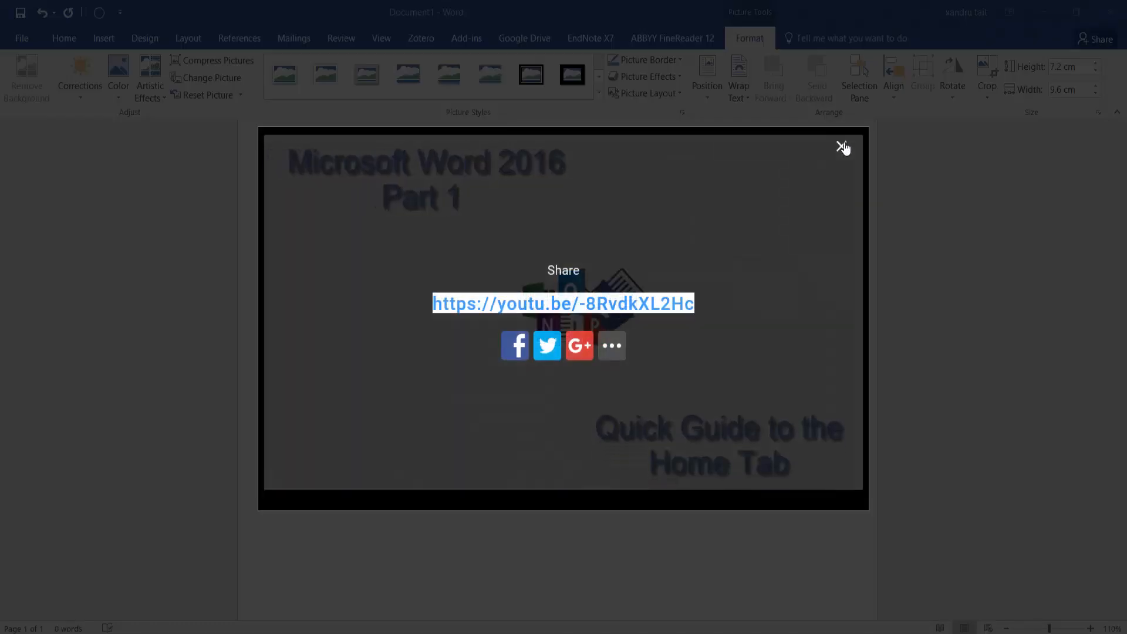
pyautogui.click(844, 148)
pyautogui.press('Escape')
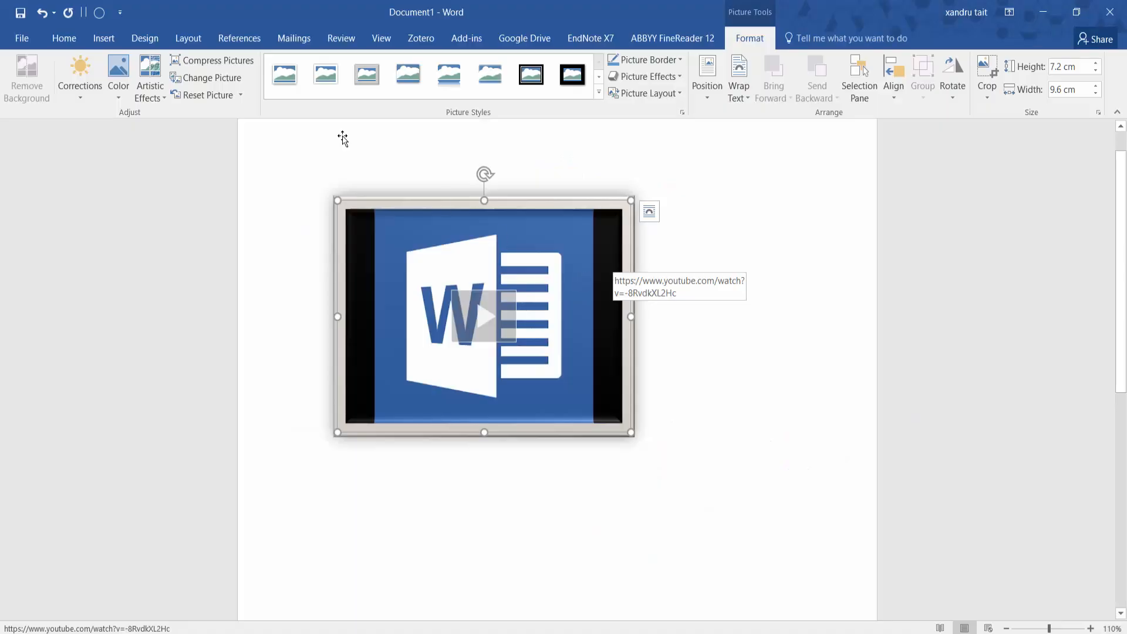
# - Search Bing for "dog" videos and insert the "Funny Talking Dogs Compilation 2014" result in place of the selected video
pyautogui.click(100, 41)
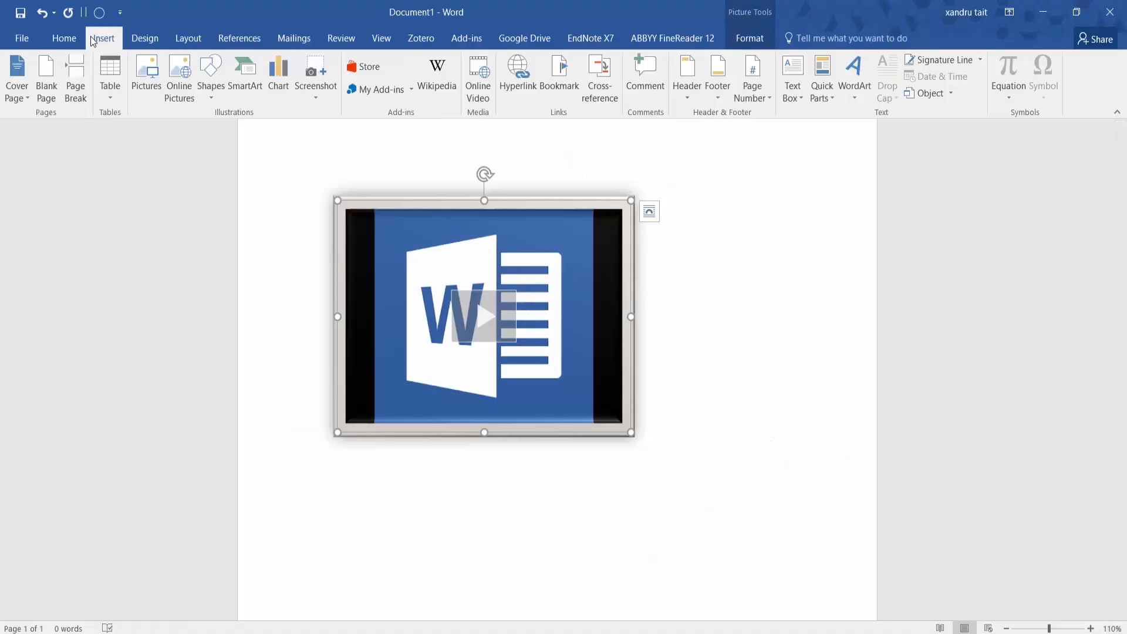
pyautogui.click(482, 94)
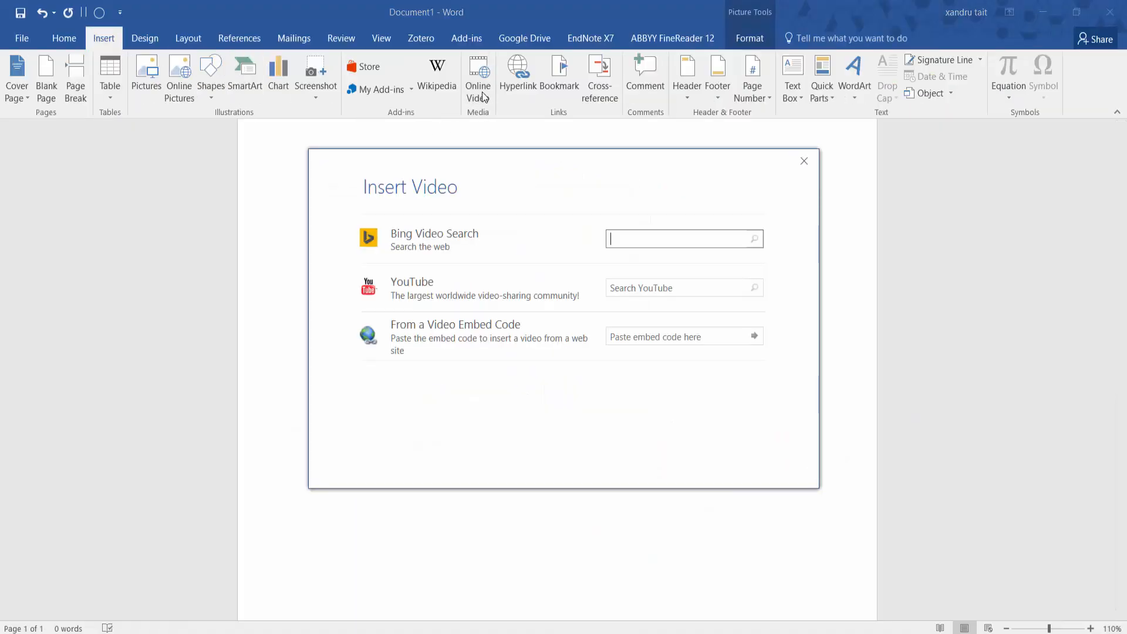
pyautogui.click(637, 332)
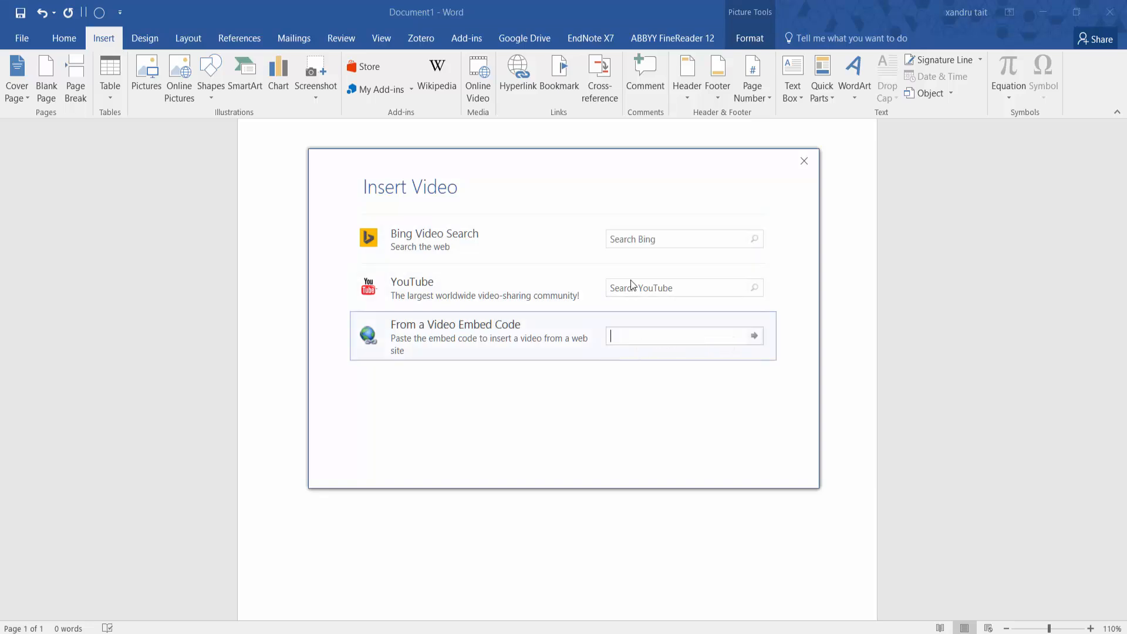
pyautogui.click(623, 238)
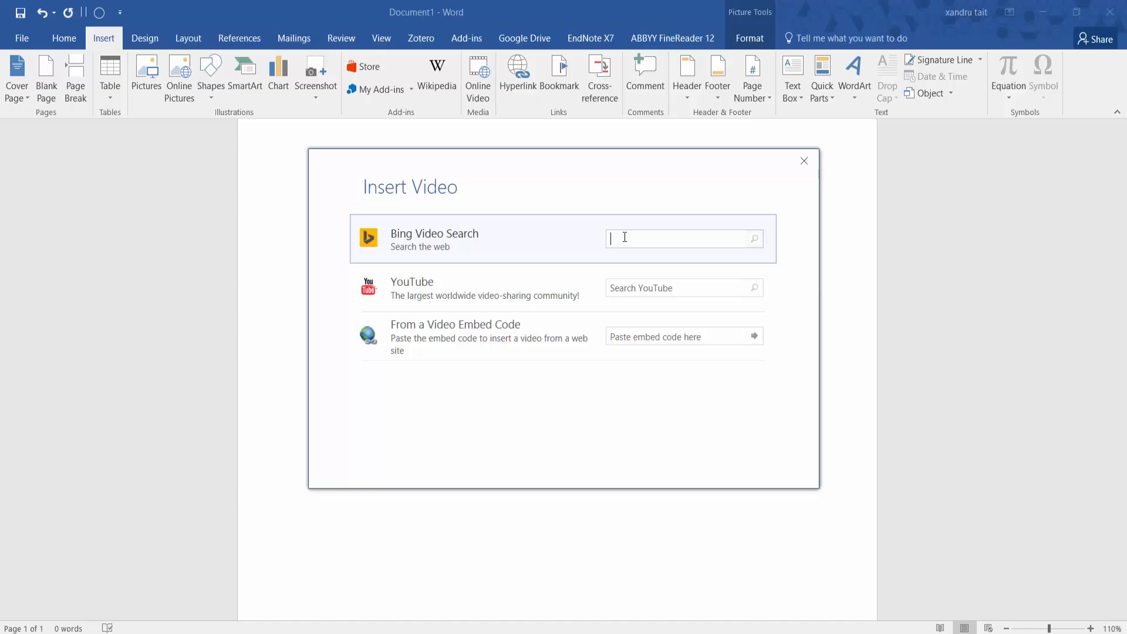
pyautogui.write('dog')
pyautogui.press('Return')
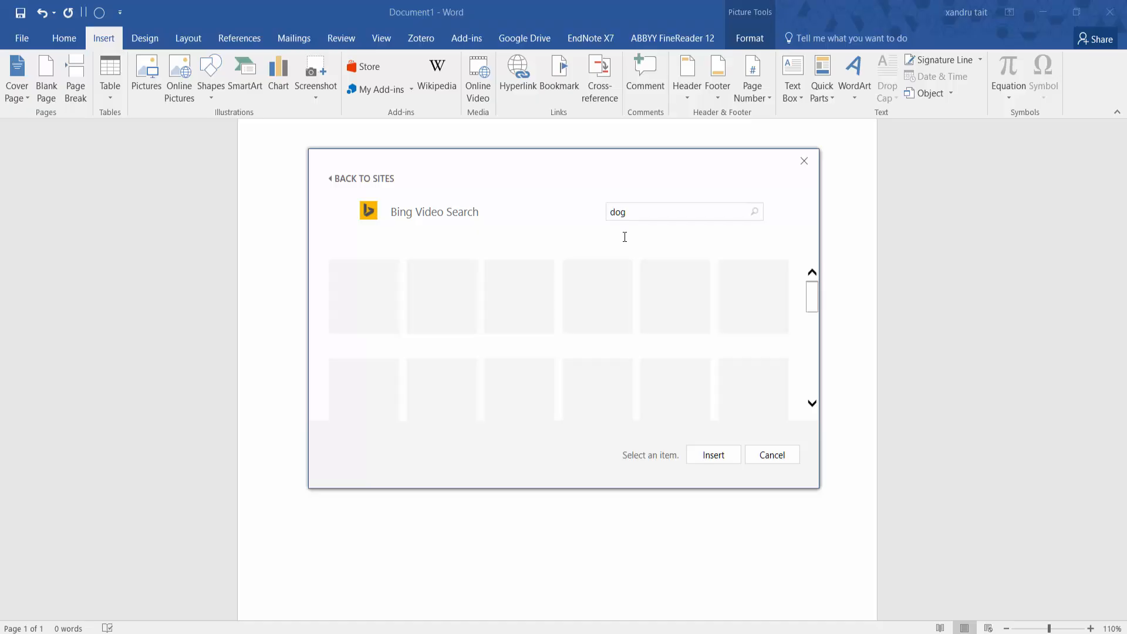
pyautogui.scroll(-1, 548, 321)
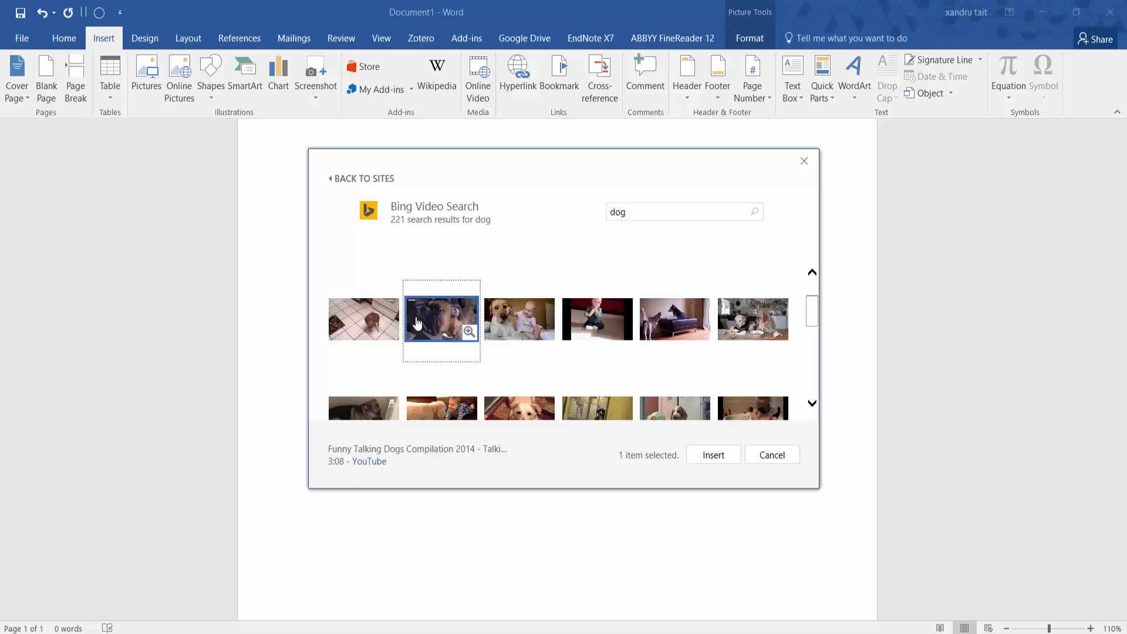
pyautogui.click(713, 455)
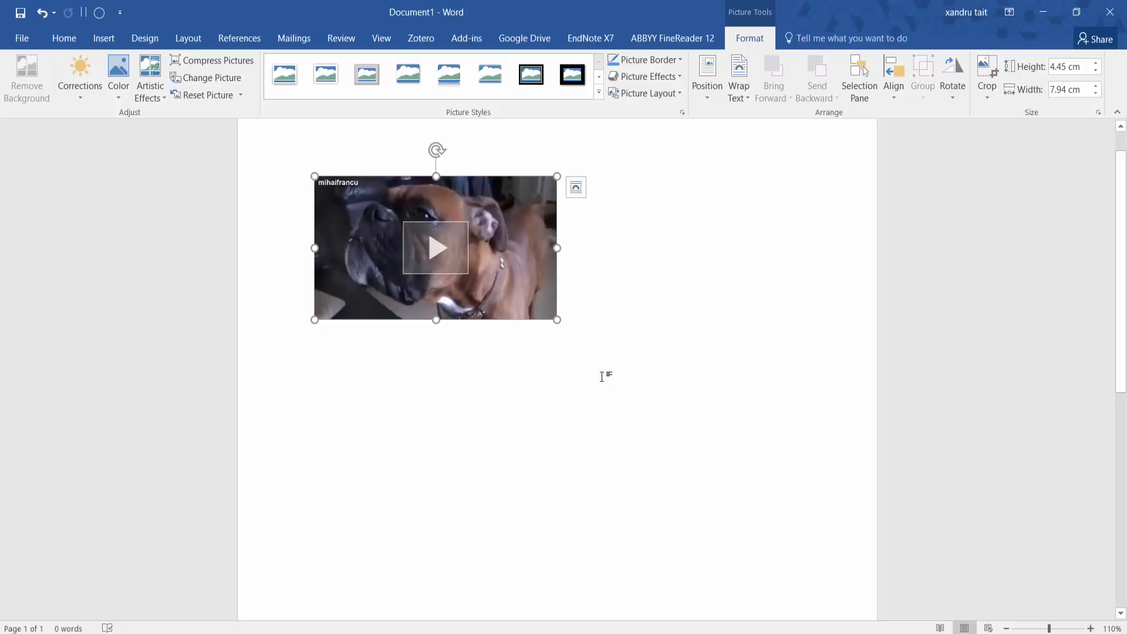
# - Delete the inserted video and generate sample paragraphs with =rand()
pyautogui.press('Delete')
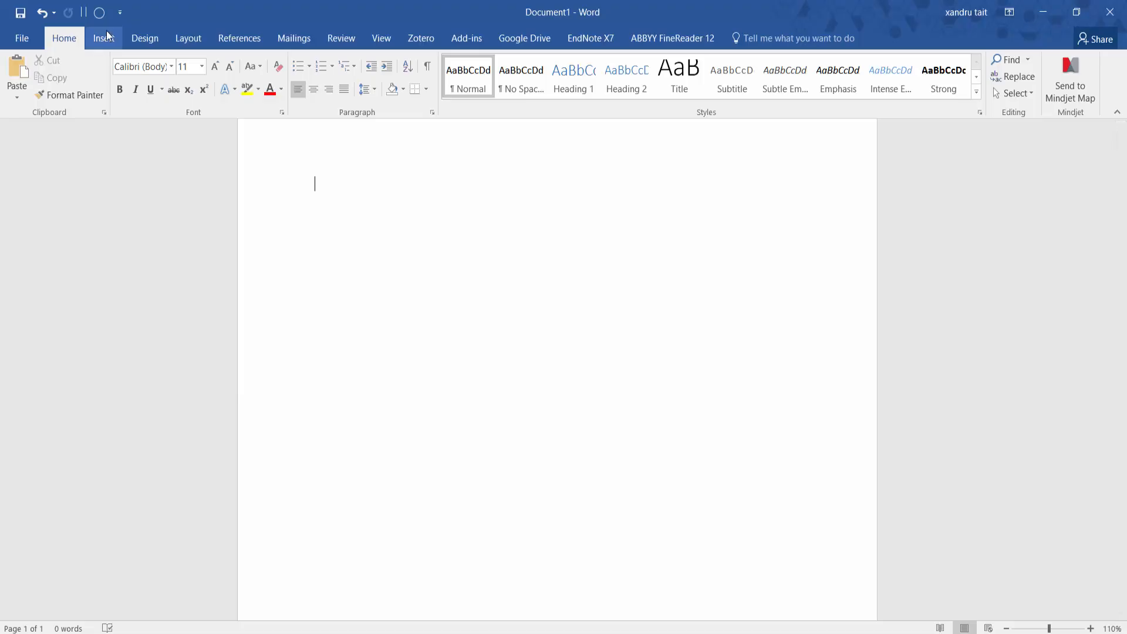
pyautogui.click(107, 39)
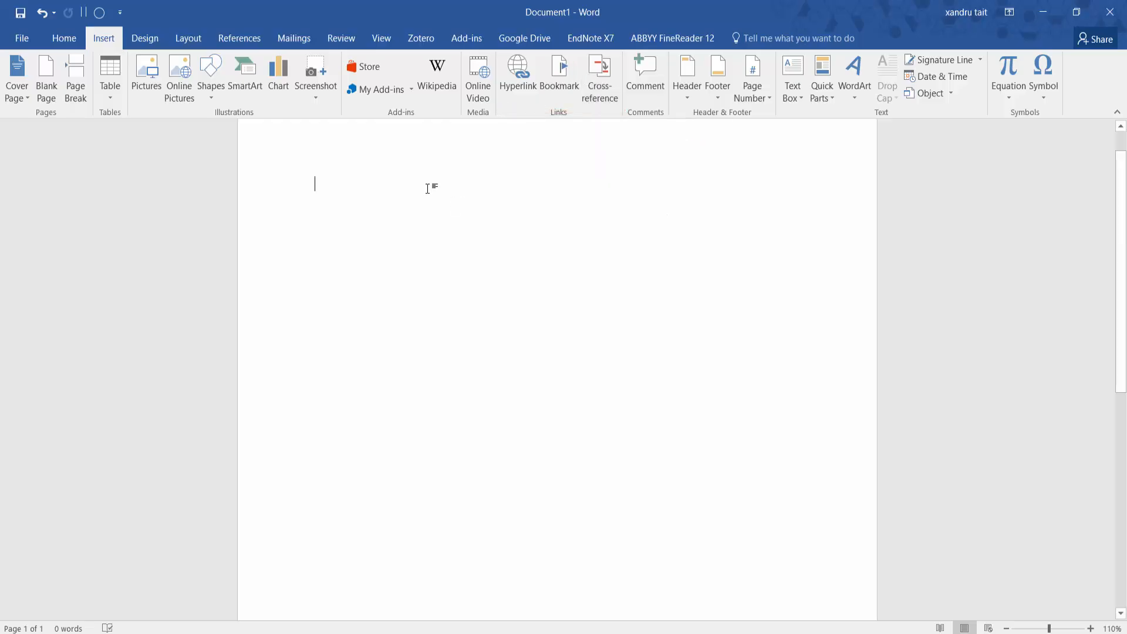
pyautogui.write('=rand()')
pyautogui.press('Return')
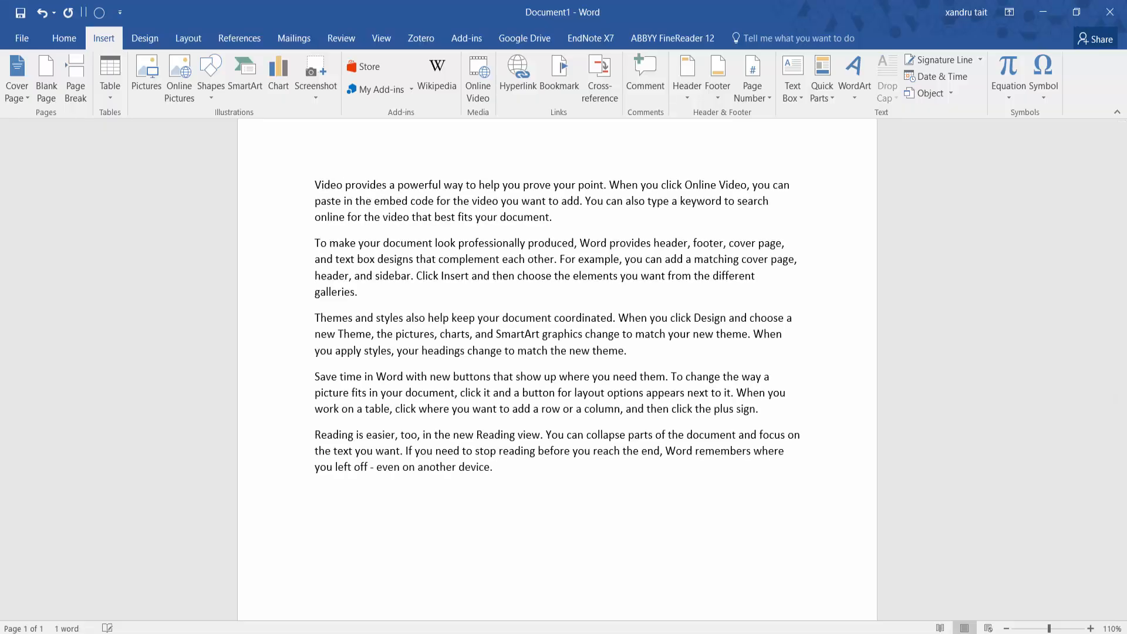
# - Copy all the sample text, paste it two more times below, and place the cursor at the start of the document
pyautogui.hotkey('ctrl', 'a')
pyautogui.hotkey('ctrl', 'c')
pyautogui.click(352, 516)
pyautogui.hotkey('ctrl', 'v')
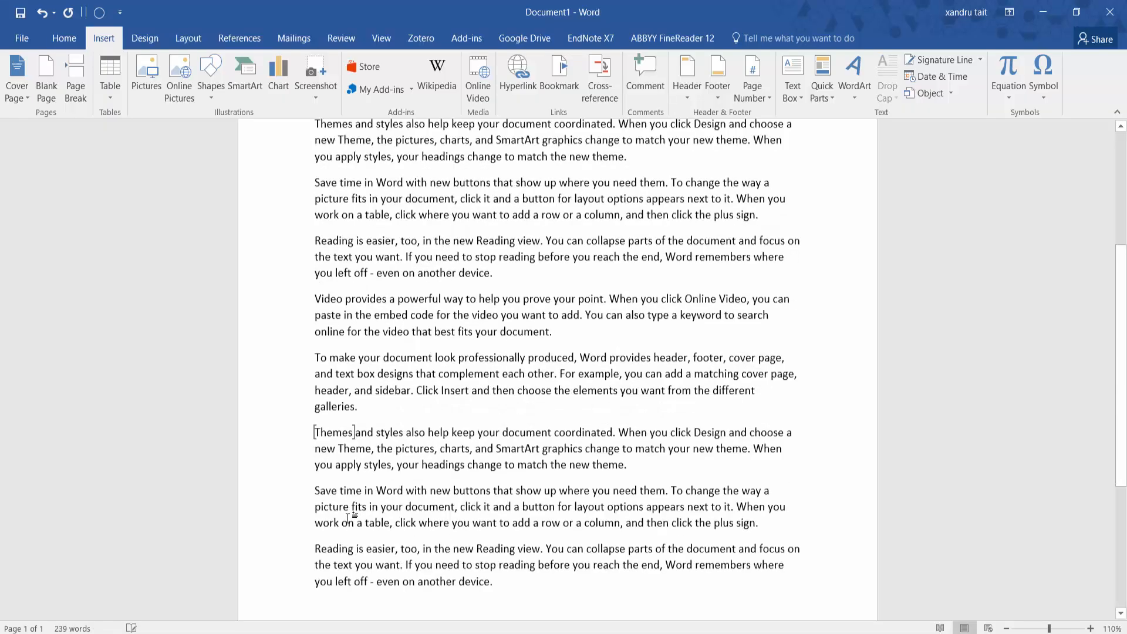
pyautogui.hotkey('ctrl', 'a')
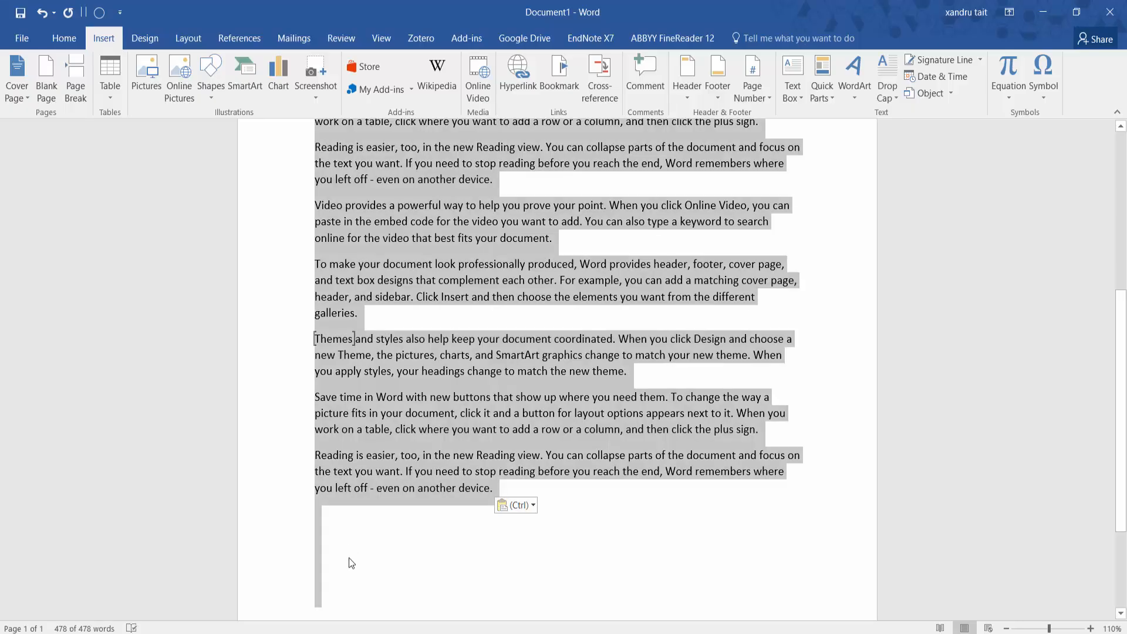
pyautogui.click(352, 580)
pyautogui.hotkey('ctrl', 'v')
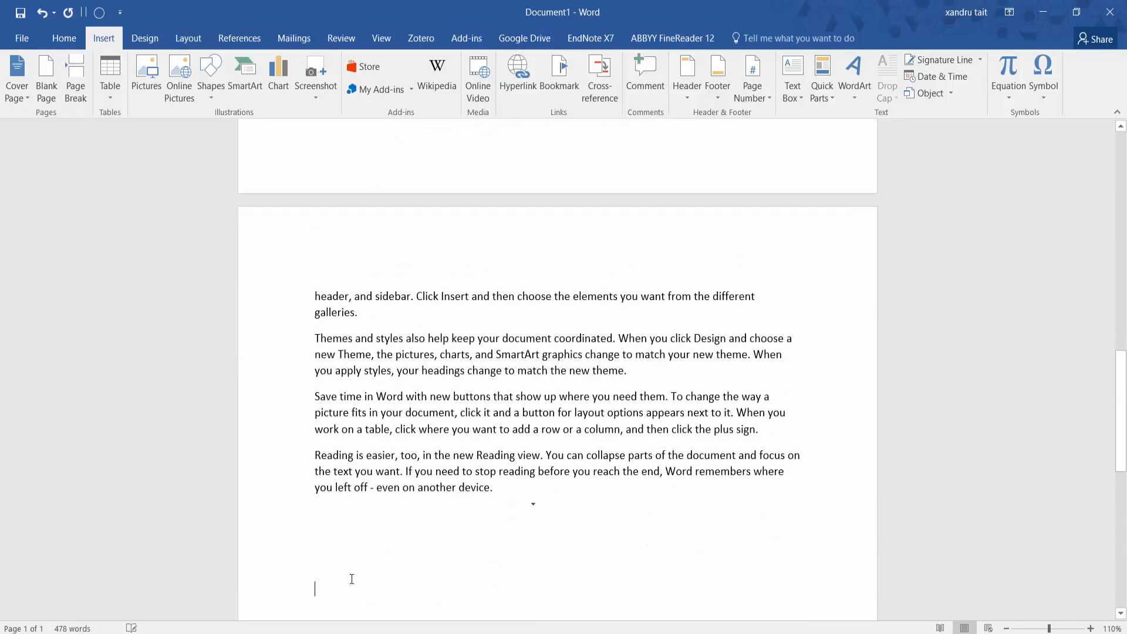
pyautogui.scroll(12, 542, 589)
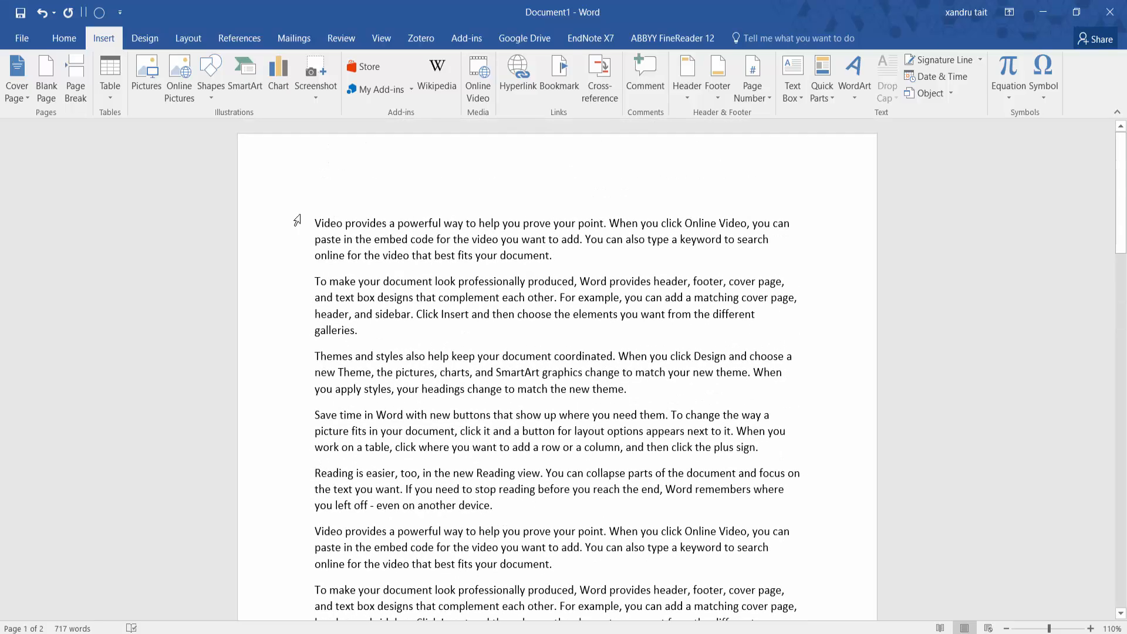
pyautogui.click(297, 222)
pyautogui.click(320, 210)
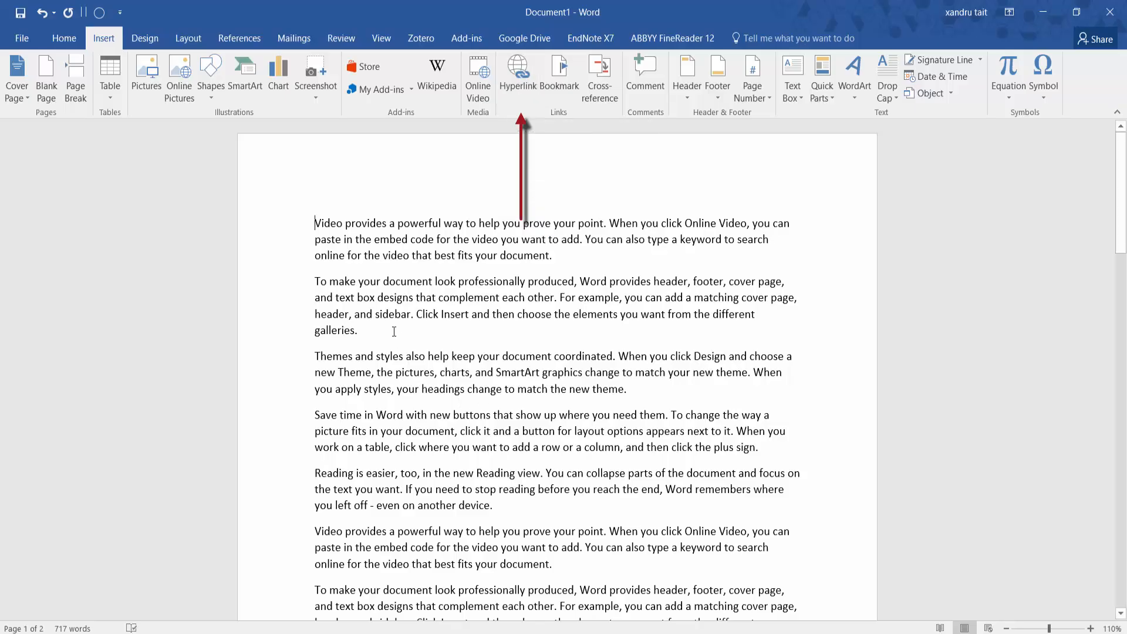
# - Start a hyperlink on the word "powerful" in the first sentence and copy the Zoomtext Mac video's address from YouTube in the browser
pyautogui.doubleClick(420, 223)
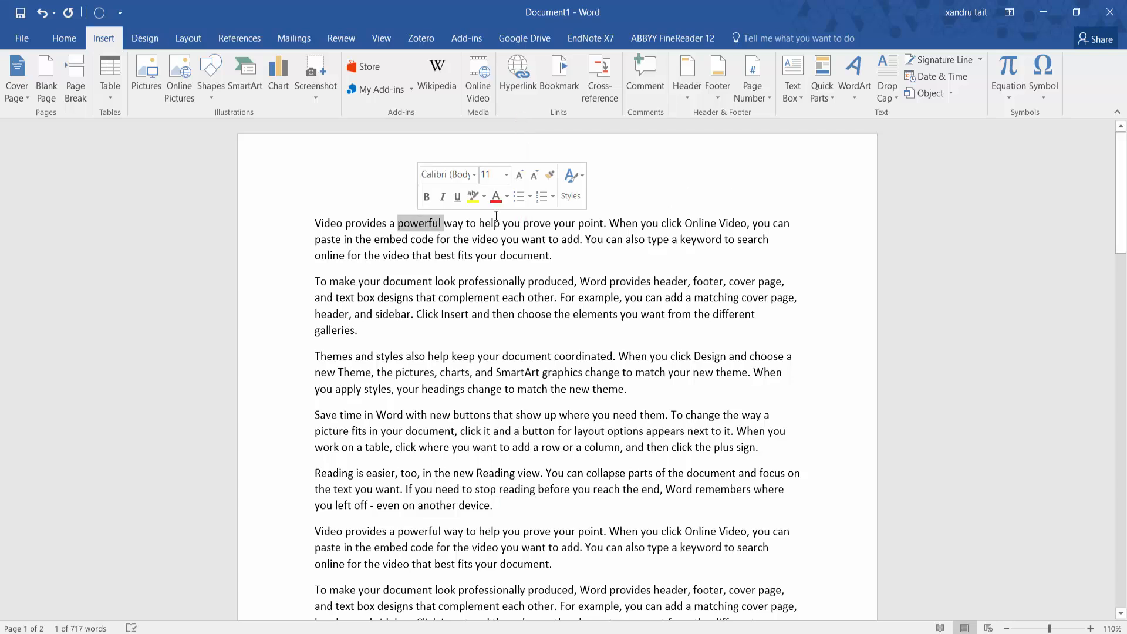
pyautogui.click(520, 75)
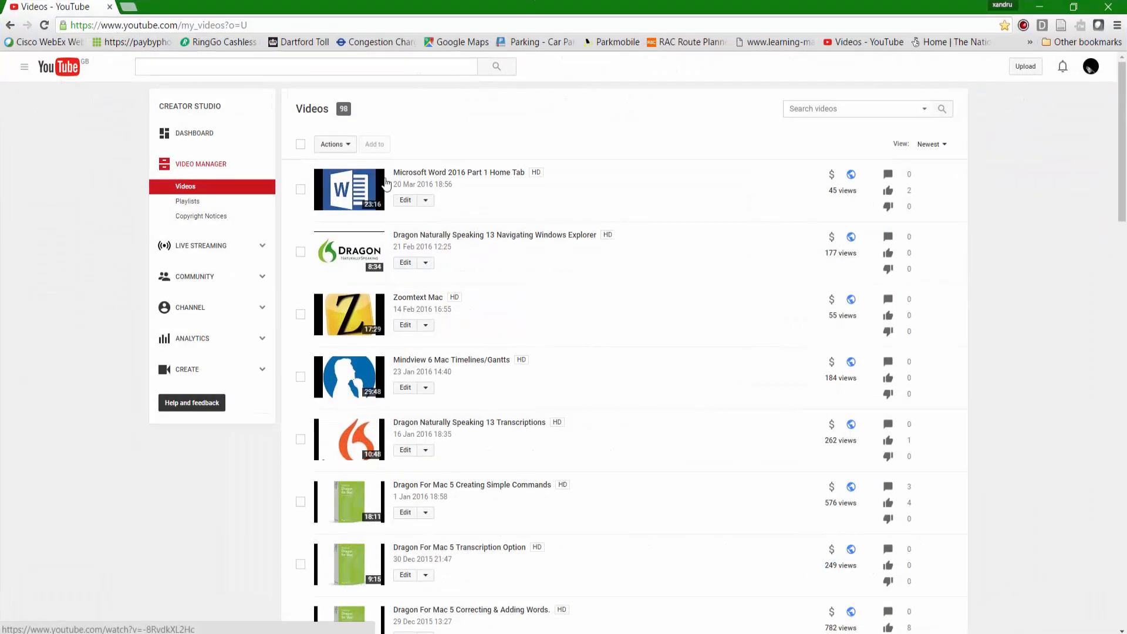
pyautogui.click(414, 303)
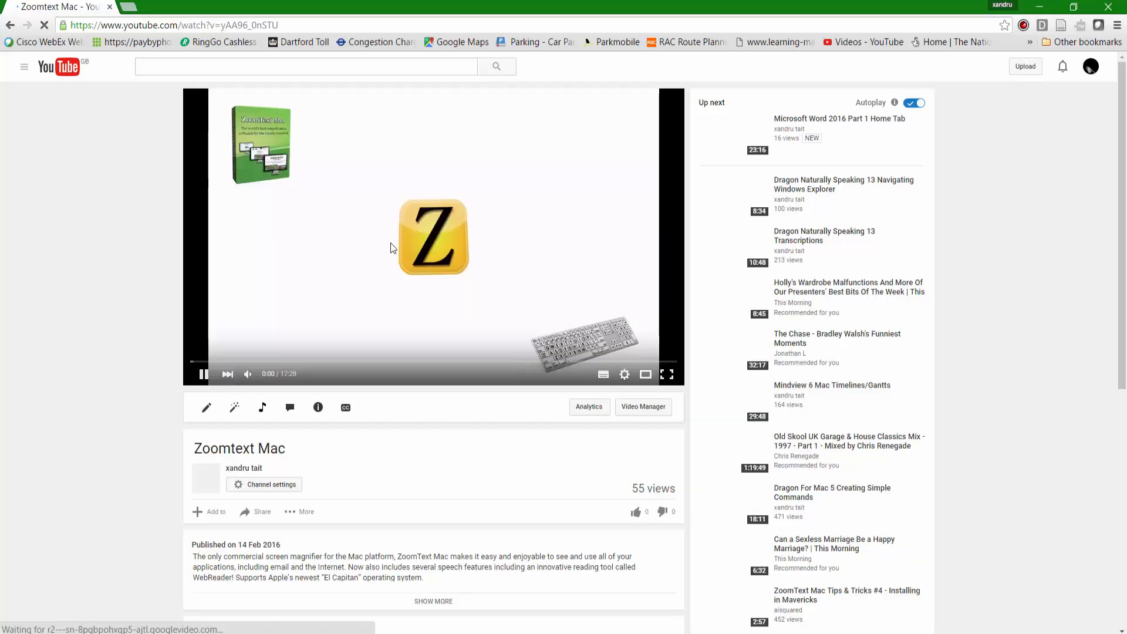
pyautogui.click(223, 272)
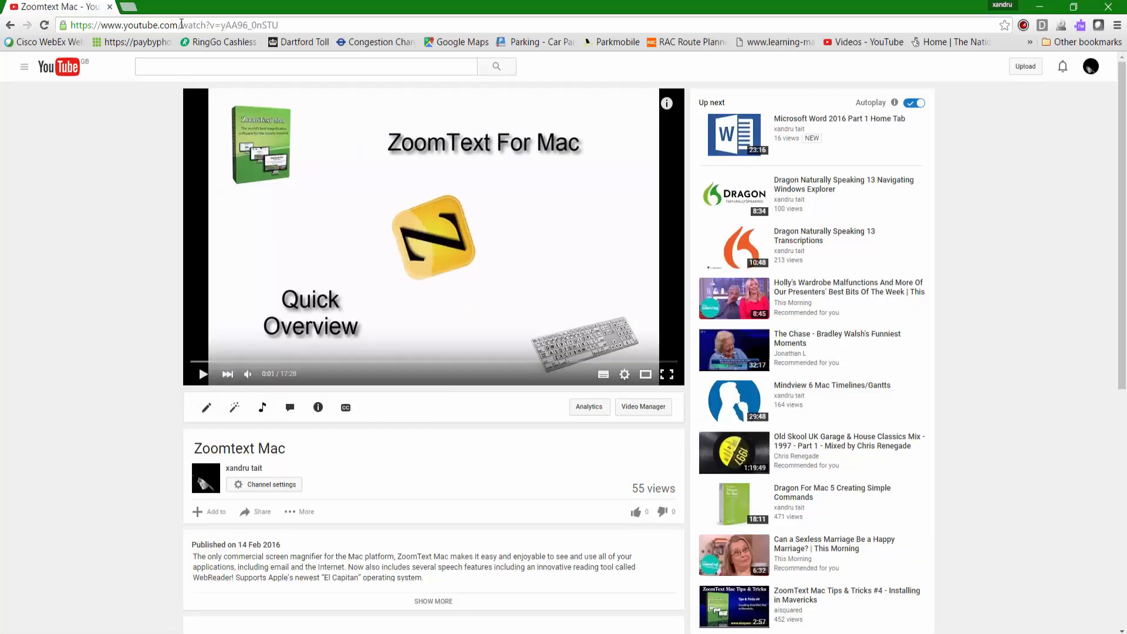
pyautogui.click(181, 21)
pyautogui.rightClick(179, 23)
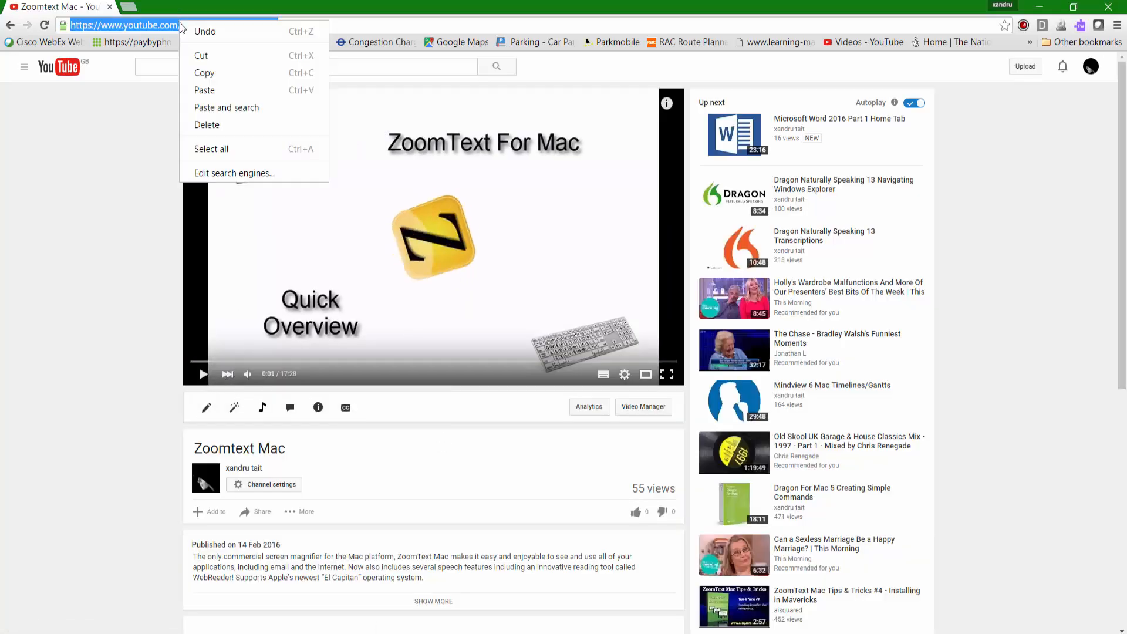
pyautogui.click(212, 70)
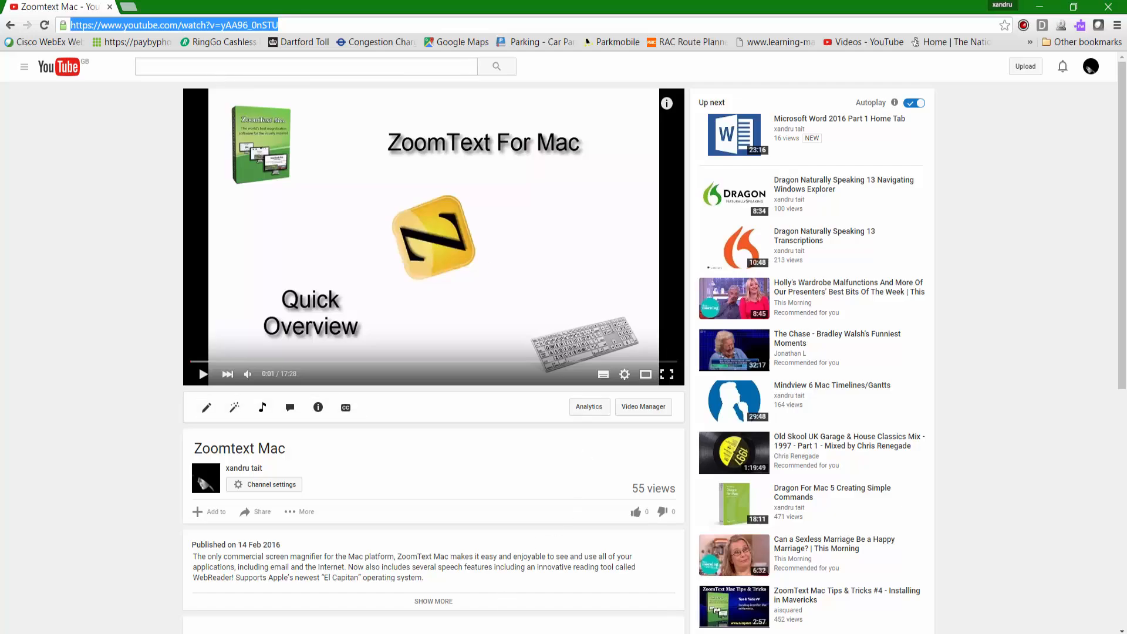
pyautogui.hotkey('alt', 'Tab')
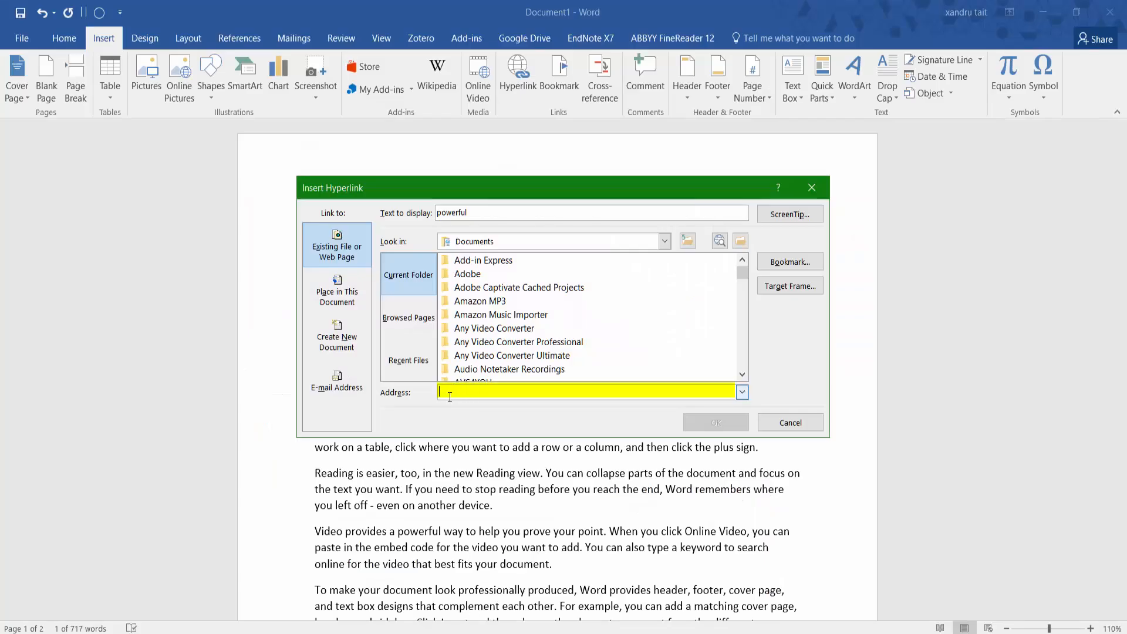
pyautogui.rightClick(450, 398)
pyautogui.click(486, 441)
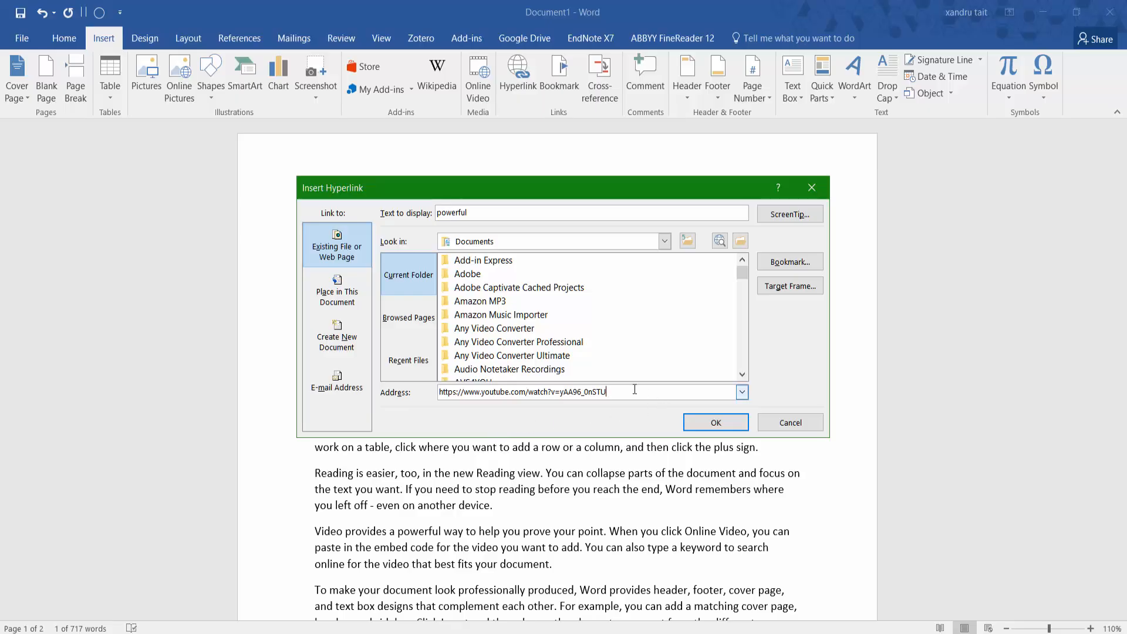
pyautogui.click(716, 423)
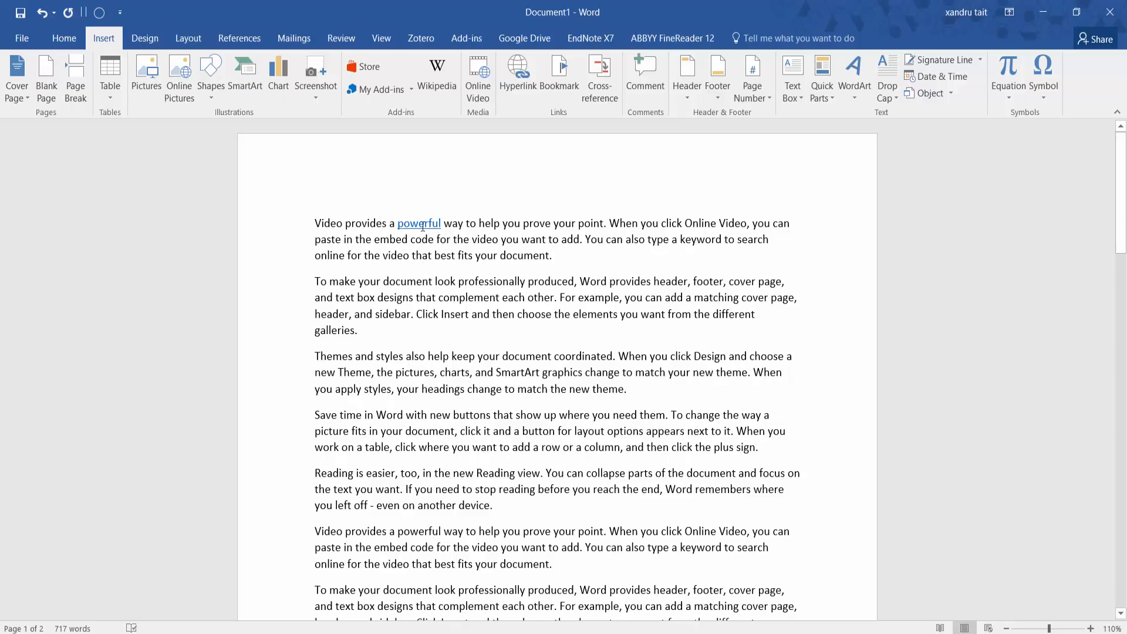
# - Follow the "powerful" hyperlink to test it in the browser, and close the browser to return to Word
pyautogui.moveTo(422, 222)
pyautogui.keyDown('ctrl'); pyautogui.click(420, 226); pyautogui.keyUp('ctrl')
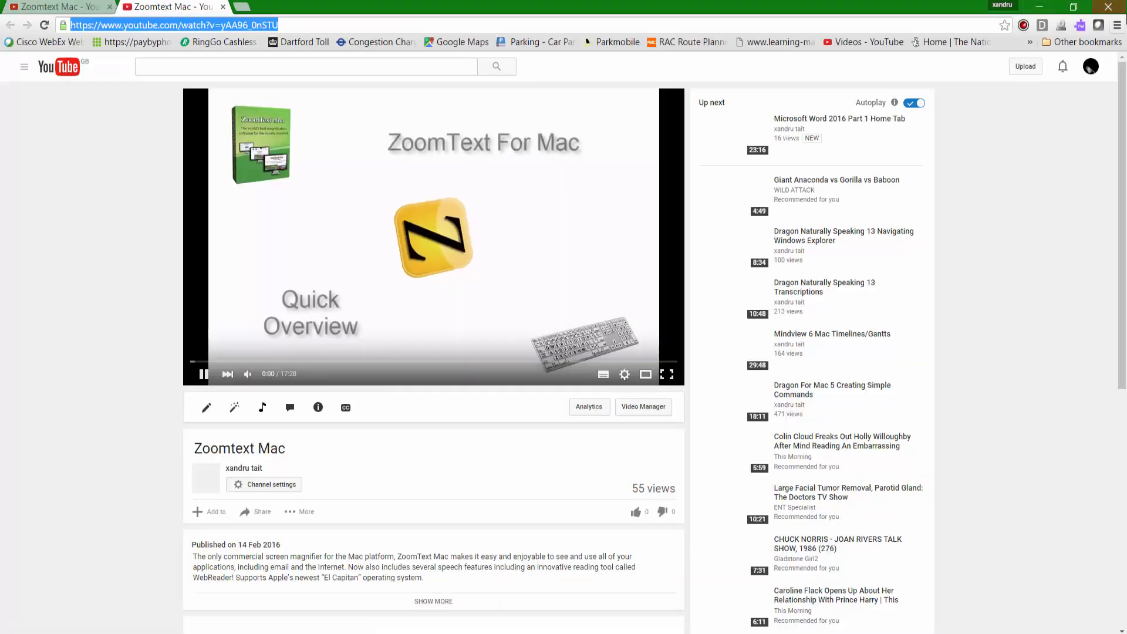
pyautogui.click(1115, 7)
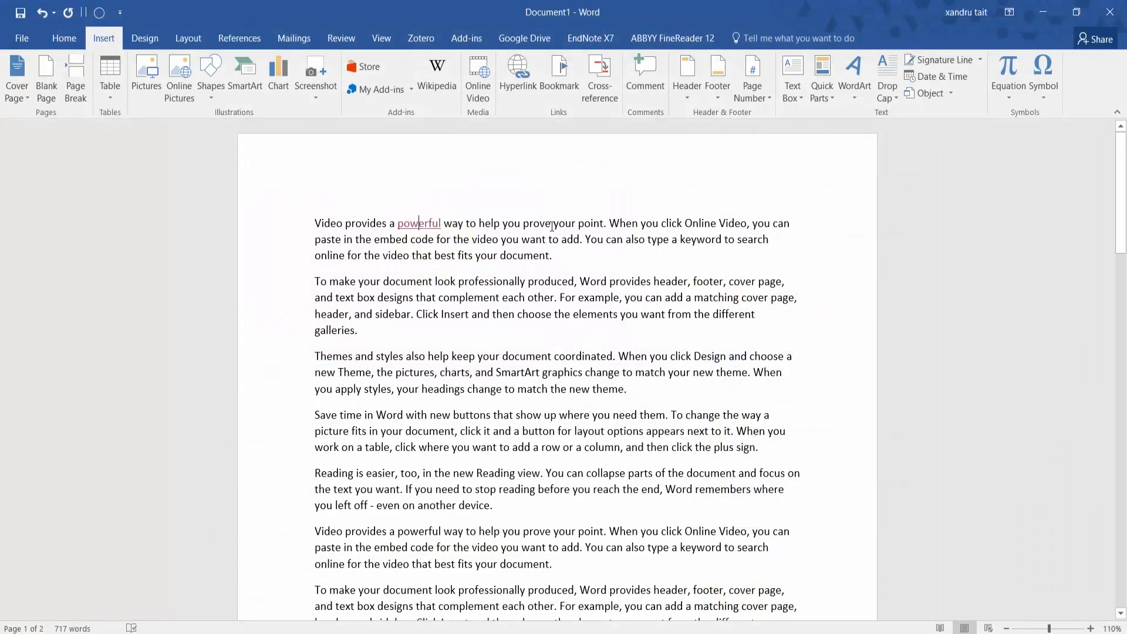
# - Link the word "point" in the first sentence to the existing Word file Tester in the Documents folder
pyautogui.doubleClick(587, 224)
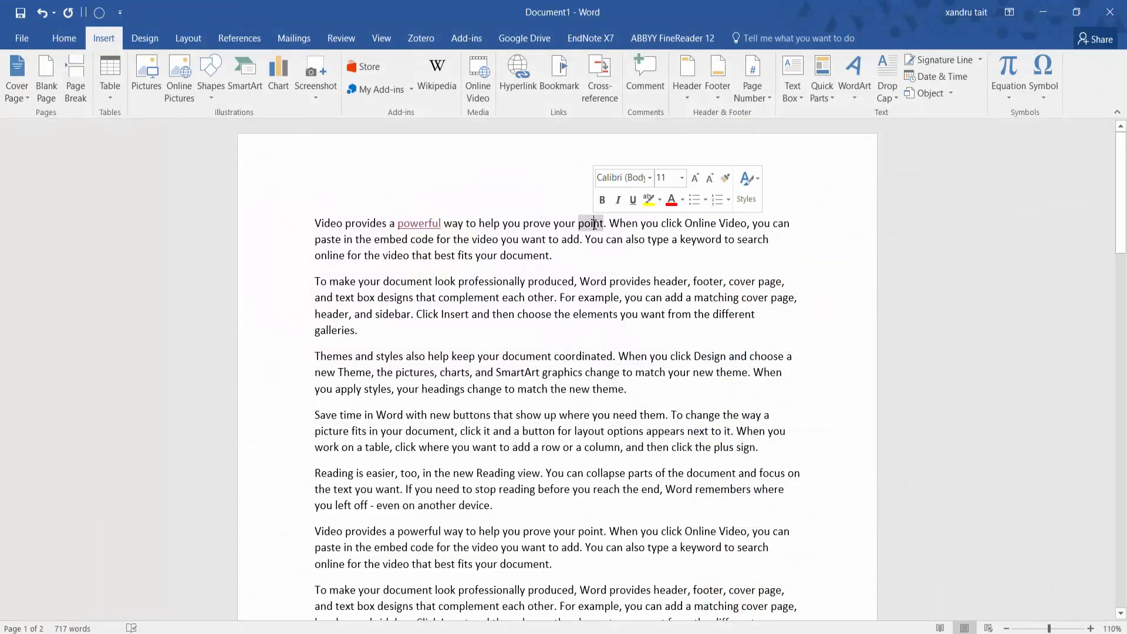
pyautogui.click(521, 73)
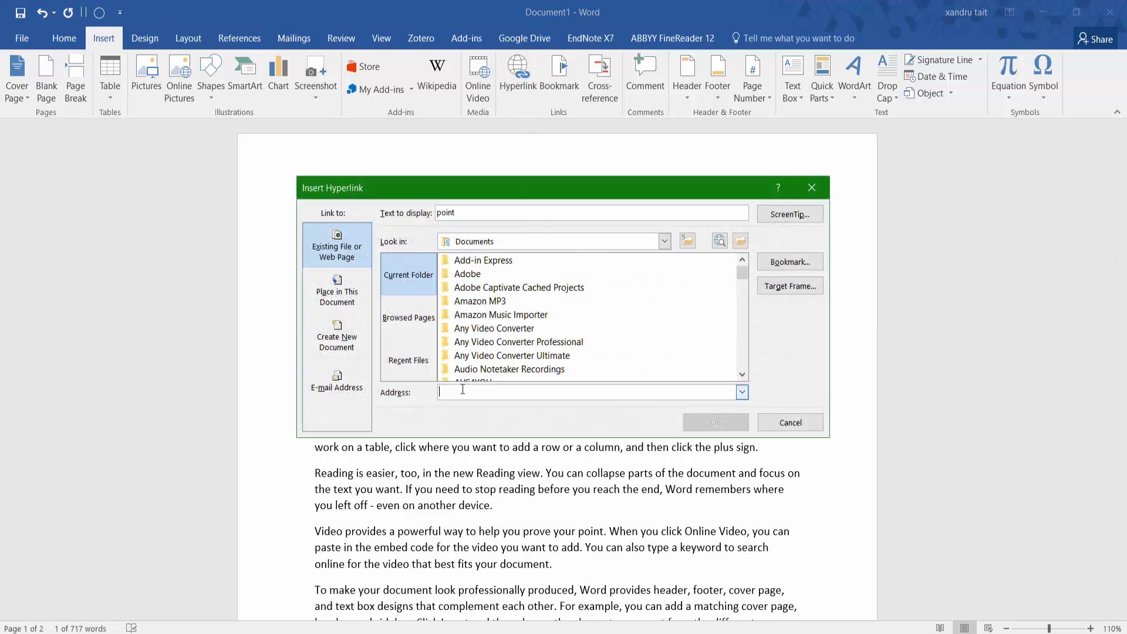
pyautogui.click(412, 320)
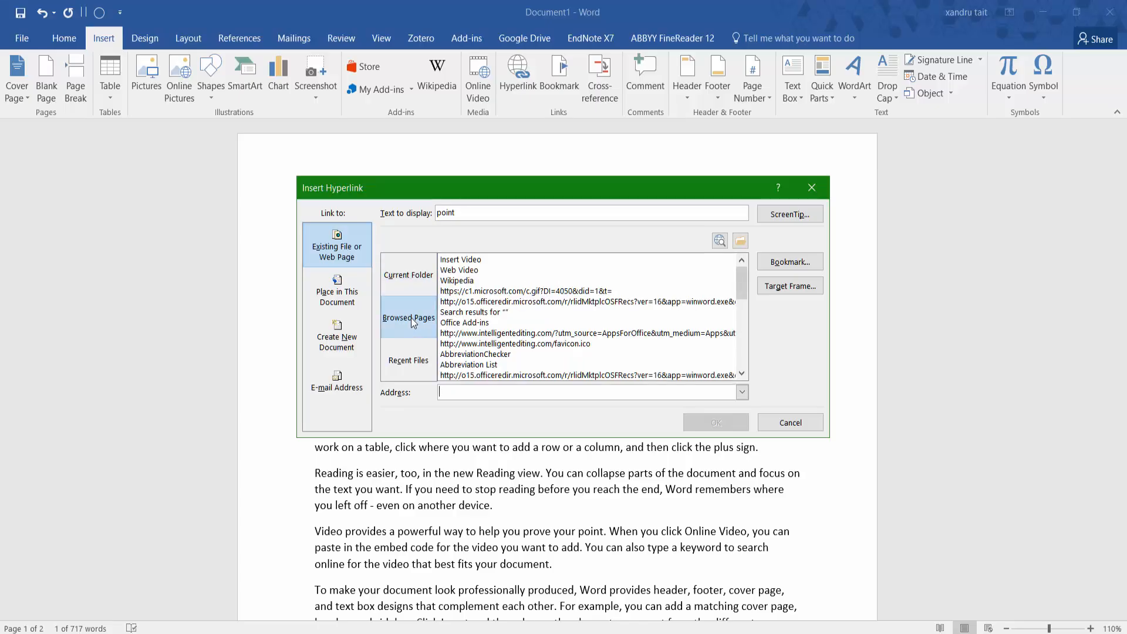
pyautogui.click(420, 362)
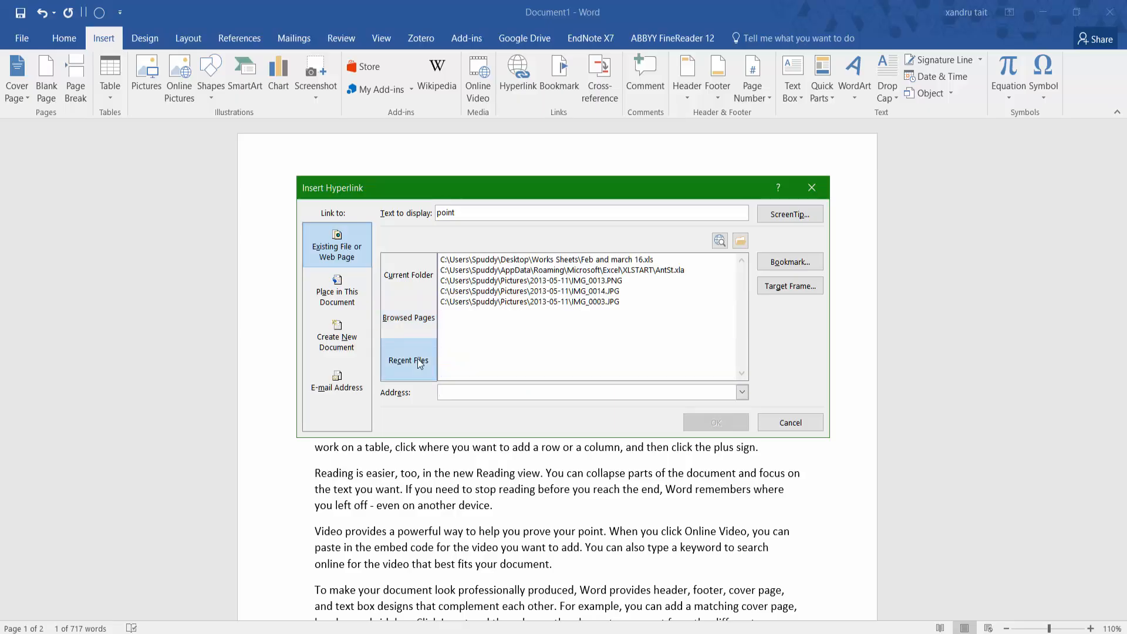
pyautogui.click(397, 283)
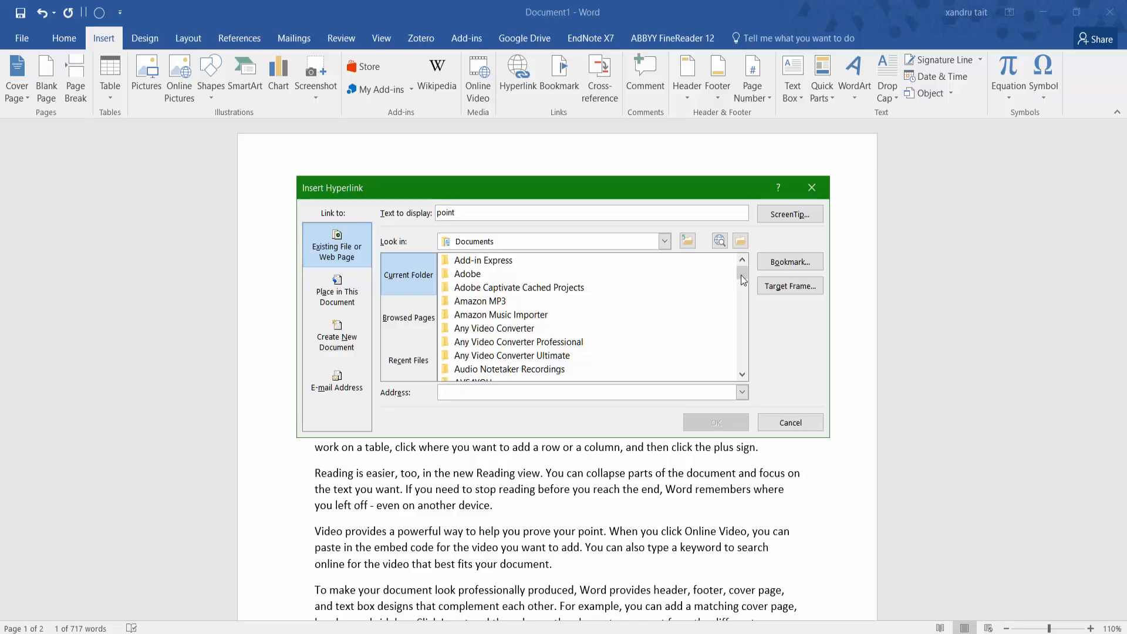
pyautogui.moveTo(741, 275); pyautogui.dragTo(761, 363)
pyautogui.click(467, 316)
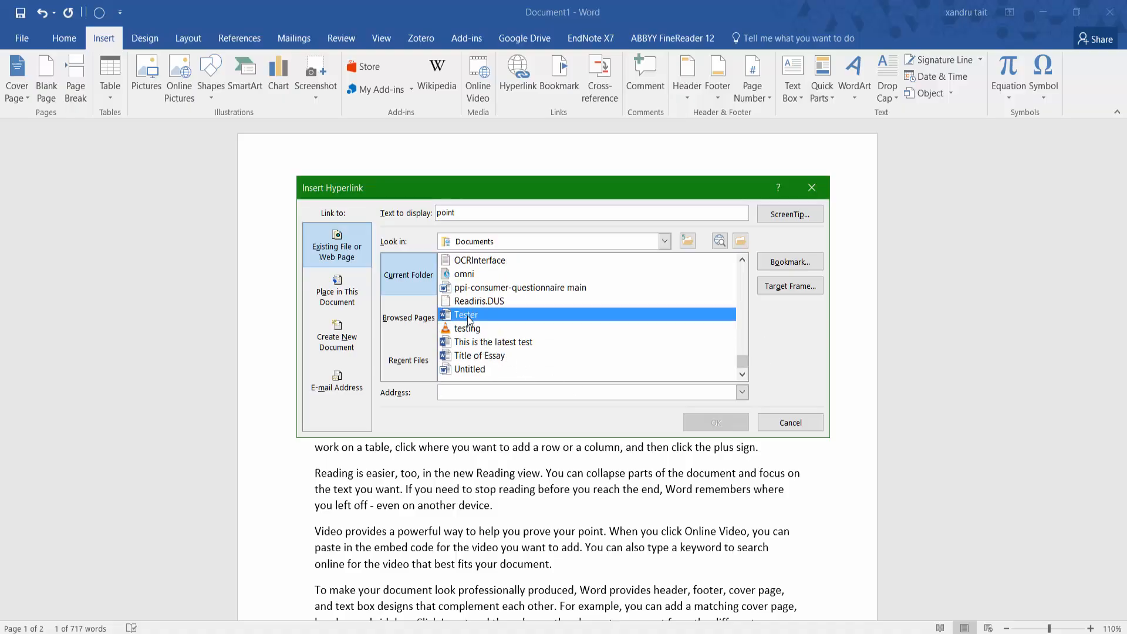
pyautogui.click(467, 316)
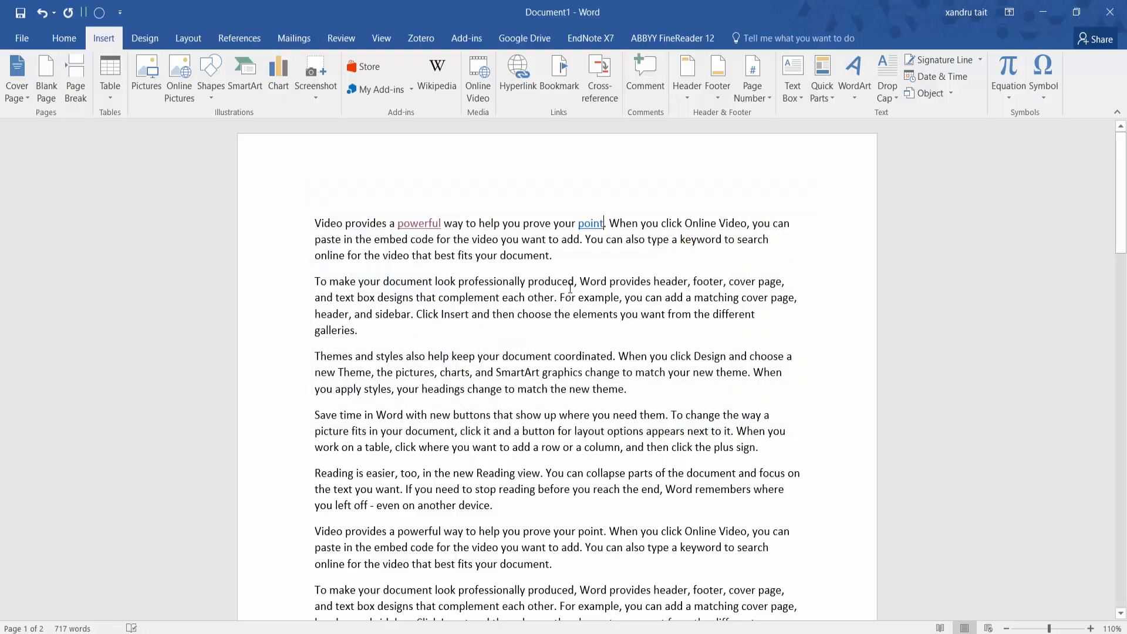
# - Follow the "point" hyperlink to test it, allow the linked file to open, and close the Tester document
pyautogui.keyDown('ctrl'); pyautogui.click(593, 224); pyautogui.keyUp('ctrl')
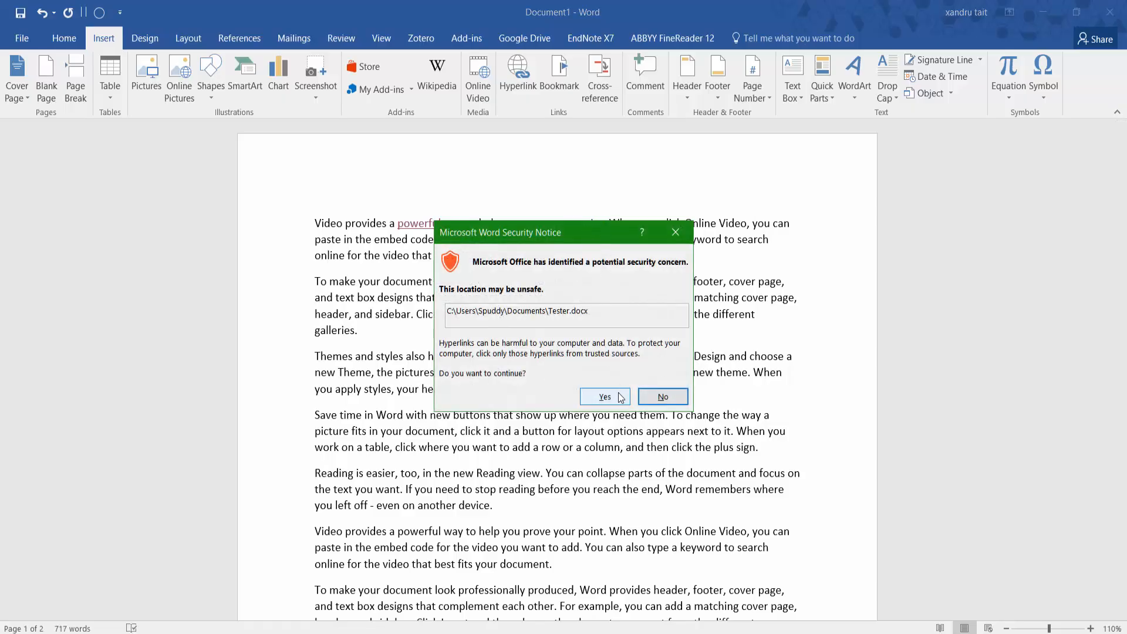
pyautogui.click(620, 395)
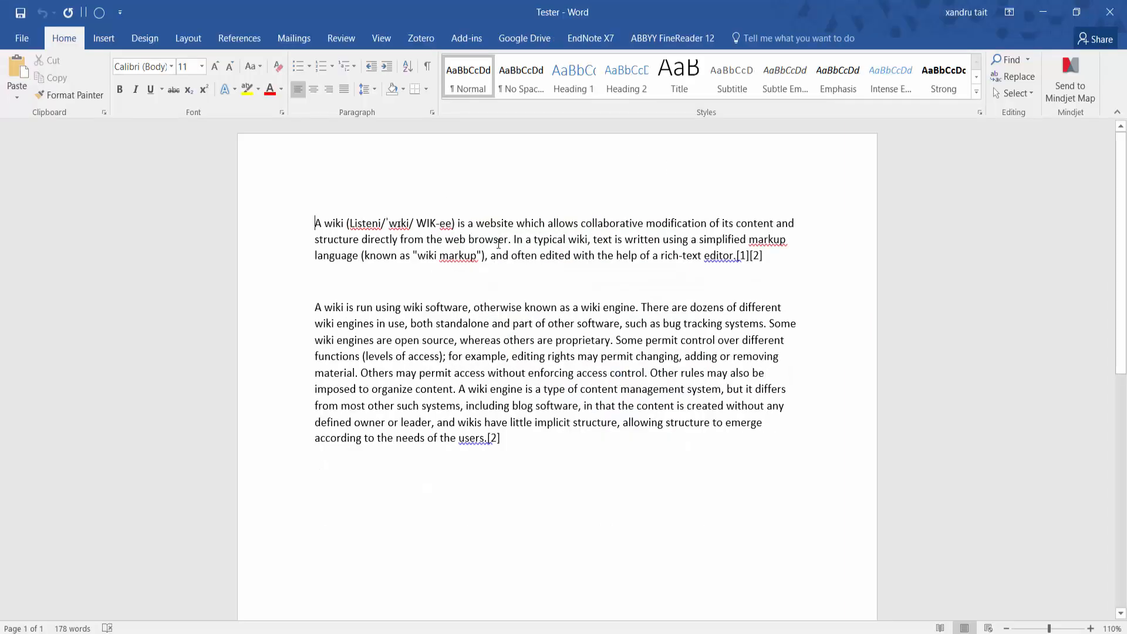
pyautogui.click(1112, 7)
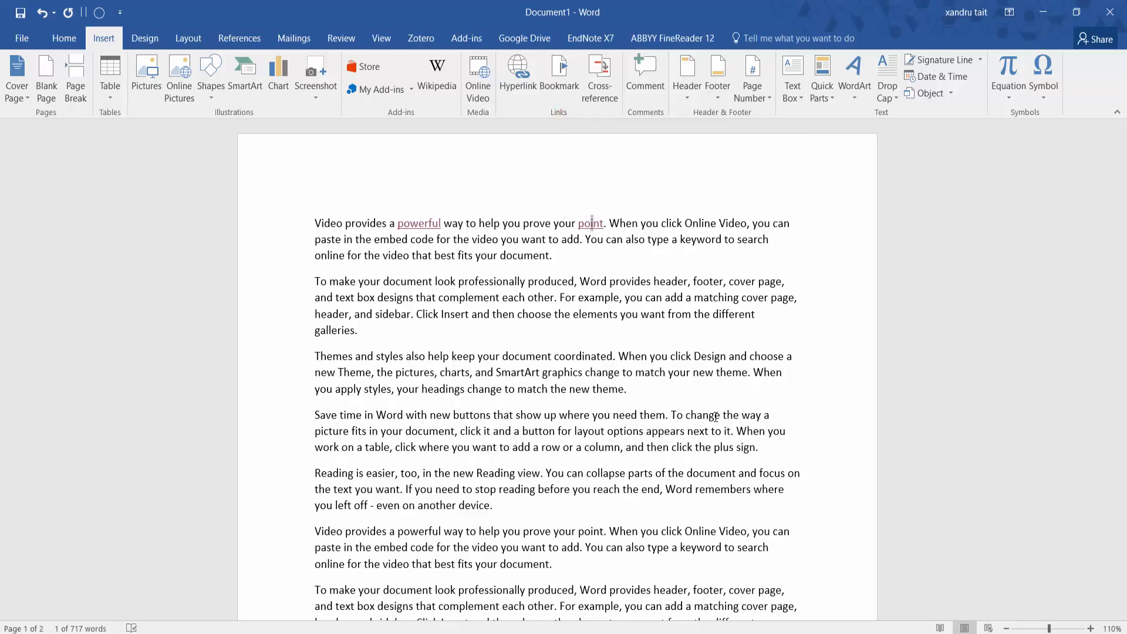
# - Add a bookmark named Themes at the start of the first "Themes and styles" paragraph, with the bookmarks sorted by name
pyautogui.scroll(-2, 343, 241)
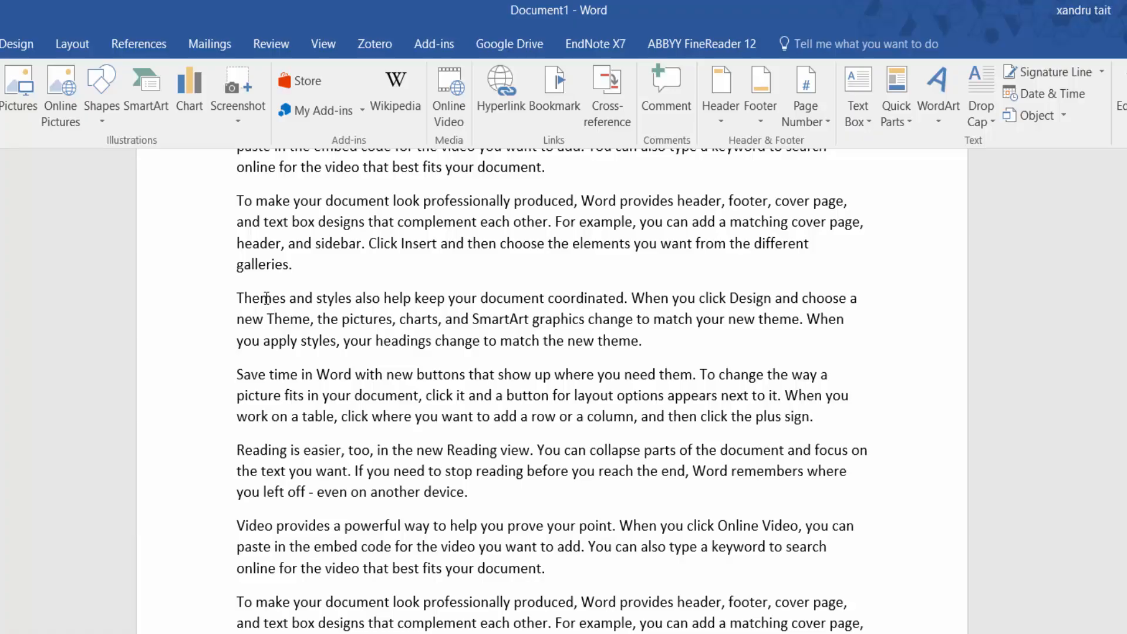
pyautogui.click(236, 298)
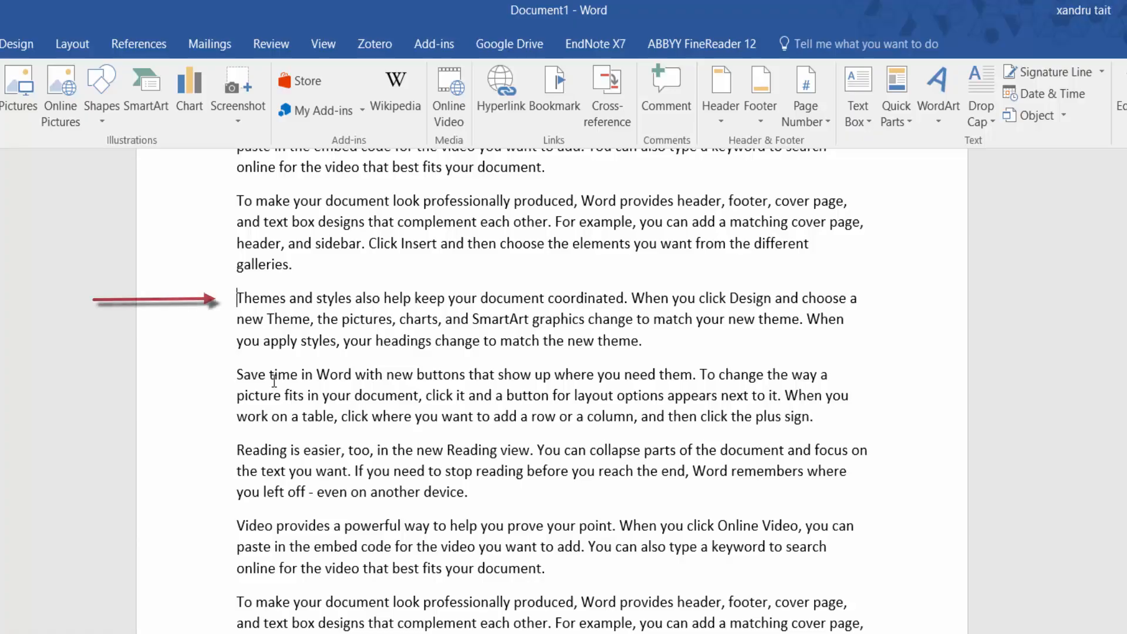
pyautogui.click(554, 74)
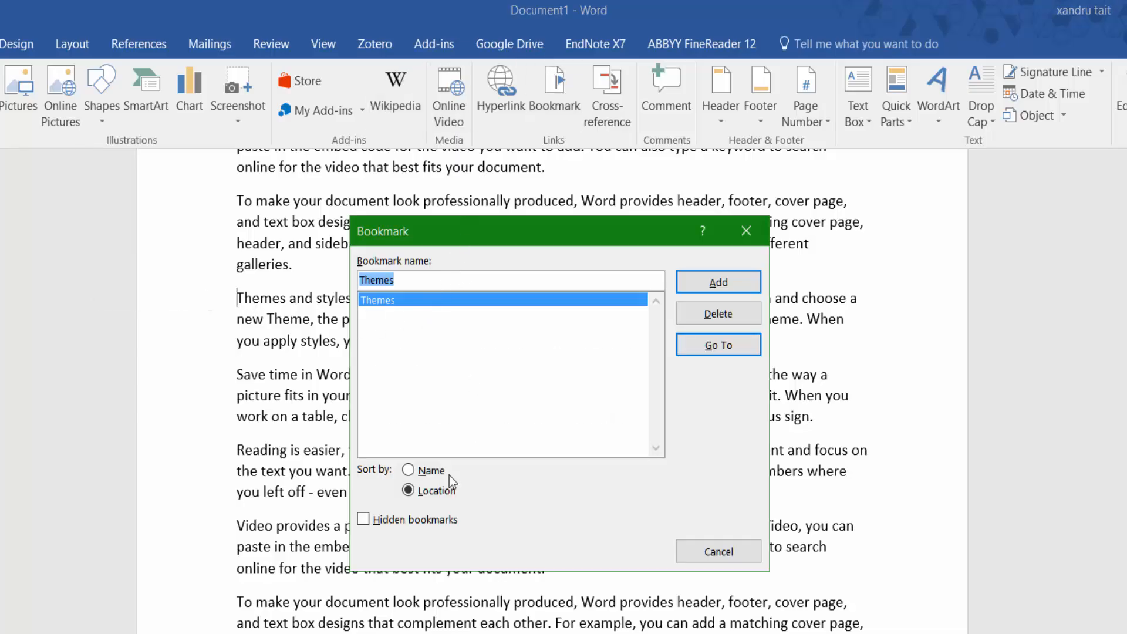
pyautogui.click(413, 472)
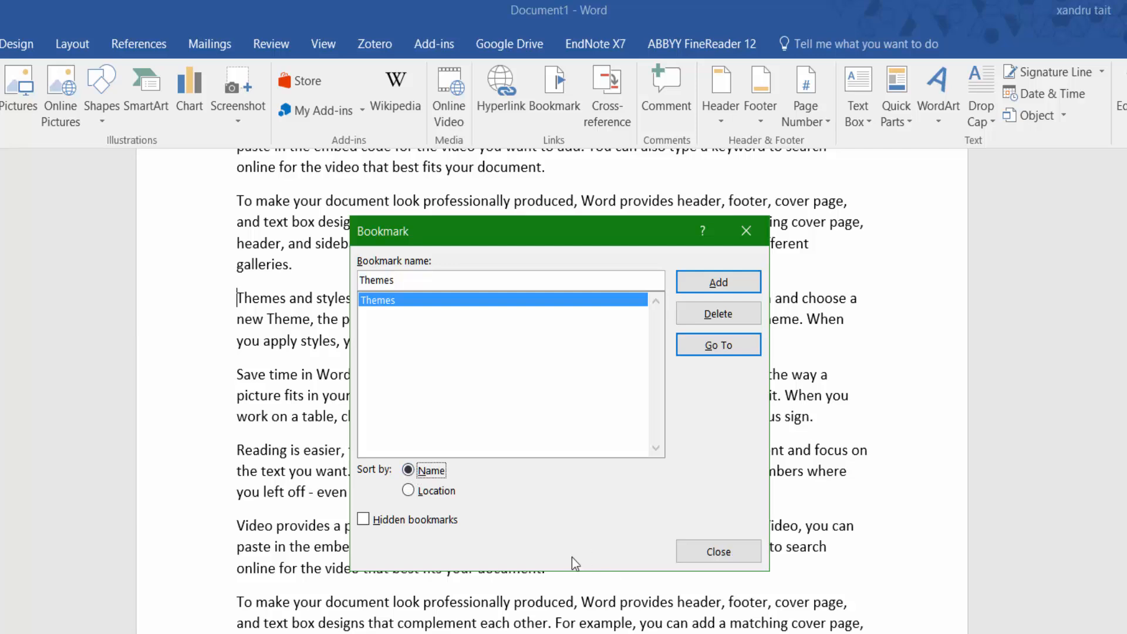
pyautogui.click(411, 491)
pyautogui.click(409, 470)
pyautogui.click(398, 280)
pyautogui.click(699, 284)
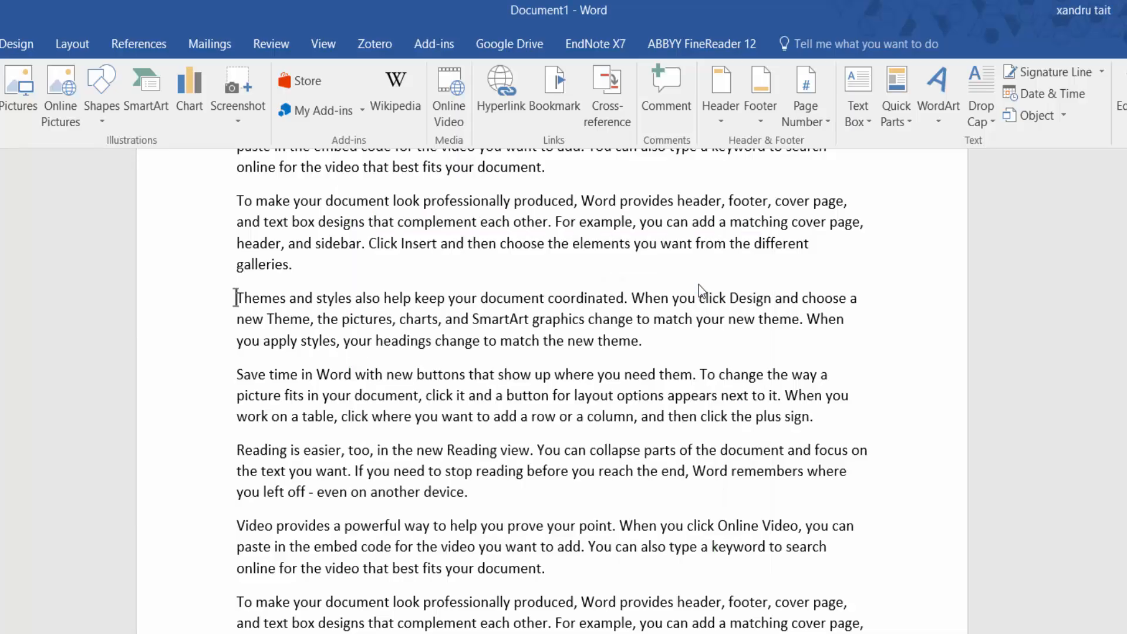
# - Add a bookmark named Reading at the start of the first "Reading is easier" paragraph
pyautogui.click(244, 436)
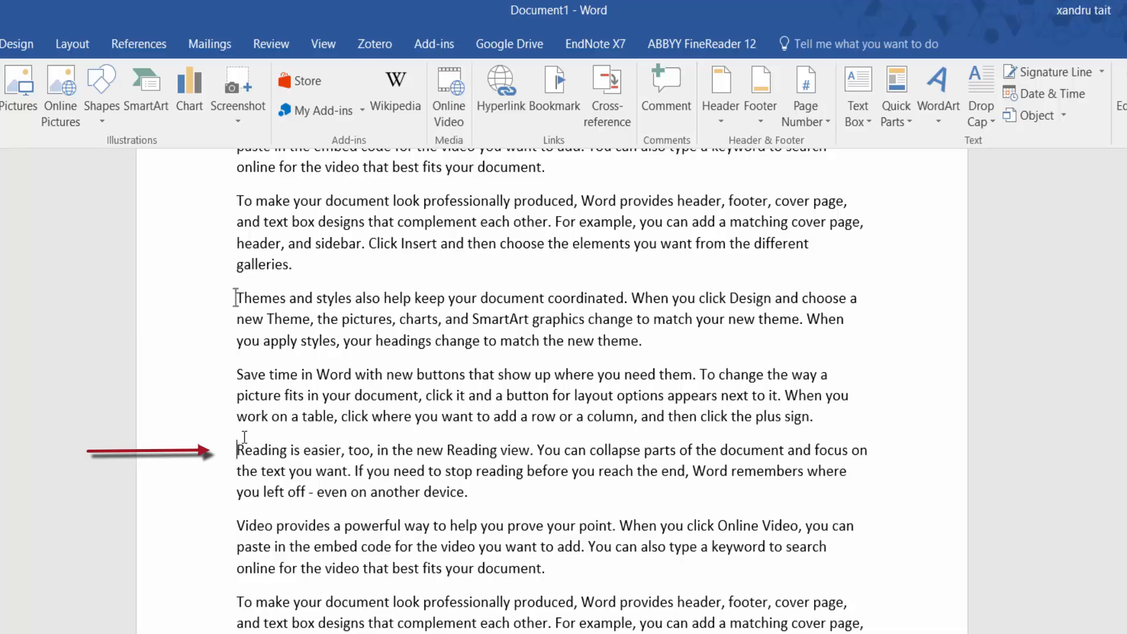
pyautogui.click(556, 89)
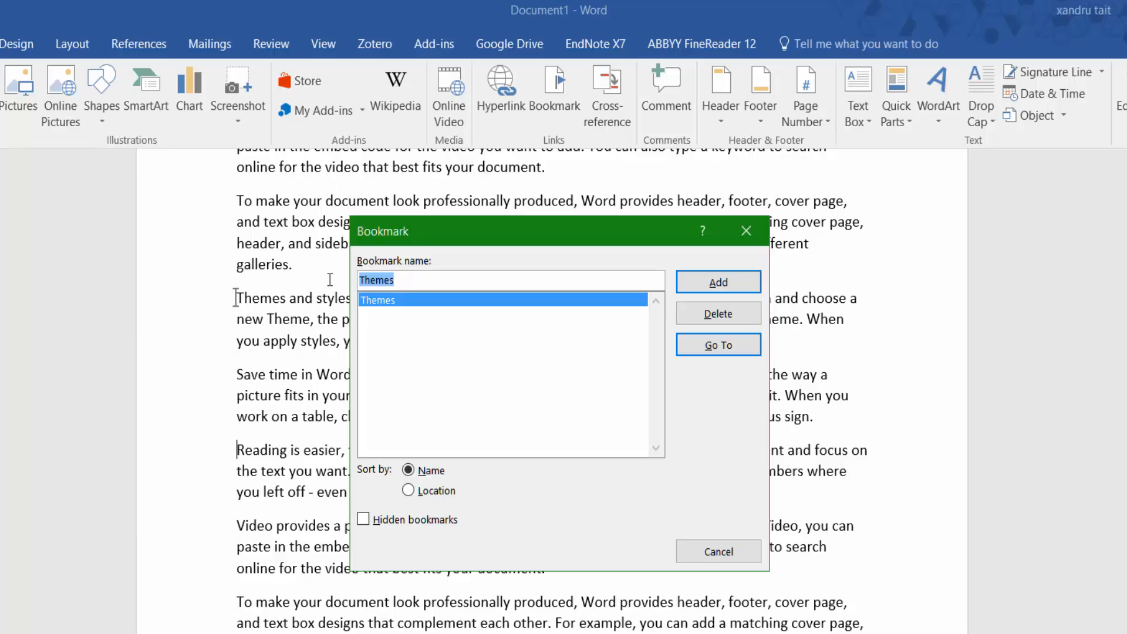
pyautogui.write('Reading')
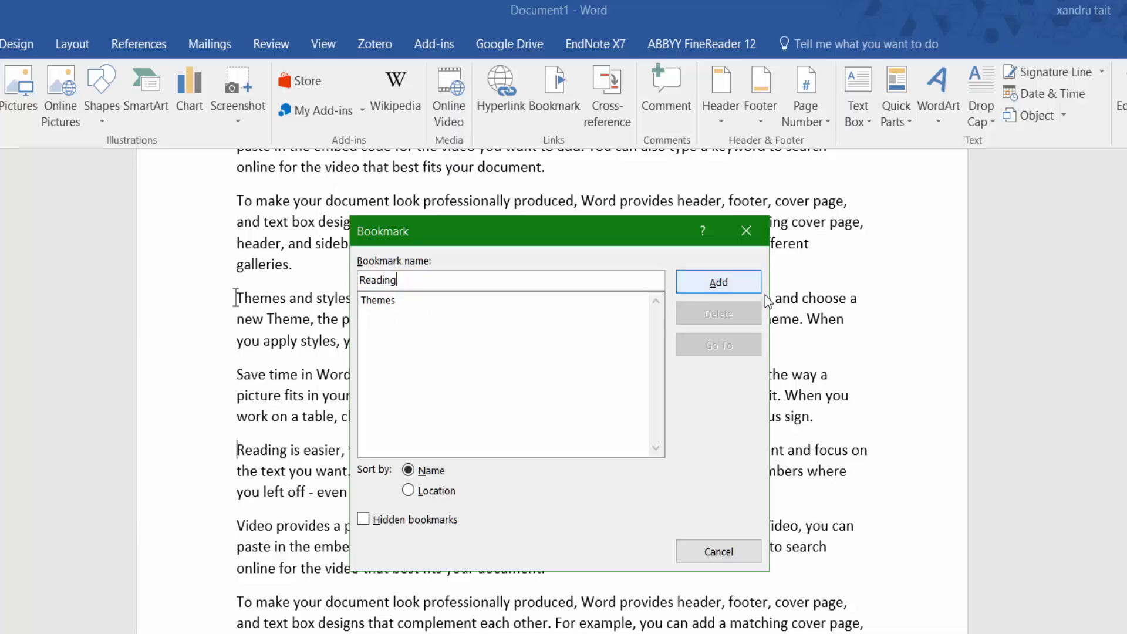
pyautogui.click(737, 283)
pyautogui.click(165, 509)
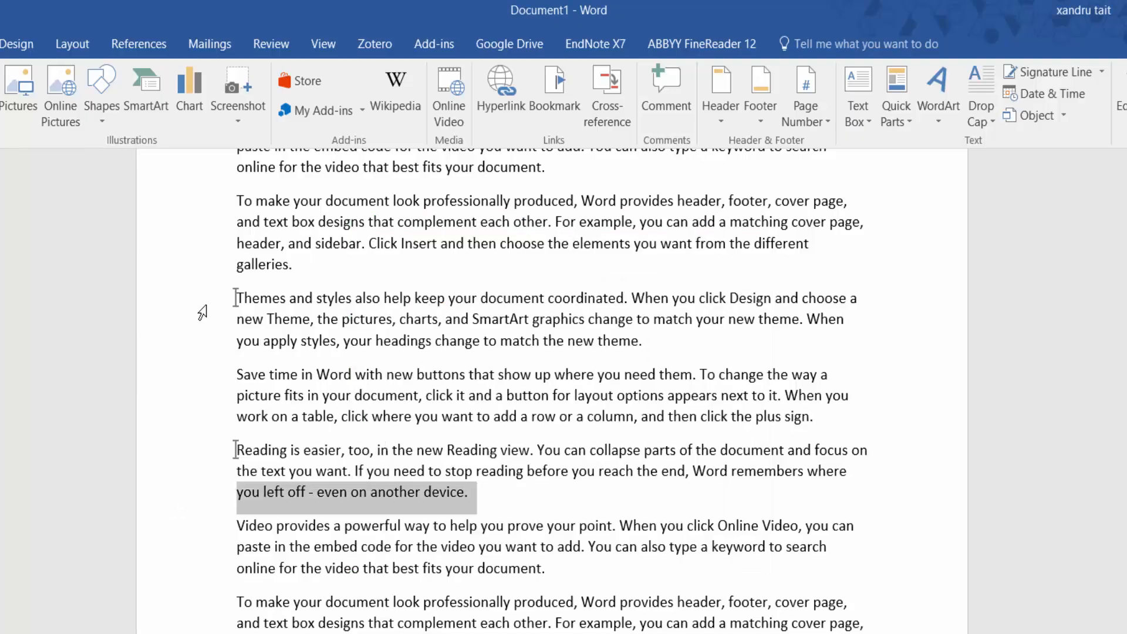
pyautogui.click(269, 453)
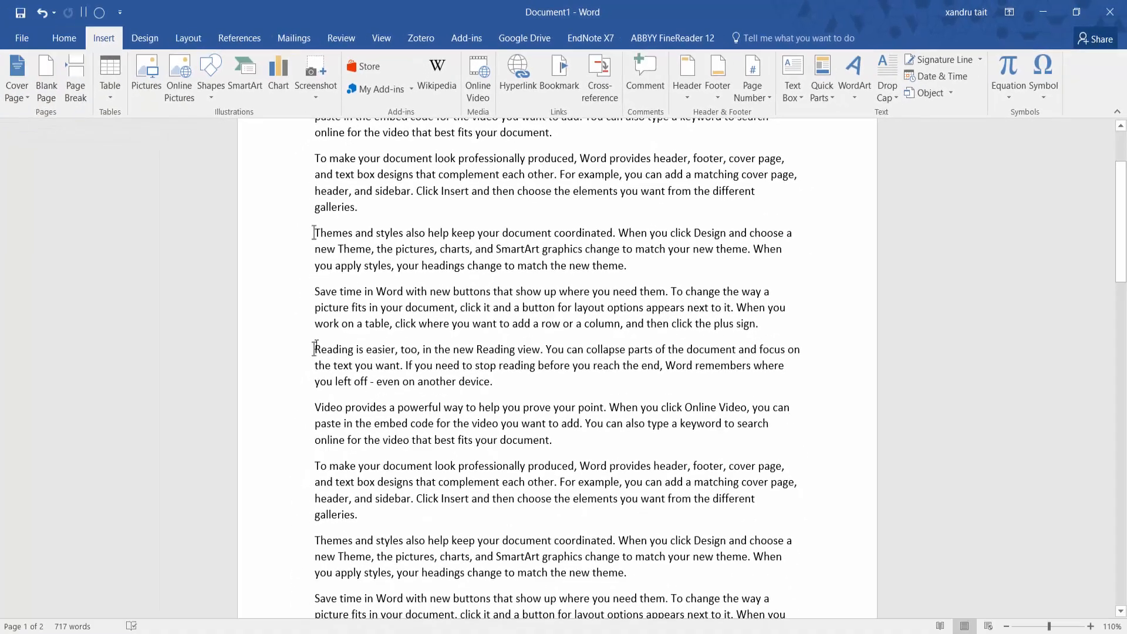
# - Turn off the Show bookmarks setting in Word's advanced options and apply the change
pyautogui.click(19, 38)
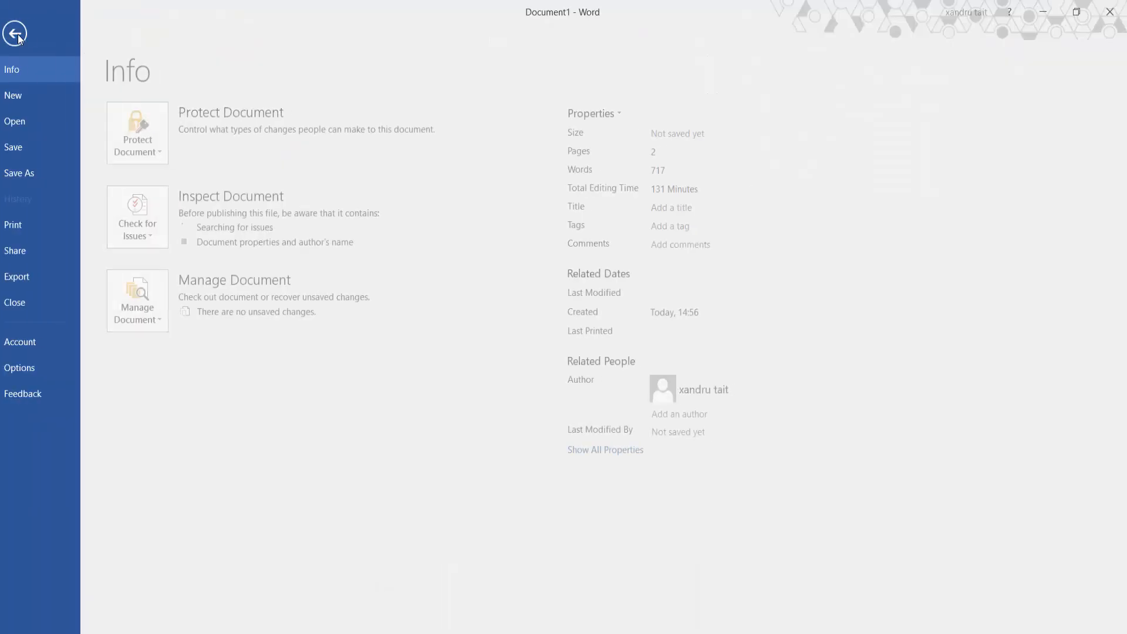
pyautogui.click(33, 368)
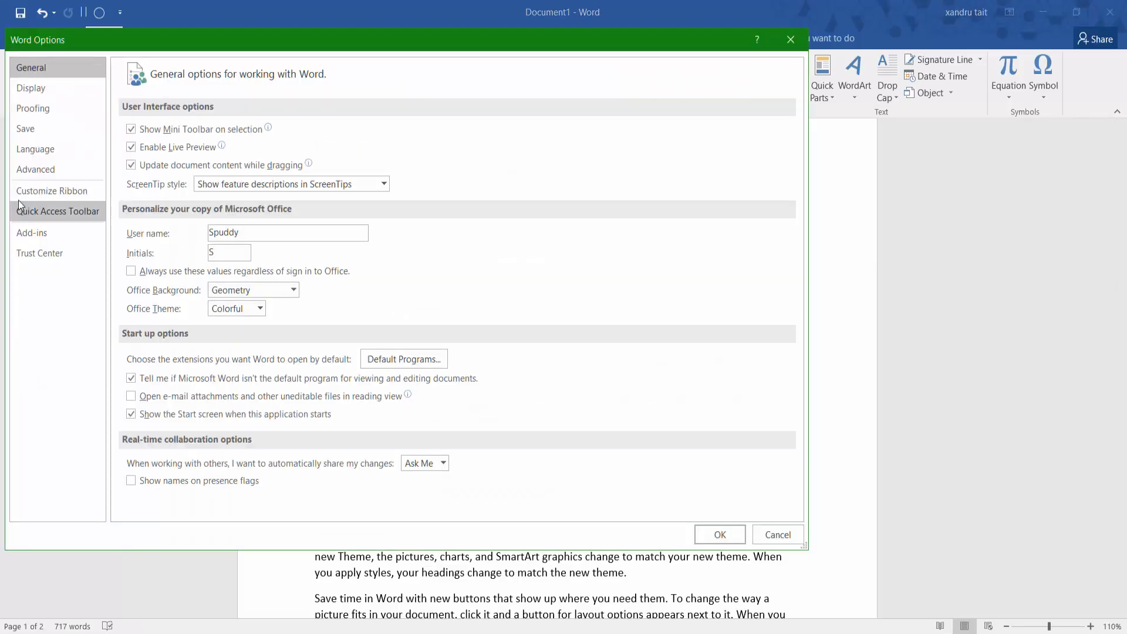
pyautogui.click(24, 169)
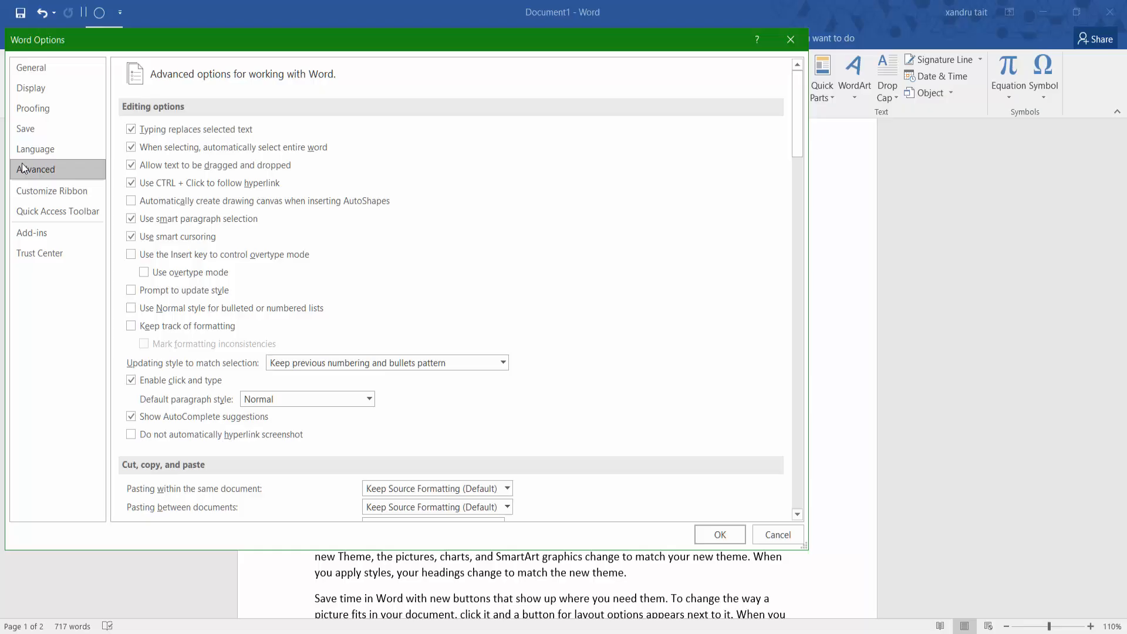
pyautogui.scroll(-10, 450, 294)
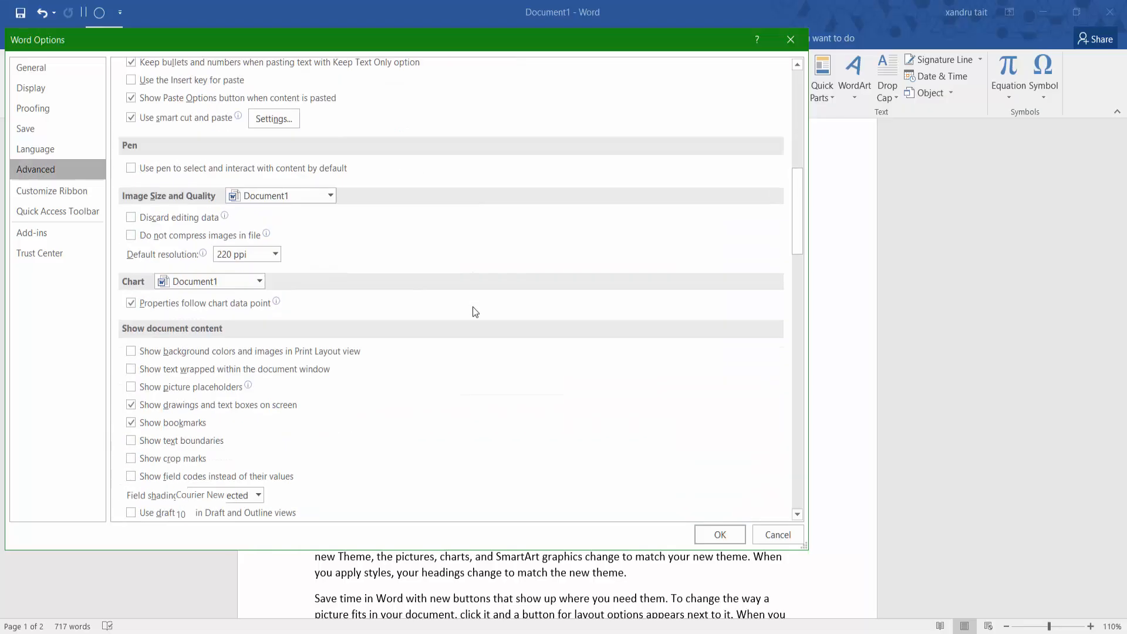
pyautogui.scroll(-3, 474, 312)
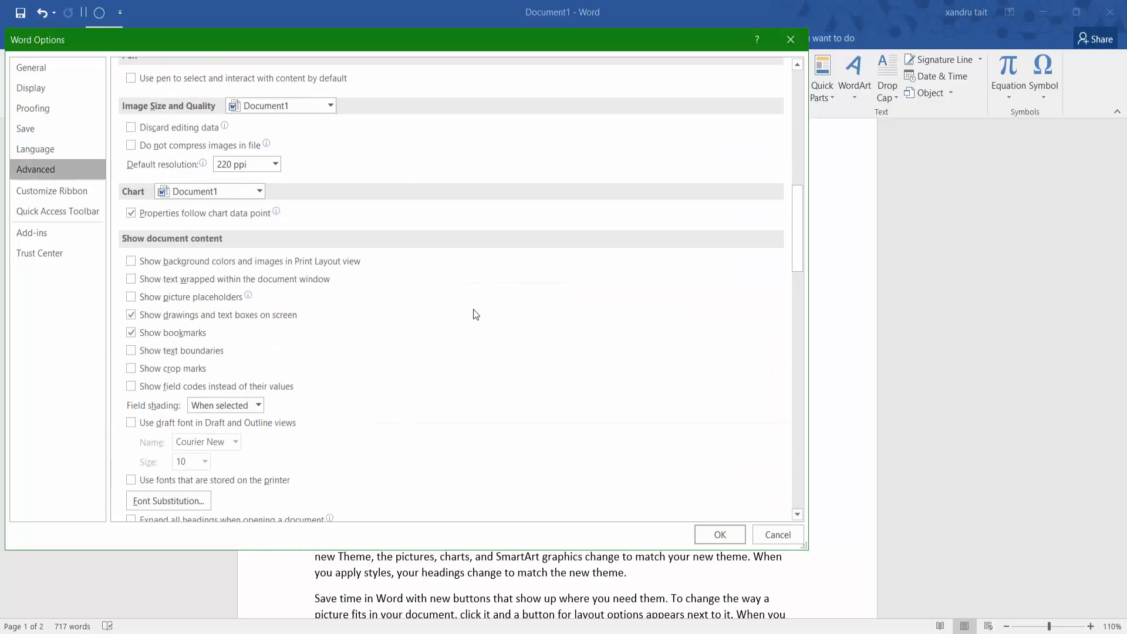
pyautogui.click(136, 336)
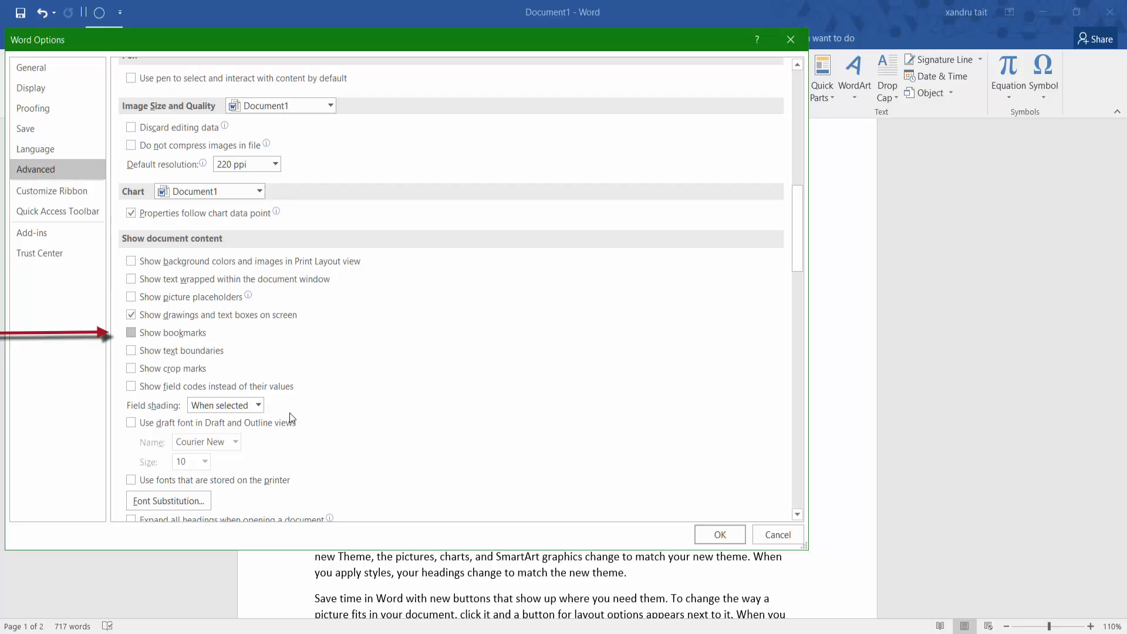
pyautogui.click(707, 540)
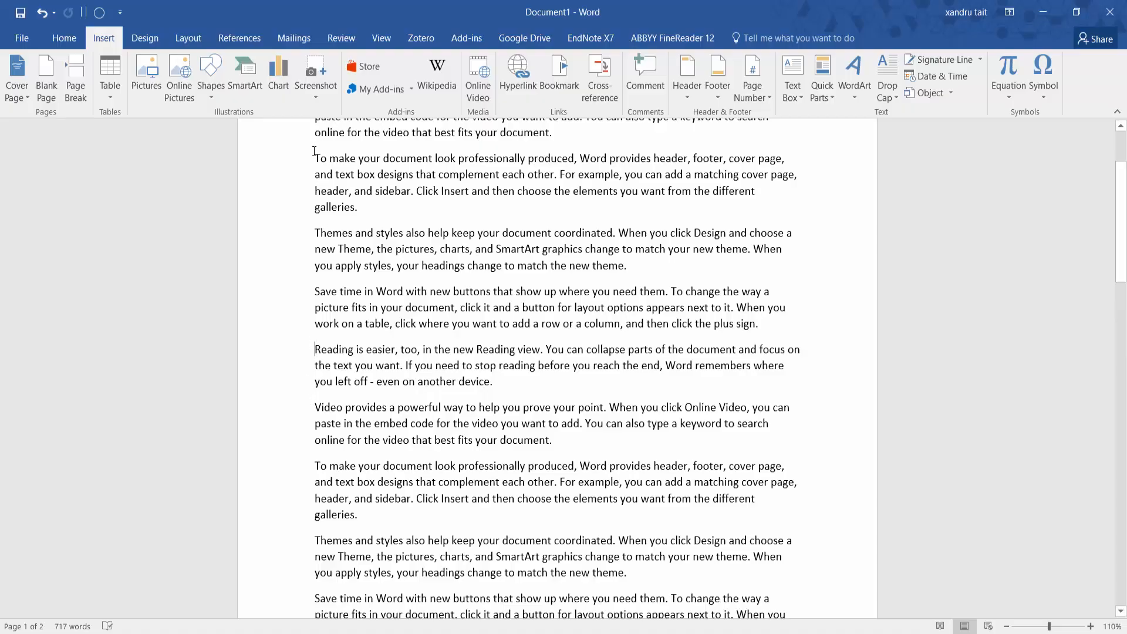
# - Go to the Reading bookmark and then to the Themes bookmark to test them, and close the Bookmark dialog
pyautogui.click(561, 76)
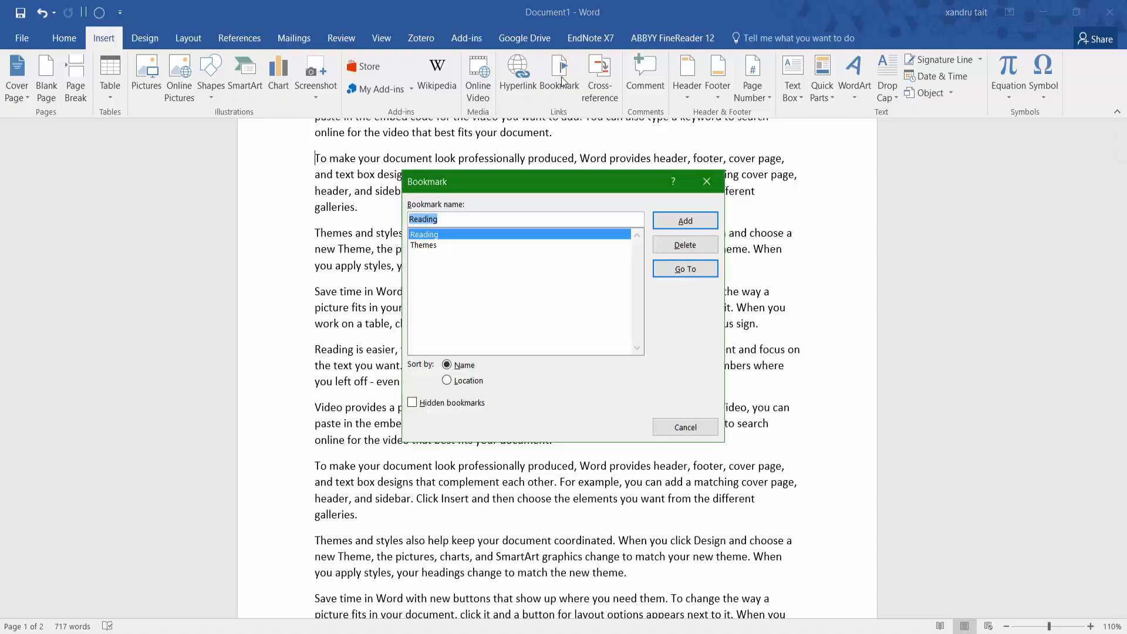
pyautogui.click(435, 245)
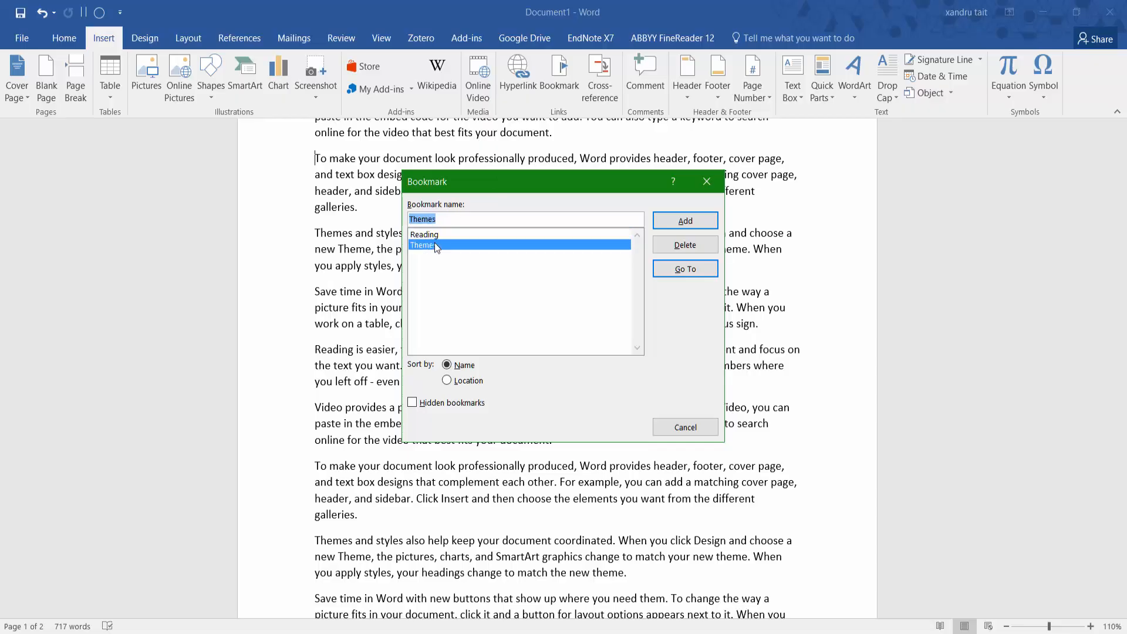
pyautogui.click(436, 235)
pyautogui.click(694, 270)
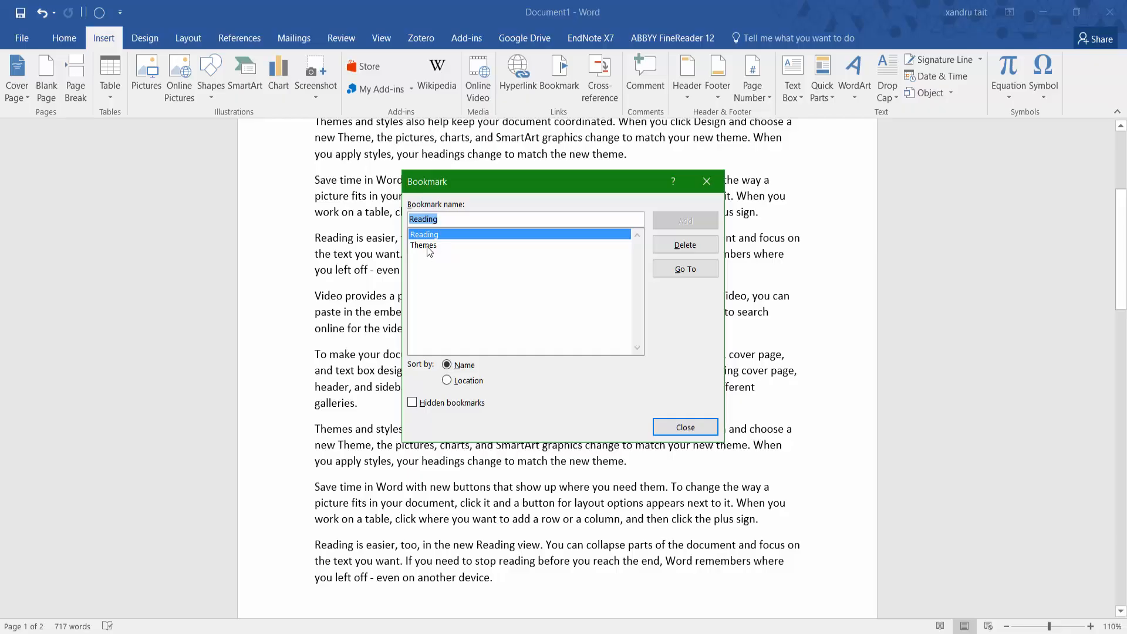
pyautogui.click(429, 246)
pyautogui.click(693, 270)
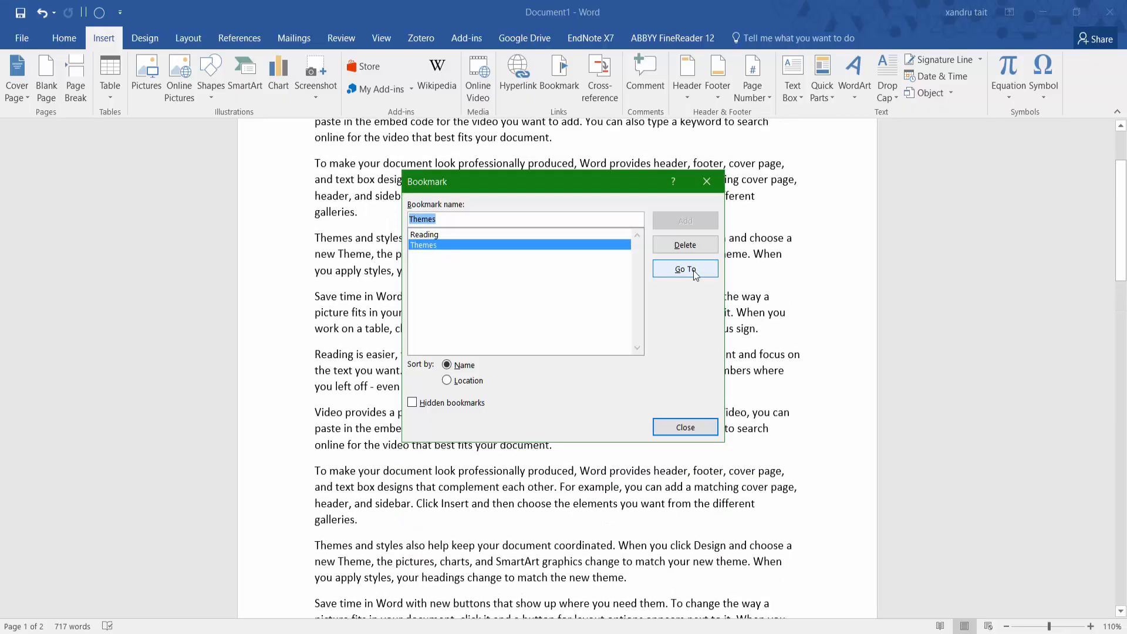
pyautogui.click(685, 426)
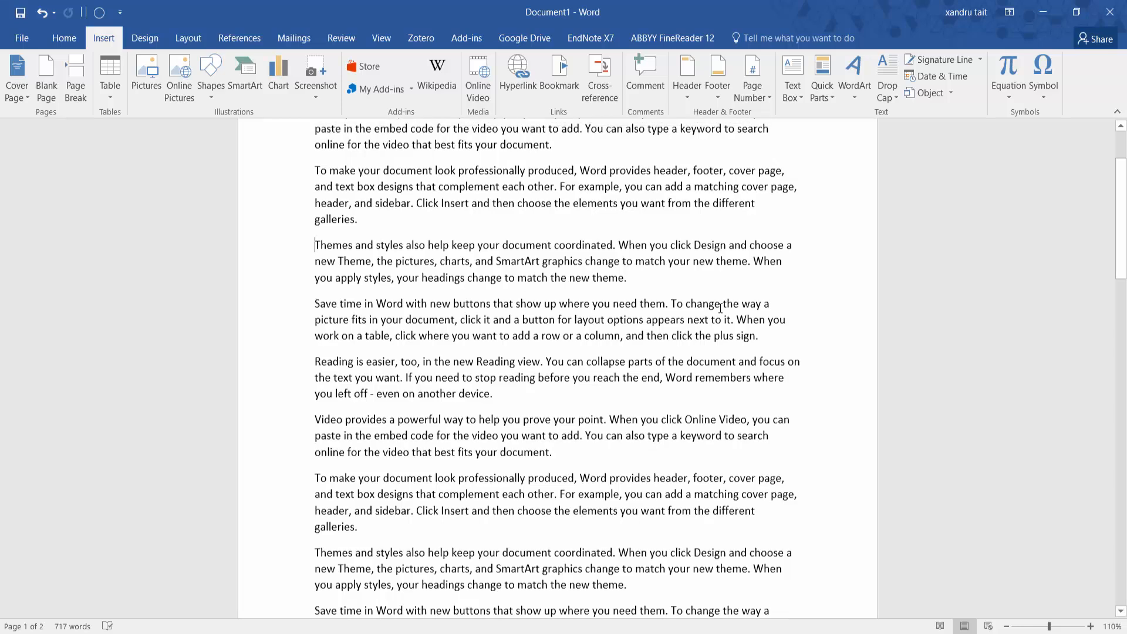
# - Split the first "Reading is easier" paragraph after "Reading" so that the word stands on its own line
pyautogui.scroll(3, 426, 169)
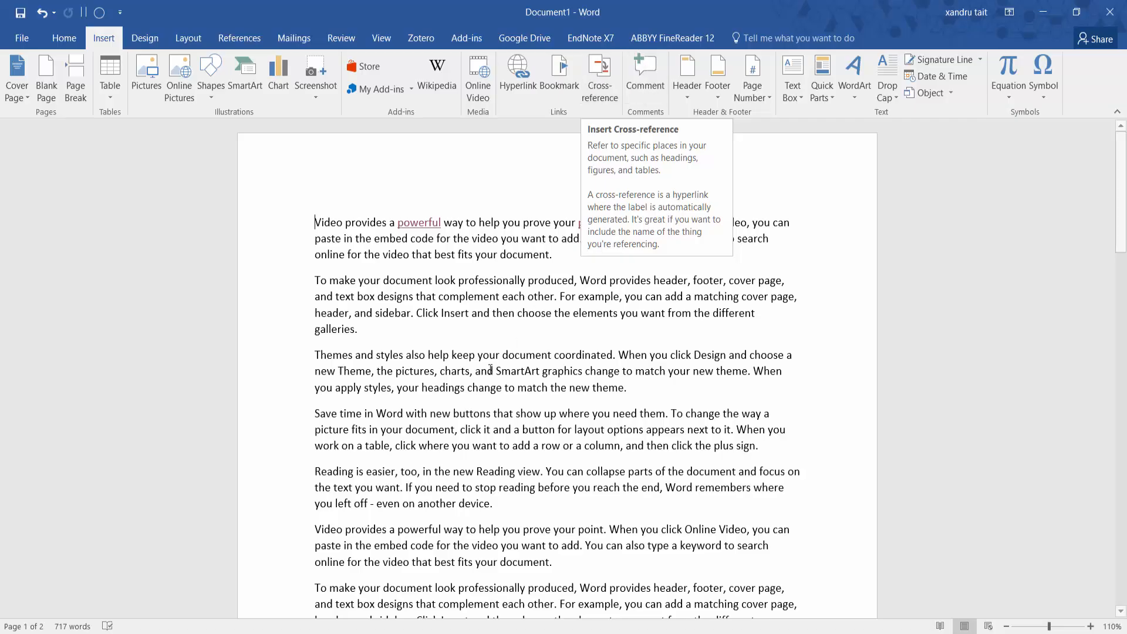
pyautogui.click(635, 386)
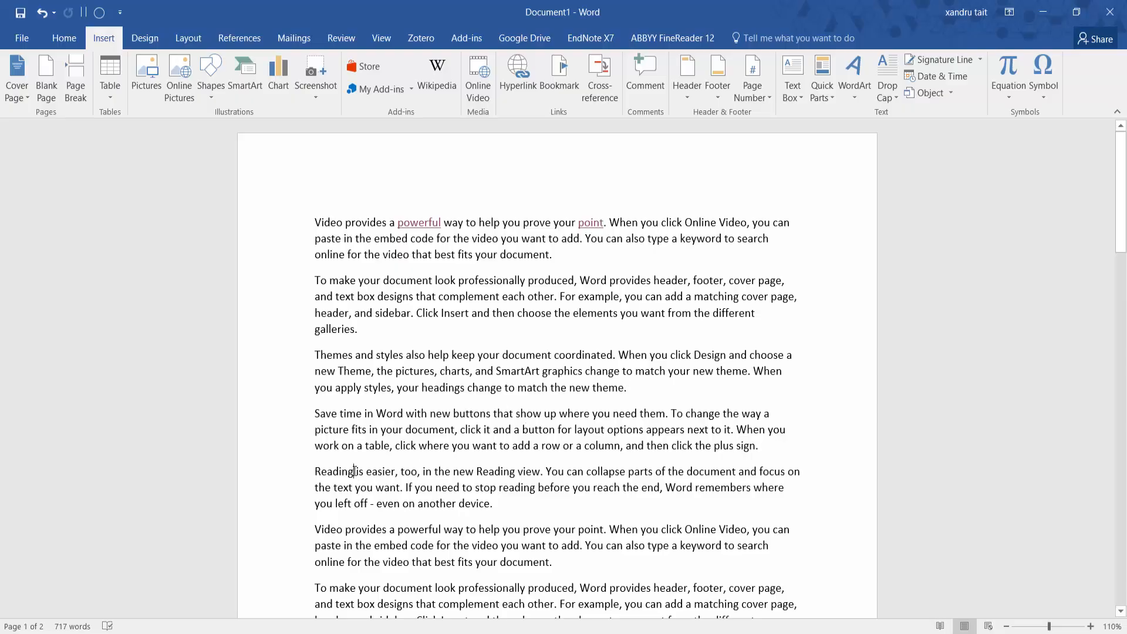
pyautogui.press('Return')
pyautogui.scroll(-2, 365, 527)
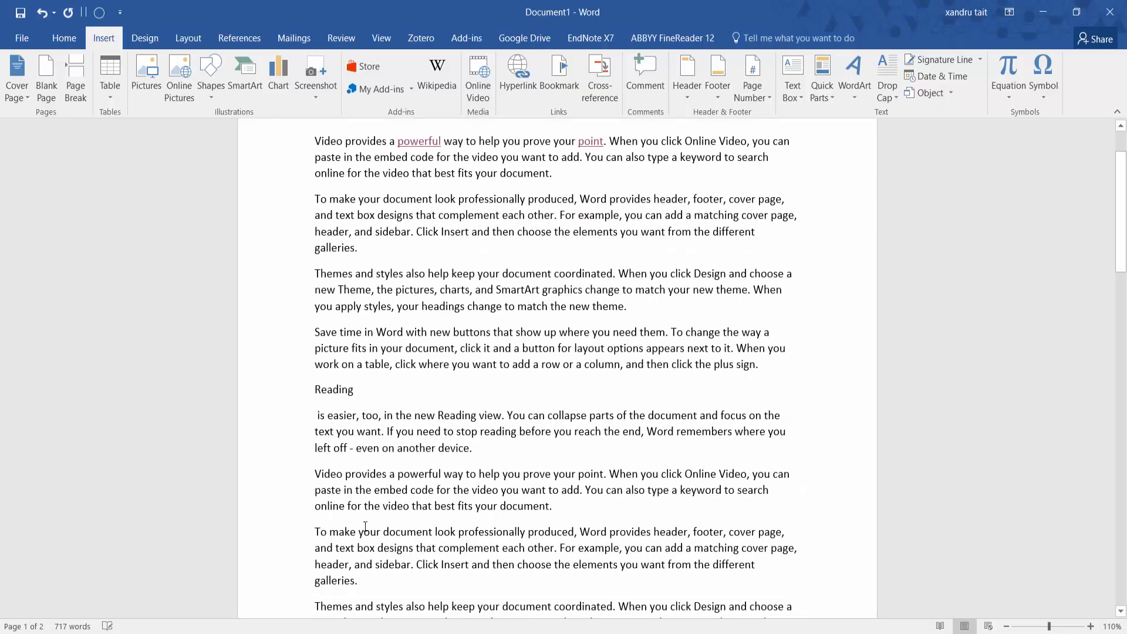
# - Split the next "Video provides" and "Themes and styles" paragraphs on page 1 so that "Video" and "Themes" stand on their own lines
pyautogui.click(344, 475)
pyautogui.press('Return')
pyautogui.scroll(-3, 343, 505)
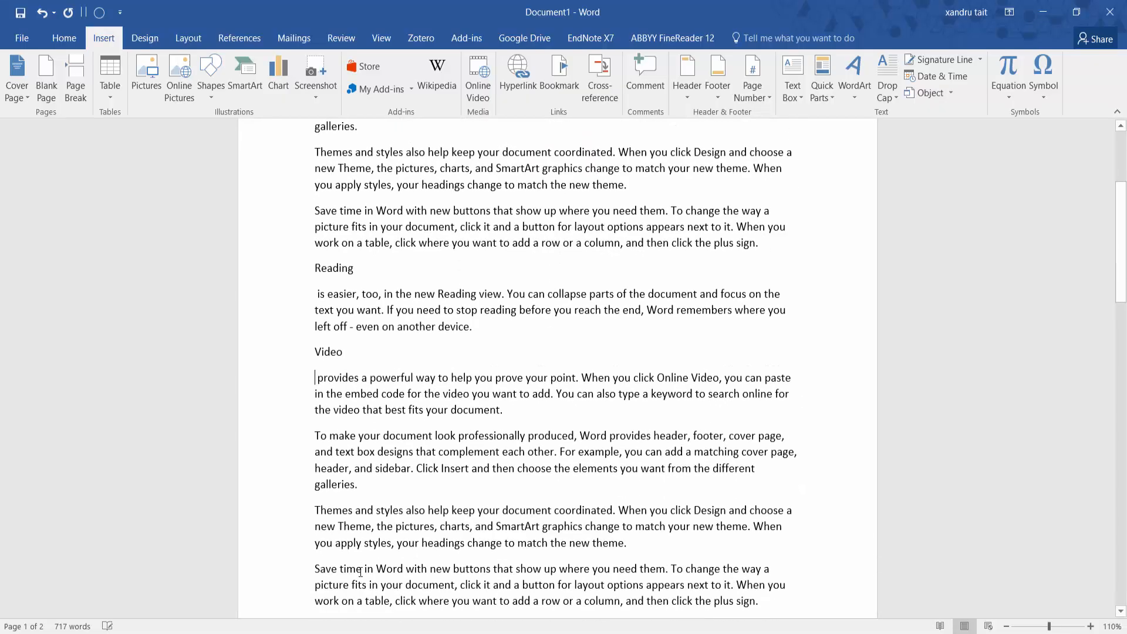
pyautogui.click(354, 510)
pyautogui.press('Return')
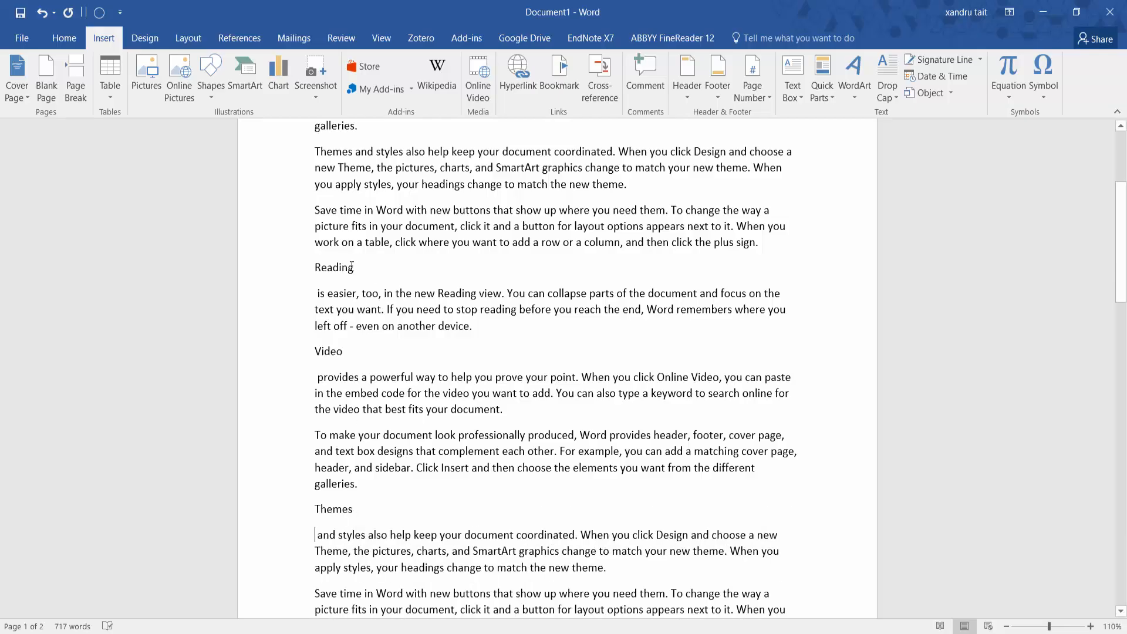
# - Apply the Heading 1 style to the separate lines "Reading", "Video" and "Themes"
pyautogui.click(64, 37)
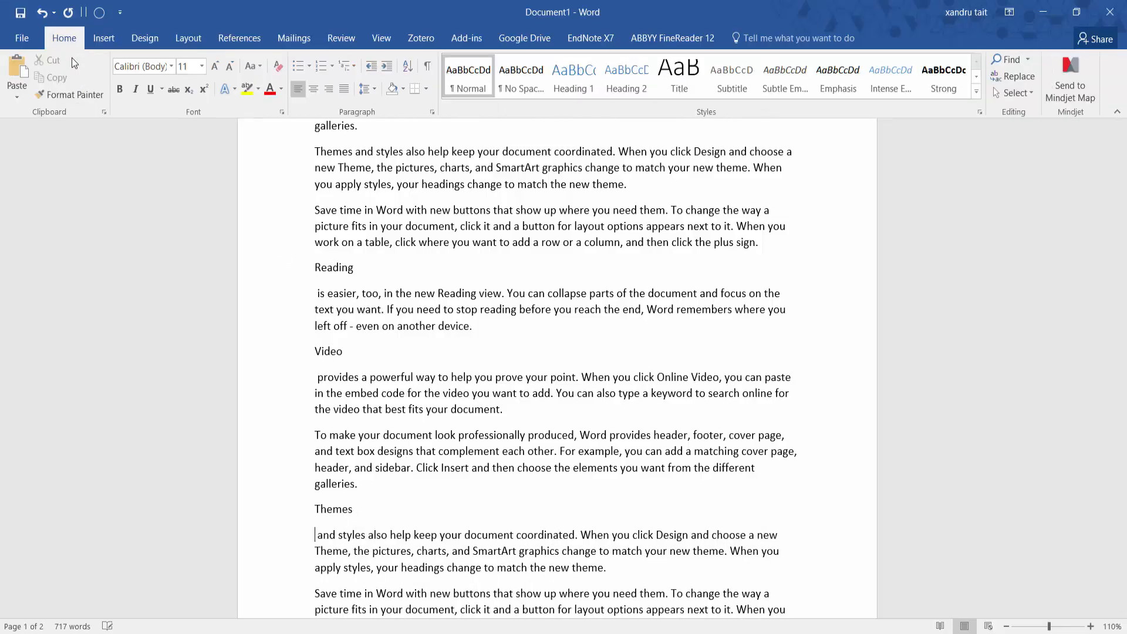
pyautogui.doubleClick(332, 266)
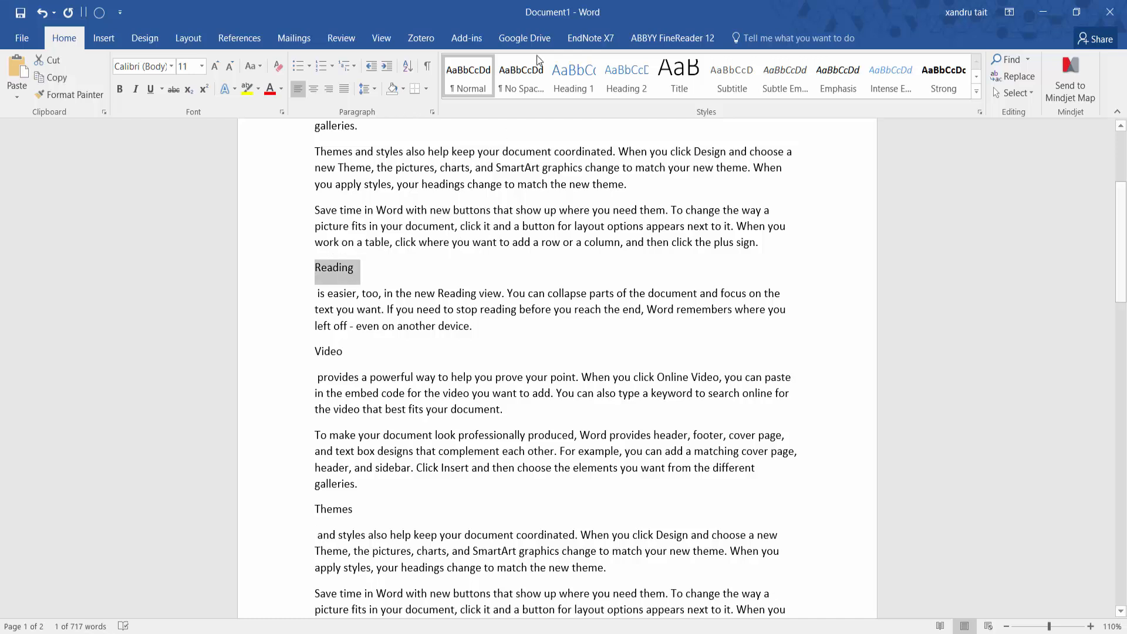
pyautogui.click(574, 78)
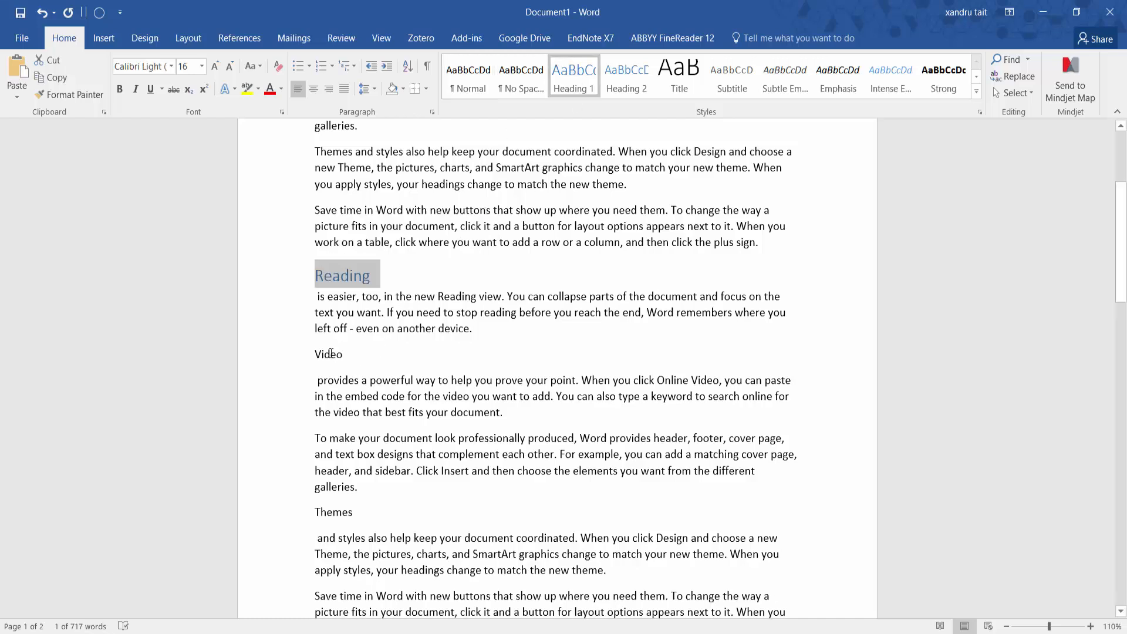
pyautogui.doubleClick(332, 353)
pyautogui.click(575, 77)
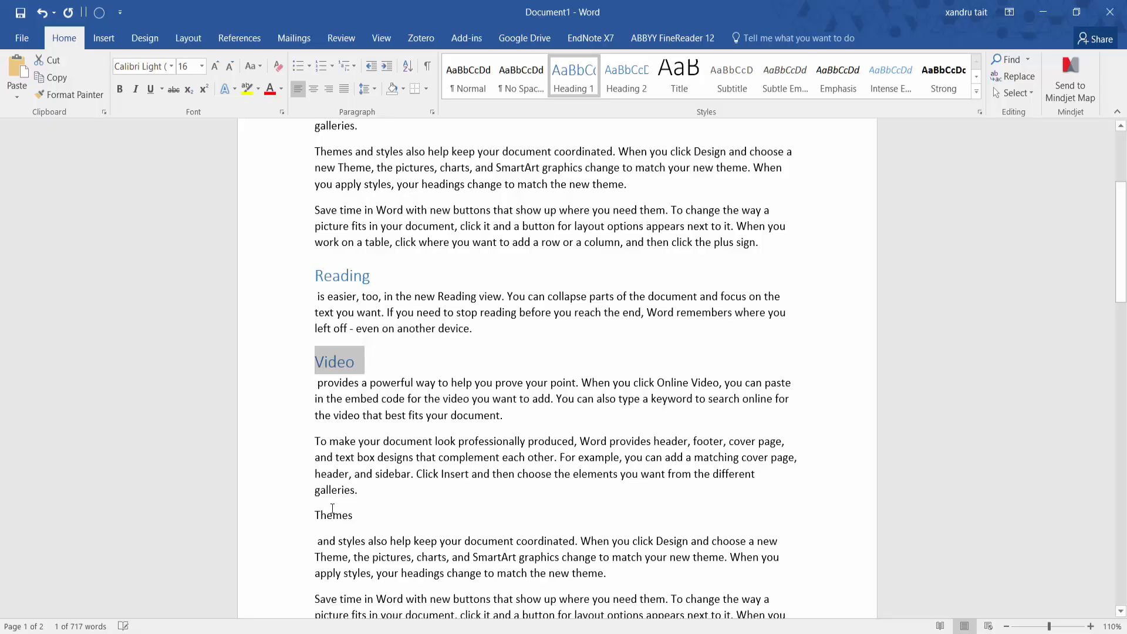
pyautogui.doubleClick(333, 514)
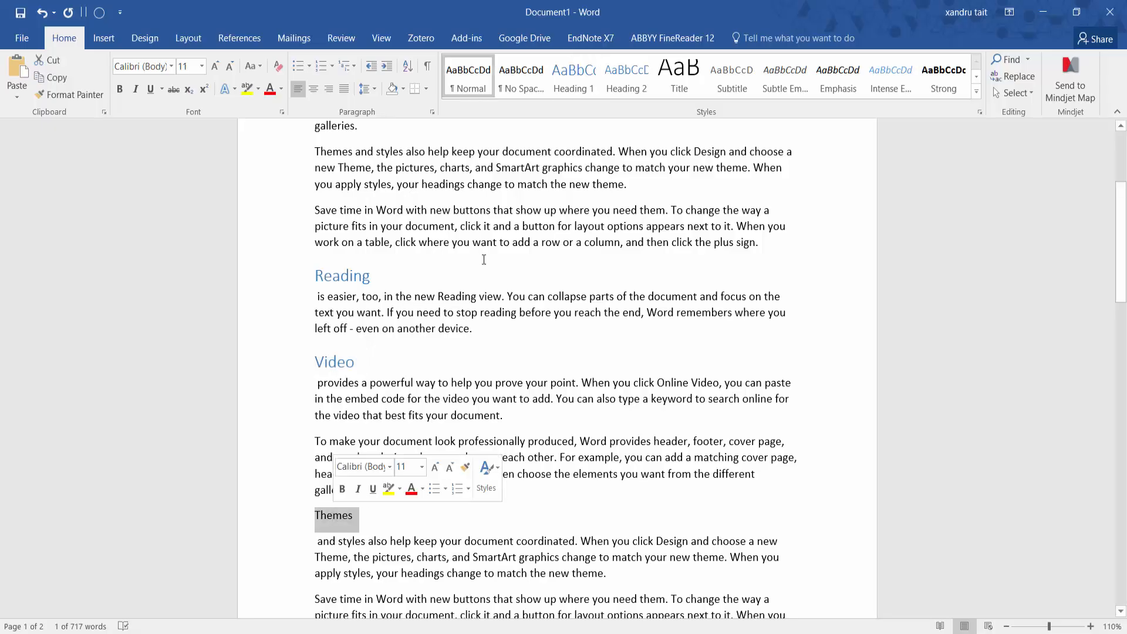
pyautogui.click(569, 81)
pyautogui.click(458, 498)
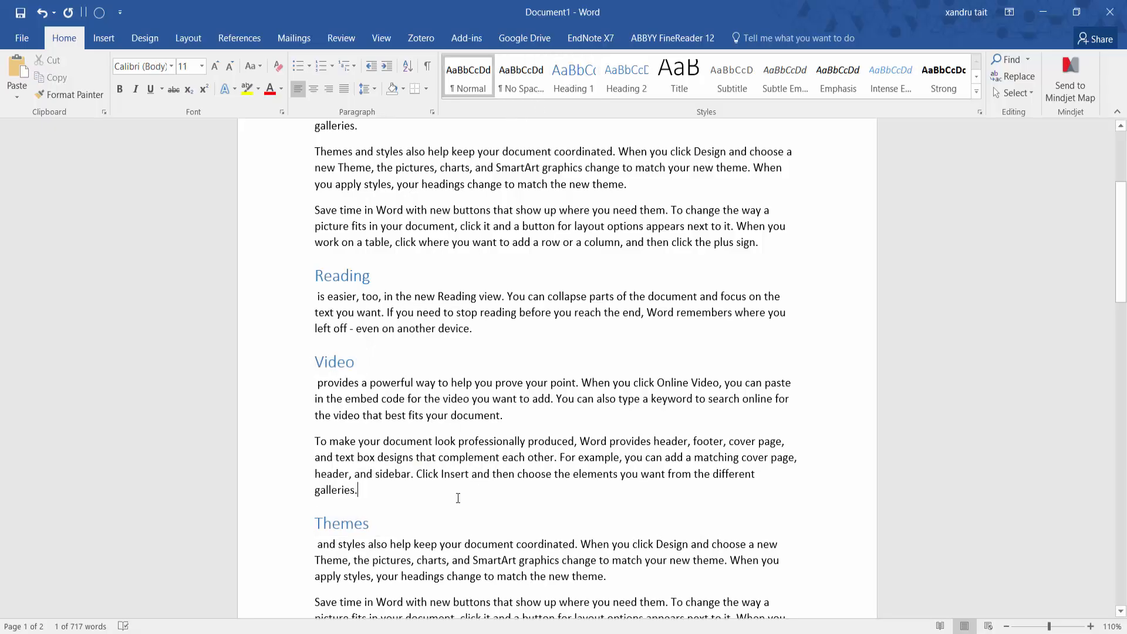
# - Insert a page-number cross-reference to the Video heading after the last paragraph on page 1, and delete it again
pyautogui.scroll(4, 458, 498)
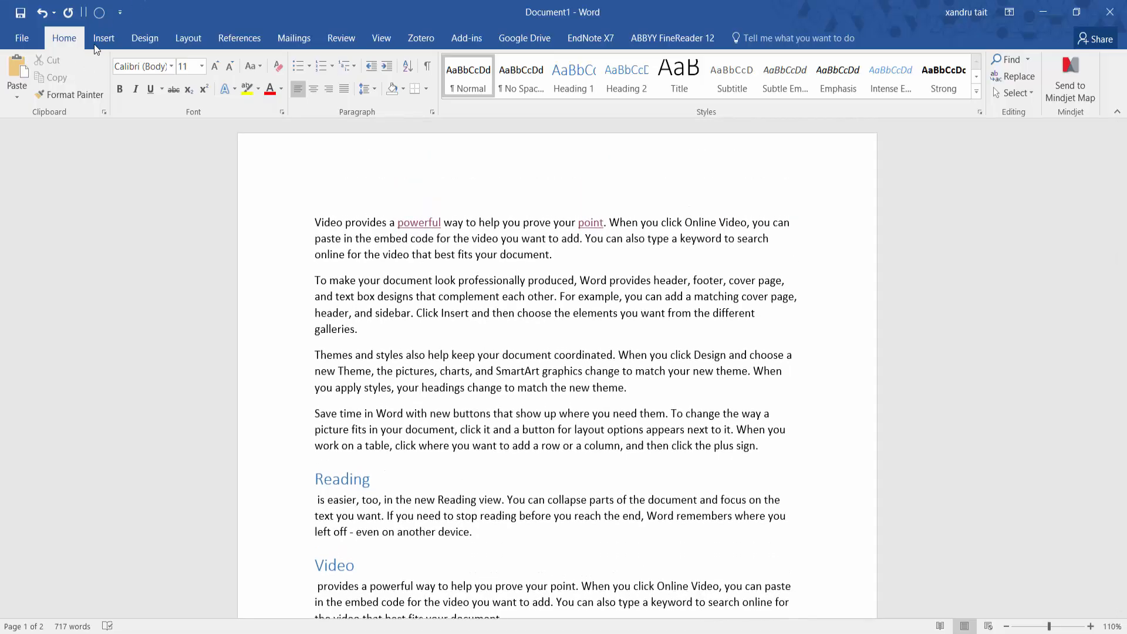
pyautogui.click(101, 39)
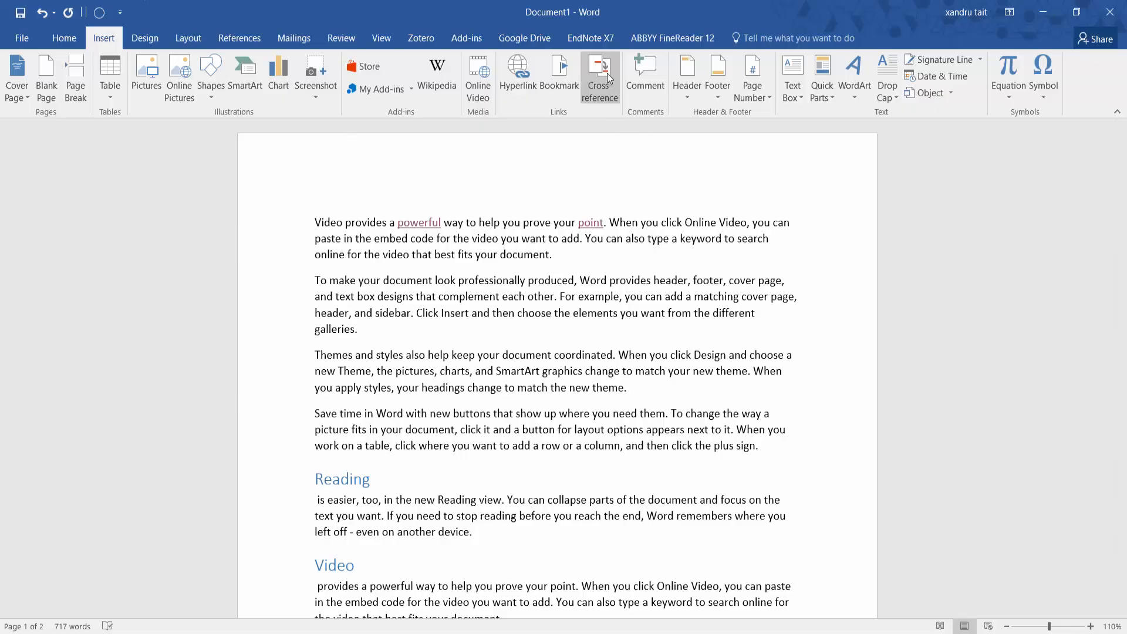
pyautogui.scroll(-3, 451, 533)
pyautogui.click(451, 530)
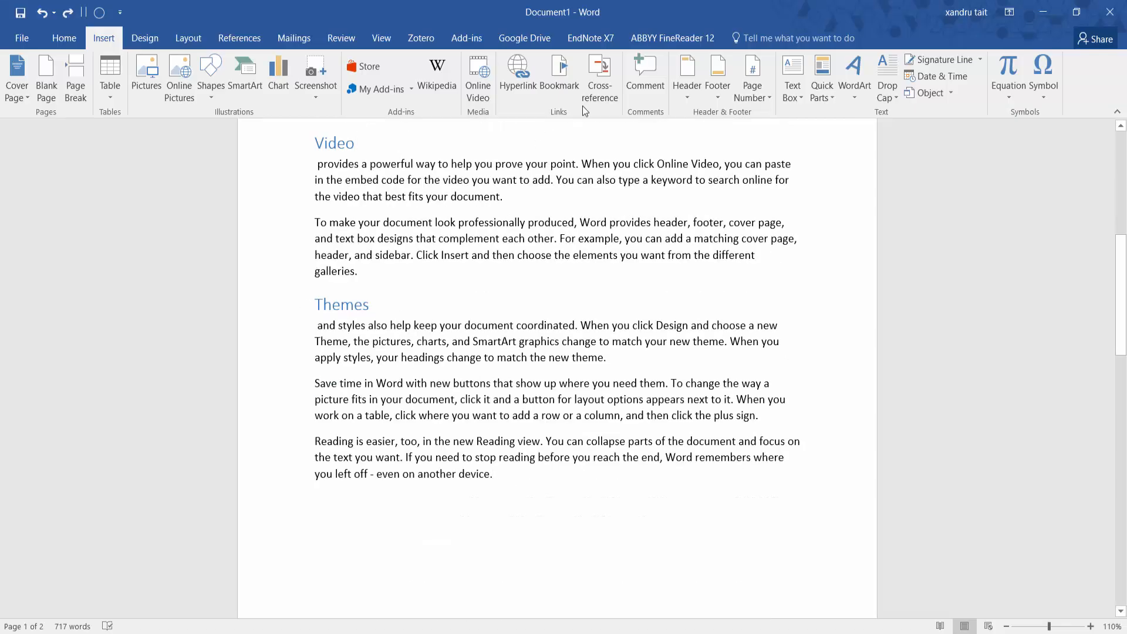
pyautogui.click(597, 94)
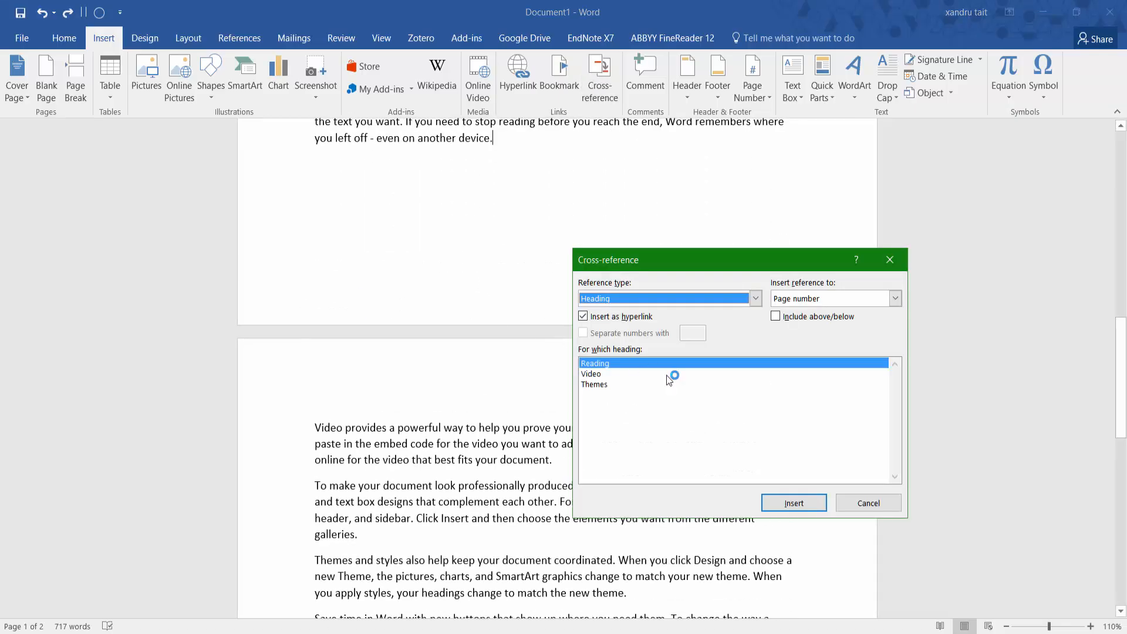
pyautogui.scroll(-2, 434, 344)
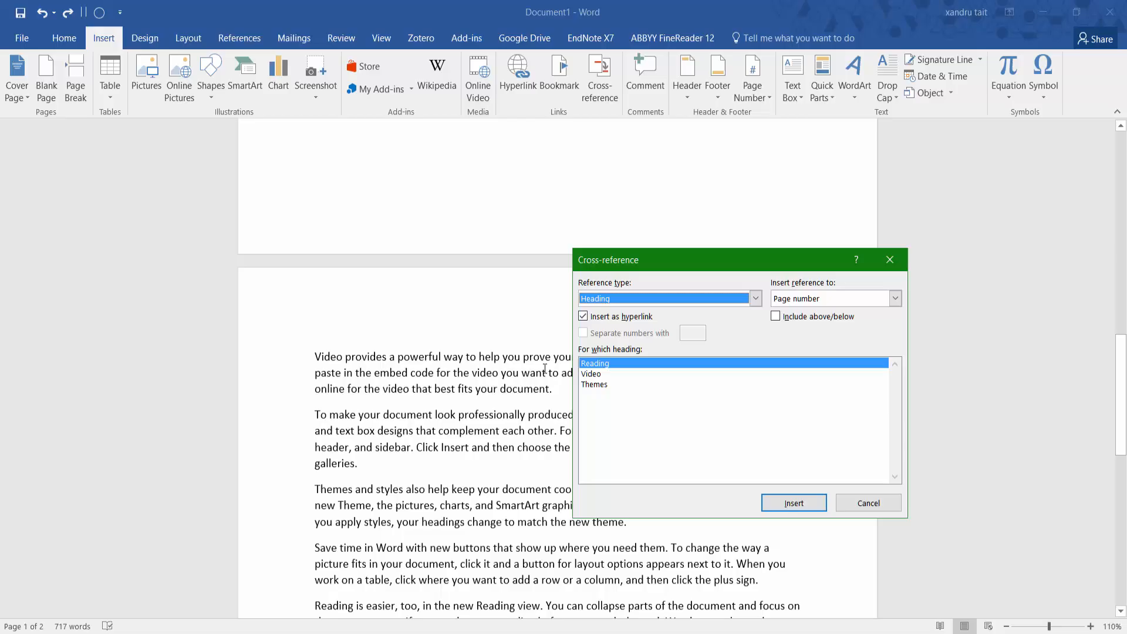
pyautogui.click(601, 375)
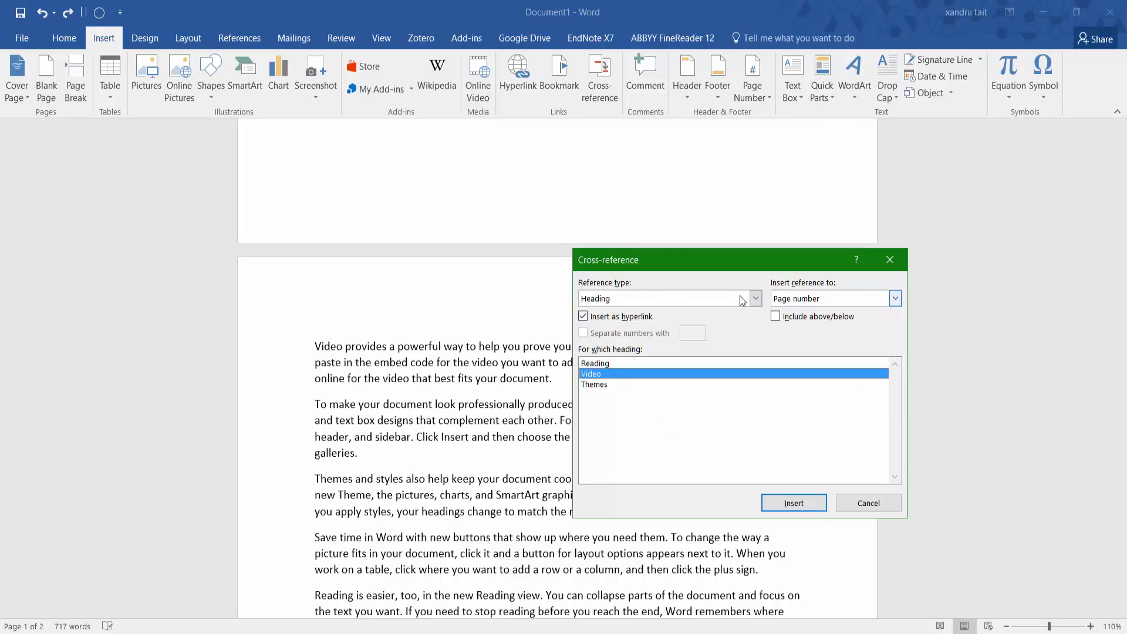
pyautogui.click(896, 299)
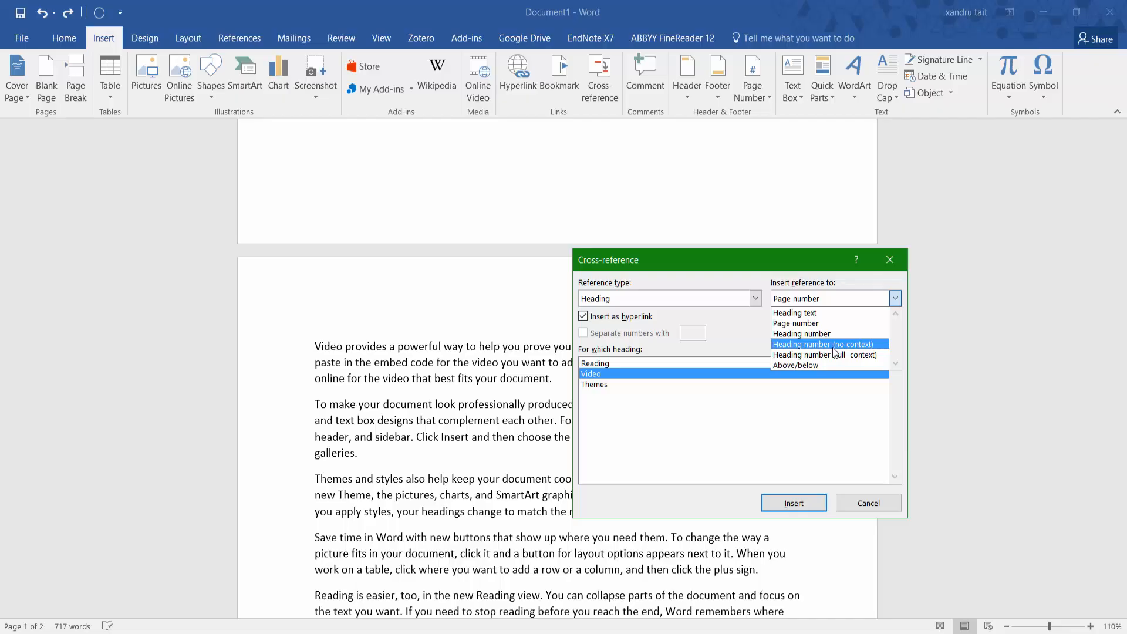
pyautogui.click(803, 324)
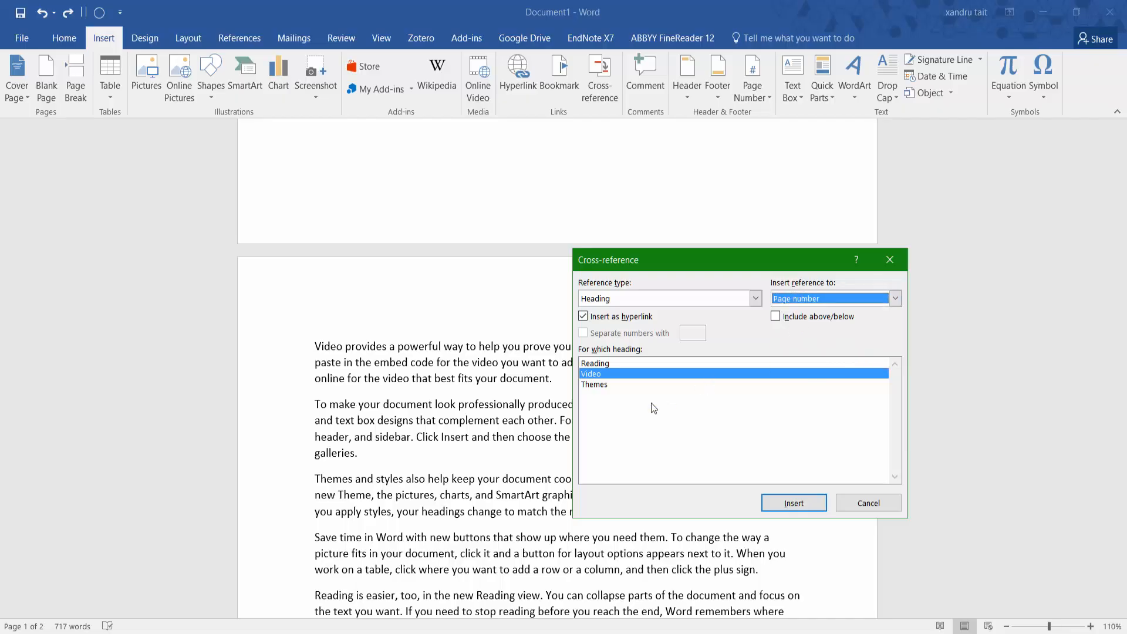
pyautogui.click(792, 504)
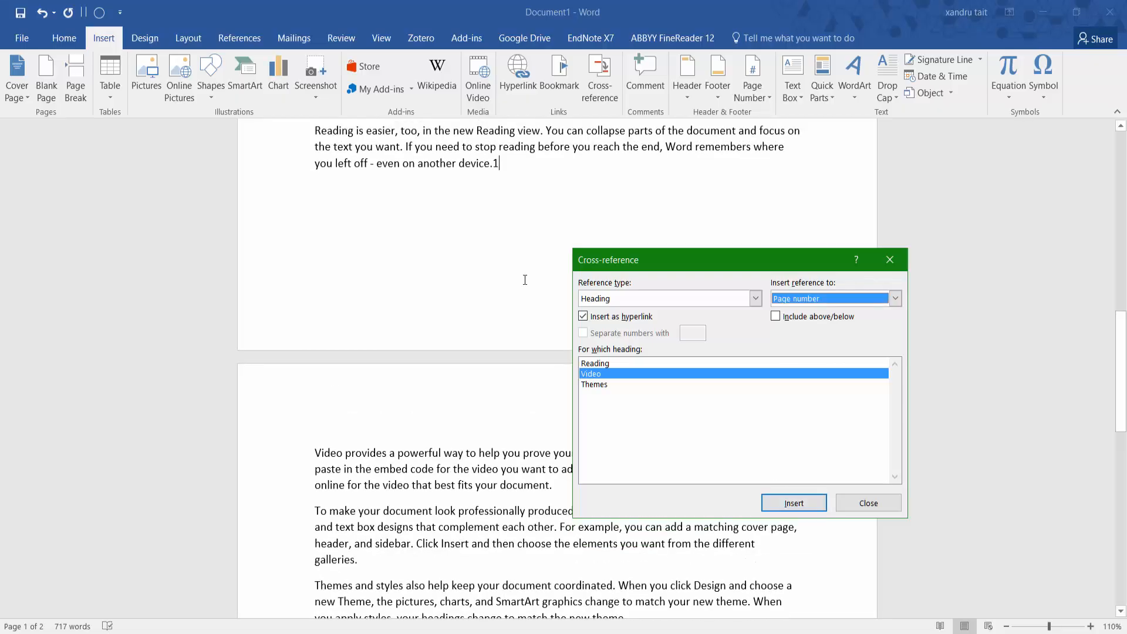
pyautogui.click(868, 504)
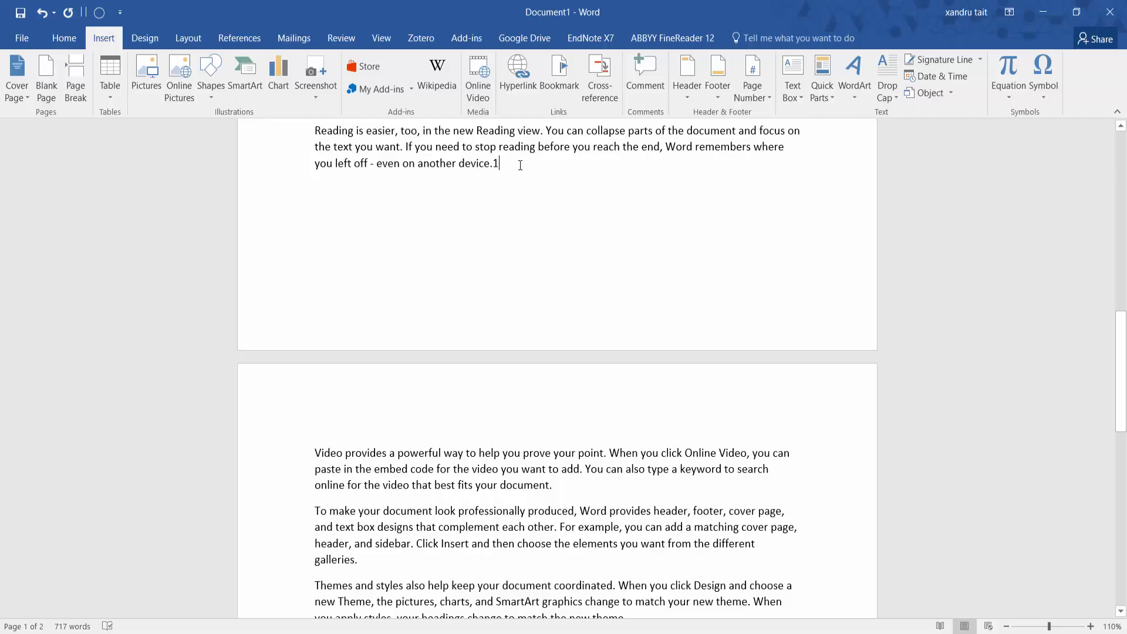
pyautogui.press('BackSpace')
pyautogui.press('BackSpace')
# - Start a cross-reference at the end of the page 2 text and look through the targets for the Bookmark reference type
pyautogui.scroll(-8, 458, 392)
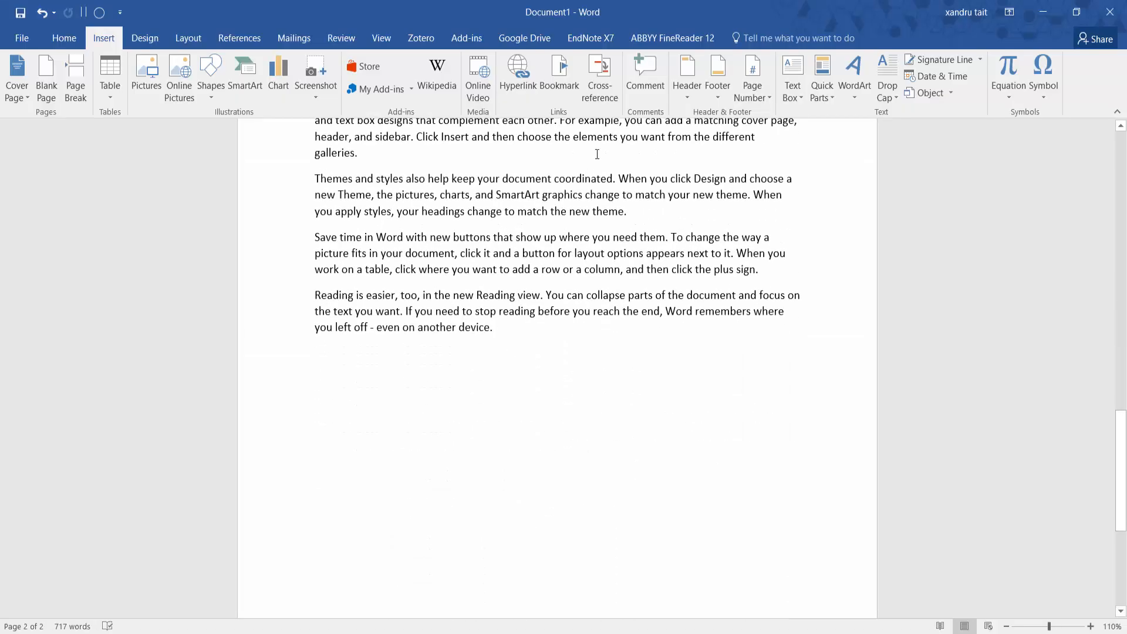
pyautogui.click(608, 94)
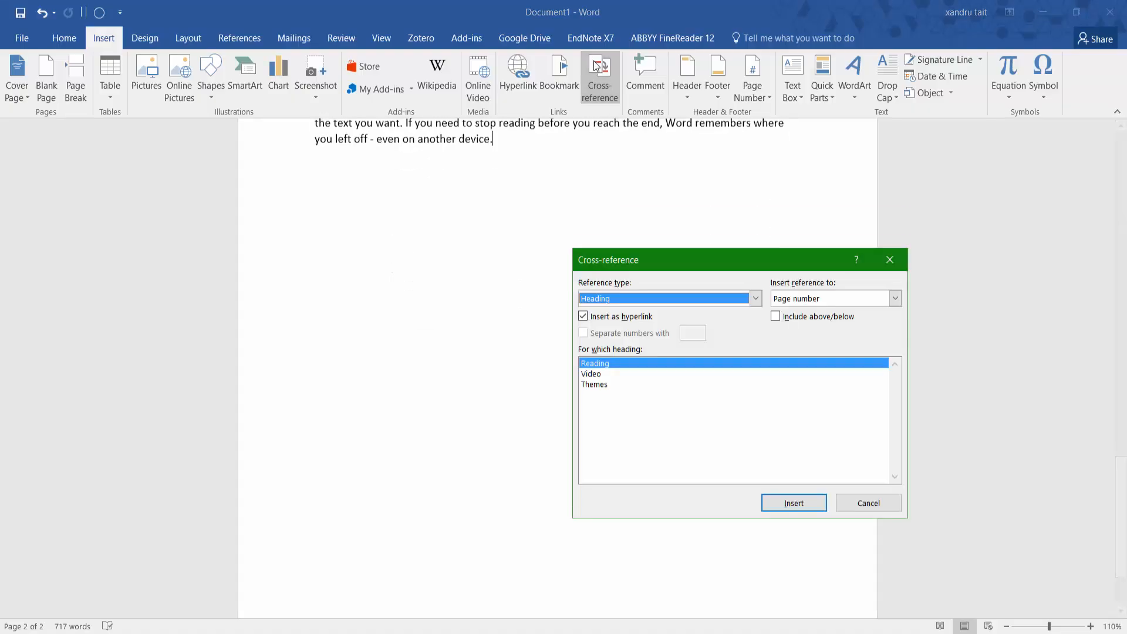
pyautogui.click(603, 377)
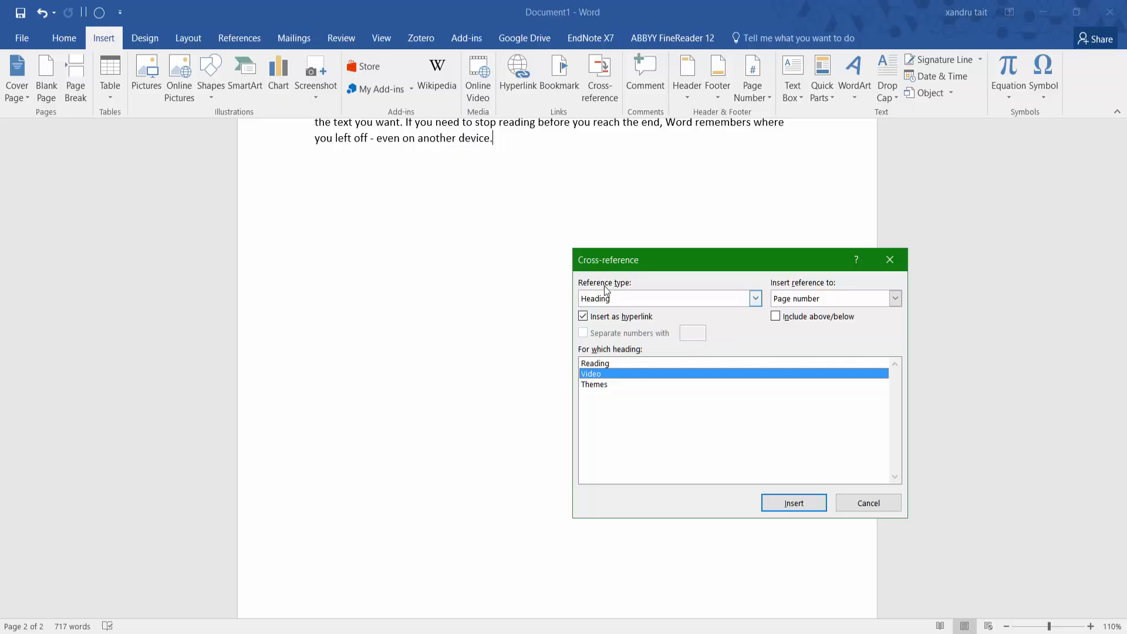
pyautogui.click(755, 299)
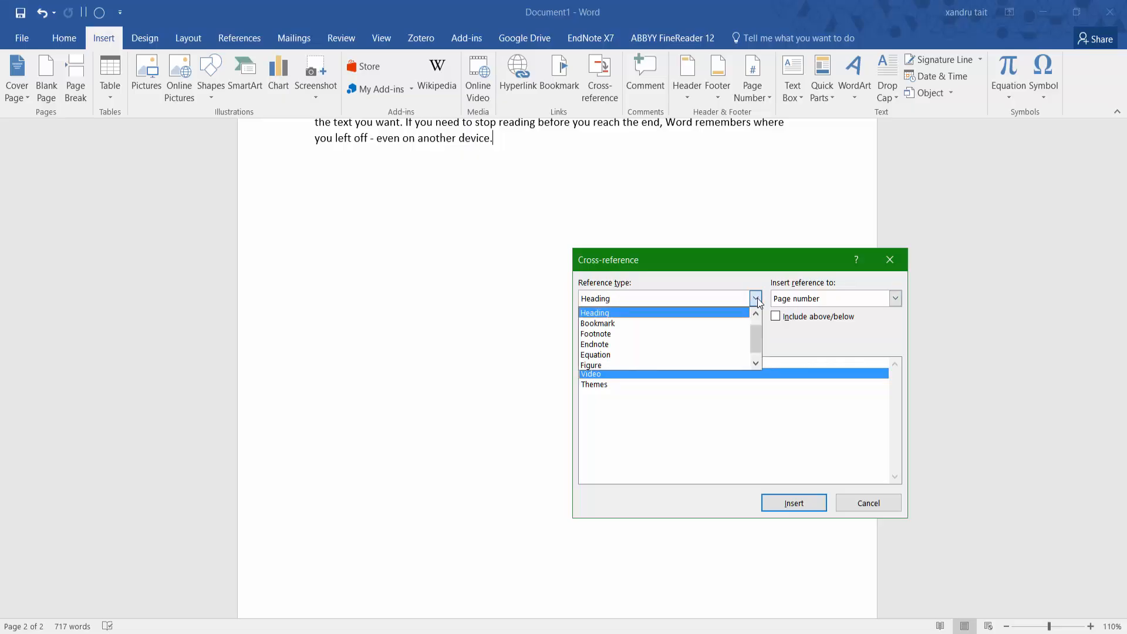
pyautogui.click(642, 324)
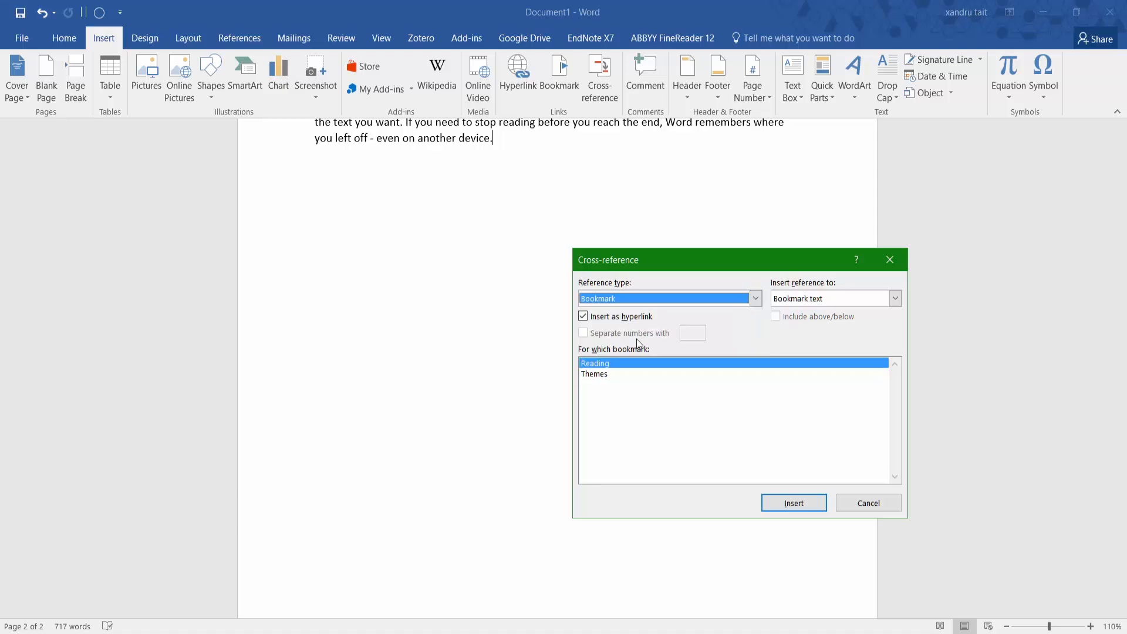
pyautogui.click(601, 374)
pyautogui.click(602, 365)
# - Insert a page-number cross-reference to the Reading heading at the end of the document, and follow it to test the link
pyautogui.click(756, 298)
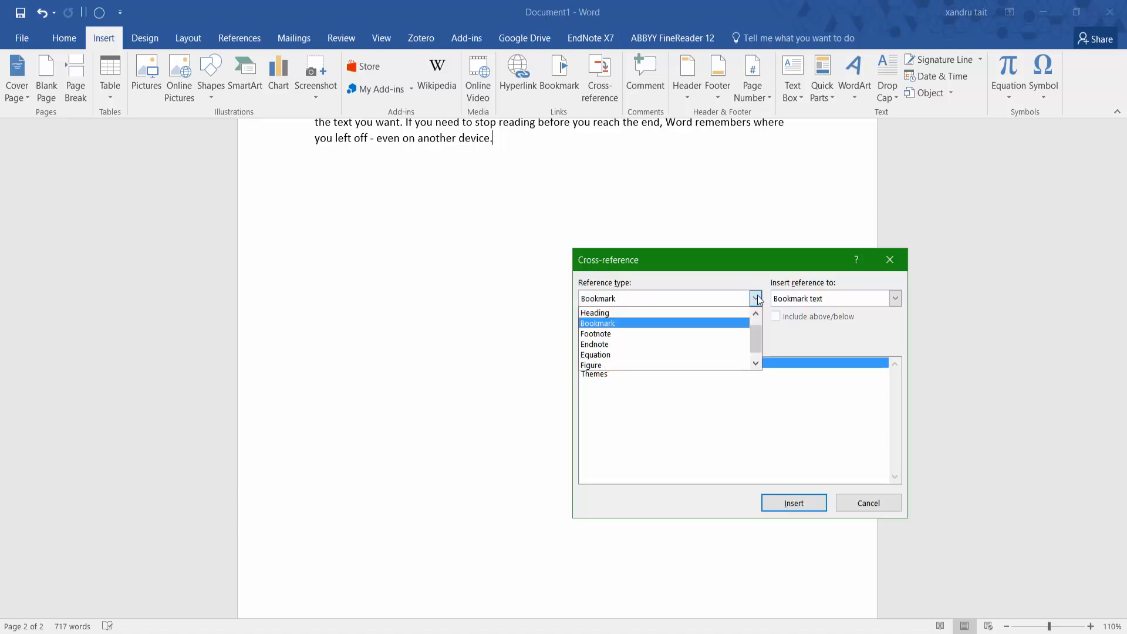
pyautogui.click(639, 311)
pyautogui.click(895, 299)
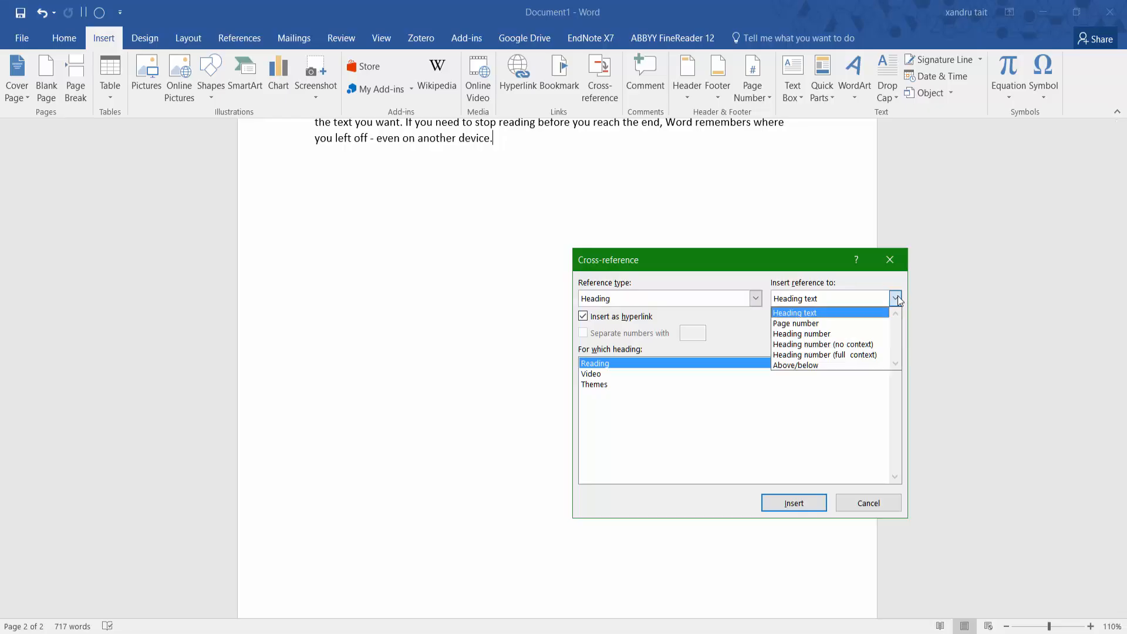
pyautogui.click(809, 322)
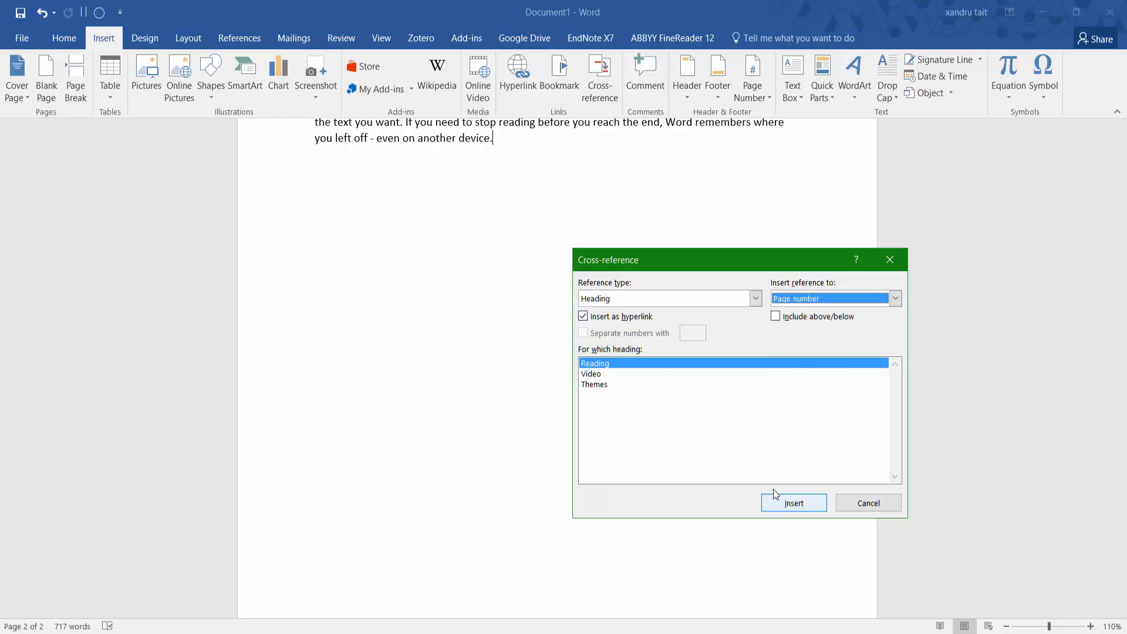
pyautogui.click(798, 499)
pyautogui.click(868, 504)
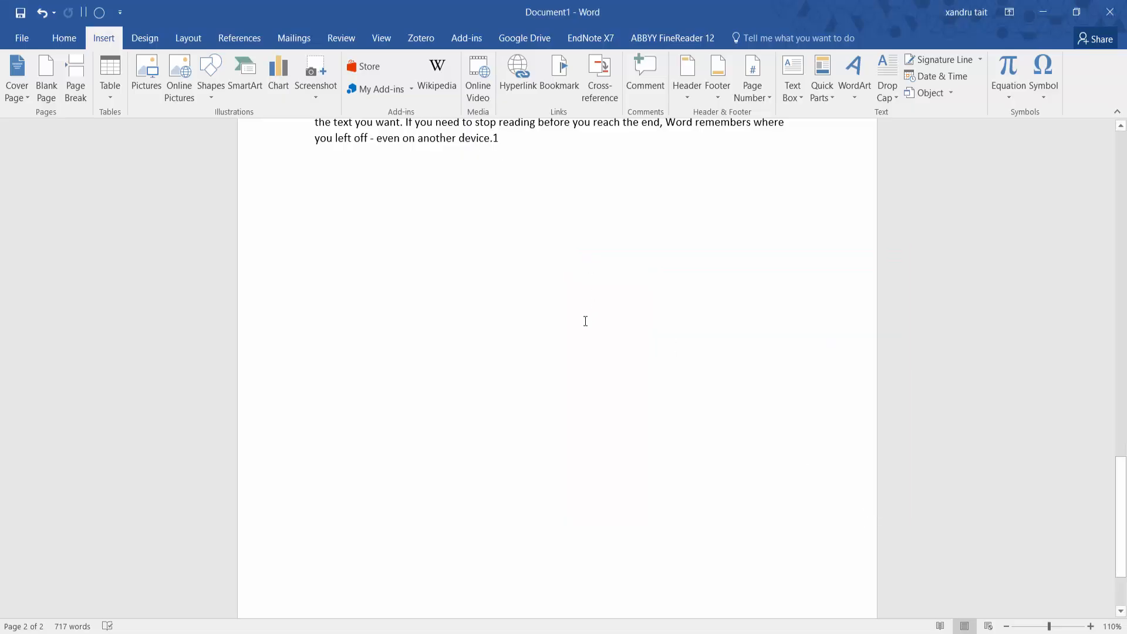
pyautogui.scroll(3, 503, 257)
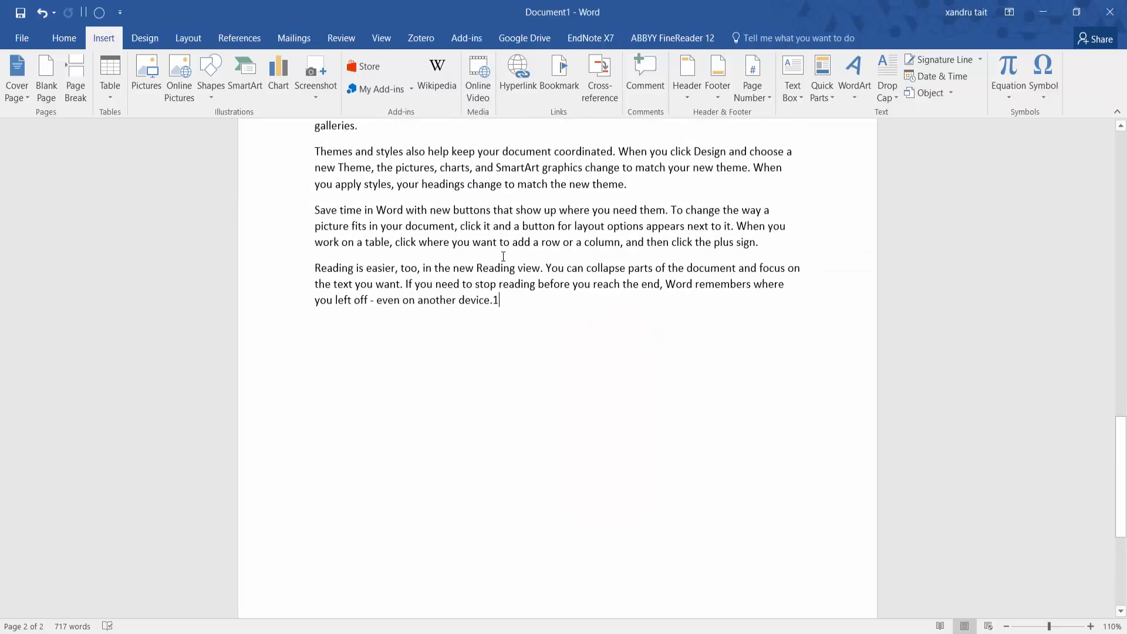
pyautogui.keyDown('ctrl'); pyautogui.click(495, 300); pyautogui.keyUp('ctrl')
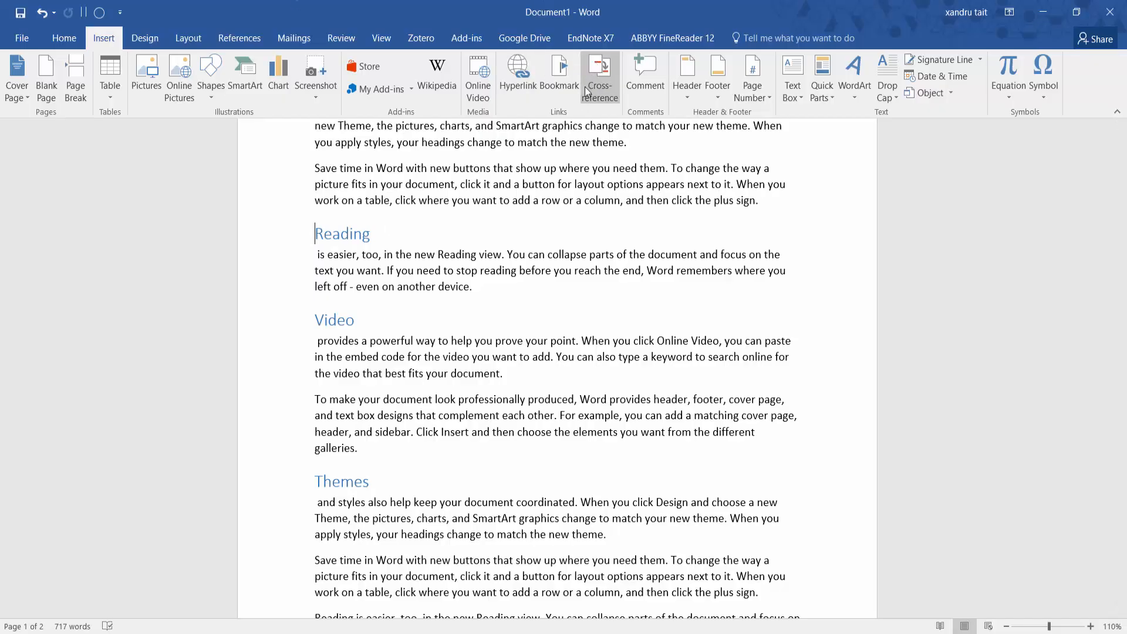
# - Add the comment "This is not bad" to the word "galleries" in the document's second paragraph
pyautogui.scroll(5, 586, 319)
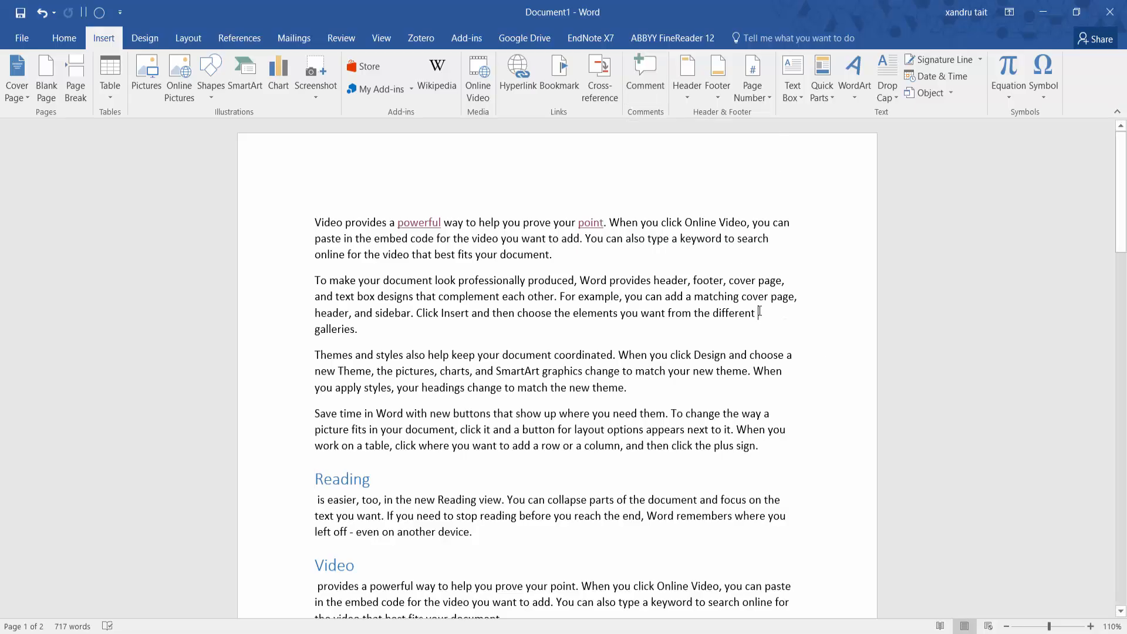
pyautogui.click(646, 69)
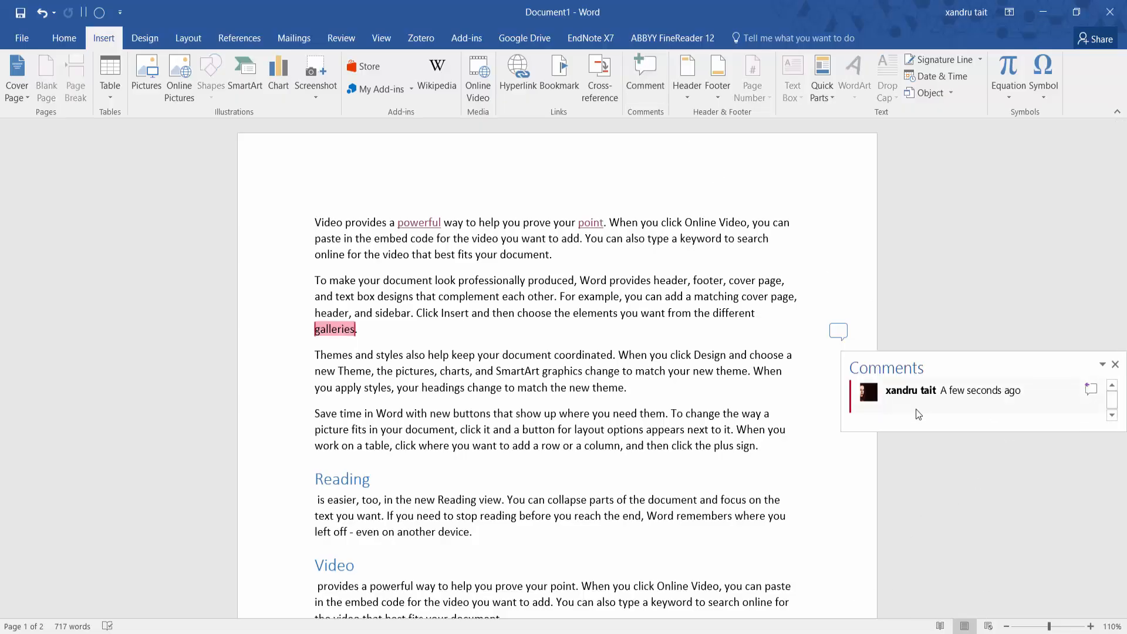
pyautogui.write('This is not bad')
# - Move the floating Comments box up so it sits level with the second paragraph
pyautogui.click(1103, 365)
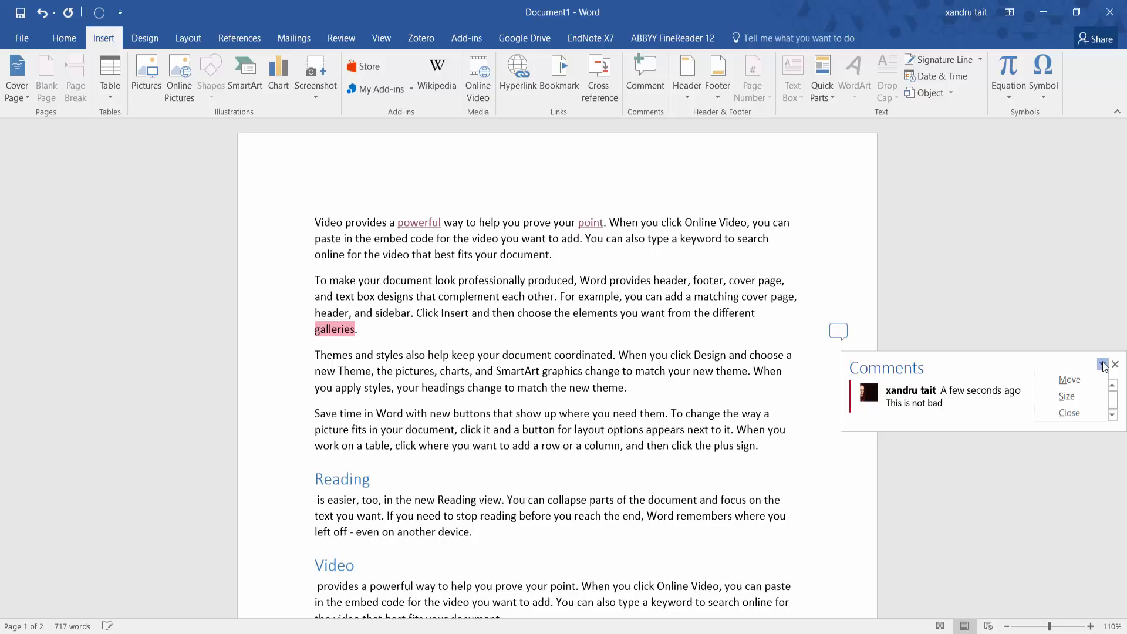
pyautogui.click(1071, 381)
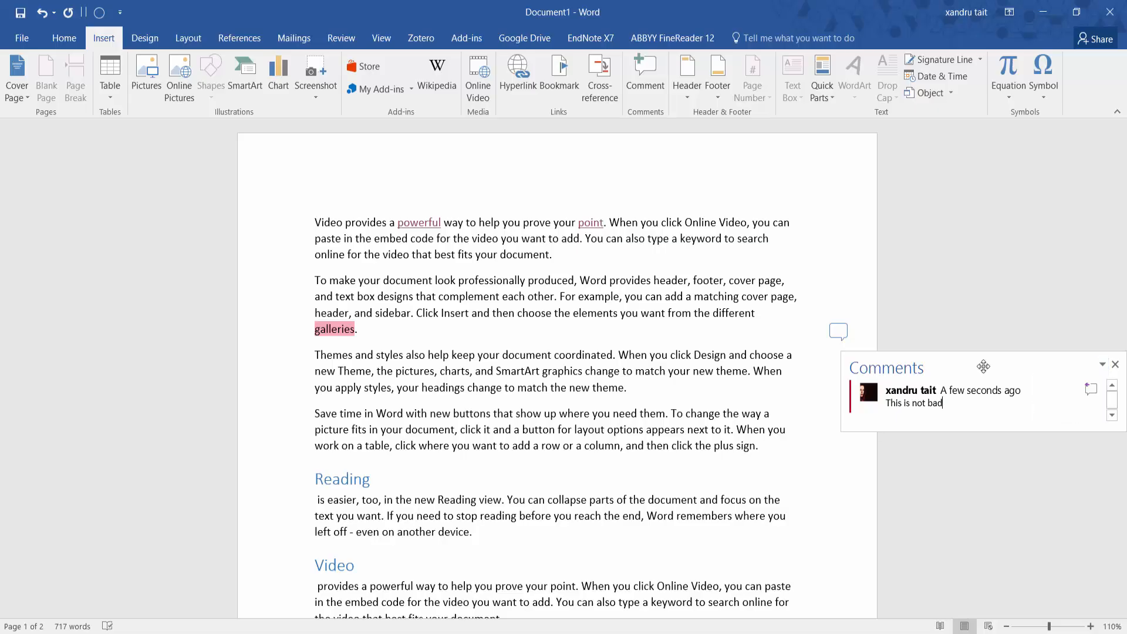
pyautogui.moveTo(983, 366); pyautogui.dragTo(960, 275)
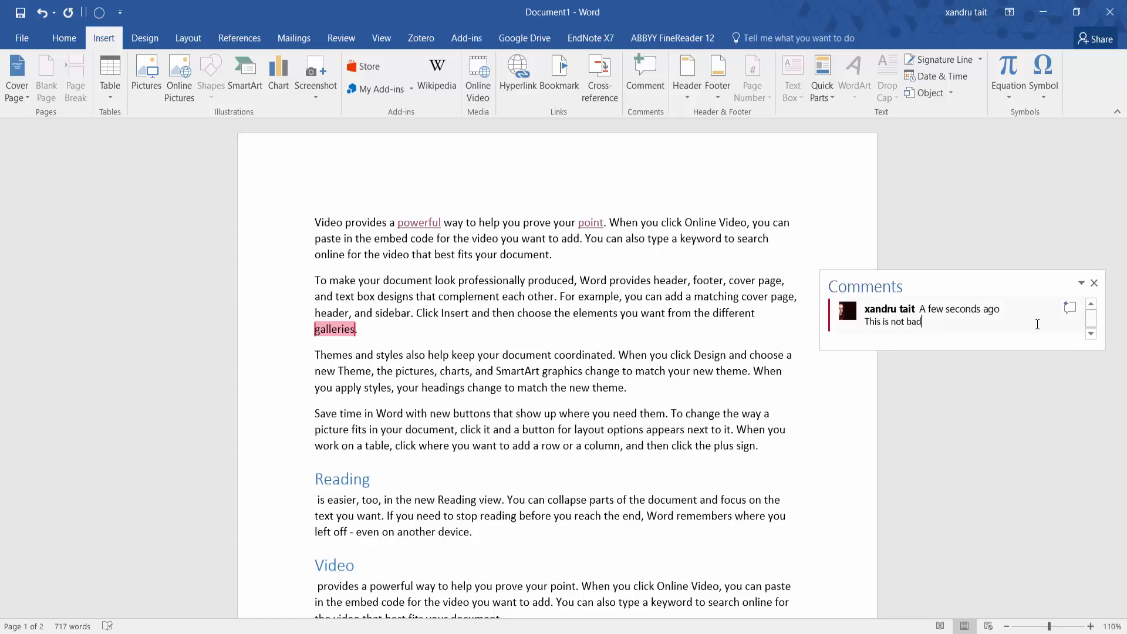
# - Make the Comments box narrower, and close it
pyautogui.click(1082, 283)
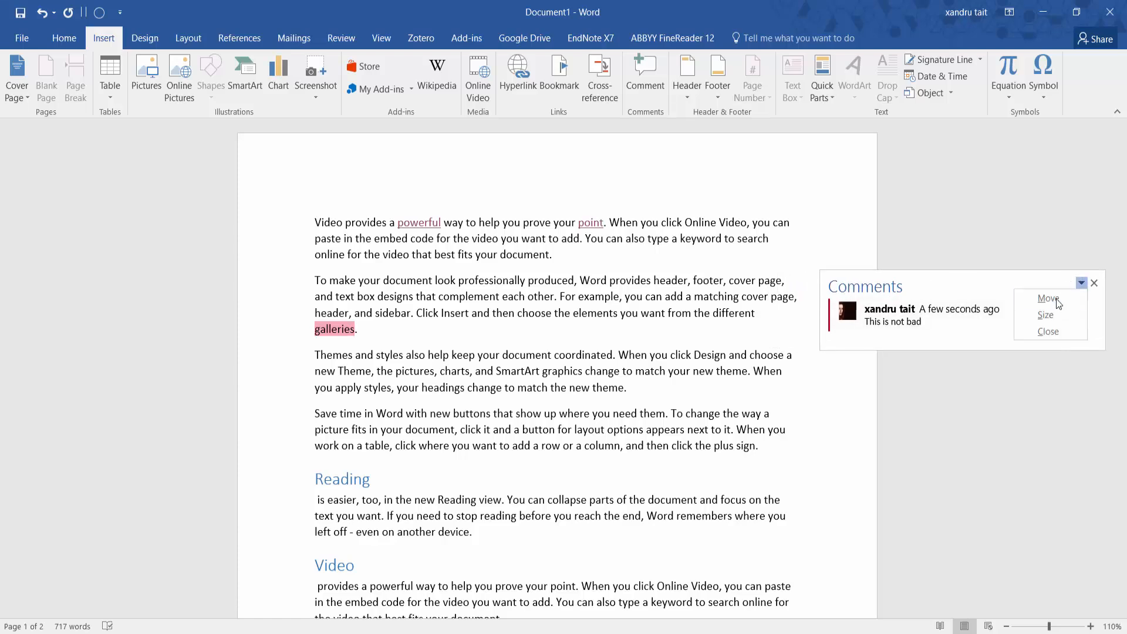
pyautogui.click(1056, 315)
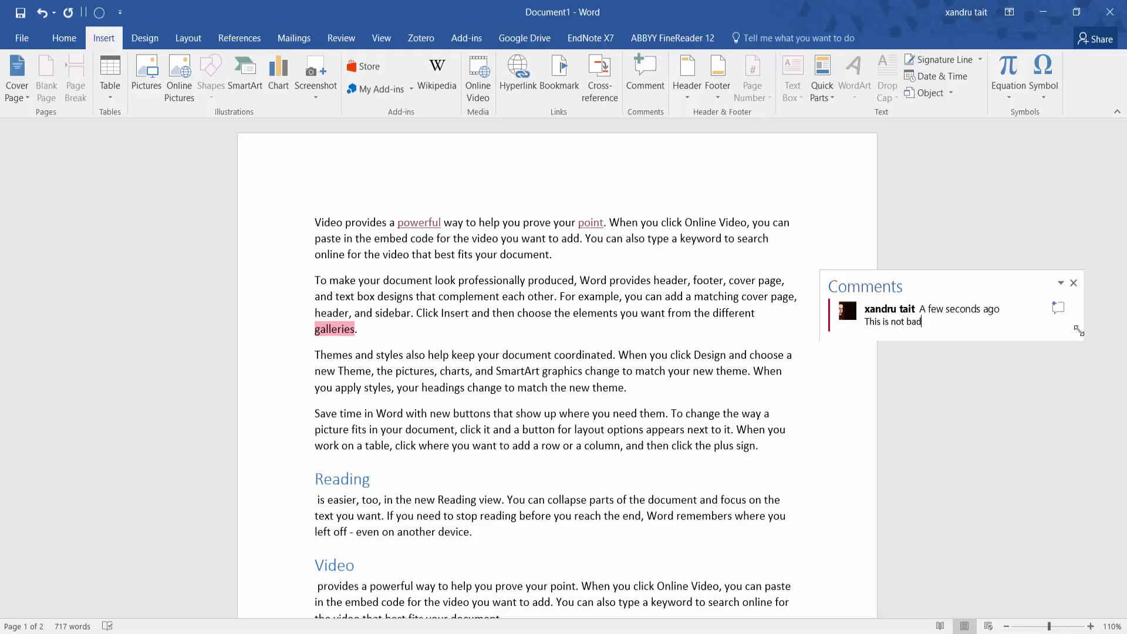
pyautogui.click(1051, 357)
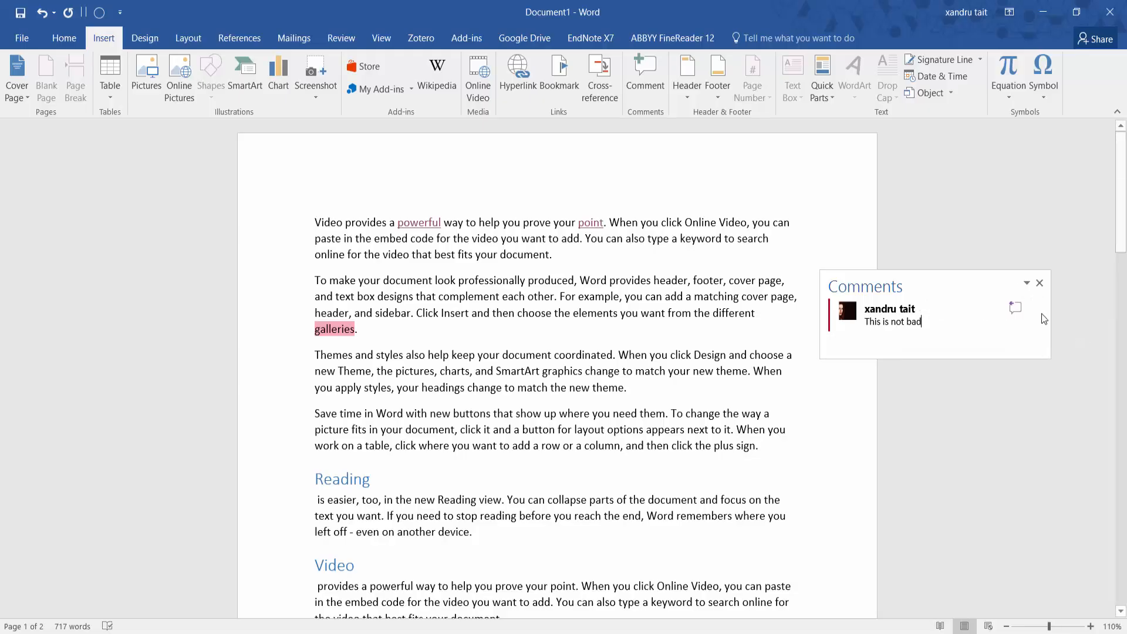
pyautogui.click(1027, 283)
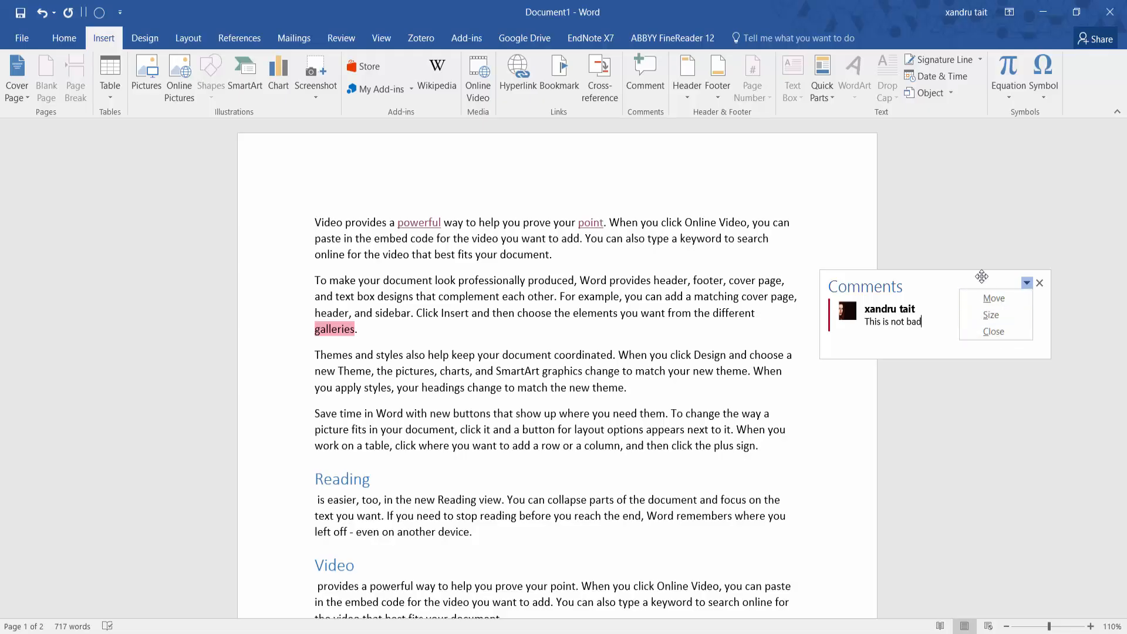
pyautogui.click(982, 276)
pyautogui.click(1040, 284)
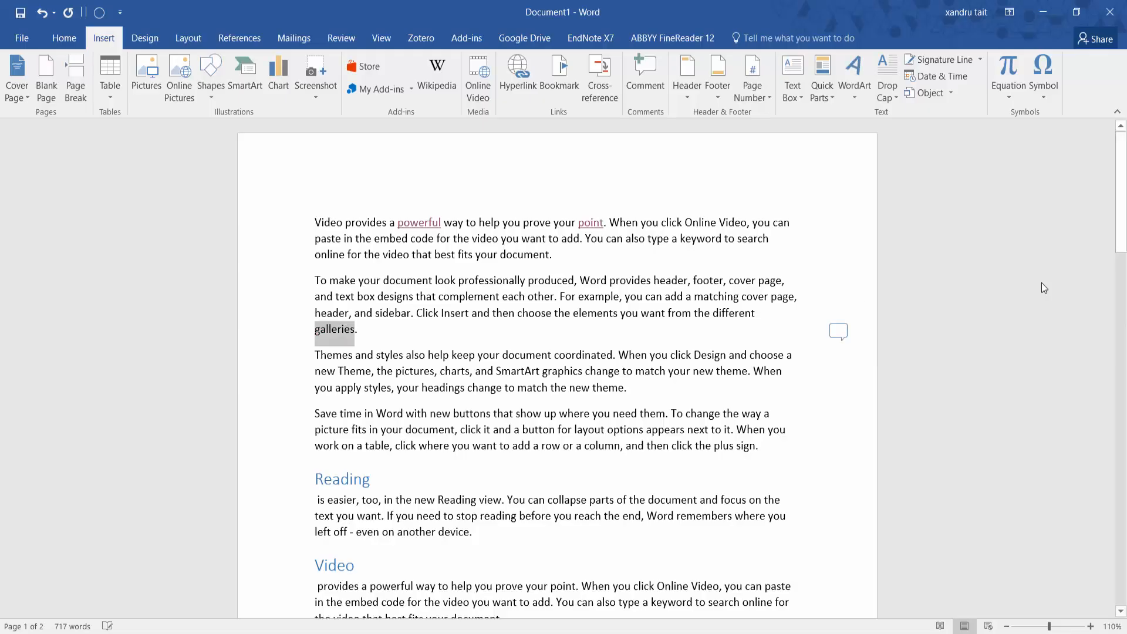
# - Reopen the comment on "galleries" from its margin marker to read it, and close it
pyautogui.click(407, 347)
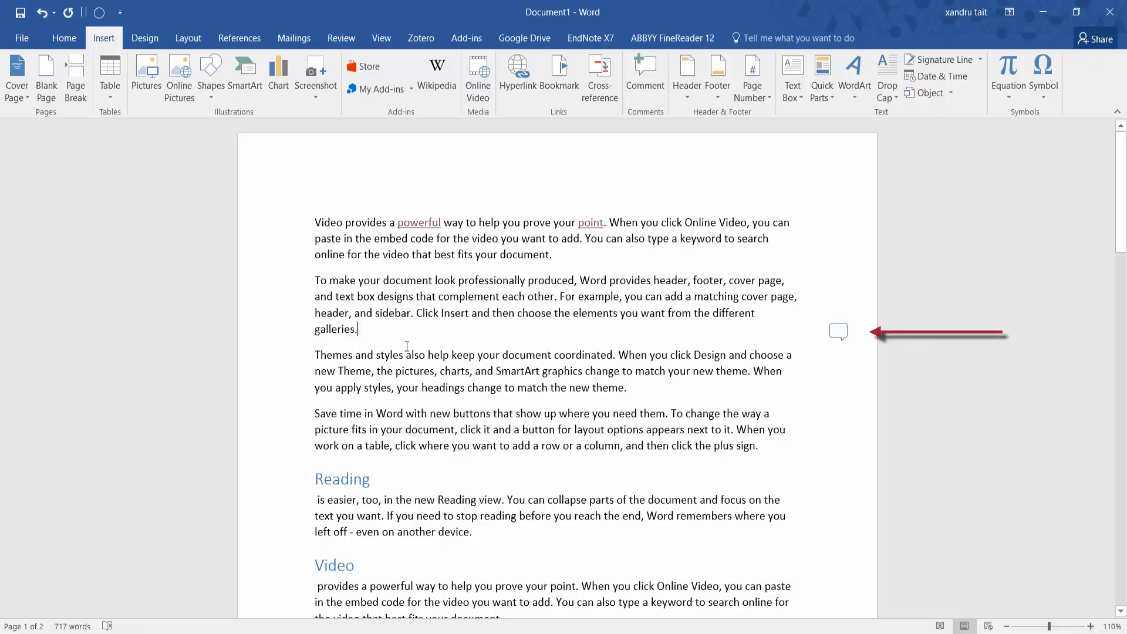
pyautogui.click(838, 333)
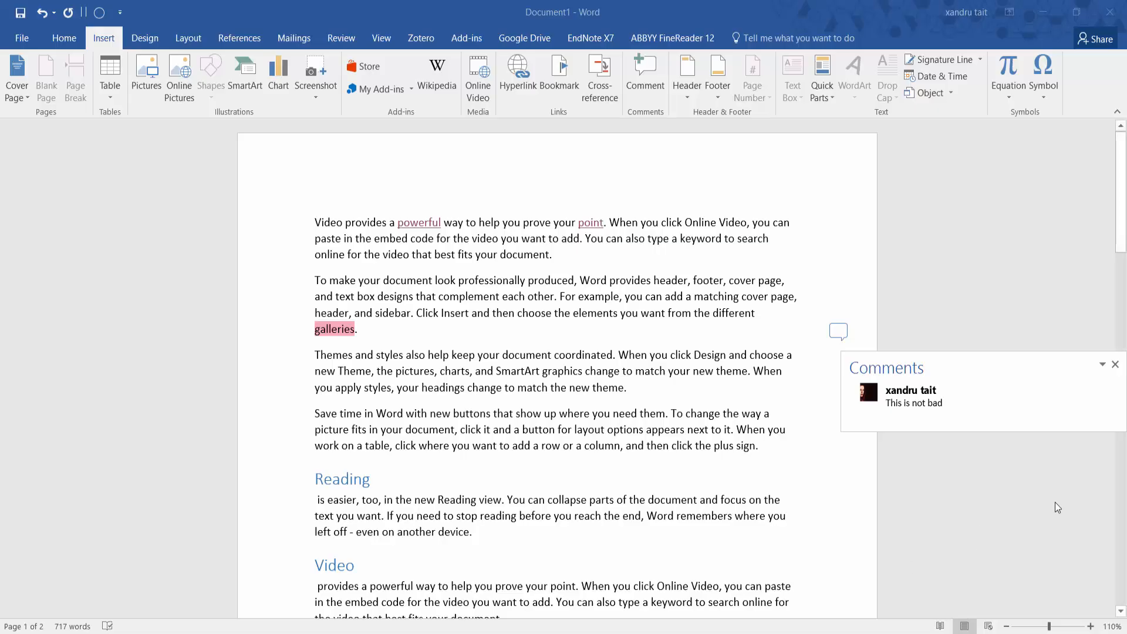
pyautogui.click(1115, 364)
pyautogui.click(1113, 363)
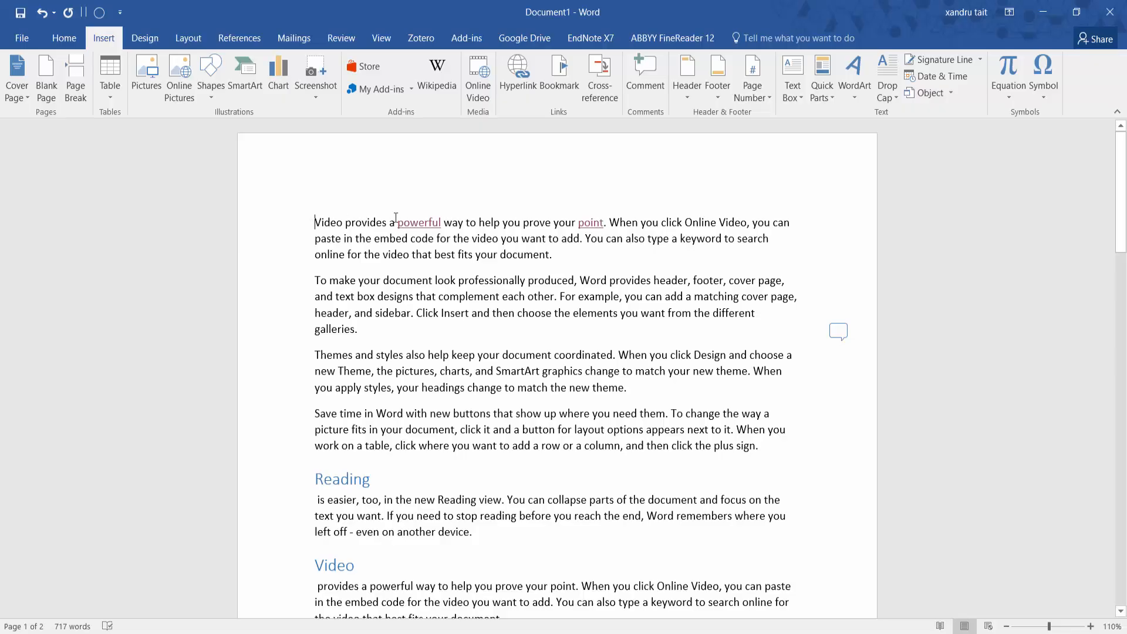
# - Insert the built-in Banded header and set its document title to "Video"
pyautogui.click(695, 88)
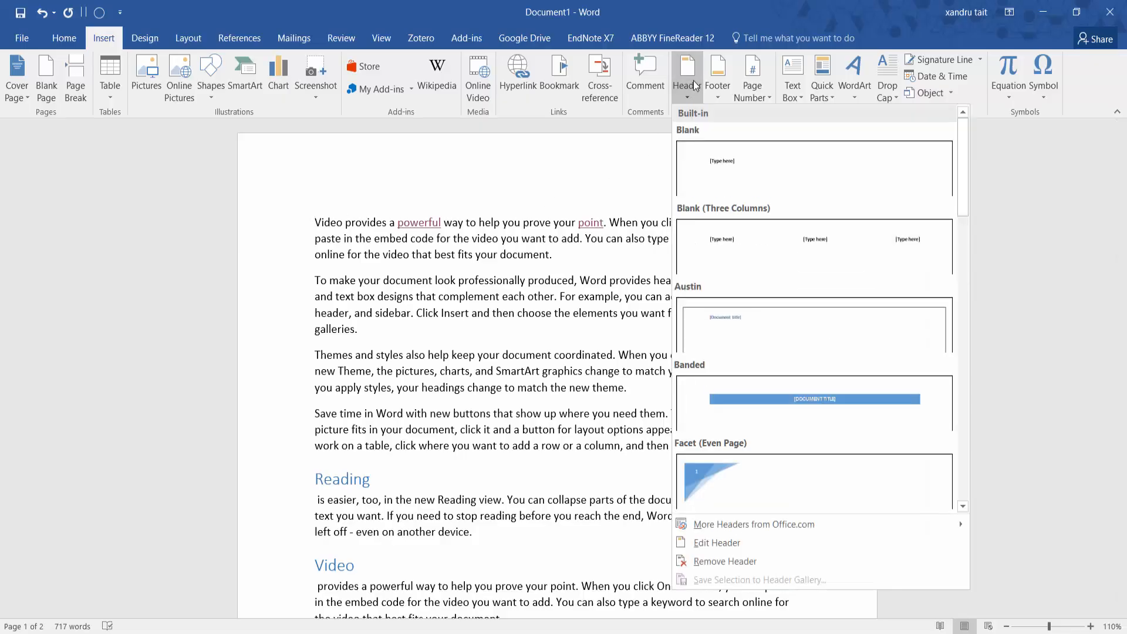
pyautogui.scroll(-10, 790, 424)
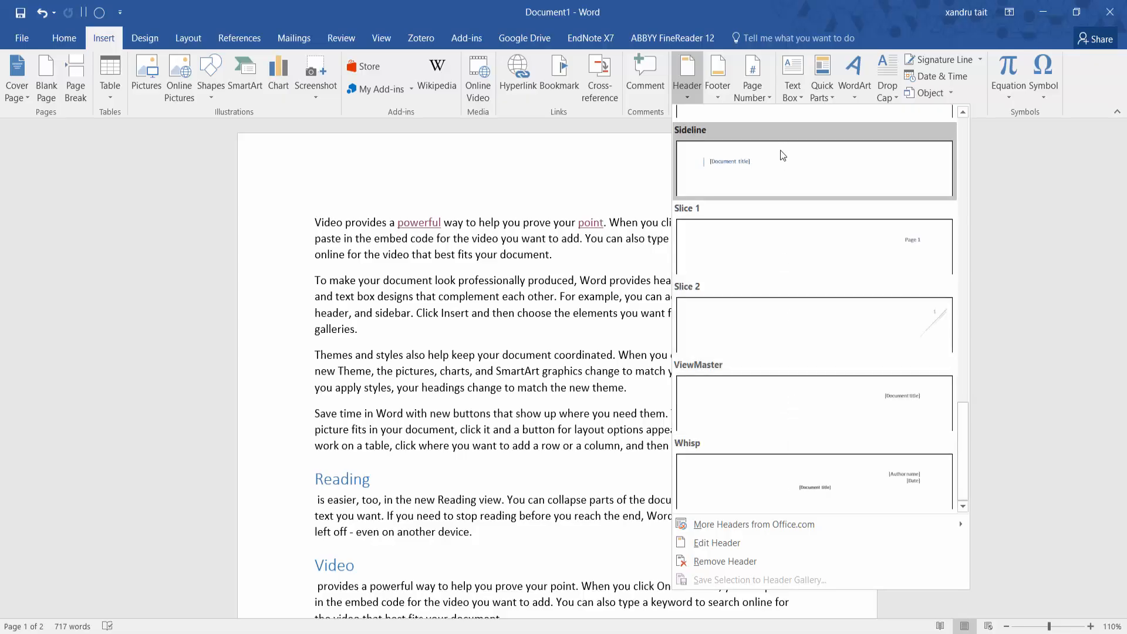
pyautogui.scroll(10, 792, 330)
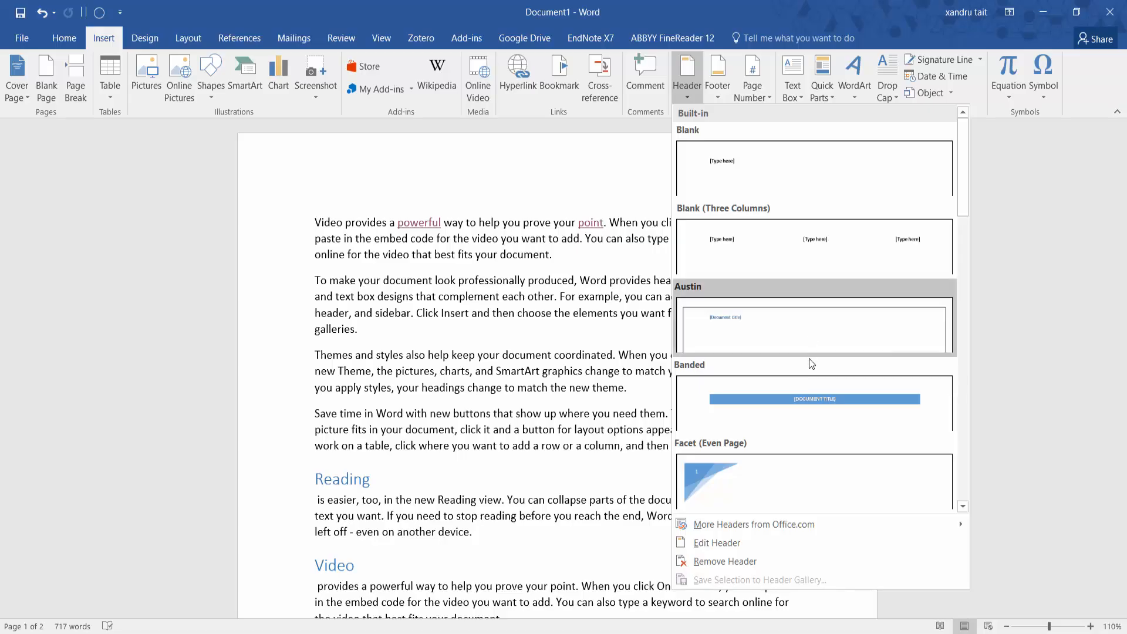
pyautogui.press('Escape')
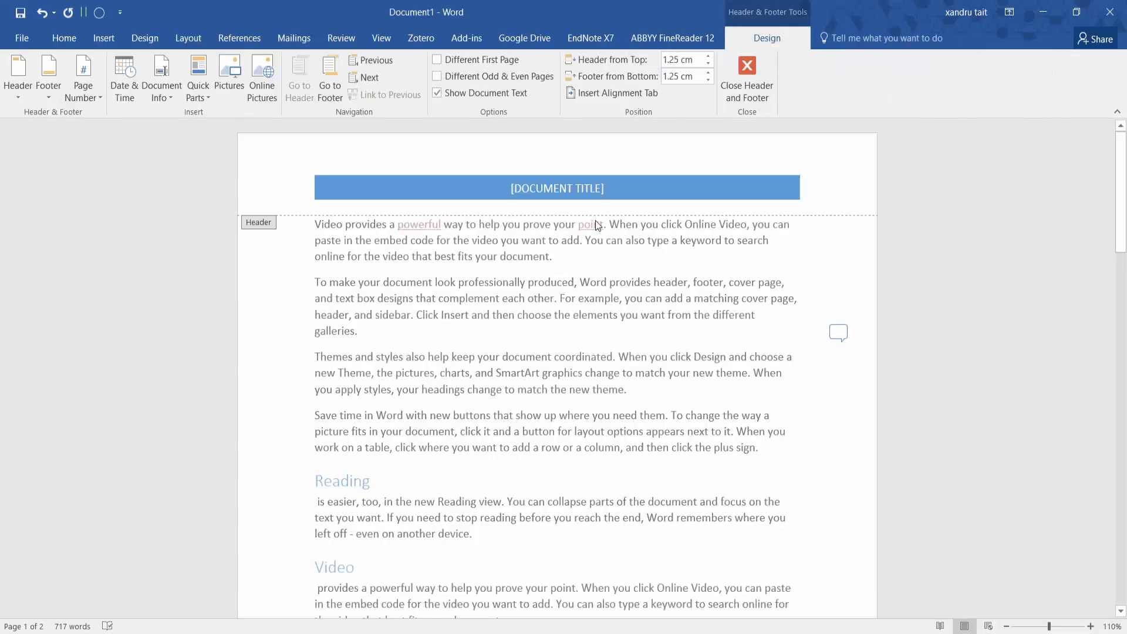
pyautogui.click(554, 190)
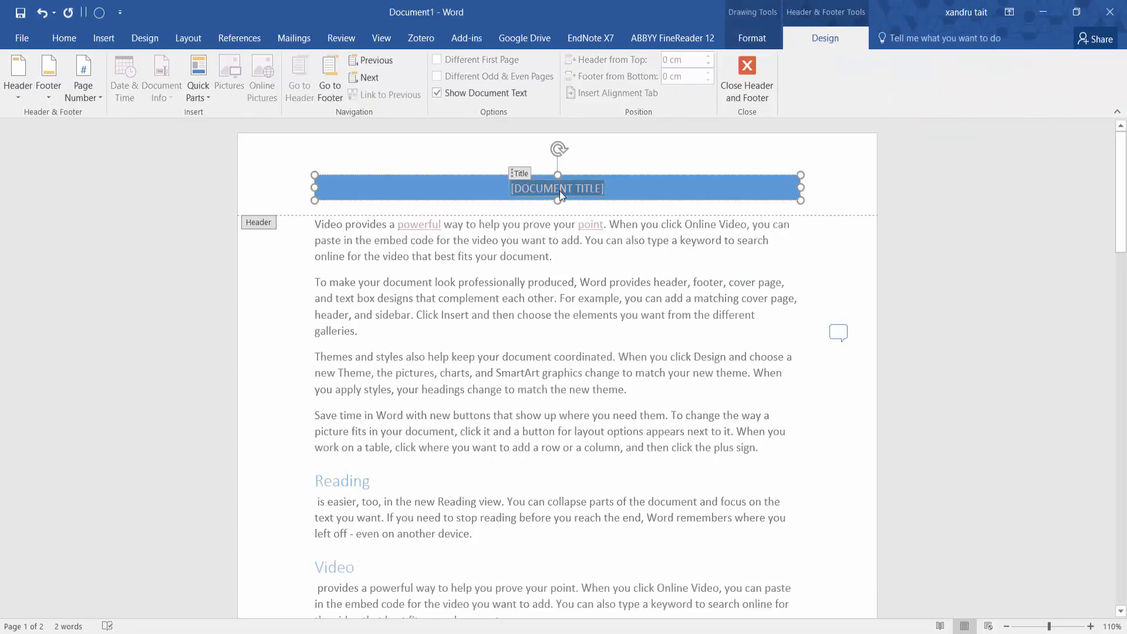
pyautogui.write('Video')
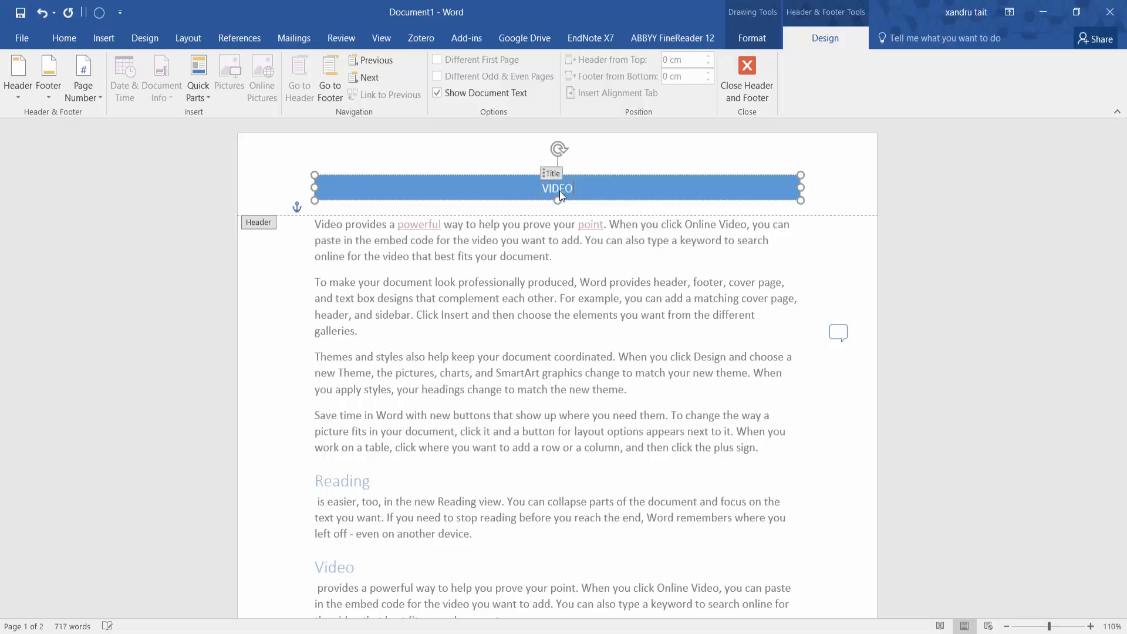
pyautogui.click(596, 147)
pyautogui.click(612, 184)
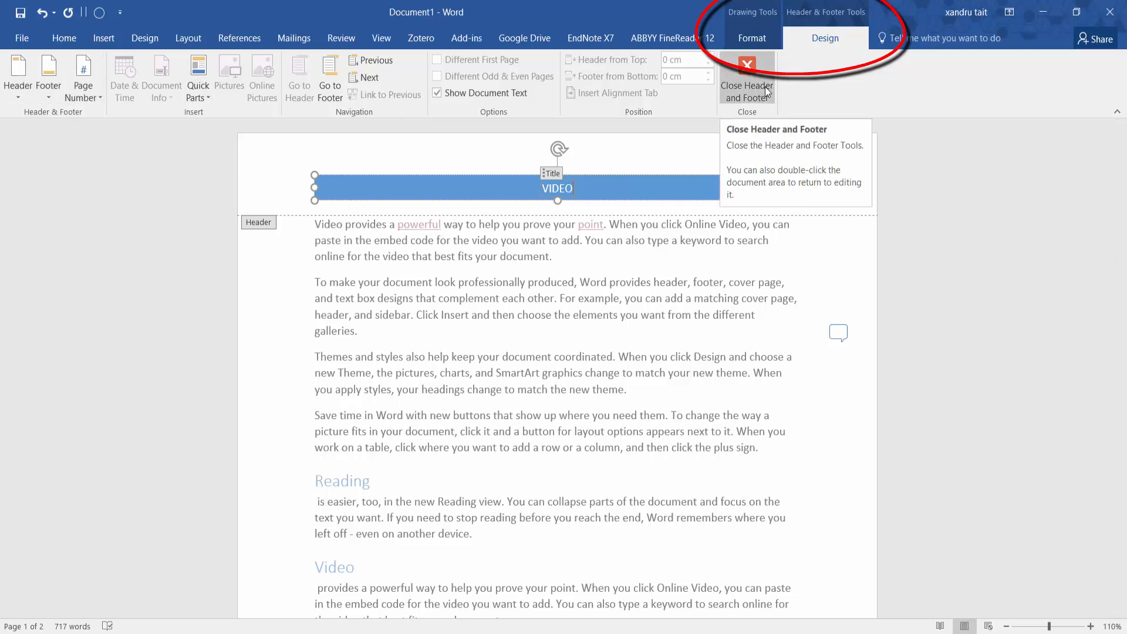
# - Apply the orange filled shape style to the header's title banner
pyautogui.click(738, 41)
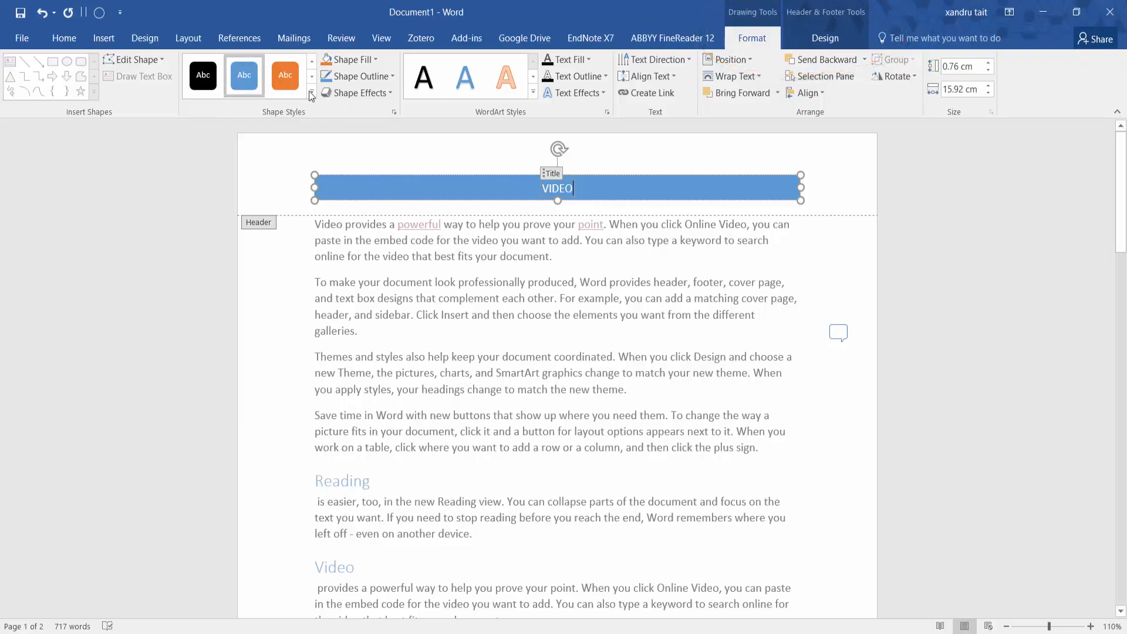
pyautogui.click(292, 79)
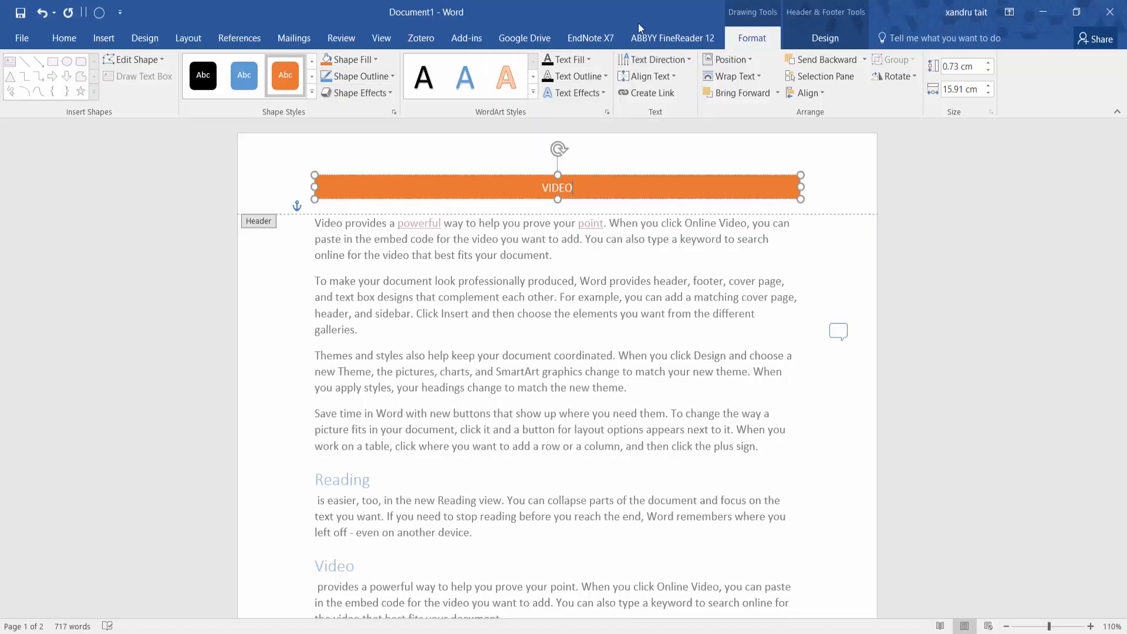
pyautogui.click(829, 189)
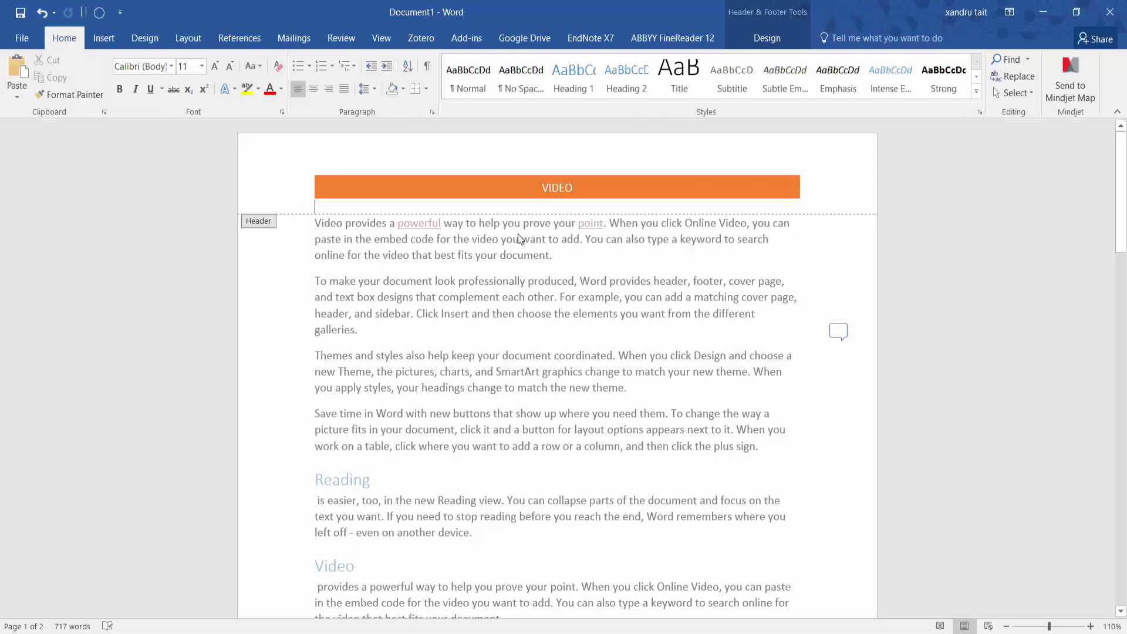
# - Insert the built-in Banded footer, close header and footer editing, and check both pages
pyautogui.click(104, 39)
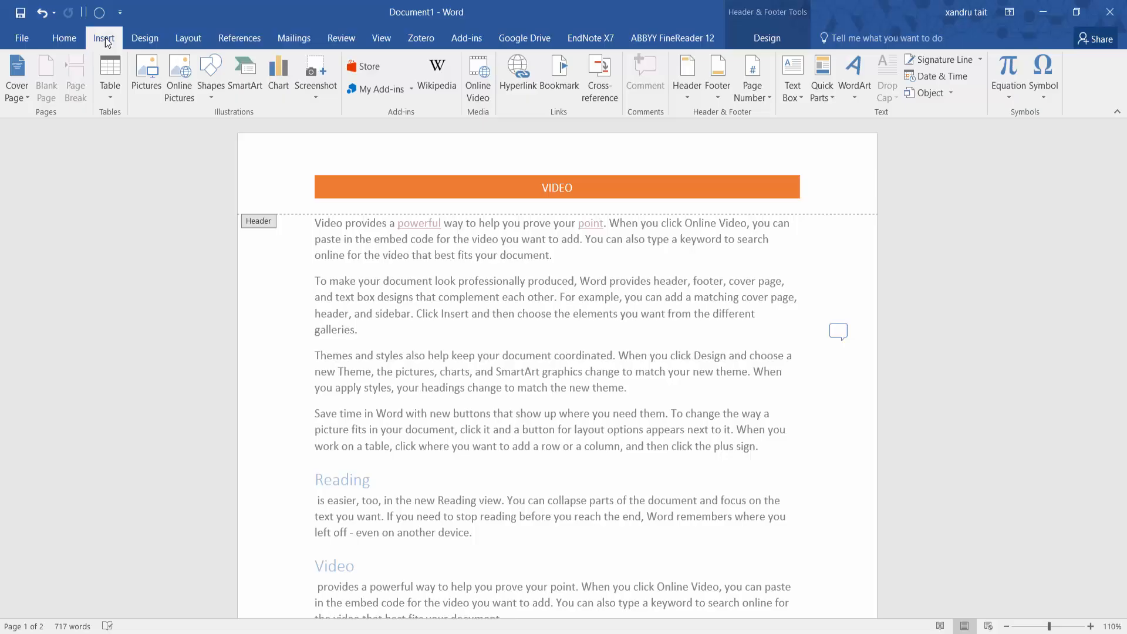
pyautogui.click(718, 95)
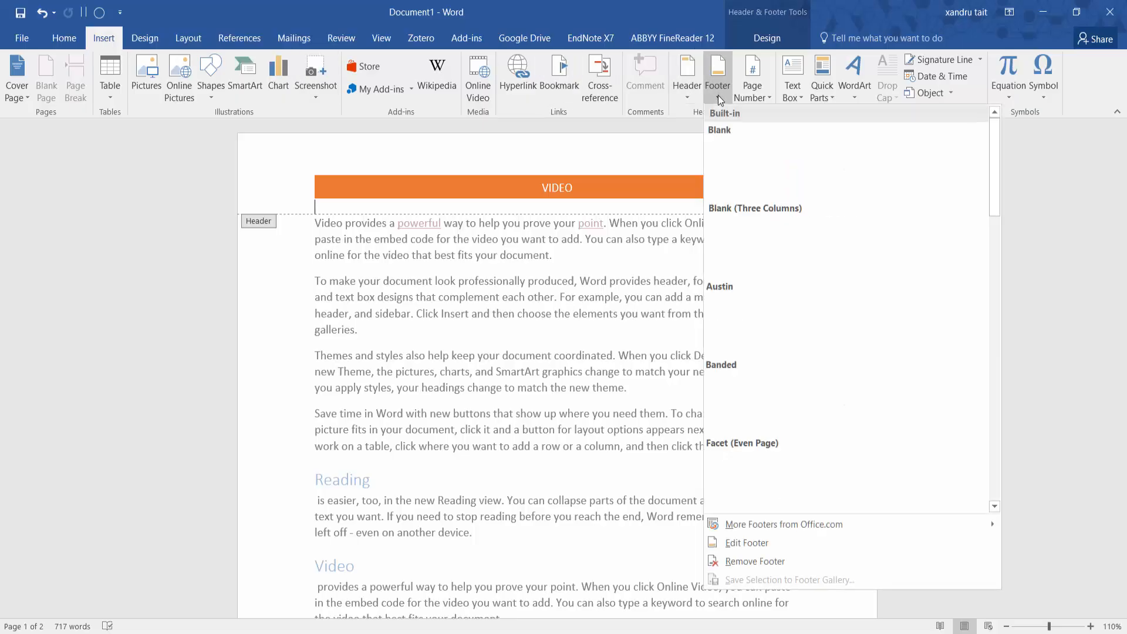
pyautogui.click(747, 411)
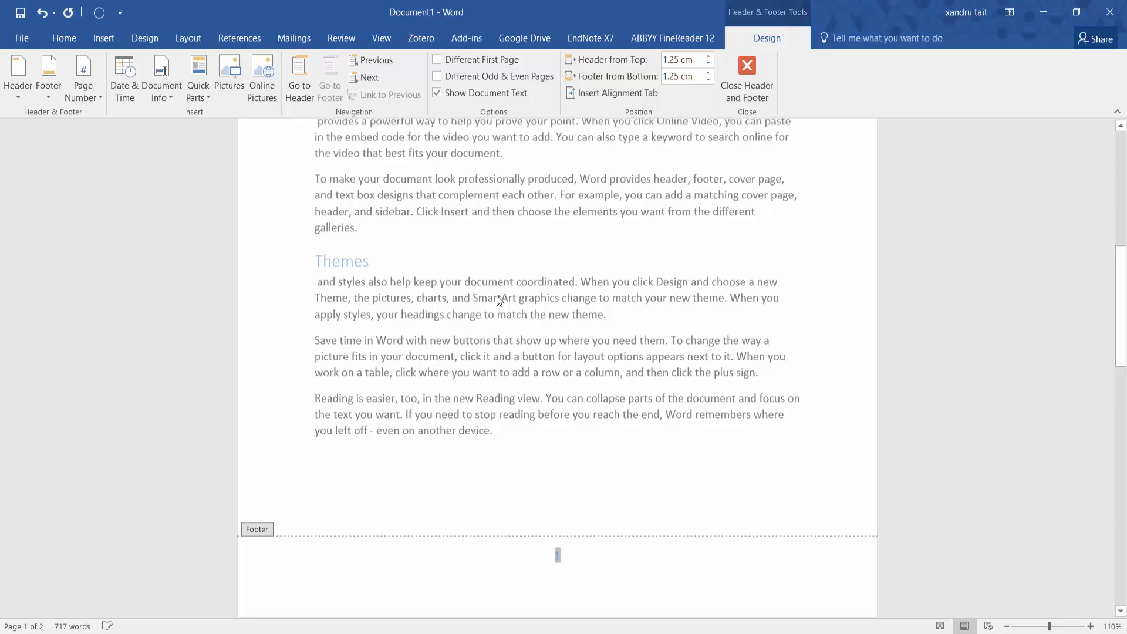
pyautogui.scroll(10, 517, 313)
pyautogui.scroll(-5, 517, 314)
pyautogui.scroll(-3, 558, 394)
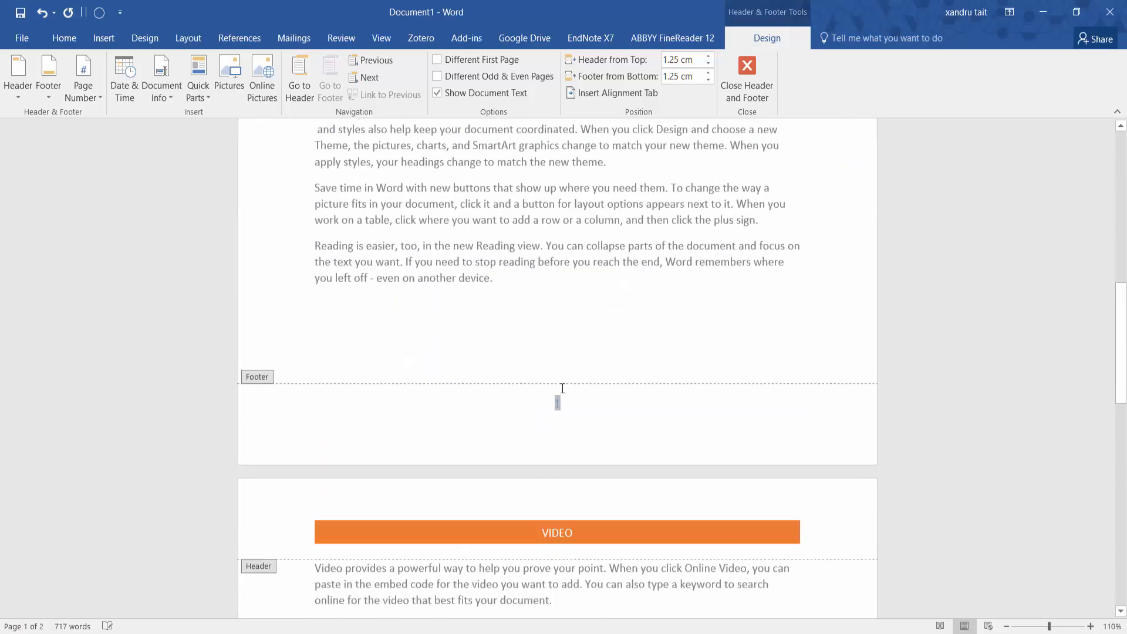
pyautogui.scroll(-2, 599, 378)
pyautogui.scroll(5, 601, 380)
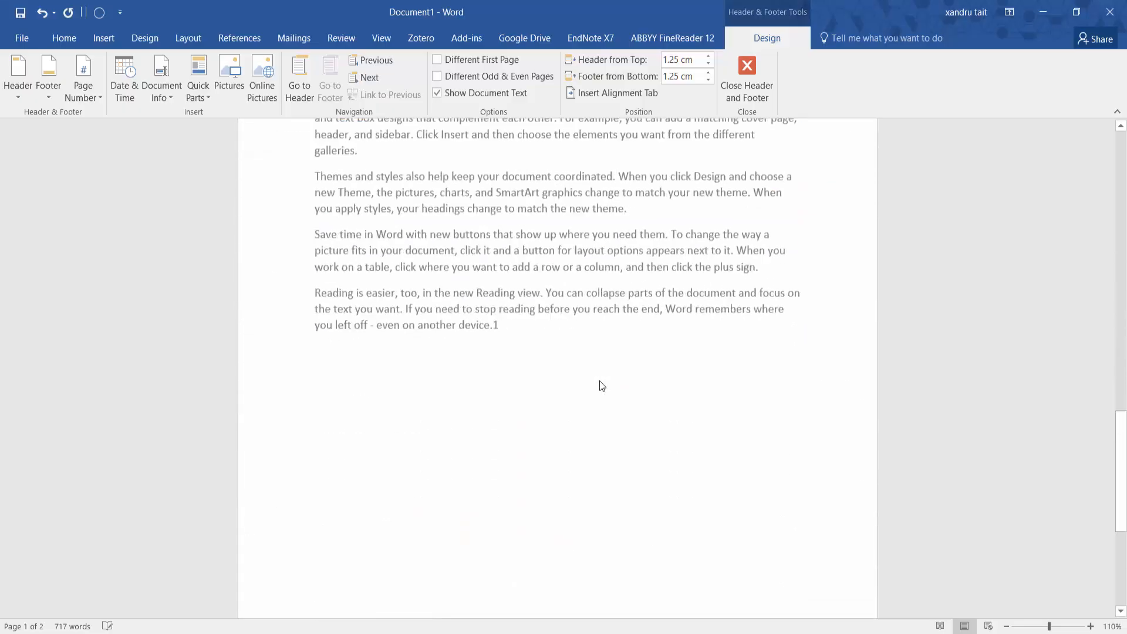
pyautogui.click(747, 68)
pyautogui.scroll(1, 380, 160)
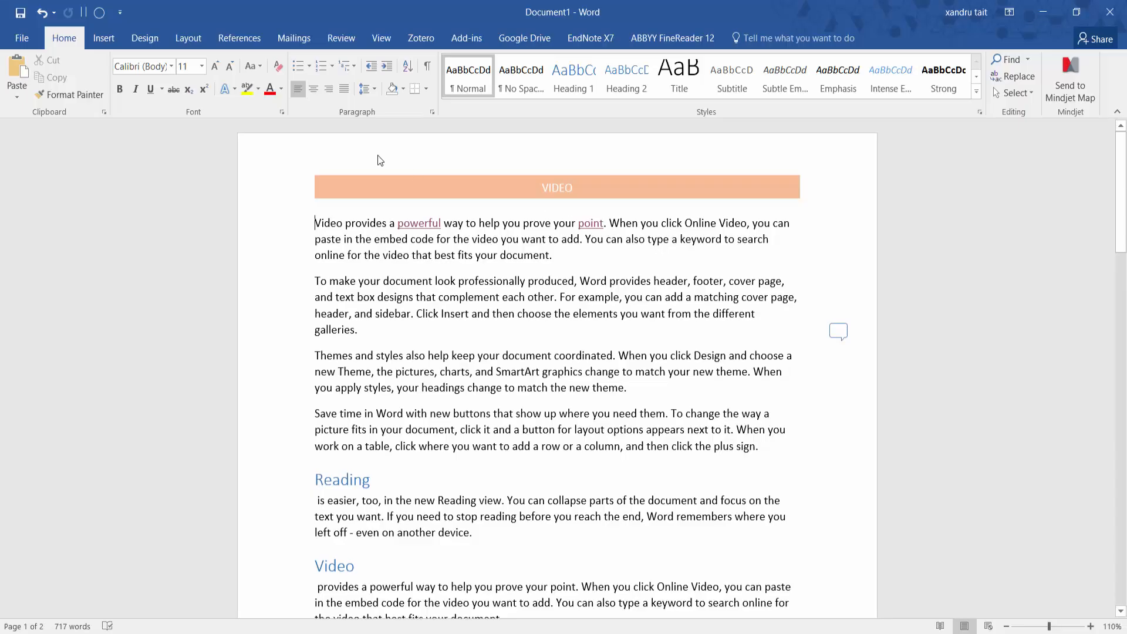
pyautogui.scroll(-10, 517, 298)
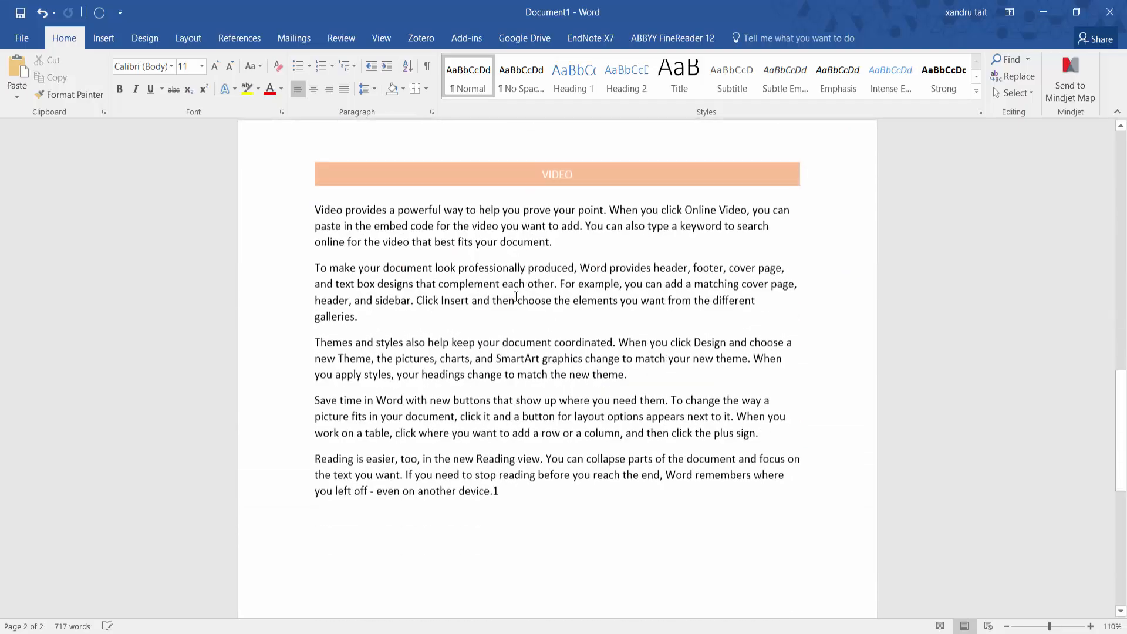
pyautogui.scroll(-4, 516, 298)
pyautogui.scroll(10, 516, 298)
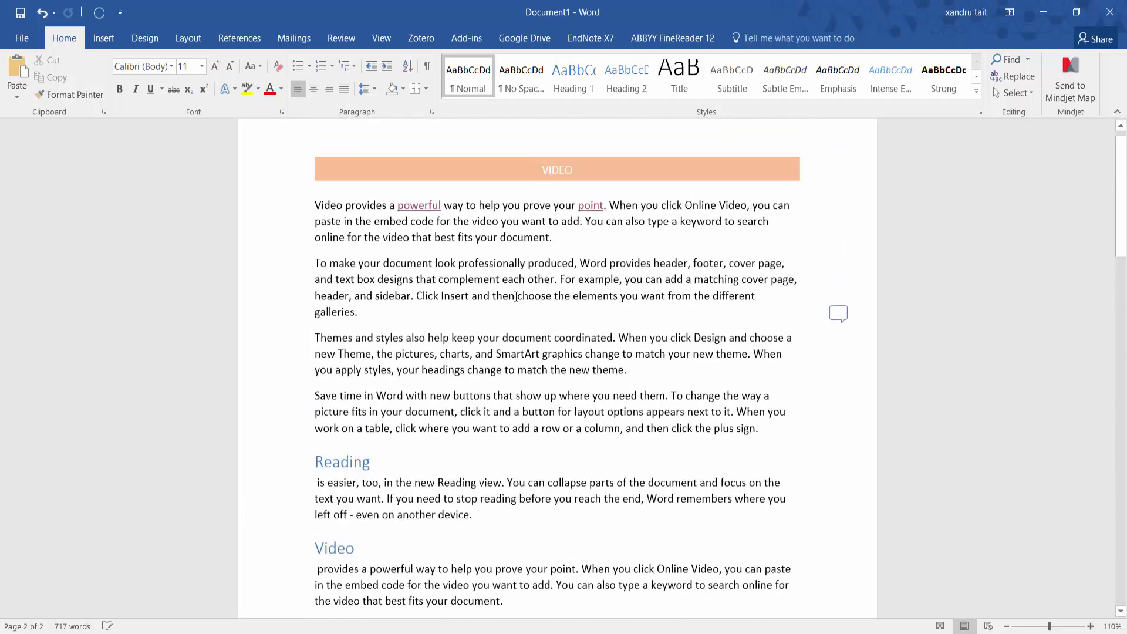
# - Remove the page-number footer from the document and check the following page
pyautogui.hotkey('ctrl', 'Home')
pyautogui.click(110, 37)
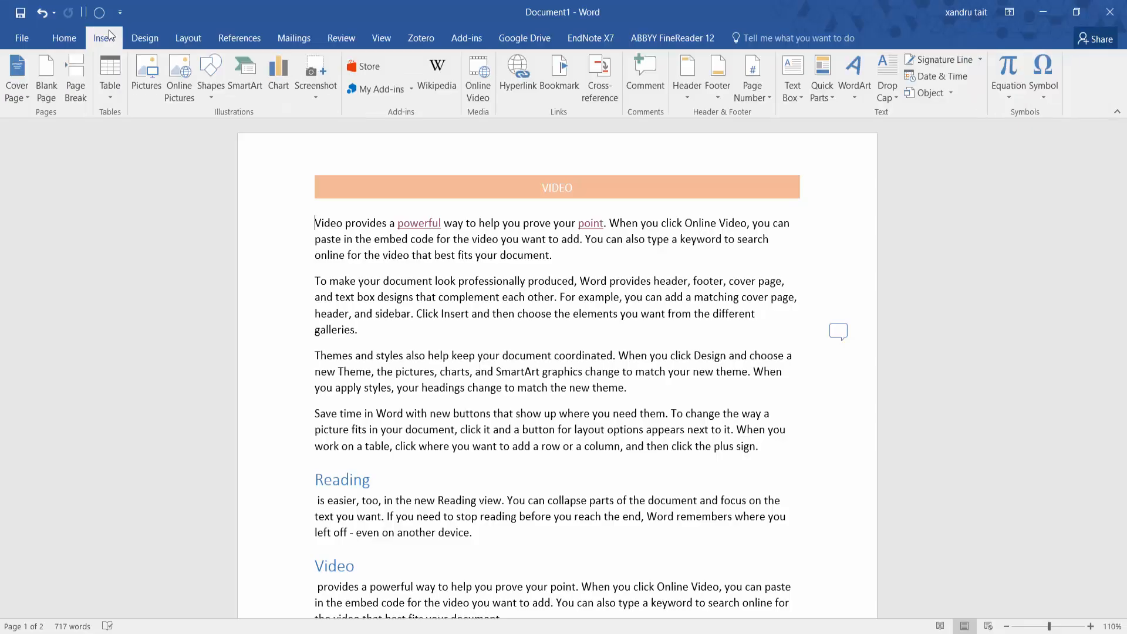
pyautogui.click(720, 94)
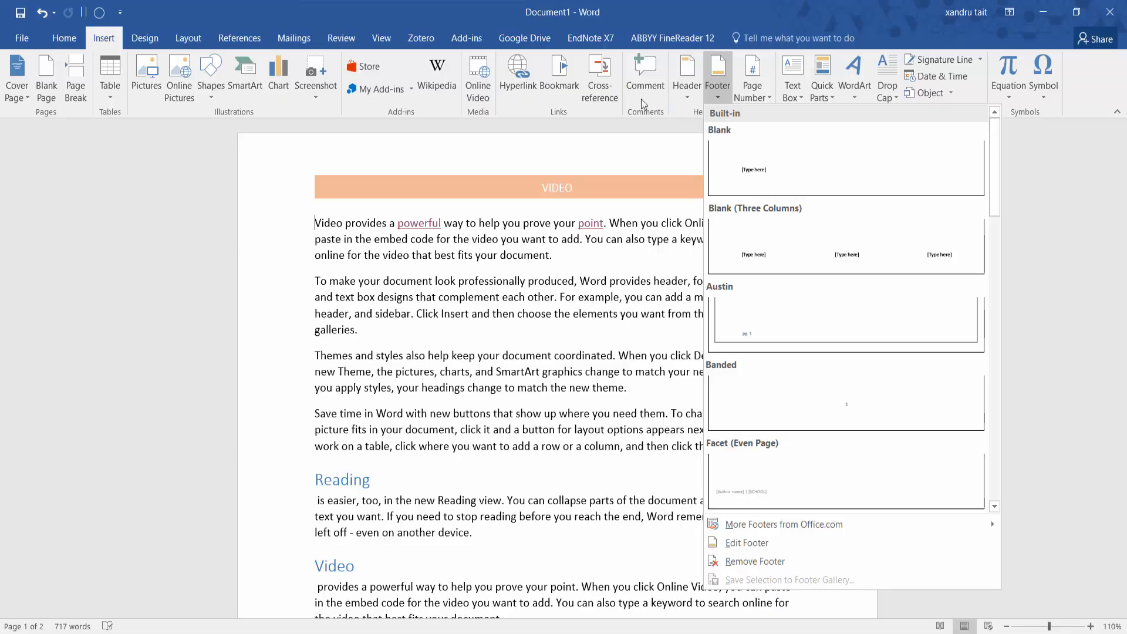
pyautogui.click(572, 182)
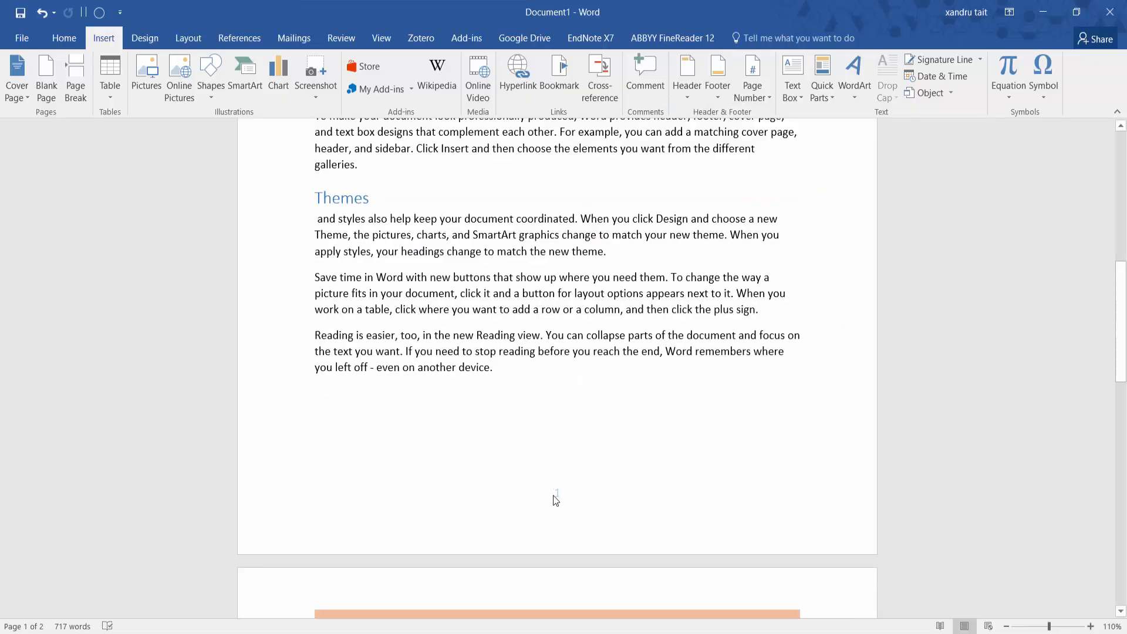
pyautogui.click(716, 73)
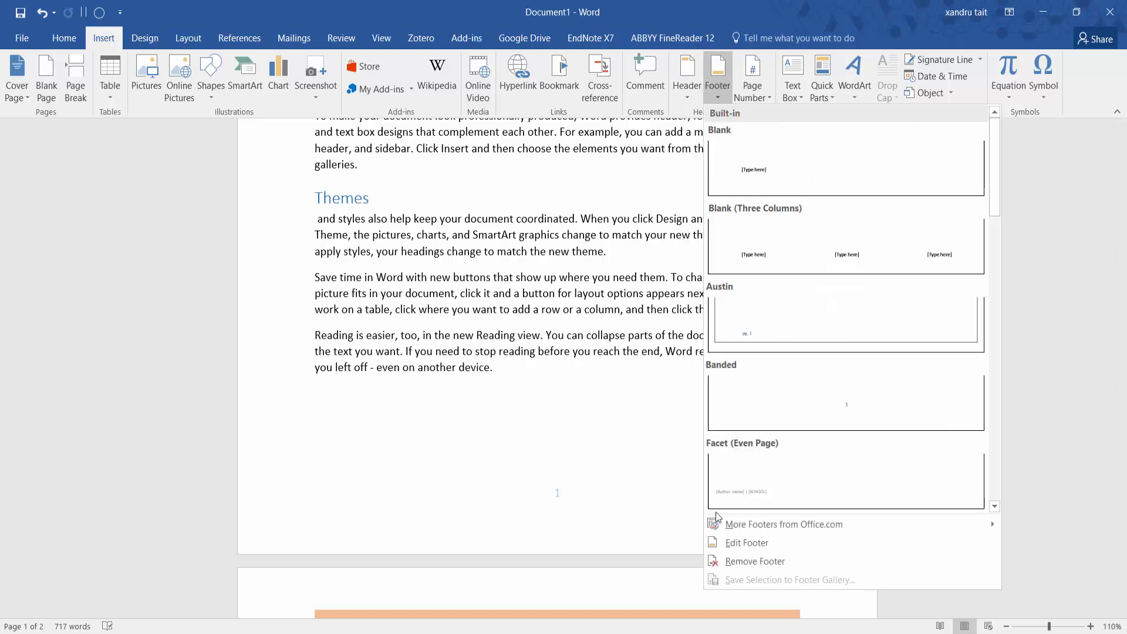
pyautogui.click(754, 560)
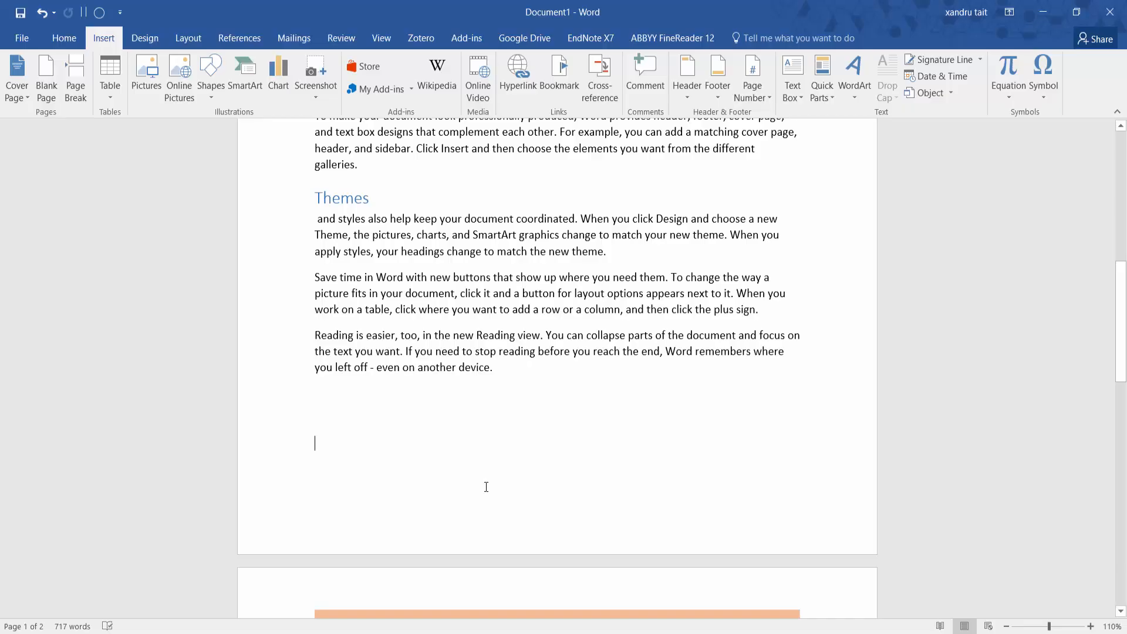
pyautogui.scroll(-10, 486, 491)
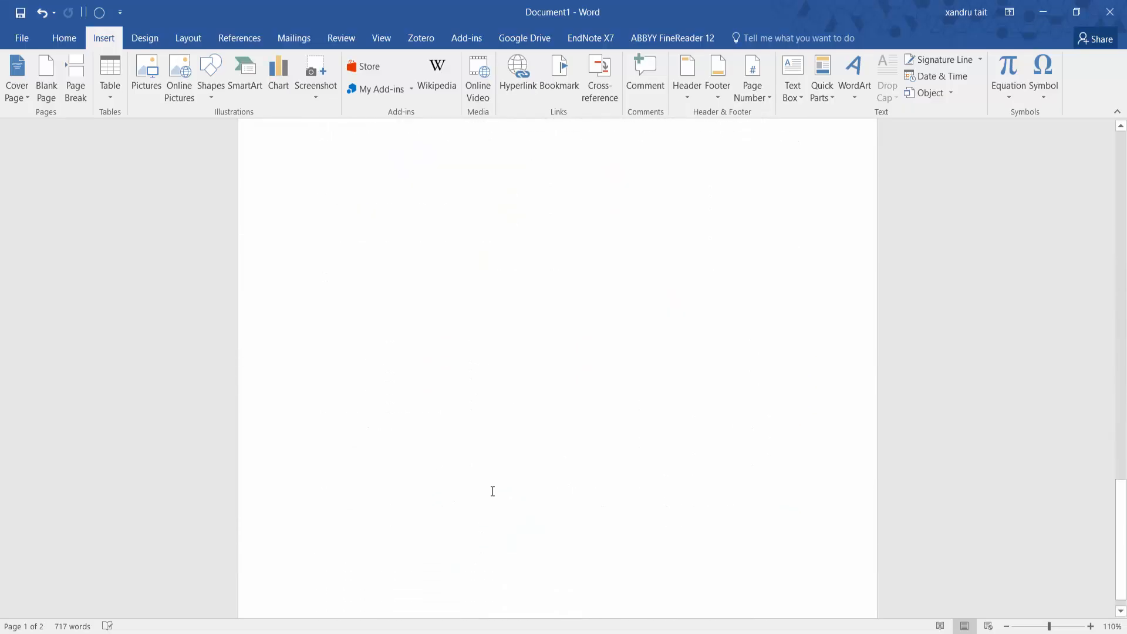
# - Insert a Plain Number 1 page number at the top of the page, close header editing, and check both pages
pyautogui.scroll(12, 493, 494)
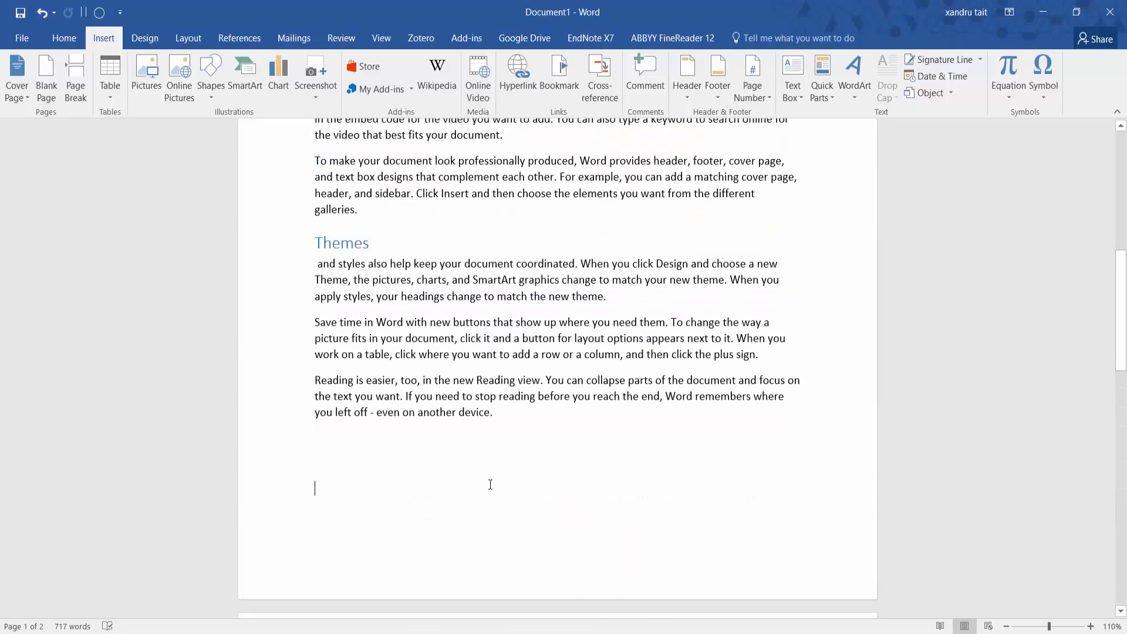
pyautogui.scroll(3, 594, 363)
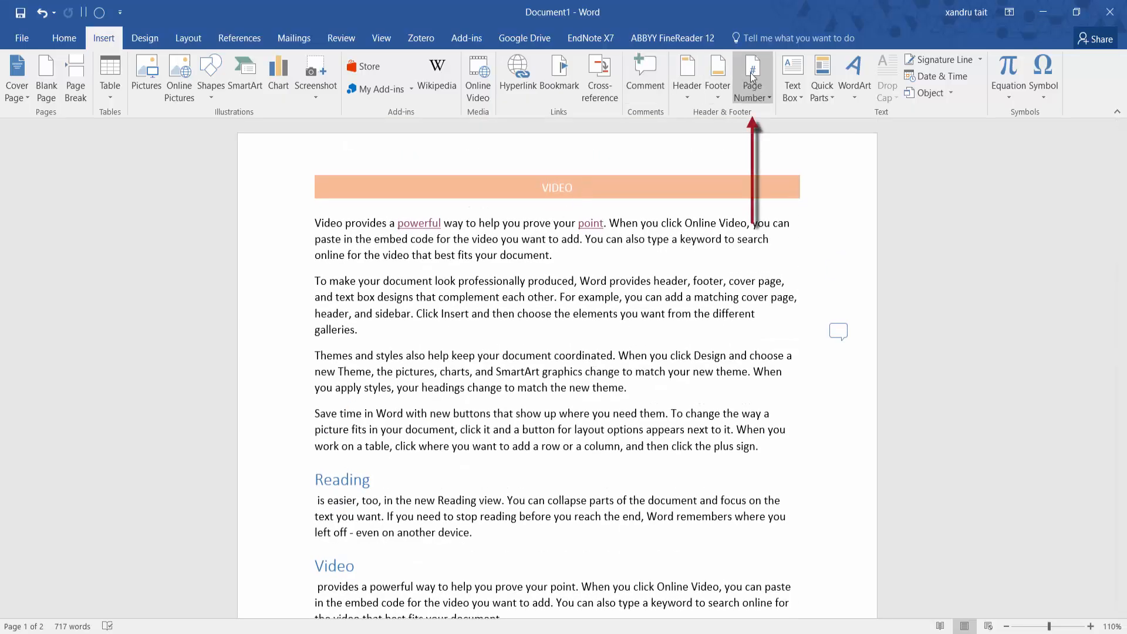
pyautogui.click(758, 89)
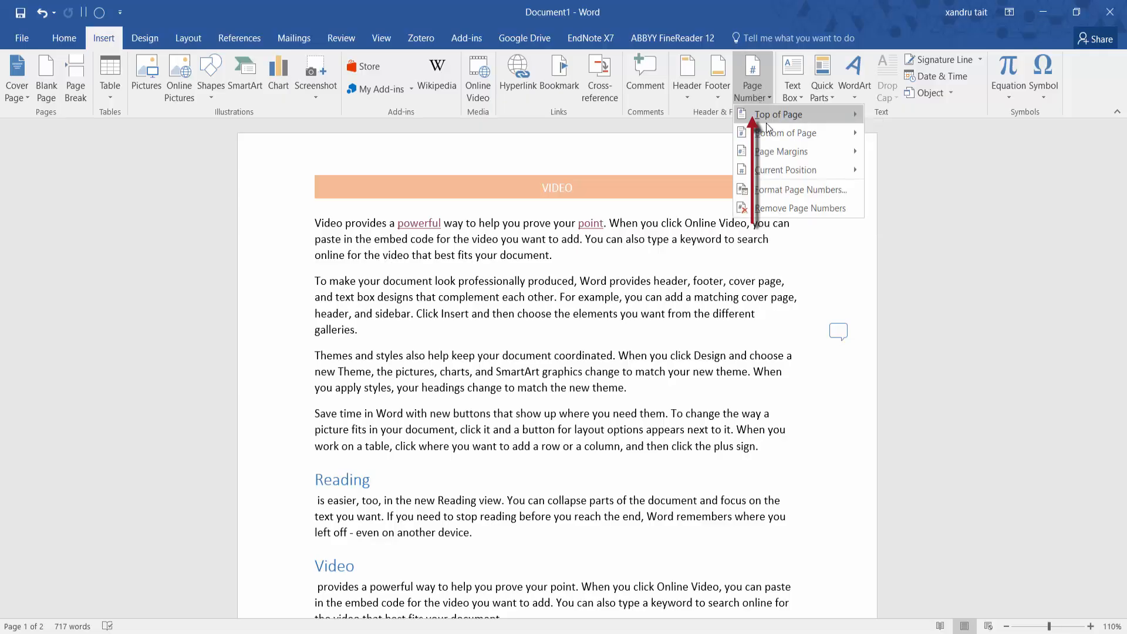
pyautogui.moveTo(766, 122)
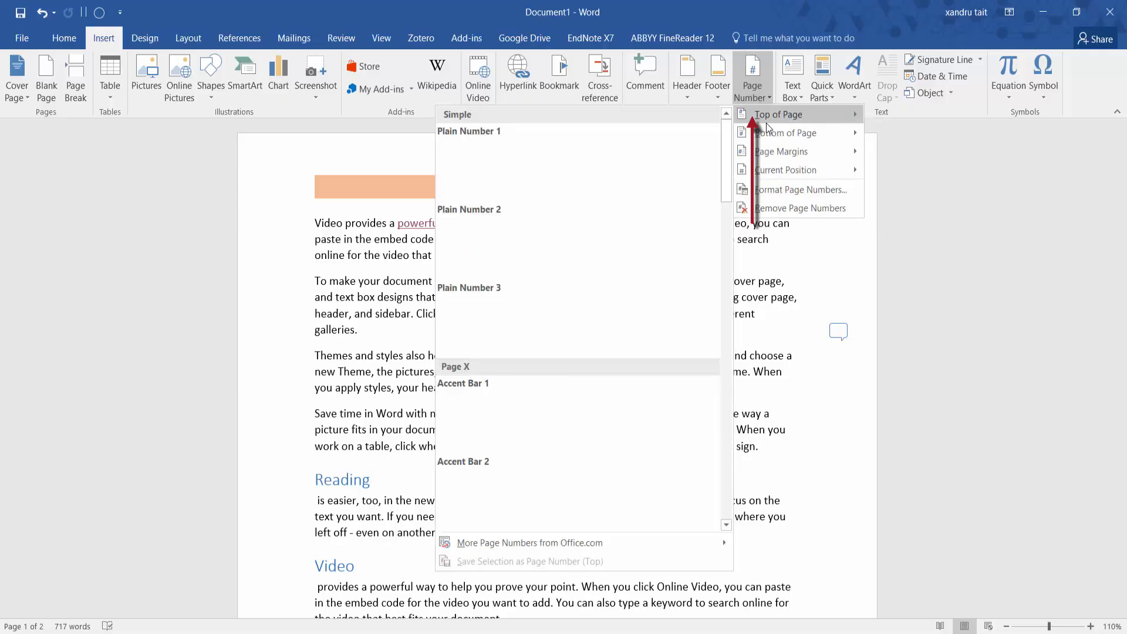
pyautogui.click(572, 171)
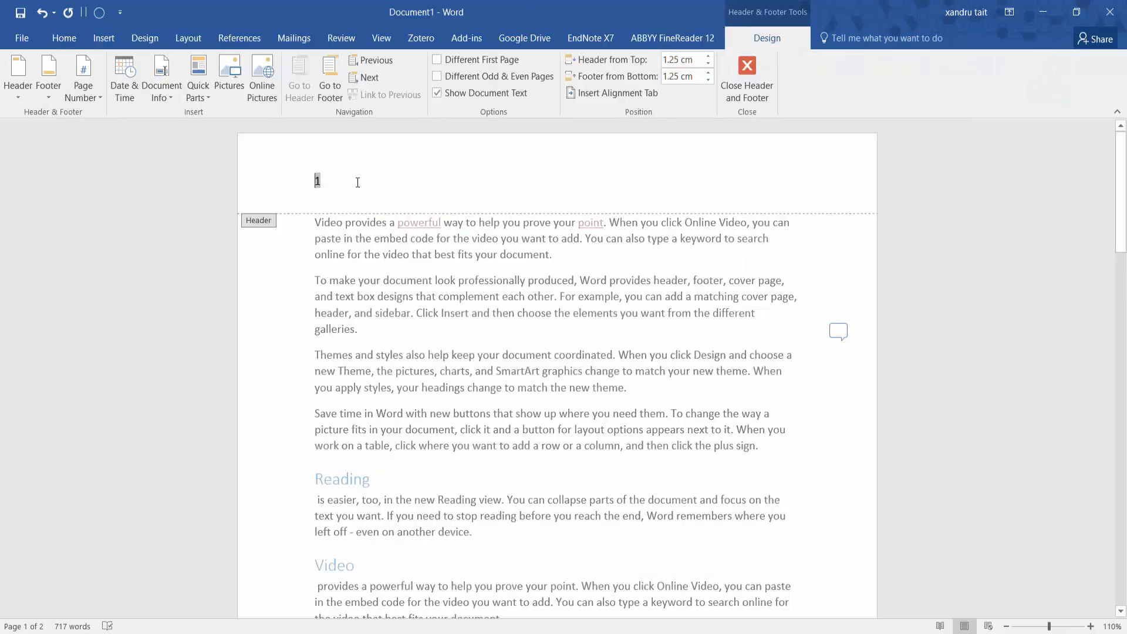
pyautogui.click(748, 76)
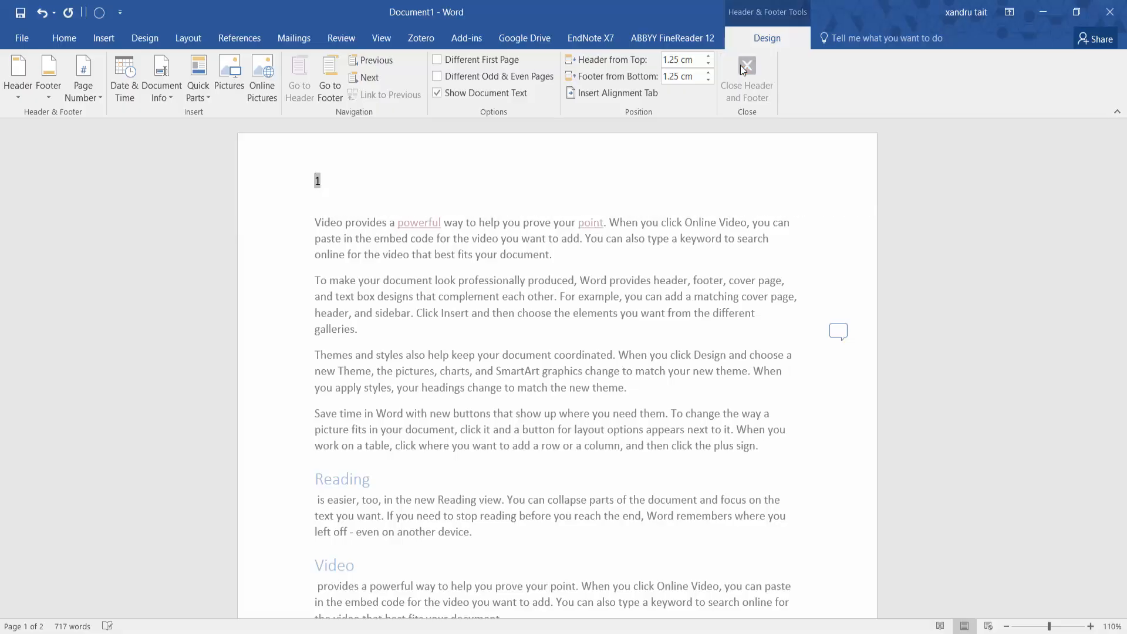
pyautogui.scroll(-8, 394, 427)
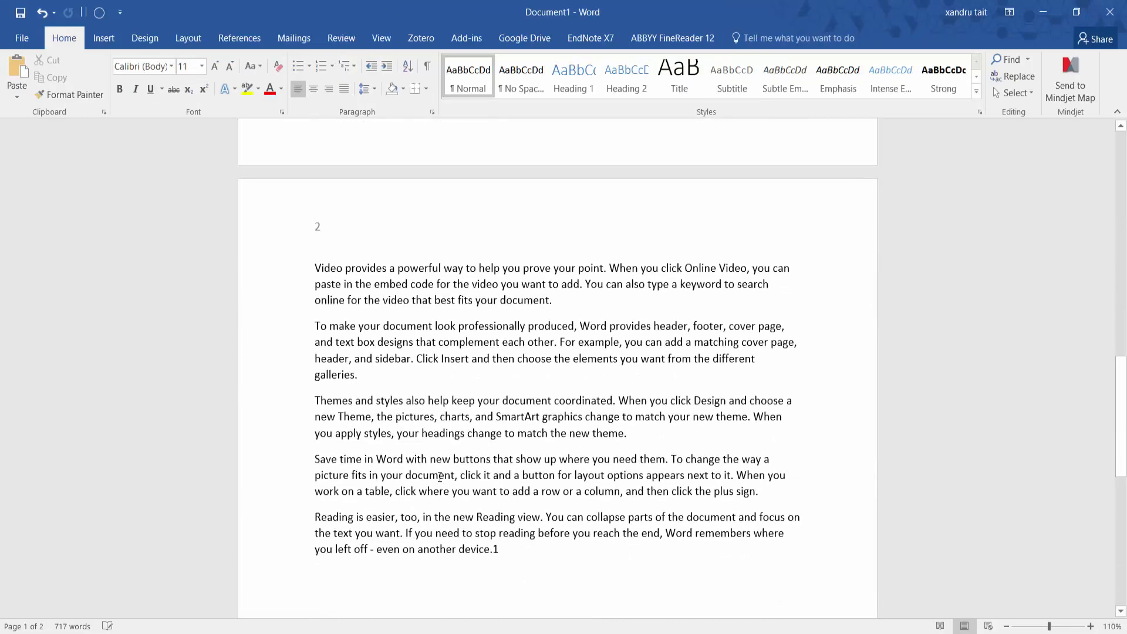
pyautogui.scroll(-6, 442, 479)
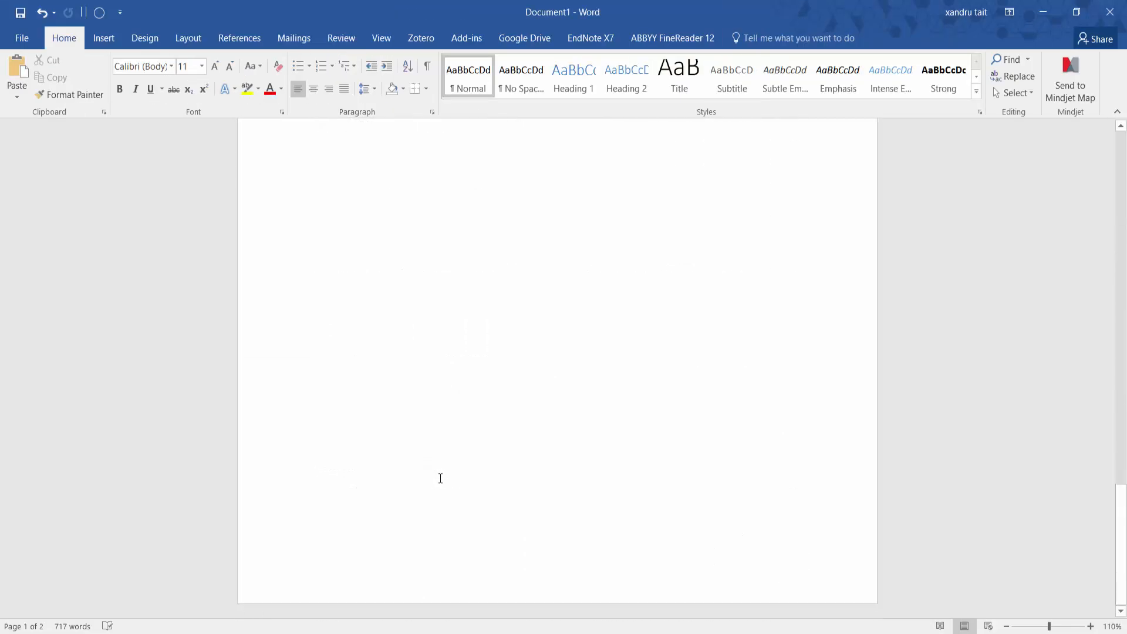
pyautogui.scroll(10, 442, 482)
pyautogui.scroll(15, 449, 487)
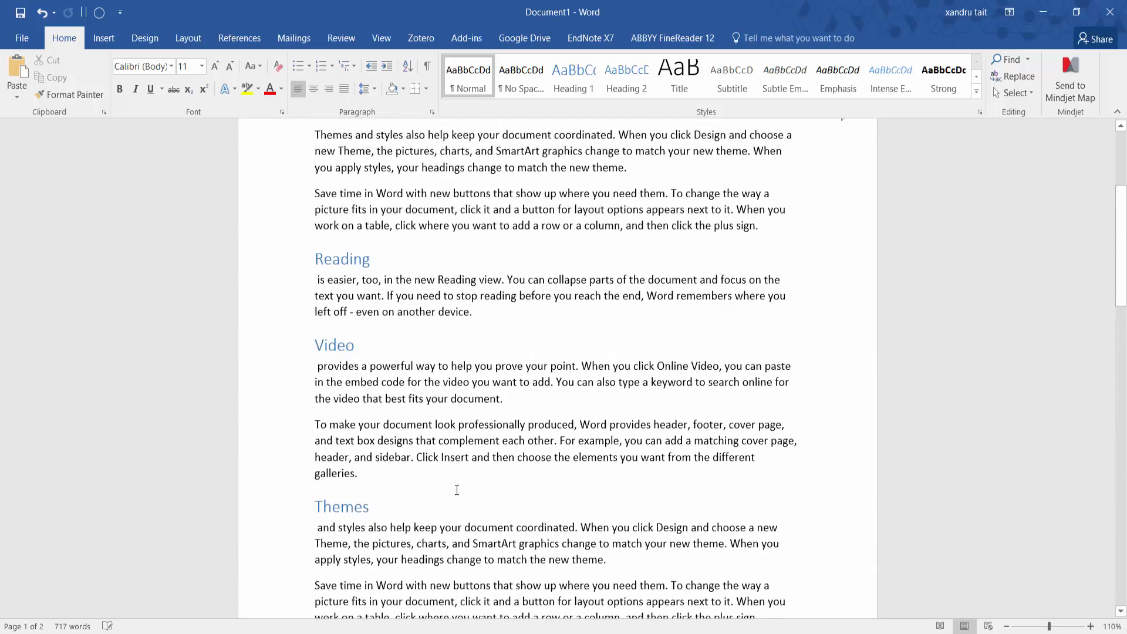
# - Review the page number position galleries, remove the page numbers from the document, and check the pages
pyautogui.click(104, 38)
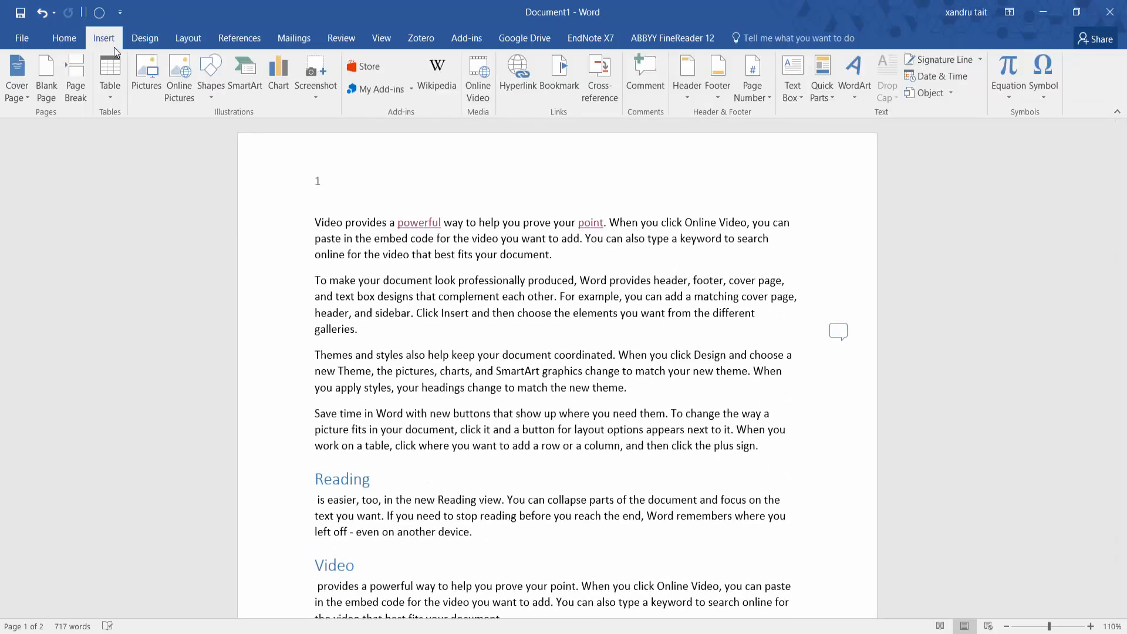
pyautogui.click(767, 90)
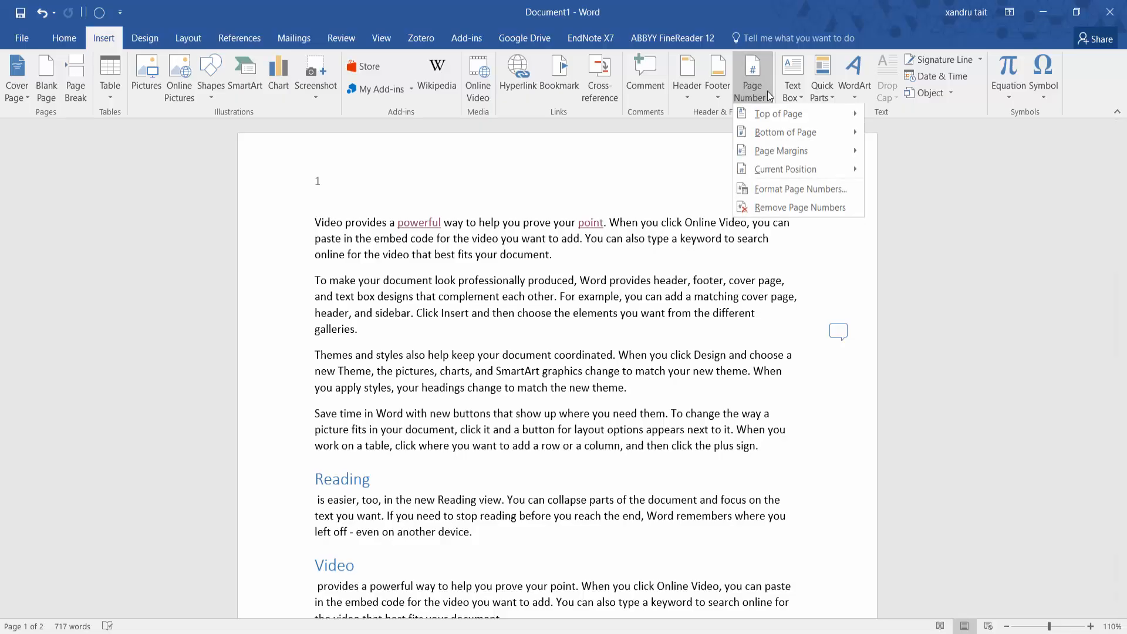
pyautogui.moveTo(774, 118)
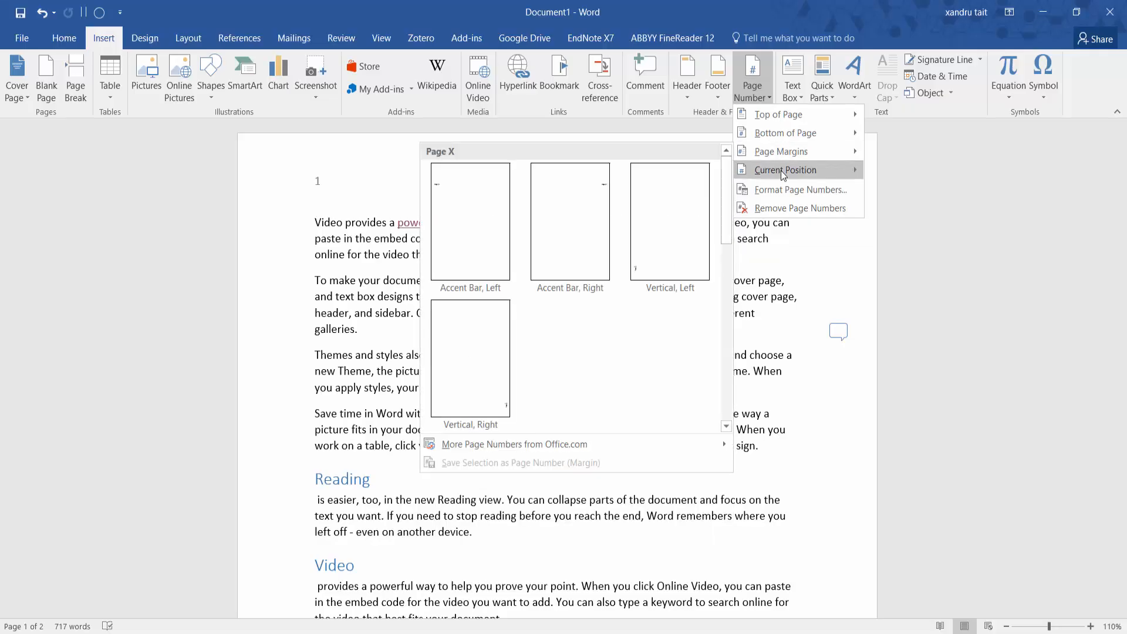
pyautogui.moveTo(781, 172)
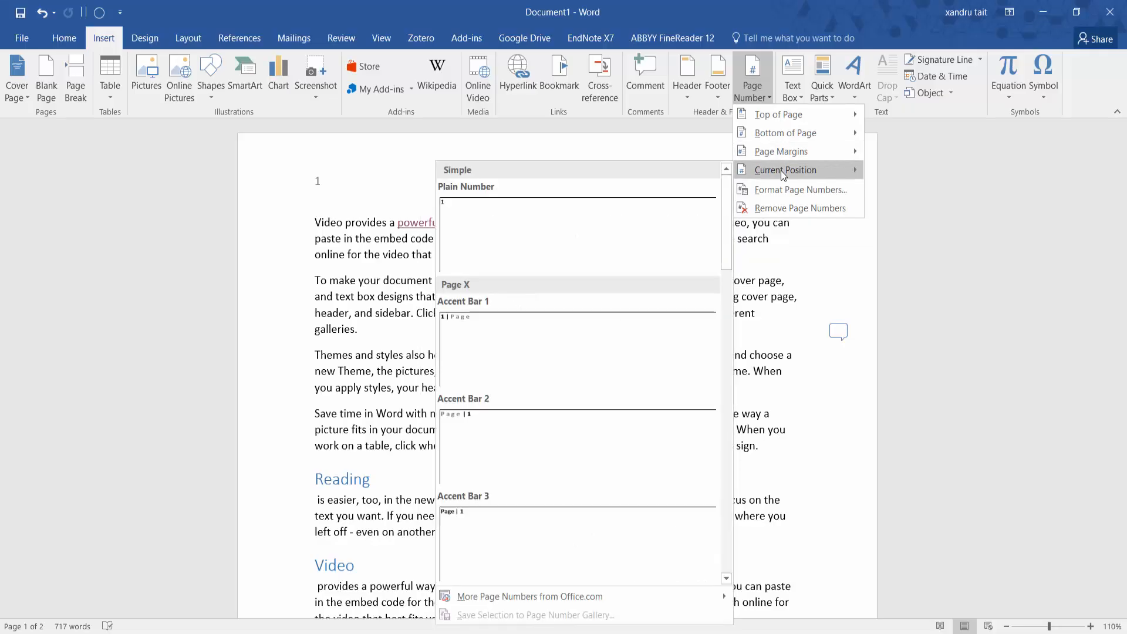
pyautogui.click(793, 209)
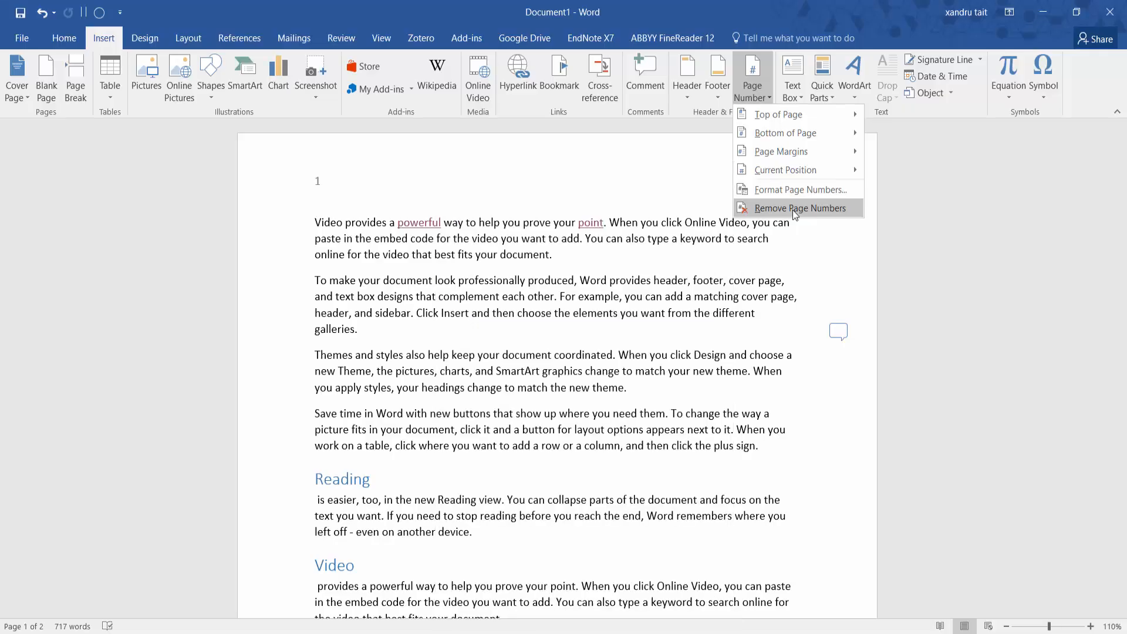
pyautogui.scroll(-20, 620, 437)
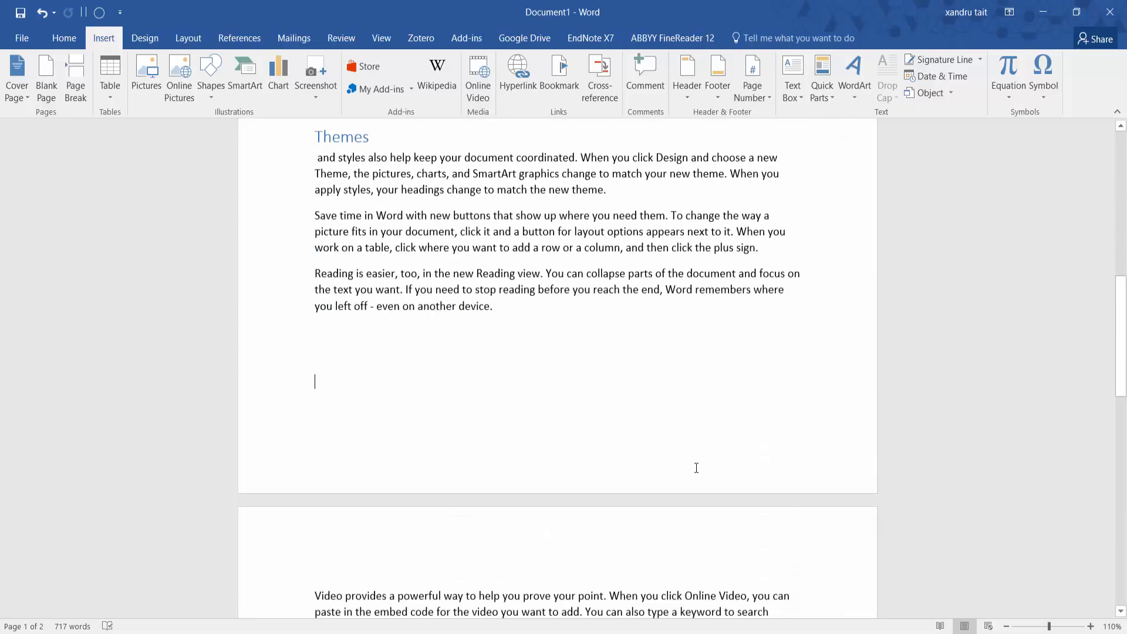
pyautogui.scroll(20, 695, 489)
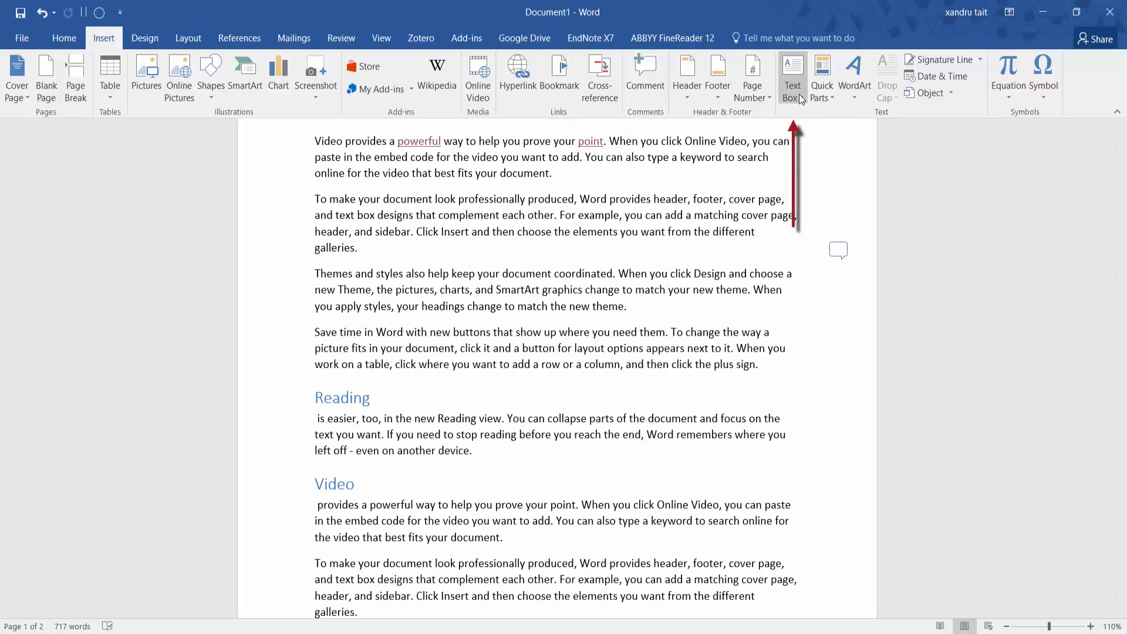
# - Insert a Simple Text Box on the second page and position it within the "Save time in Word" paragraph
pyautogui.scroll(-15, 872, 404)
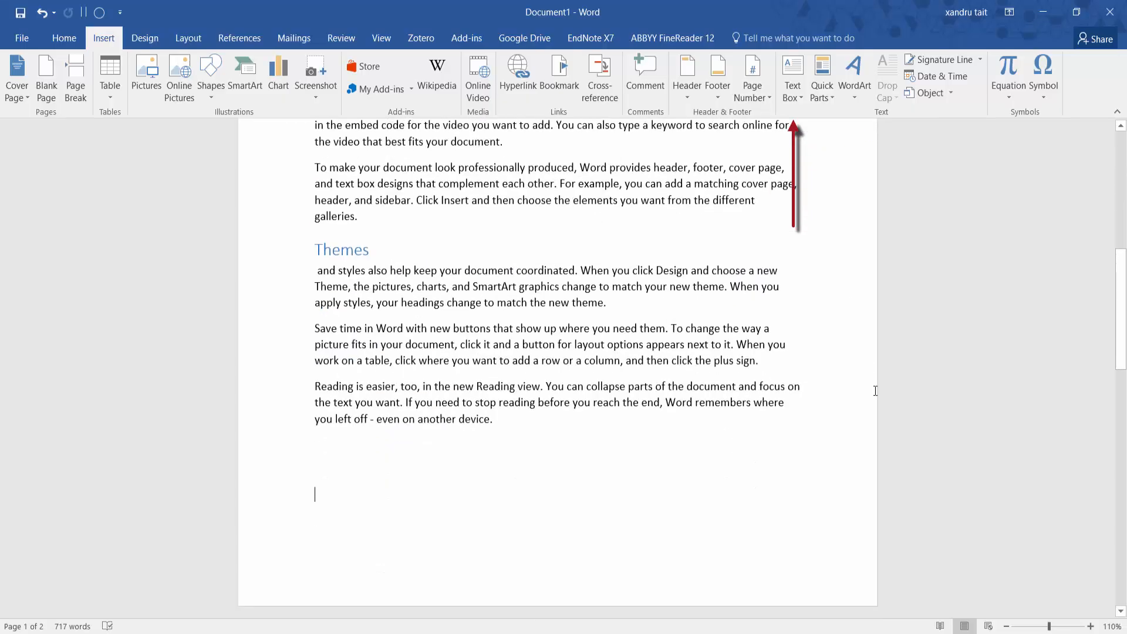
pyautogui.scroll(-2, 872, 404)
pyautogui.scroll(2, 872, 404)
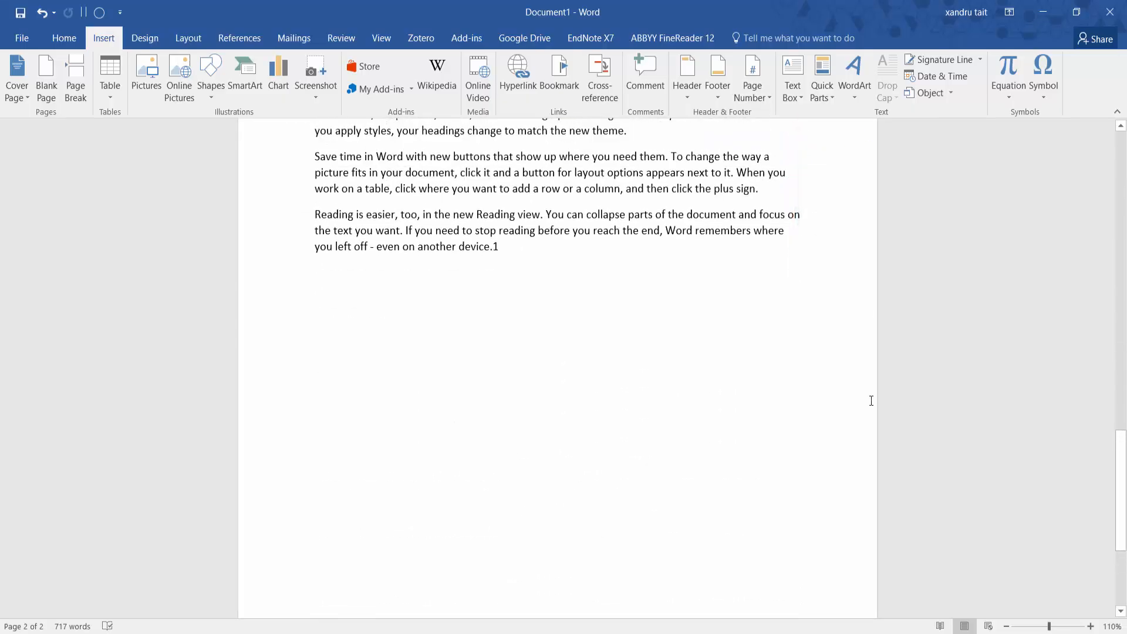
pyautogui.scroll(-2, 872, 404)
pyautogui.scroll(2, 871, 400)
pyautogui.scroll(1, 872, 401)
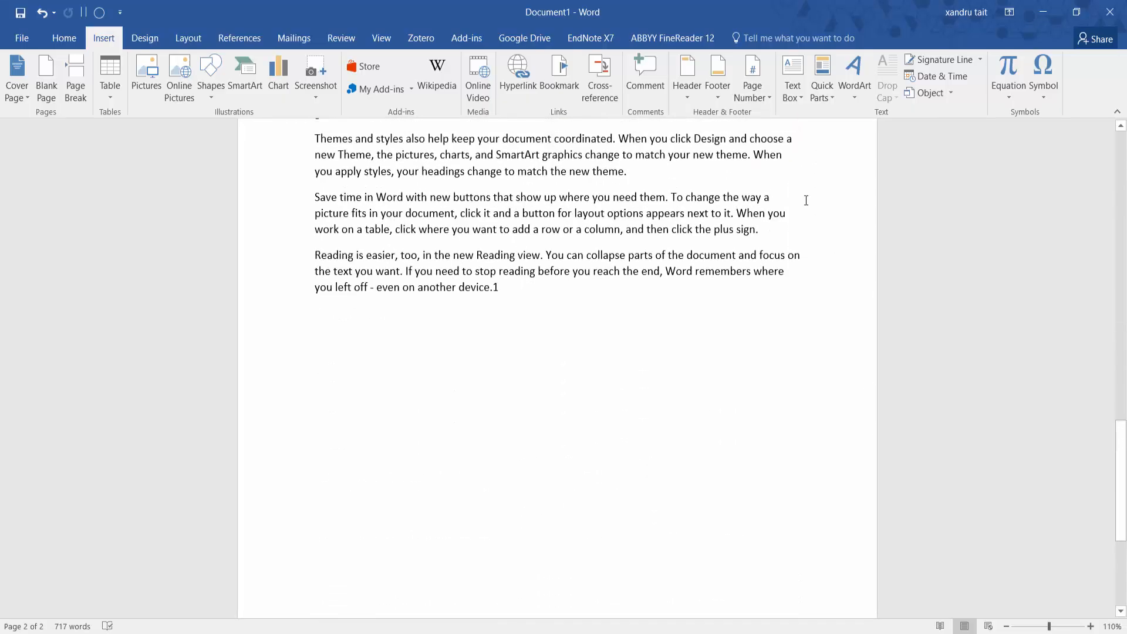
pyautogui.click(793, 85)
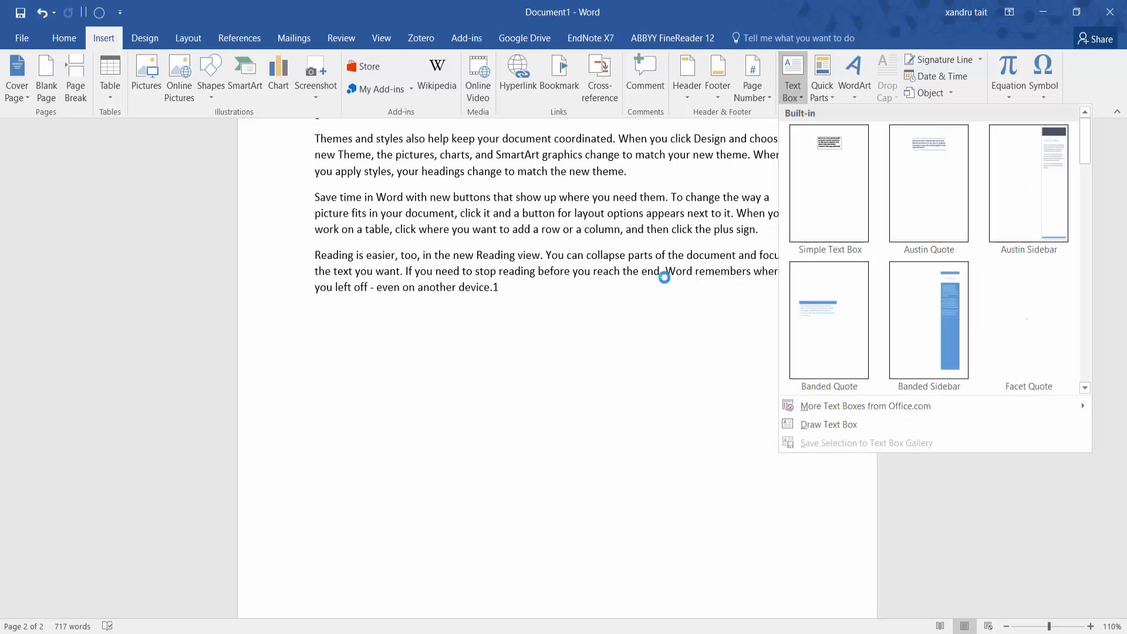
pyautogui.click(830, 200)
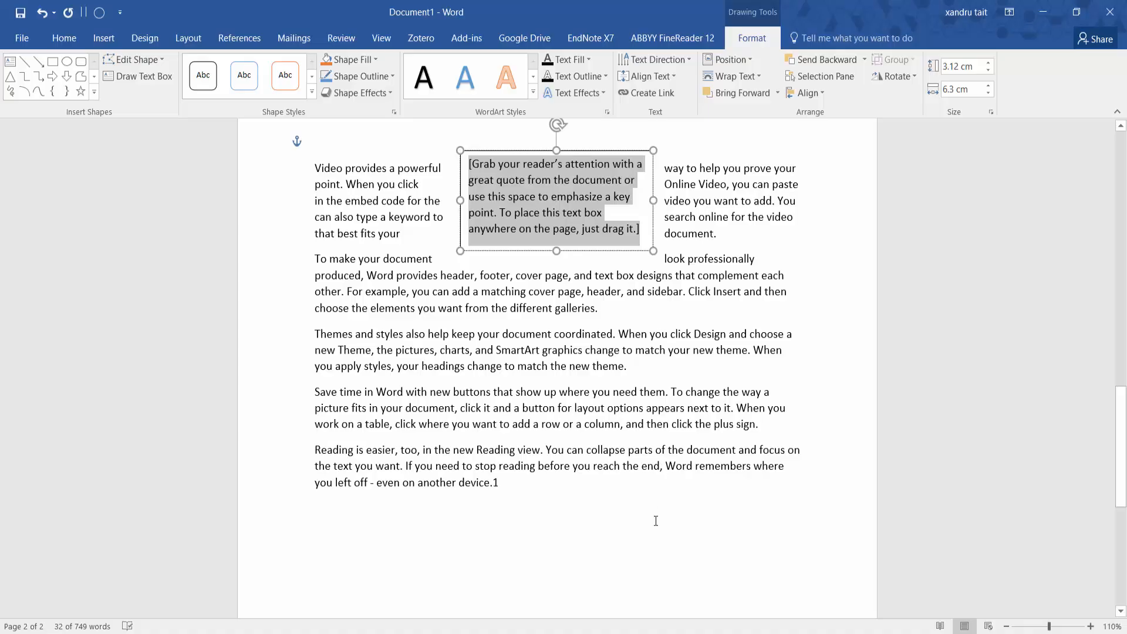
pyautogui.click(656, 521)
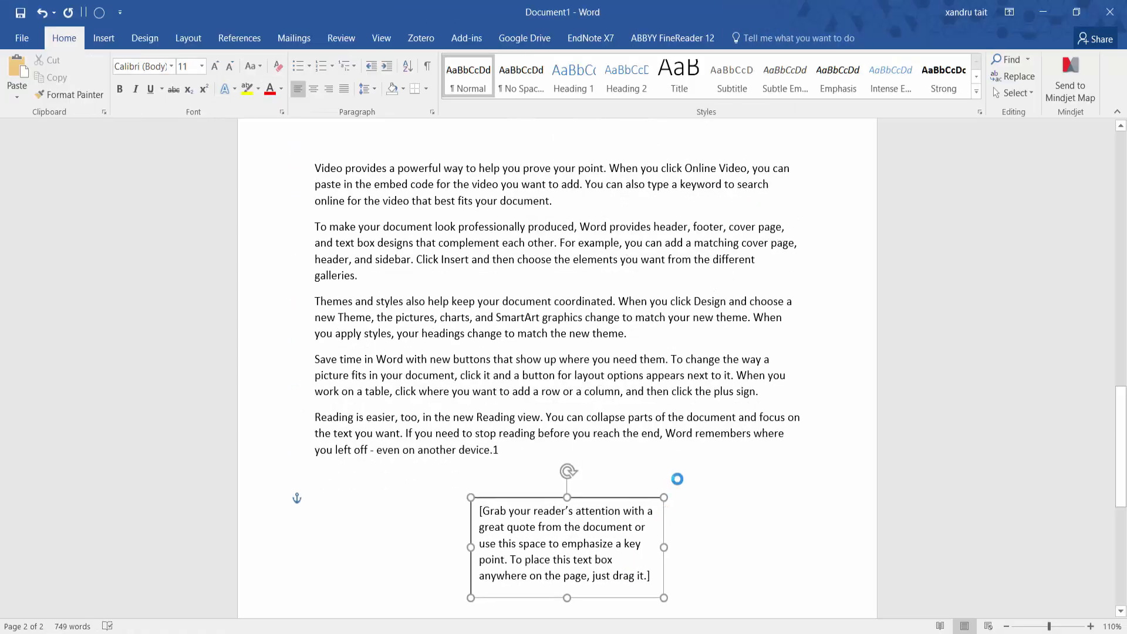
pyautogui.moveTo(678, 479)
pyautogui.mouseDown()
pyautogui.moveTo(673, 327)
pyautogui.moveTo(697, 315)
pyautogui.moveTo(687, 334)
pyautogui.mouseUp()
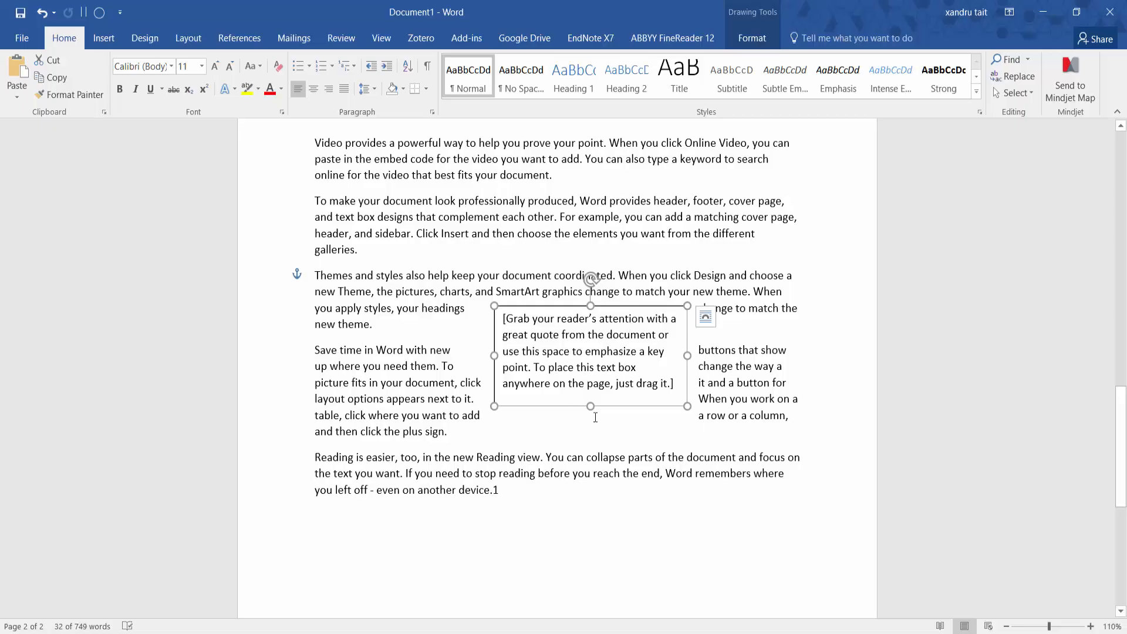
pyautogui.moveTo(684, 405); pyautogui.dragTo(680, 424)
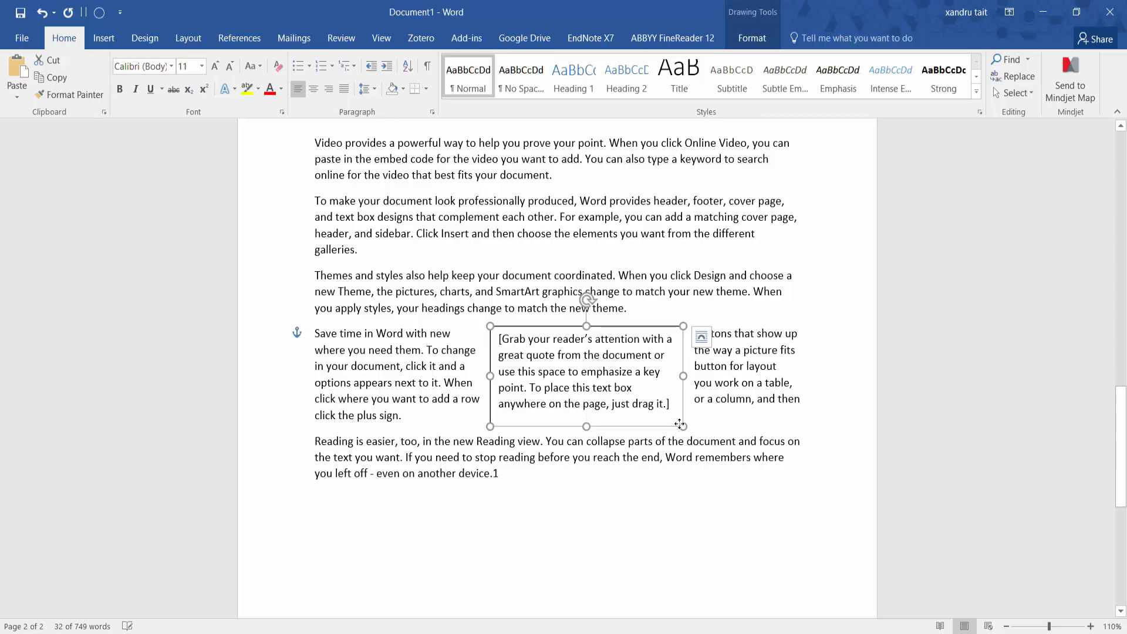
# - Style the text box with the orange outline shape style, an inner shadow and the blue WordArt text style
pyautogui.click(752, 39)
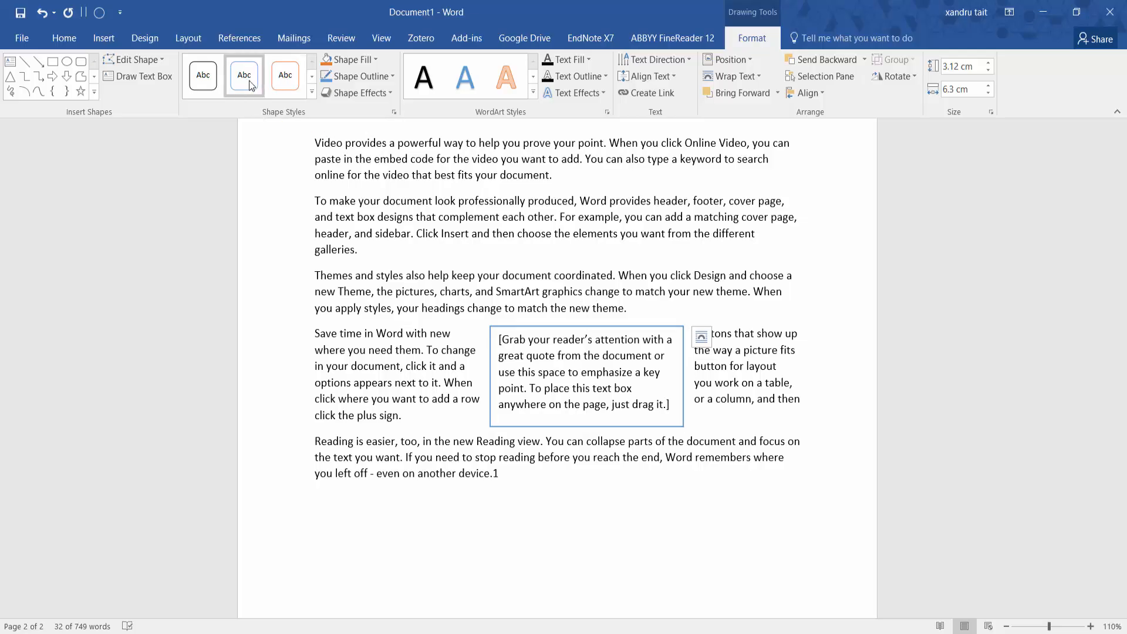
pyautogui.click(285, 82)
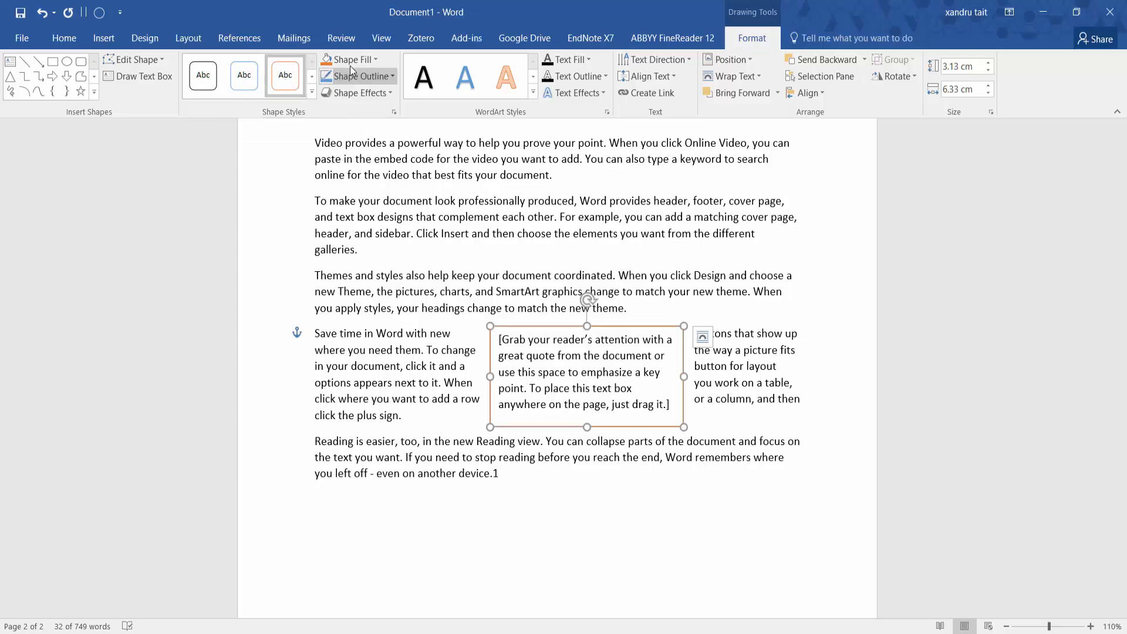
pyautogui.click(378, 94)
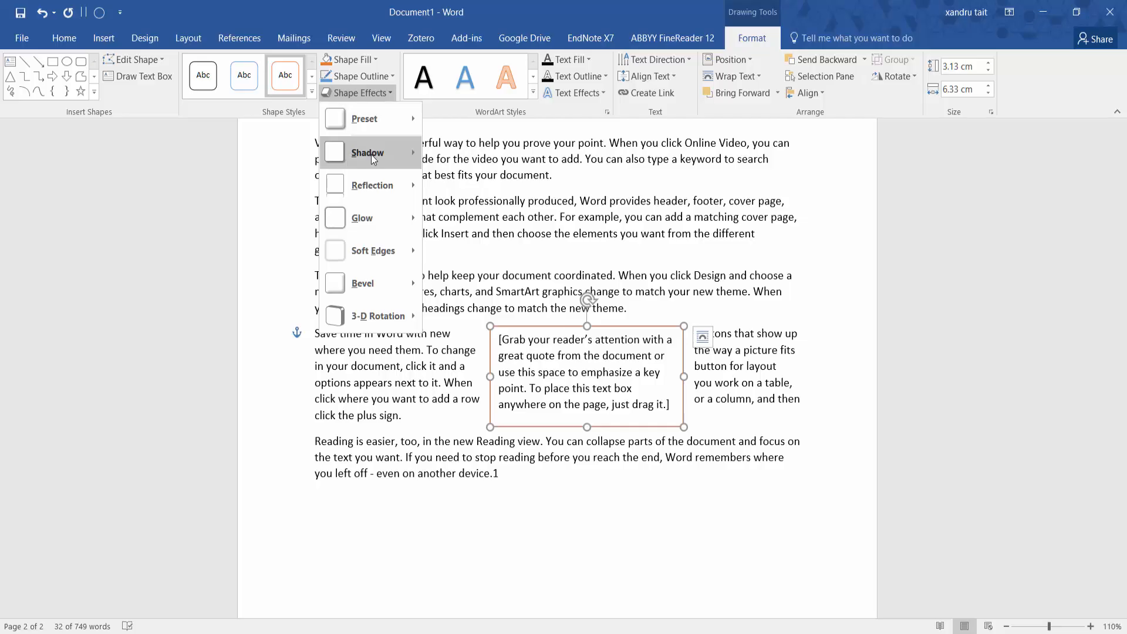
pyautogui.moveTo(372, 159)
pyautogui.click(472, 397)
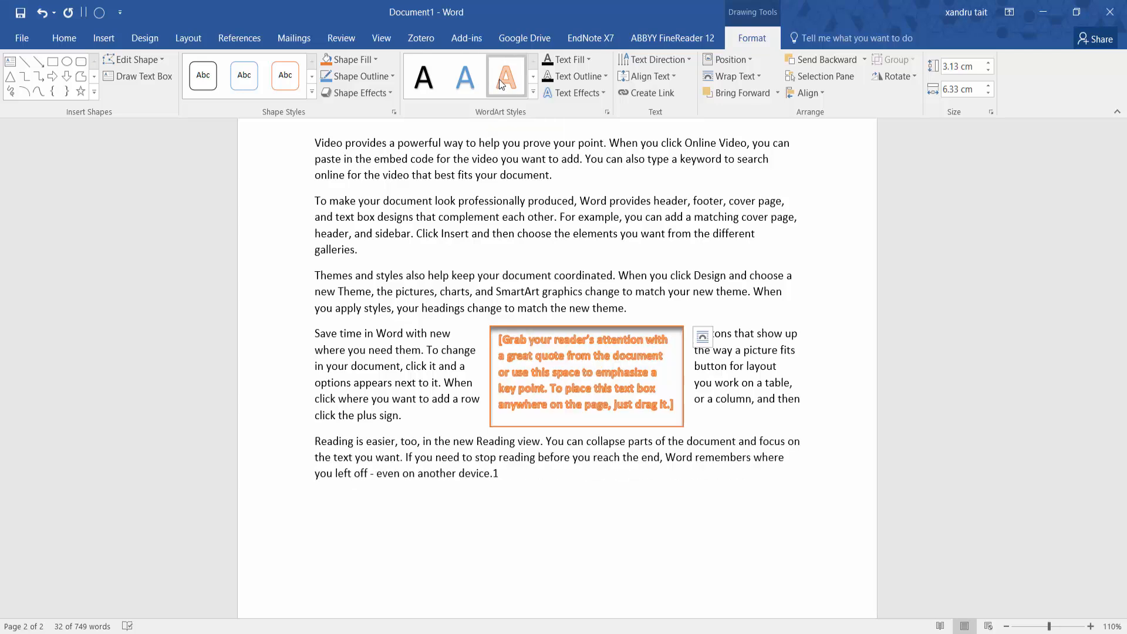
pyautogui.click(458, 86)
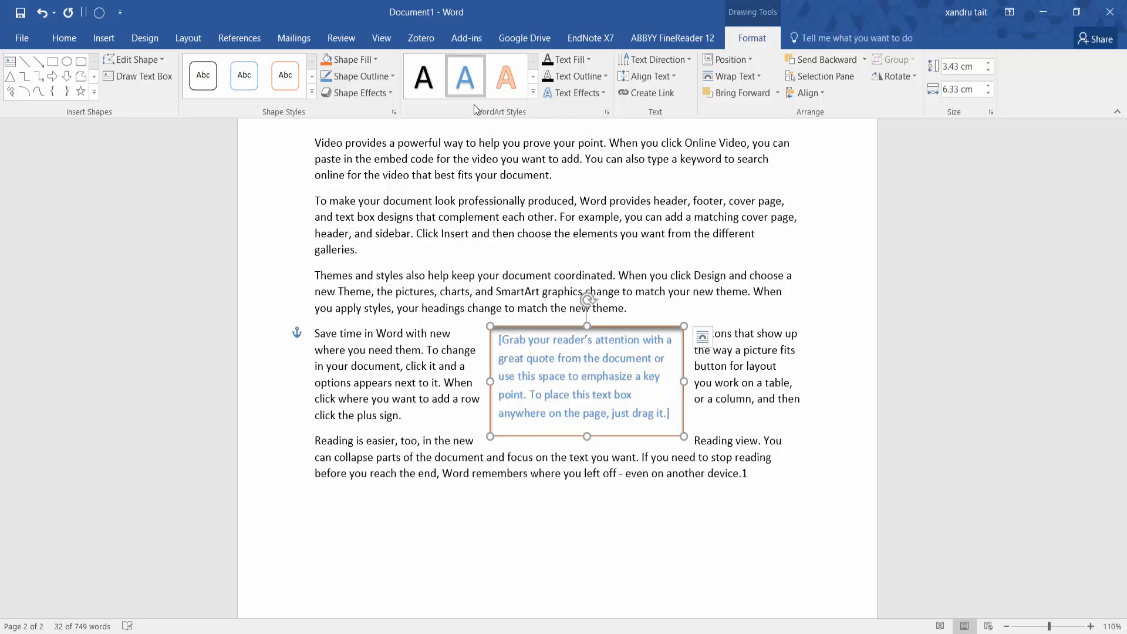
pyautogui.click(742, 546)
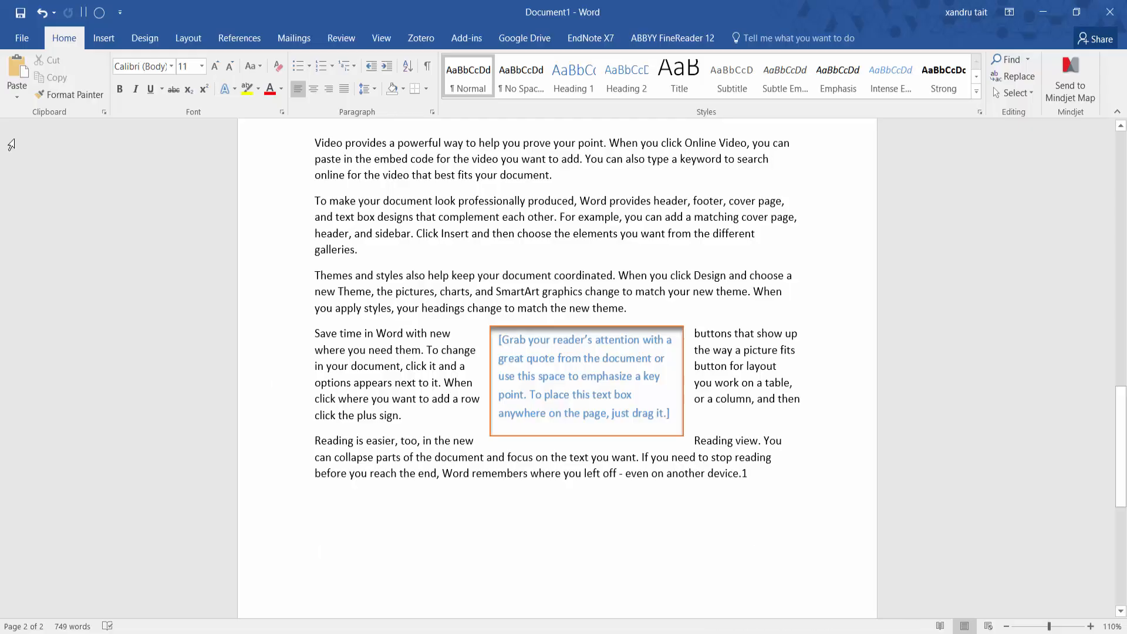
# - Draw a custom text box about 12.26 cm wide and 2.71 cm high below the last paragraph
pyautogui.click(104, 38)
pyautogui.click(798, 96)
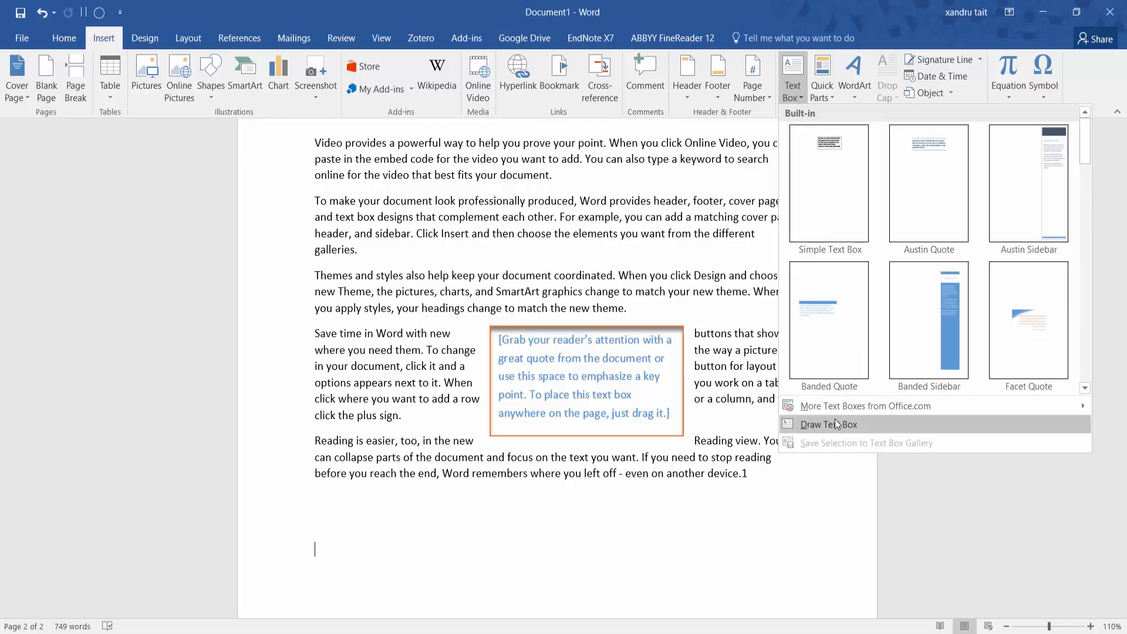
pyautogui.moveTo(839, 414)
pyautogui.click(838, 425)
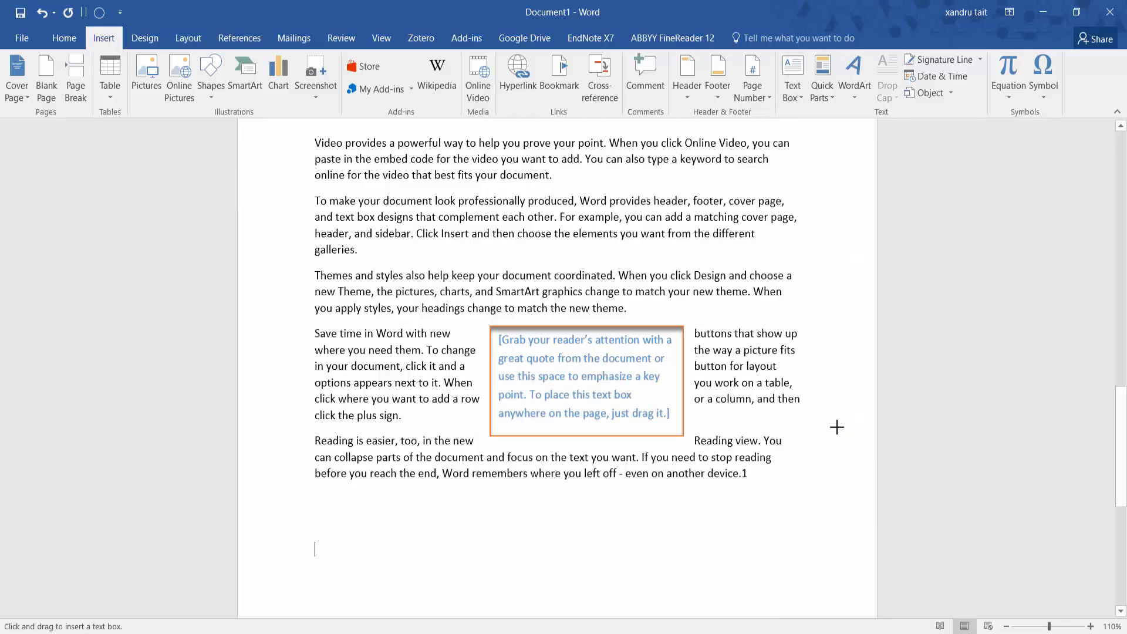
pyautogui.moveTo(407, 510)
pyautogui.mouseDown()
pyautogui.moveTo(552, 557)
pyautogui.moveTo(781, 594)
pyautogui.moveTo(787, 606)
pyautogui.mouseUp()
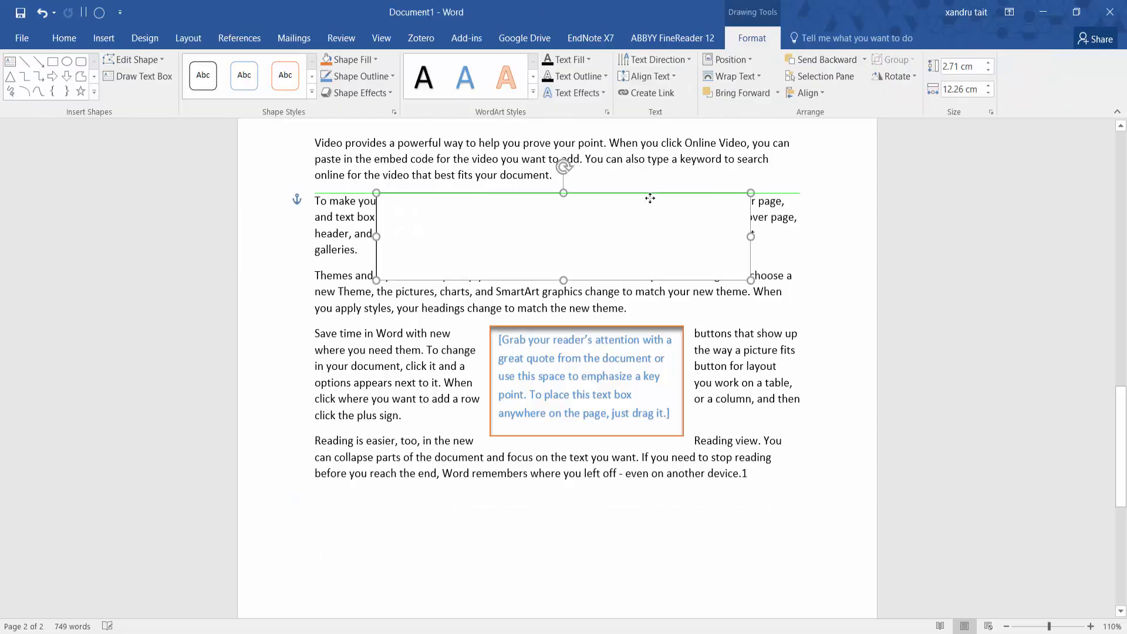
# - Try the drawn text box over the second paragraph of the page, and undo the move
pyautogui.moveTo(649, 199); pyautogui.dragTo(636, 198)
pyautogui.moveTo(636, 198); pyautogui.dragTo(633, 198)
pyautogui.click(41, 11)
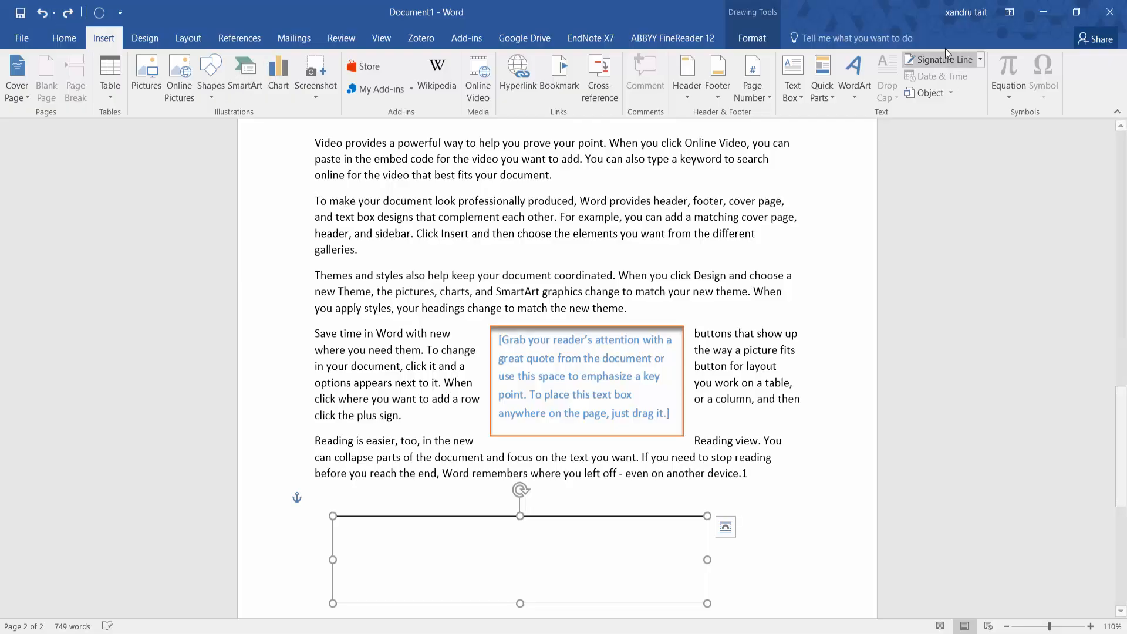
# - Insert the Publish Date document property into the drawn text box and set its date to 15/03/2016
pyautogui.click(823, 85)
pyautogui.moveTo(851, 134)
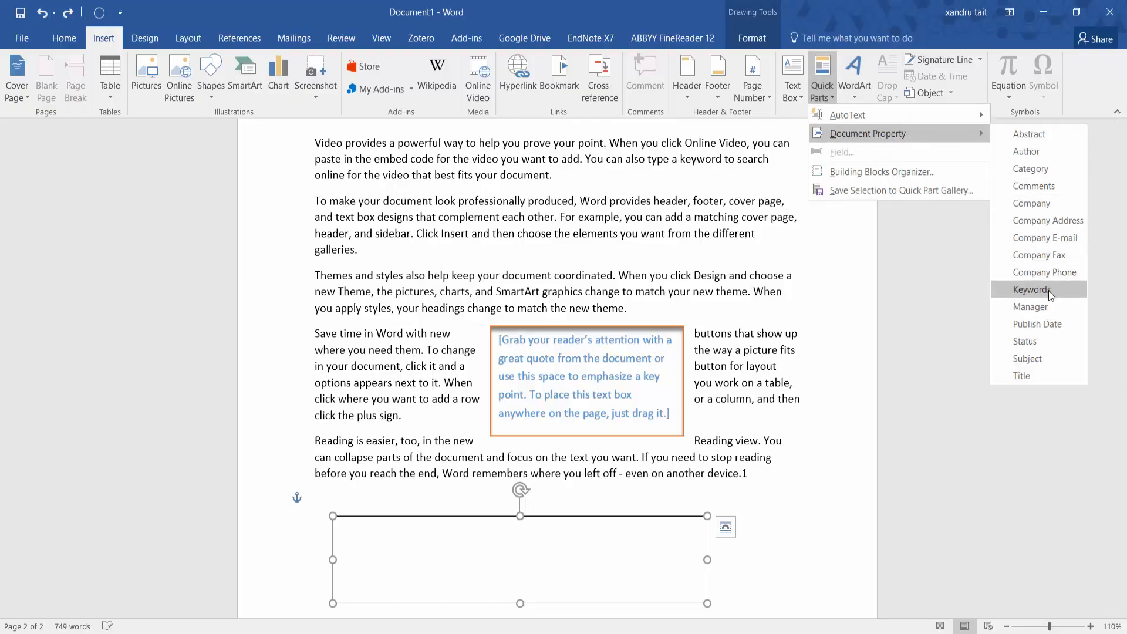
pyautogui.click(1047, 324)
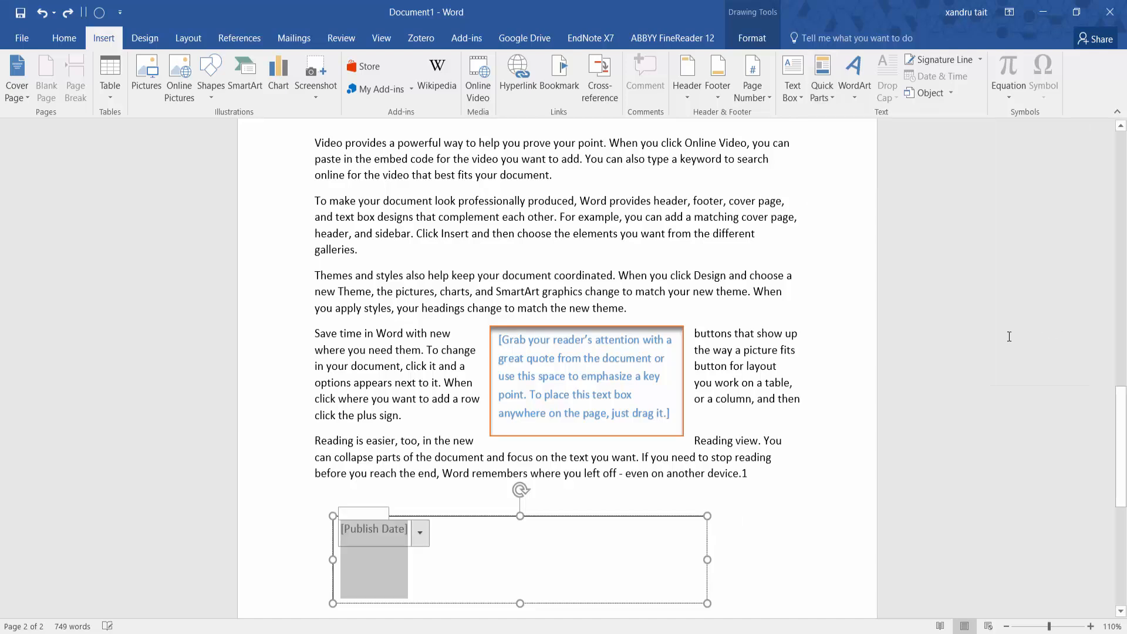
pyautogui.click(420, 531)
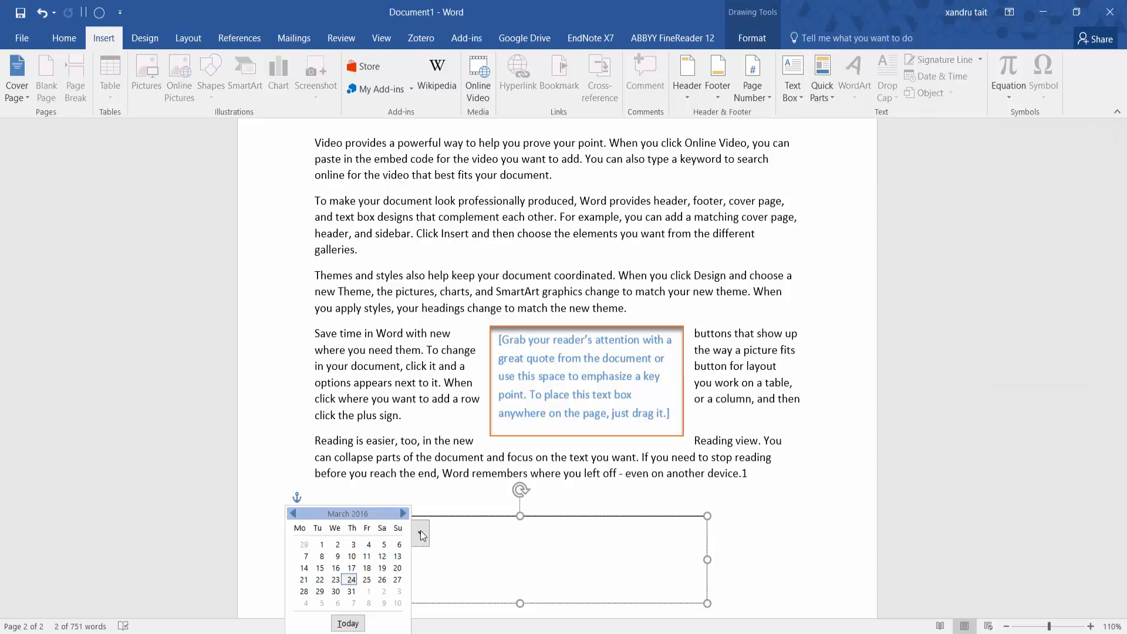
pyautogui.click(321, 569)
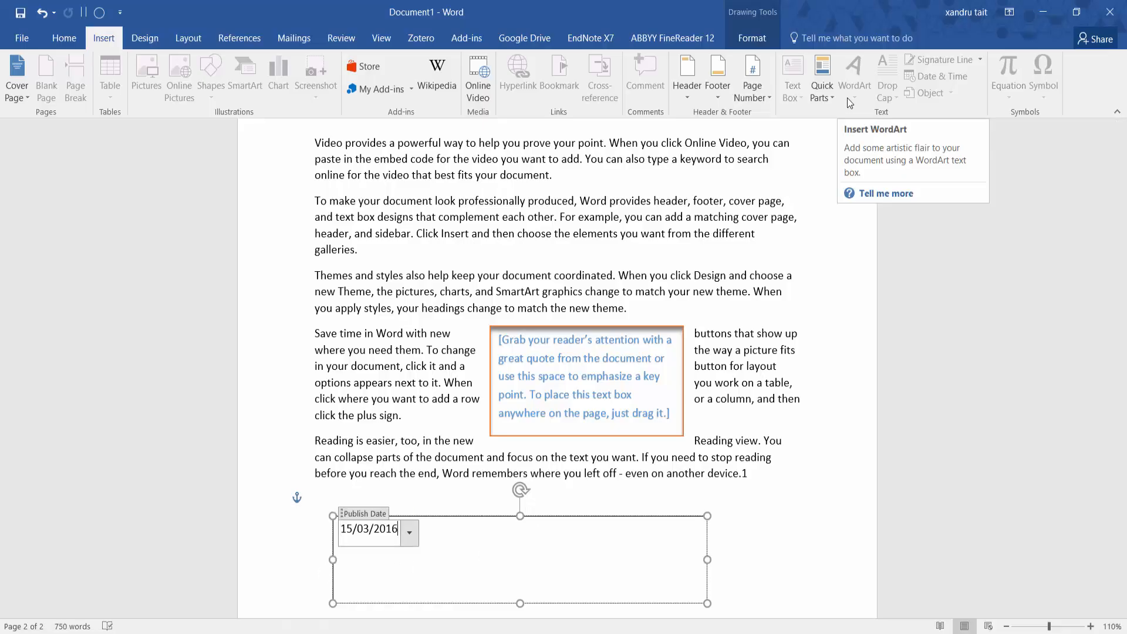
pyautogui.click(807, 495)
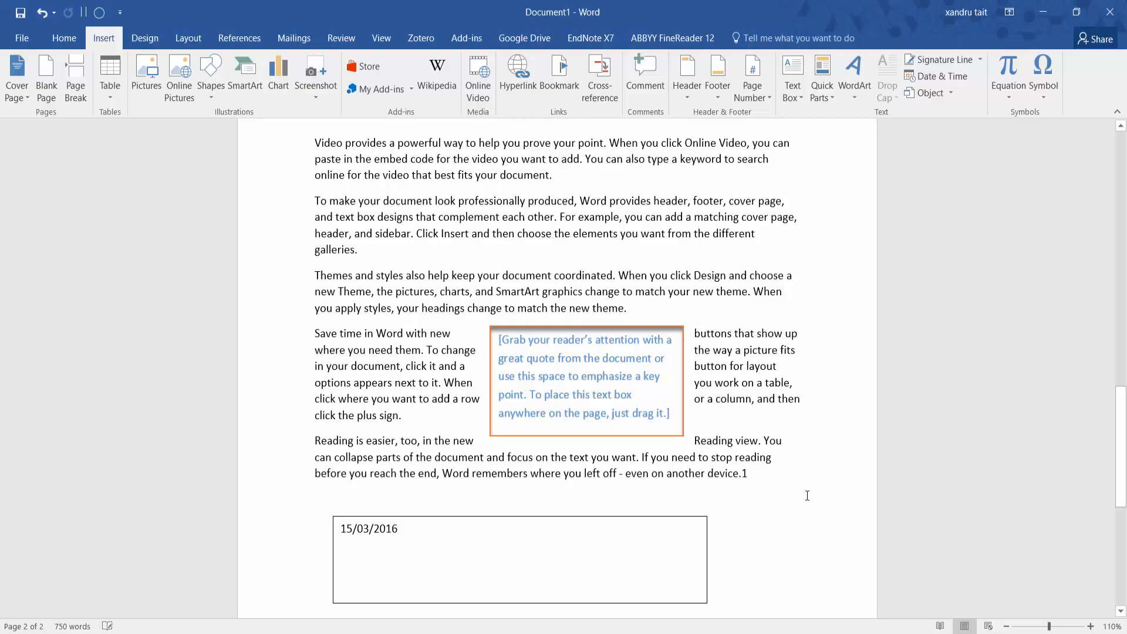
# - Insert WordArt in the black style with a blue hard shadow and place it above the page's first paragraph
pyautogui.click(849, 96)
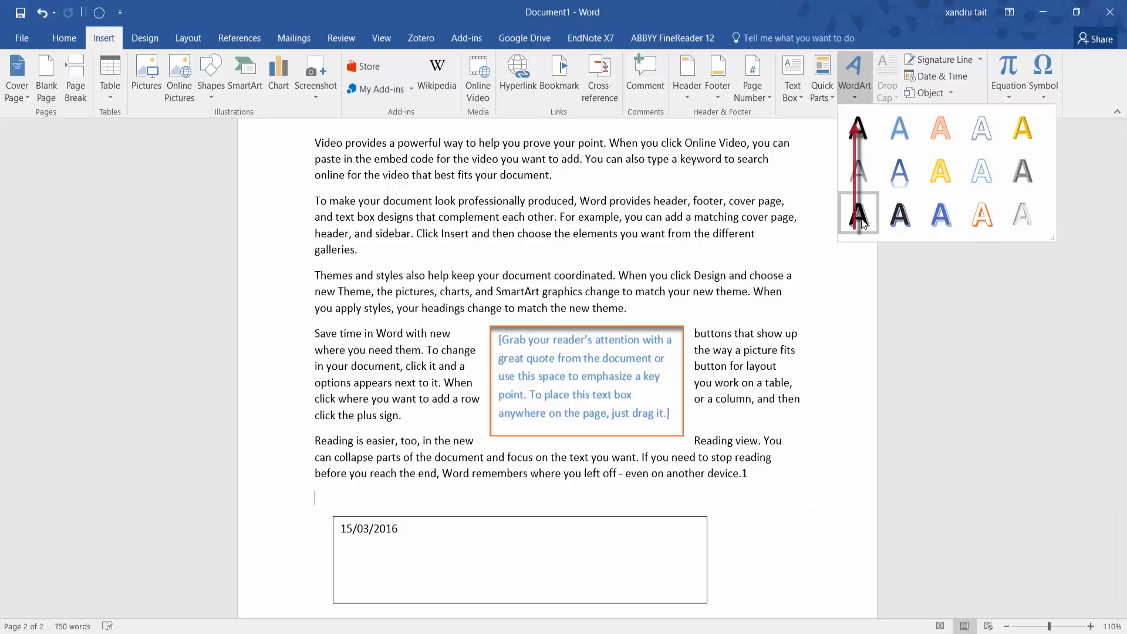
pyautogui.click(899, 214)
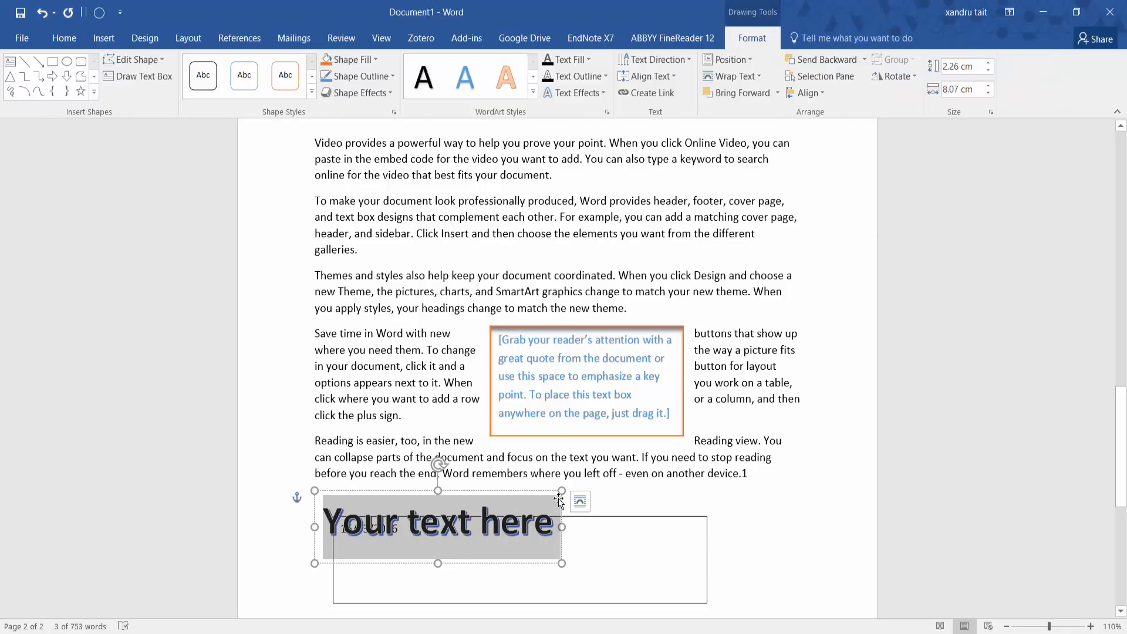
pyautogui.moveTo(560, 491); pyautogui.dragTo(674, 141)
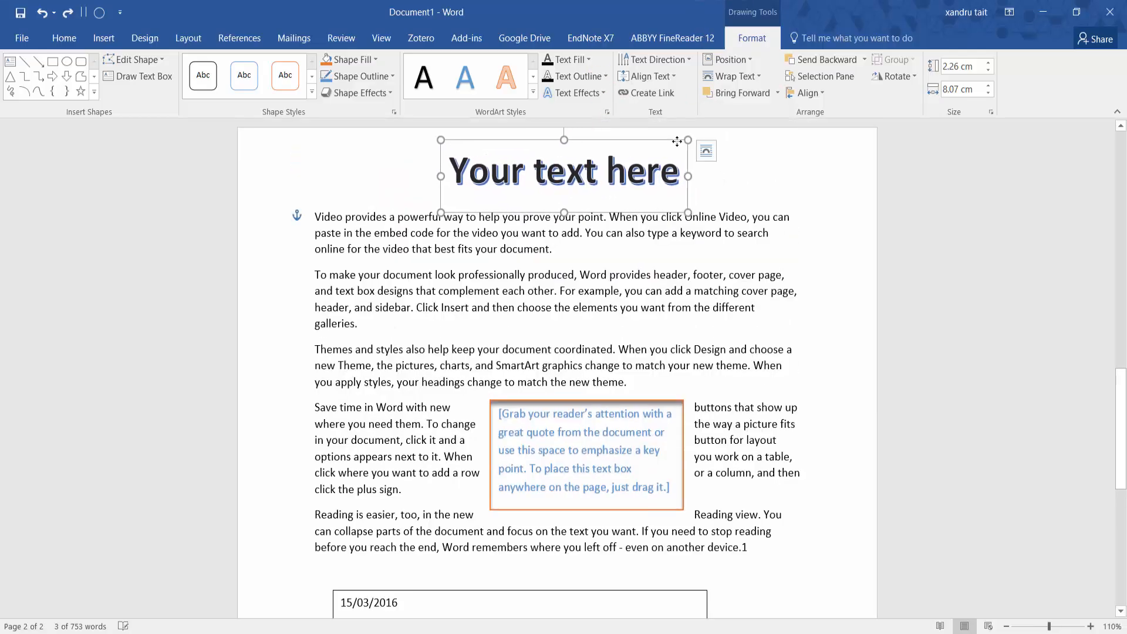
# - Restyle the "Your text here" WordArt with the orange WordArt style and add a bevel text effect
pyautogui.click(506, 76)
pyautogui.click(579, 93)
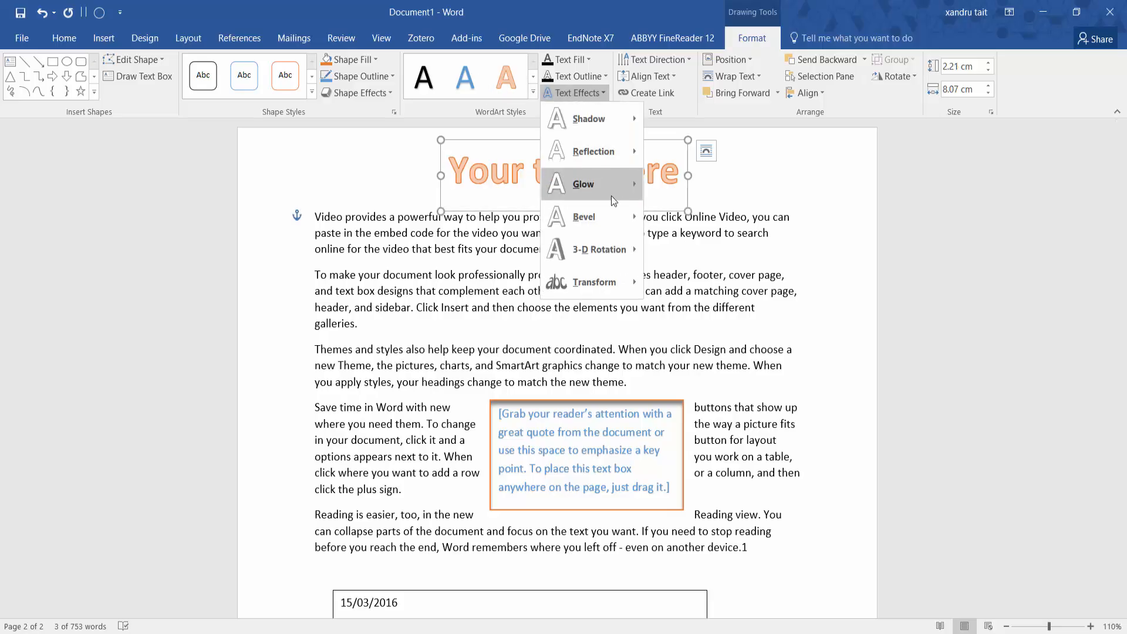
pyautogui.moveTo(605, 211)
pyautogui.click(673, 301)
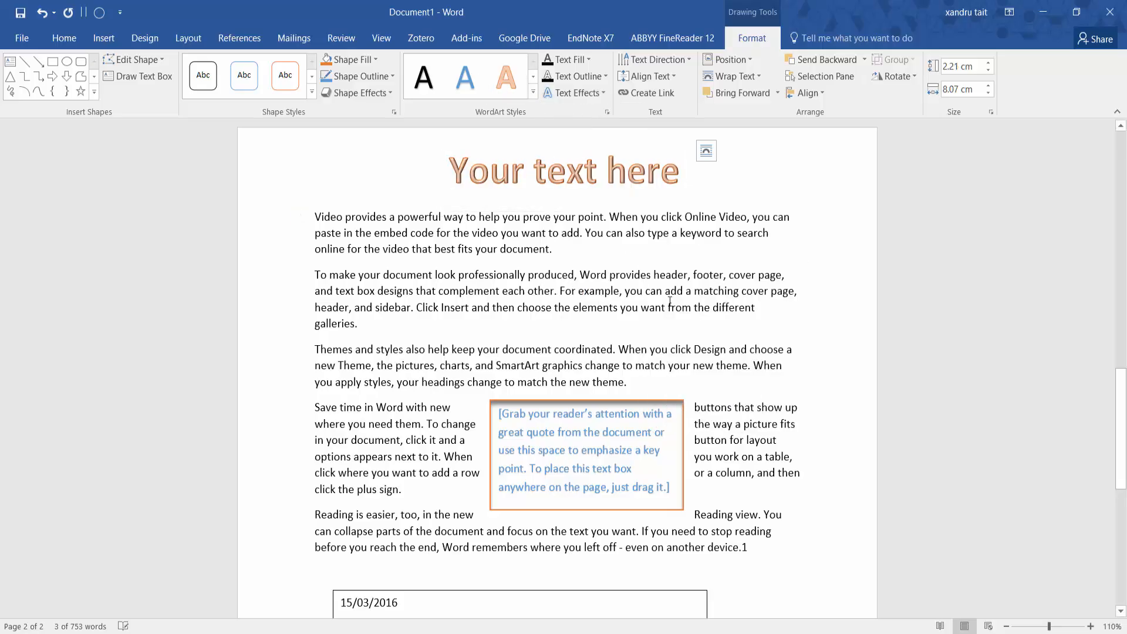
pyautogui.click(775, 169)
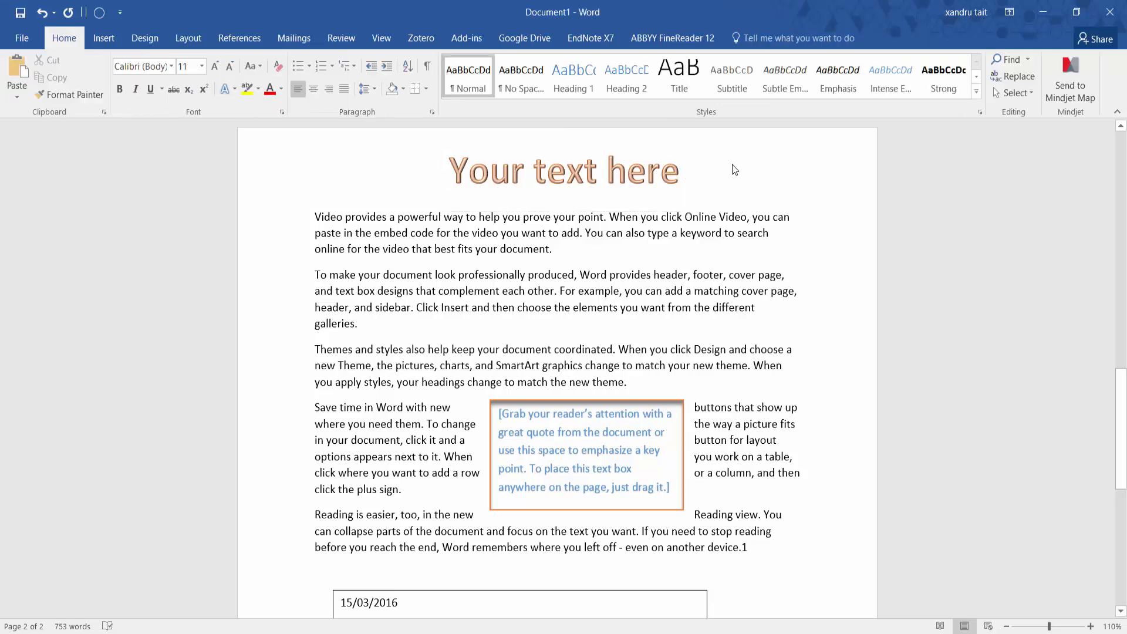
# - Apply a Dropped drop cap to the "Video provides a powerful way" paragraph
pyautogui.click(107, 46)
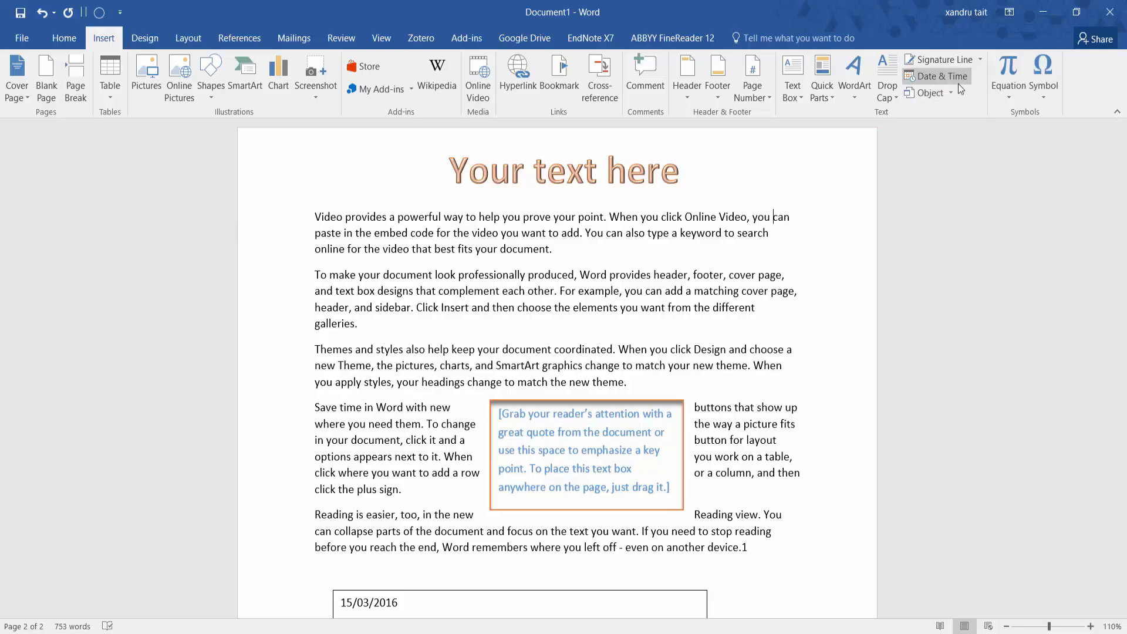
pyautogui.click(893, 86)
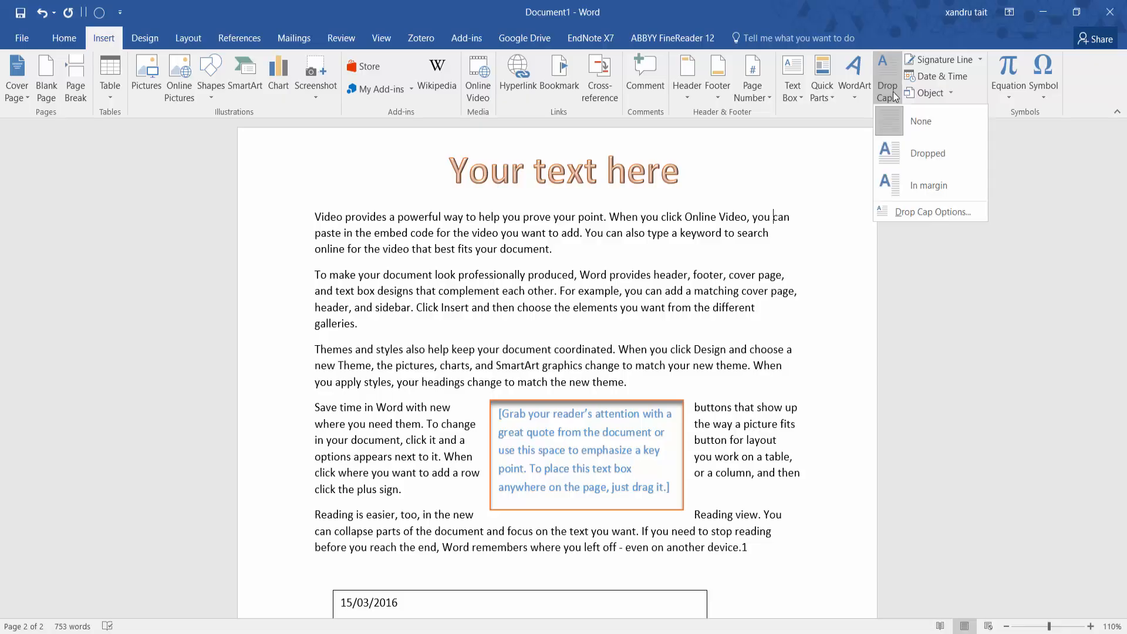
pyautogui.click(898, 145)
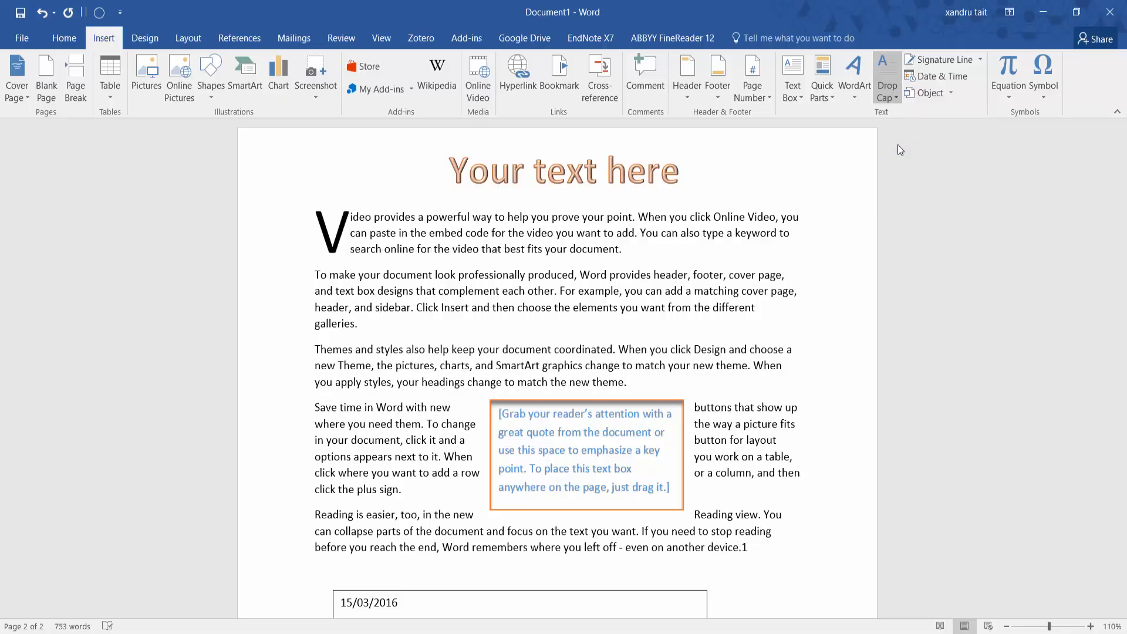
pyautogui.click(617, 265)
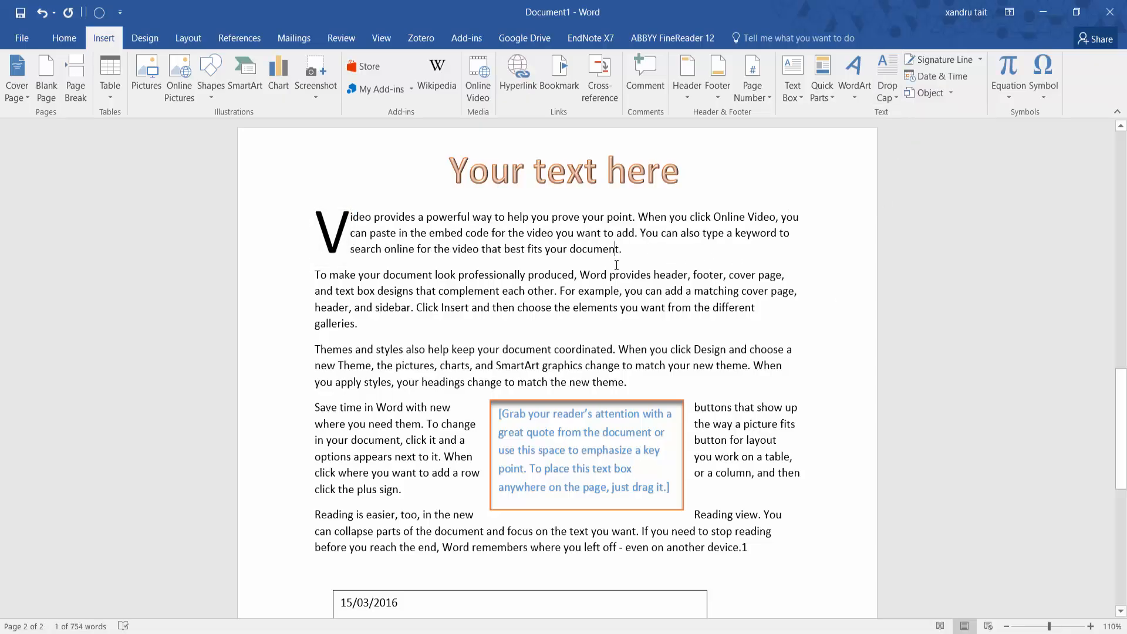
# - Examine the drop cap's position, font, lines to drop and distance options, and cancel
pyautogui.click(888, 86)
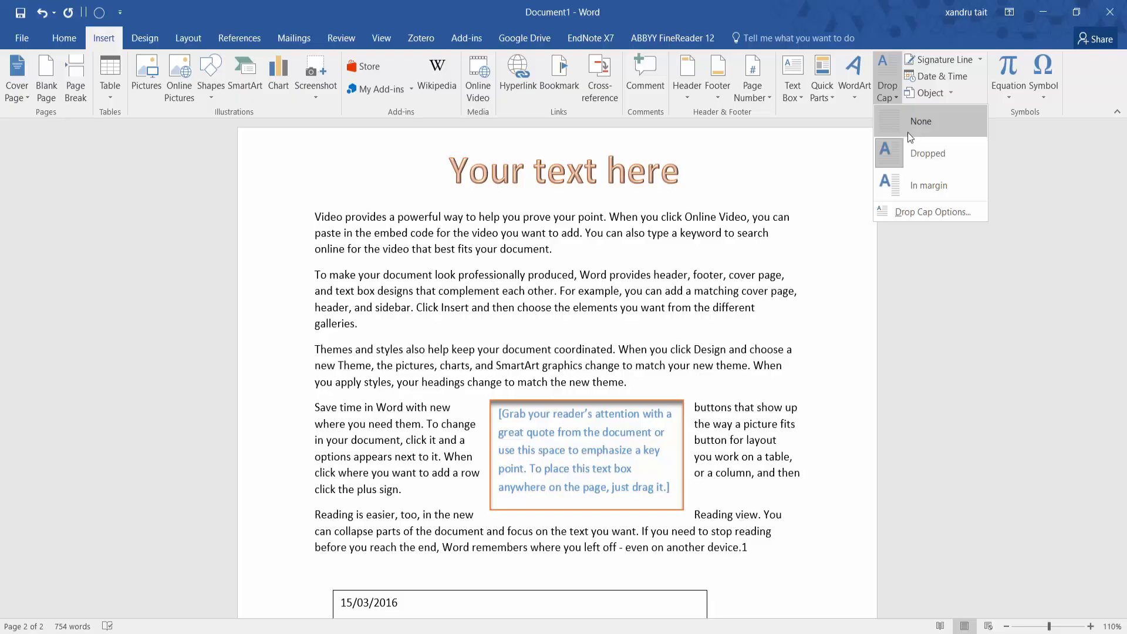
pyautogui.click(918, 212)
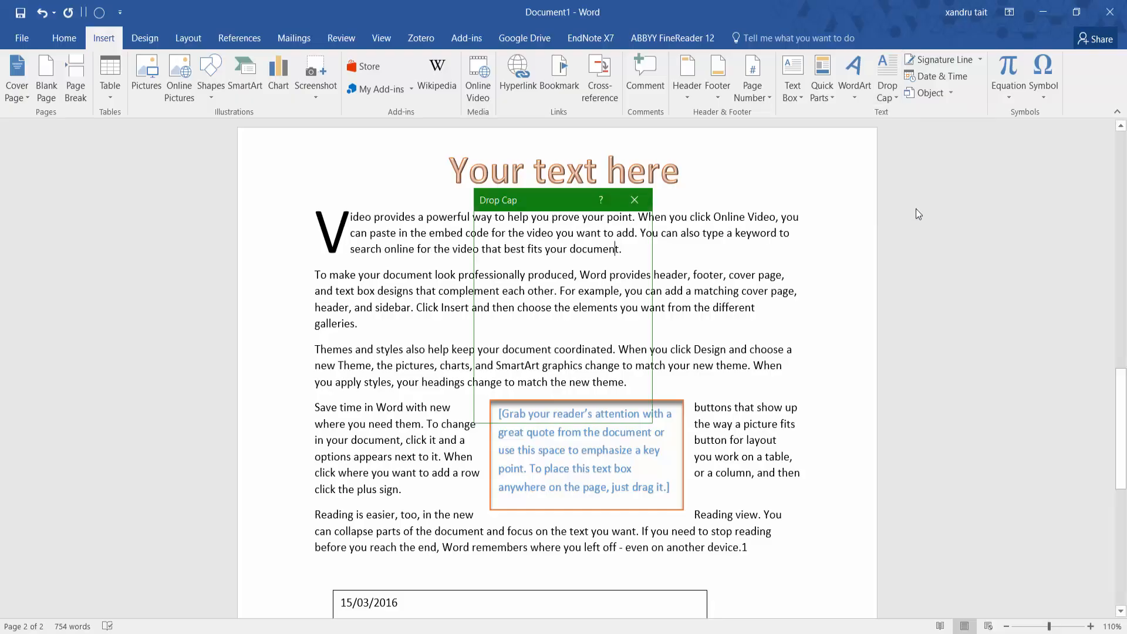
pyautogui.click(527, 263)
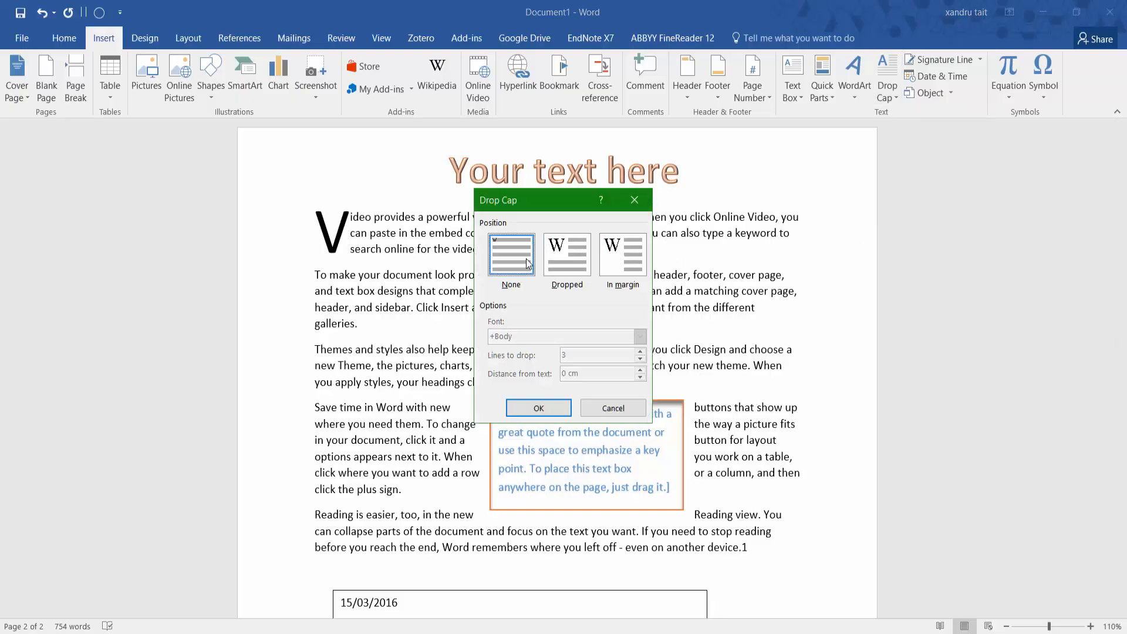
pyautogui.click(592, 406)
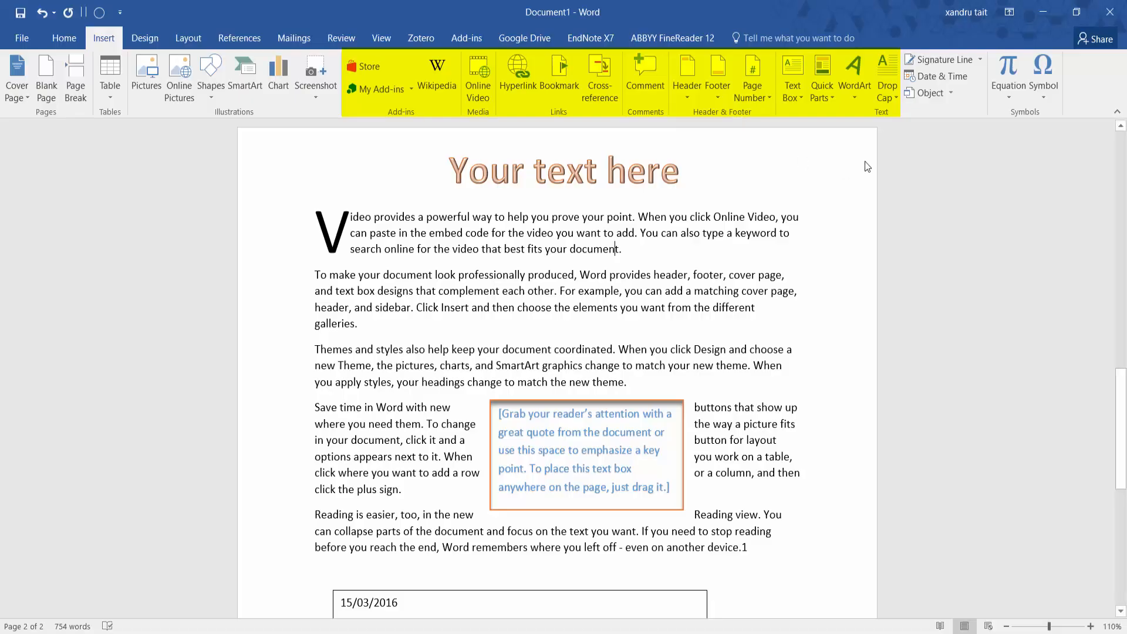
# - Insert a Microsoft Office signature line with the signer's name, the title Boss and the signer's e-mail, and select the line
pyautogui.click(981, 59)
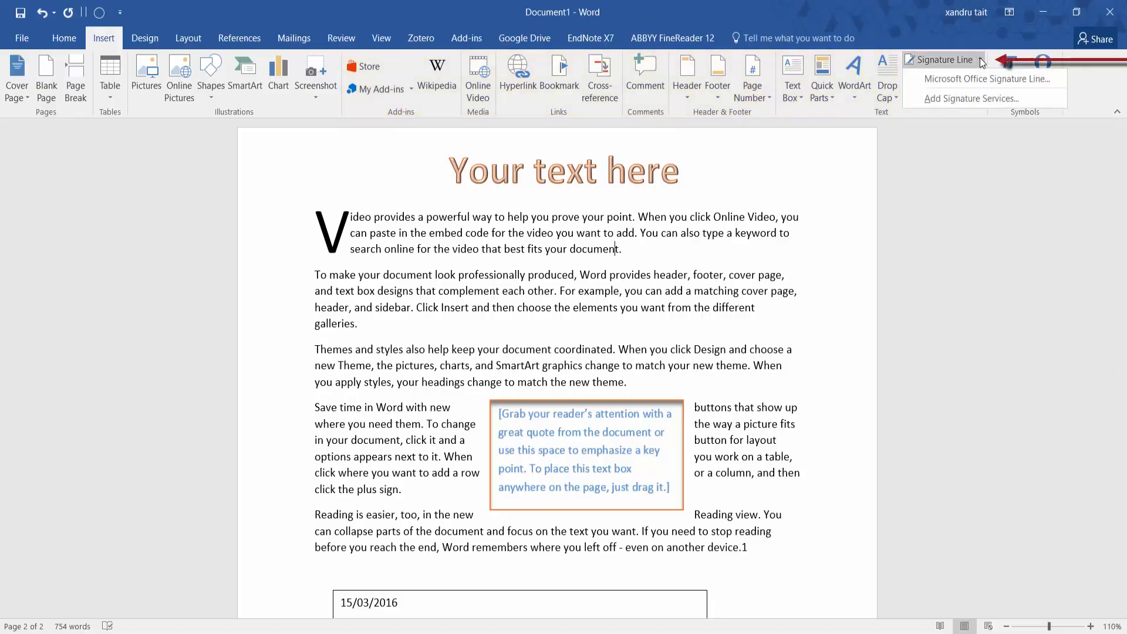
pyautogui.click(981, 59)
pyautogui.click(981, 59)
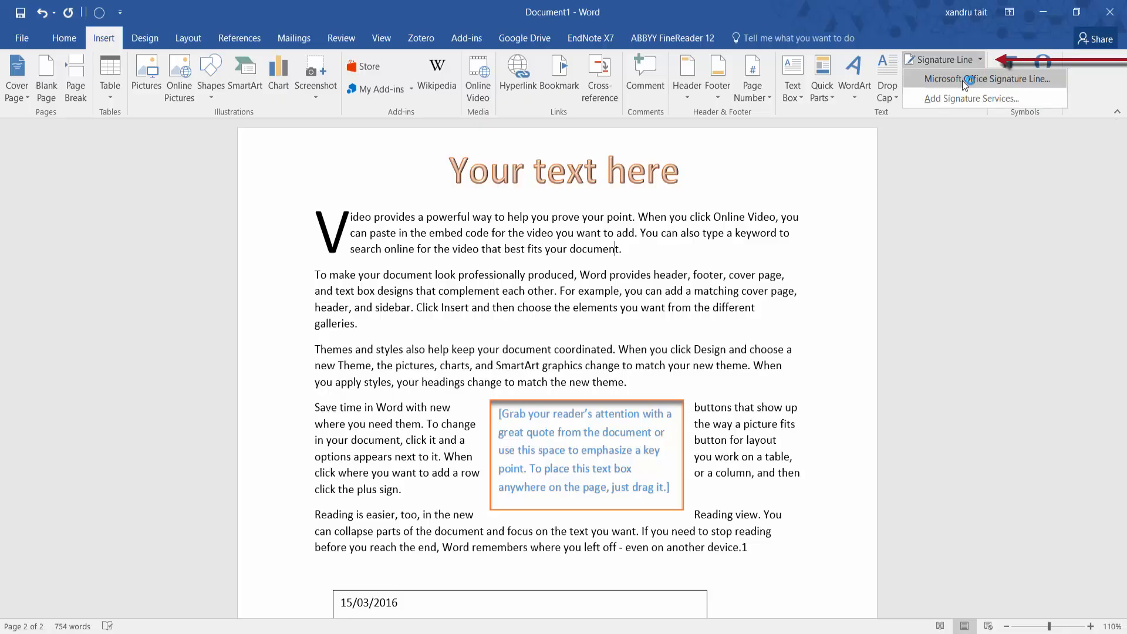
pyautogui.click(963, 80)
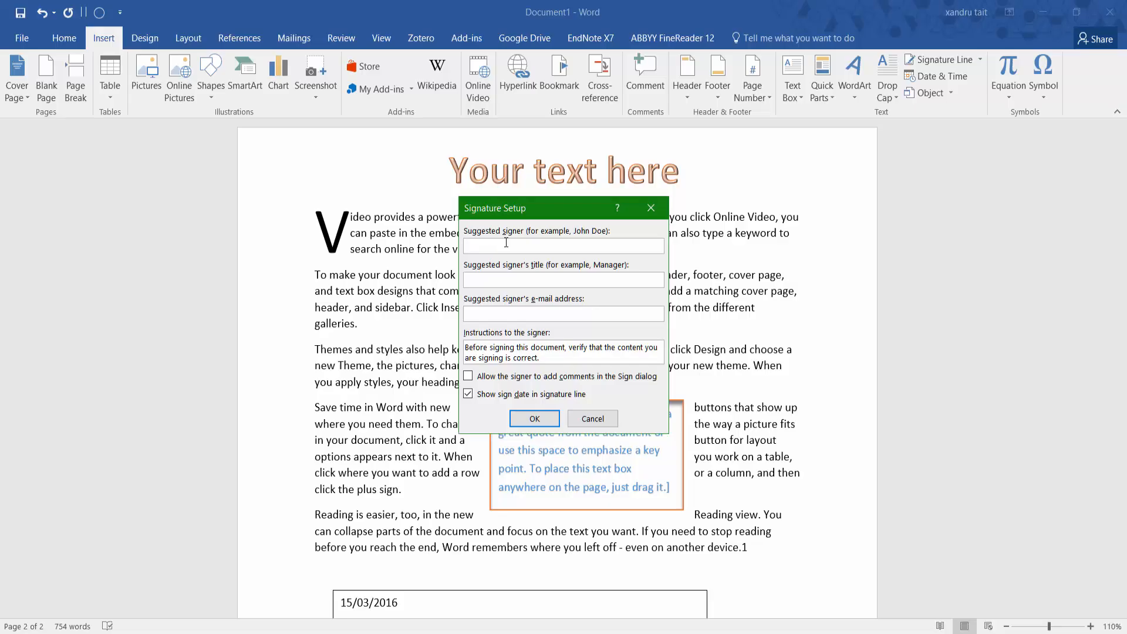
pyautogui.write('John Smith')
pyautogui.write('l.com')
pyautogui.click(536, 419)
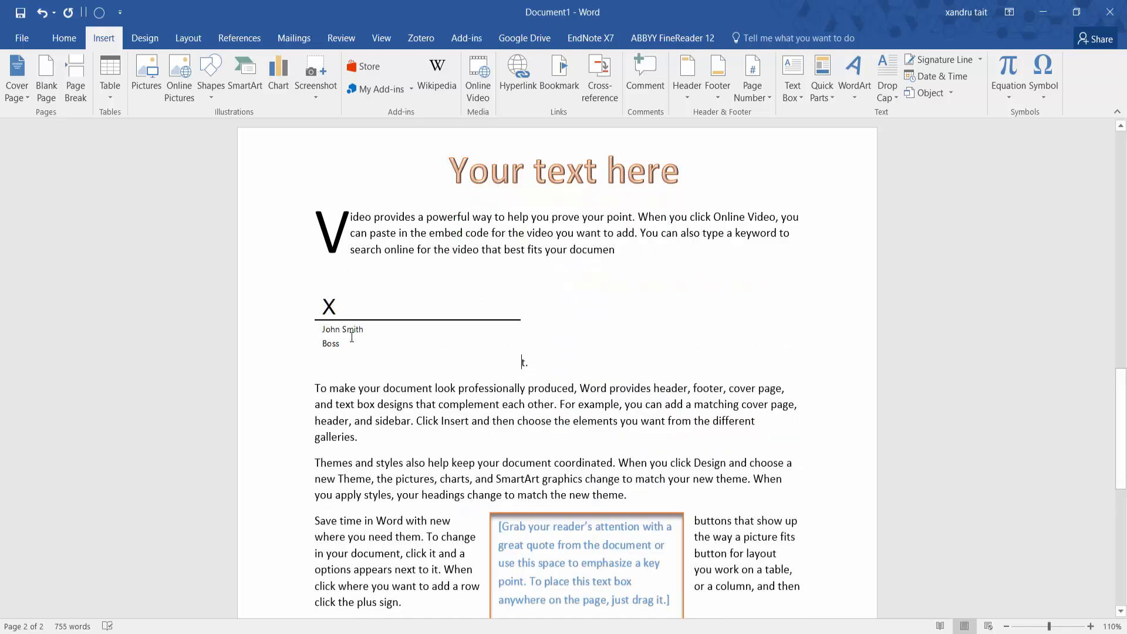
pyautogui.click(351, 323)
pyautogui.click(396, 306)
pyautogui.click(355, 308)
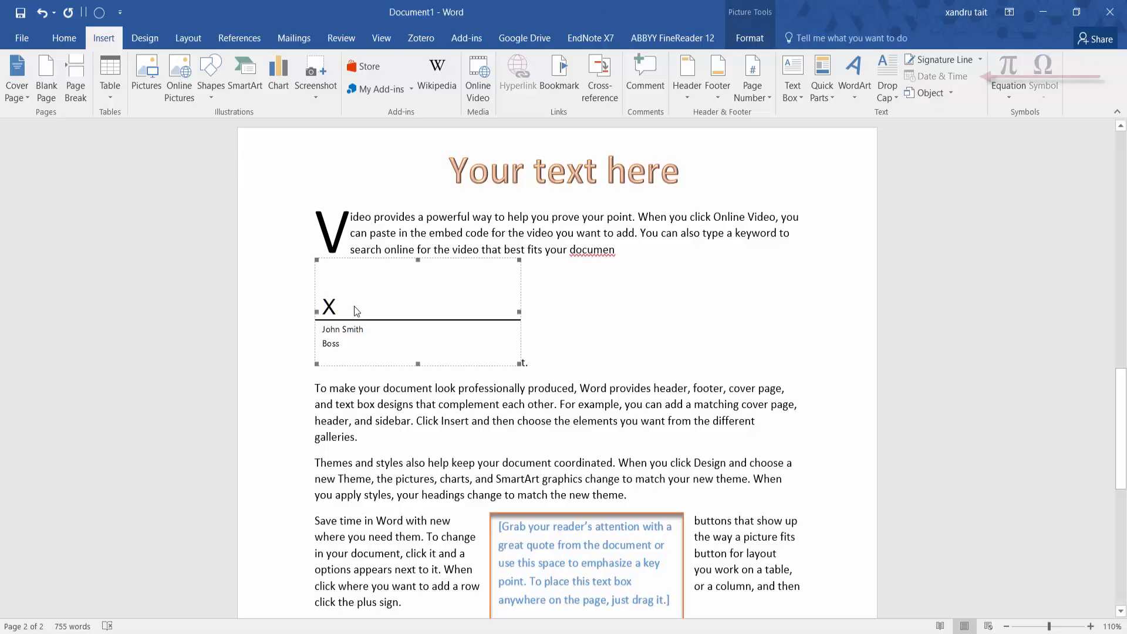
# - Insert the date after the signature line in the "Thursday, 24 March 2016" format
pyautogui.click(950, 93)
pyautogui.click(677, 330)
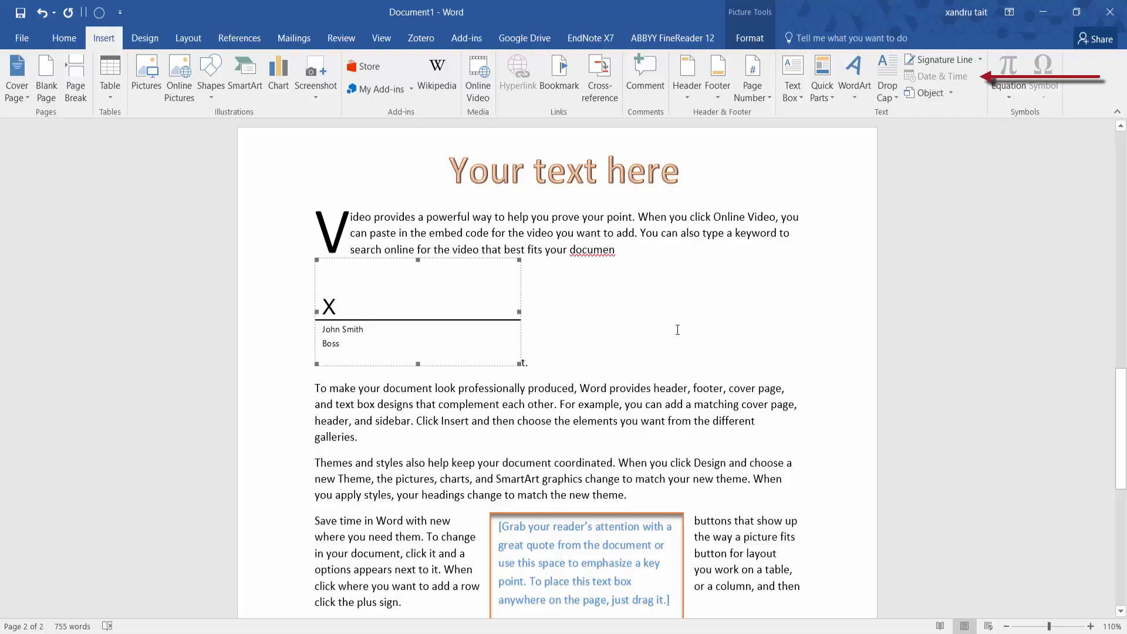
pyautogui.click(740, 290)
pyautogui.click(937, 76)
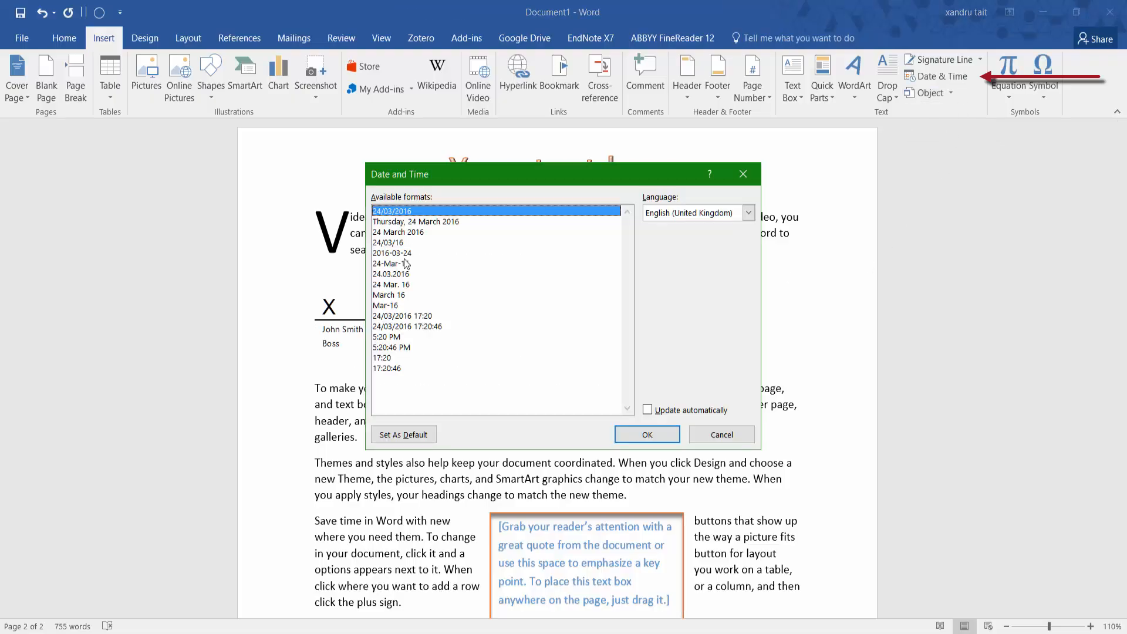
pyautogui.click(410, 222)
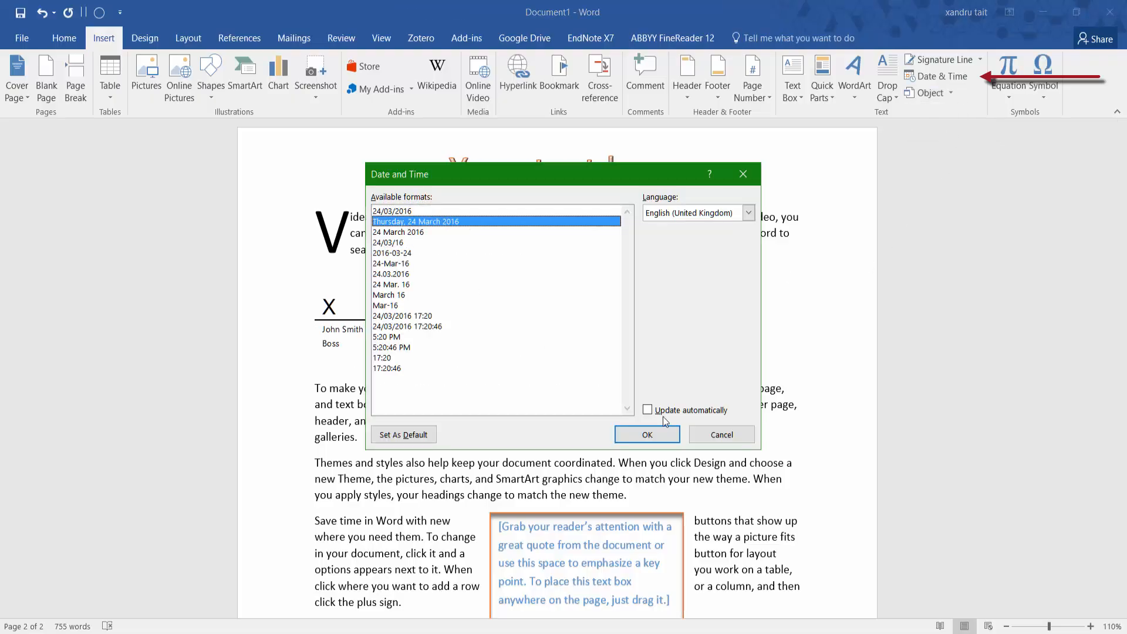
pyautogui.click(650, 436)
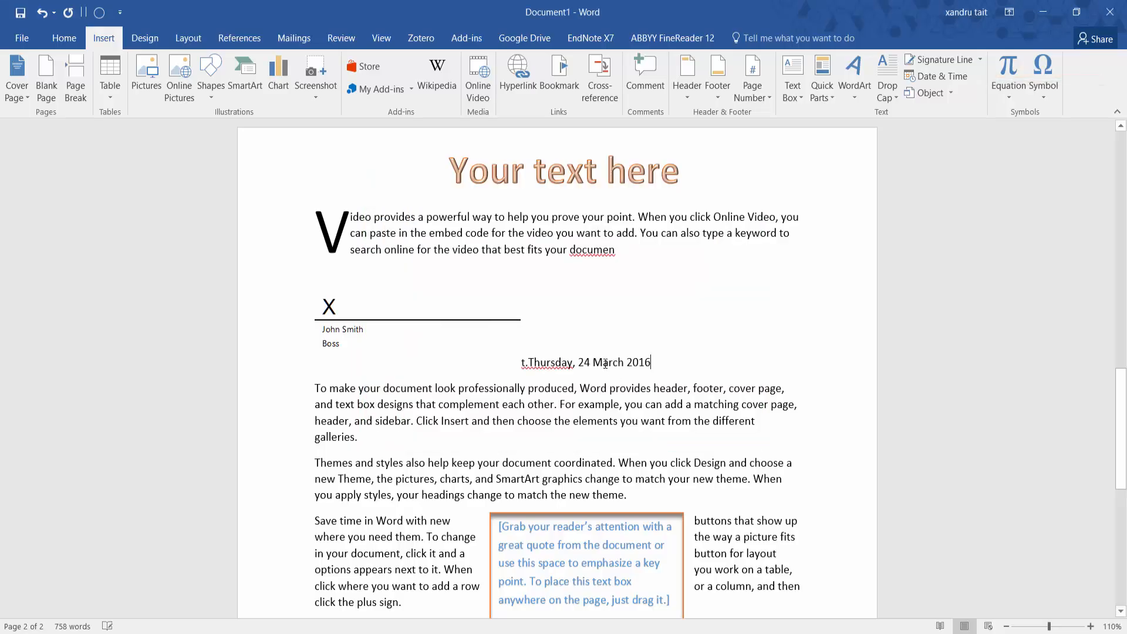
# - Explore the object types available for embedding, previewing MathMagic Equation with its display-as-icon option, and cancel
pyautogui.click(933, 93)
pyautogui.press('Escape')
pyautogui.click(953, 93)
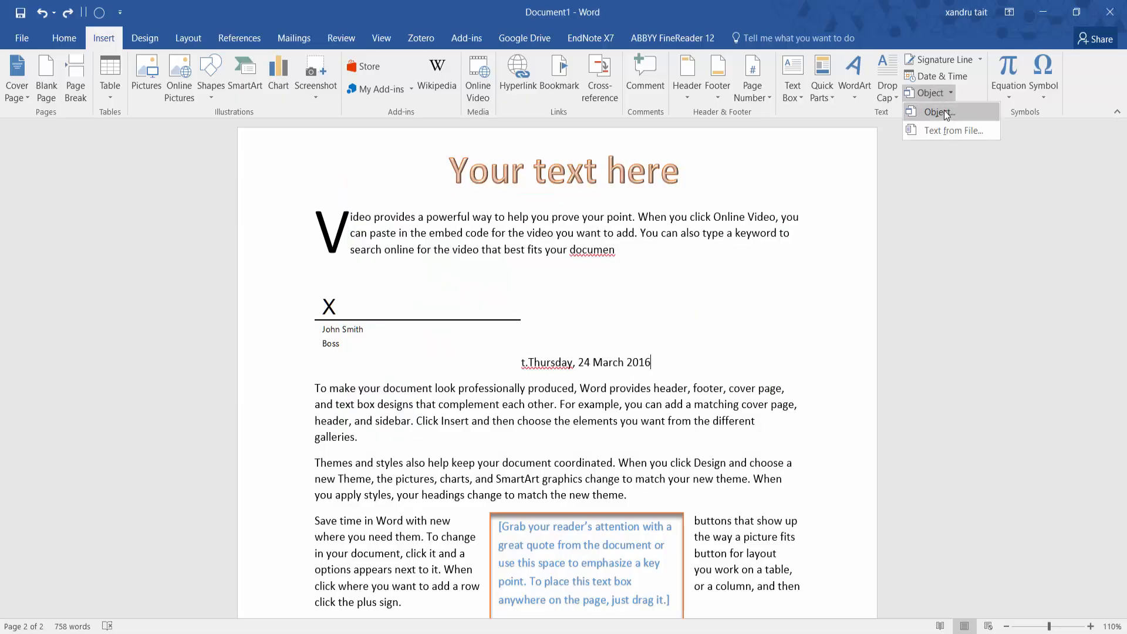
pyautogui.click(945, 114)
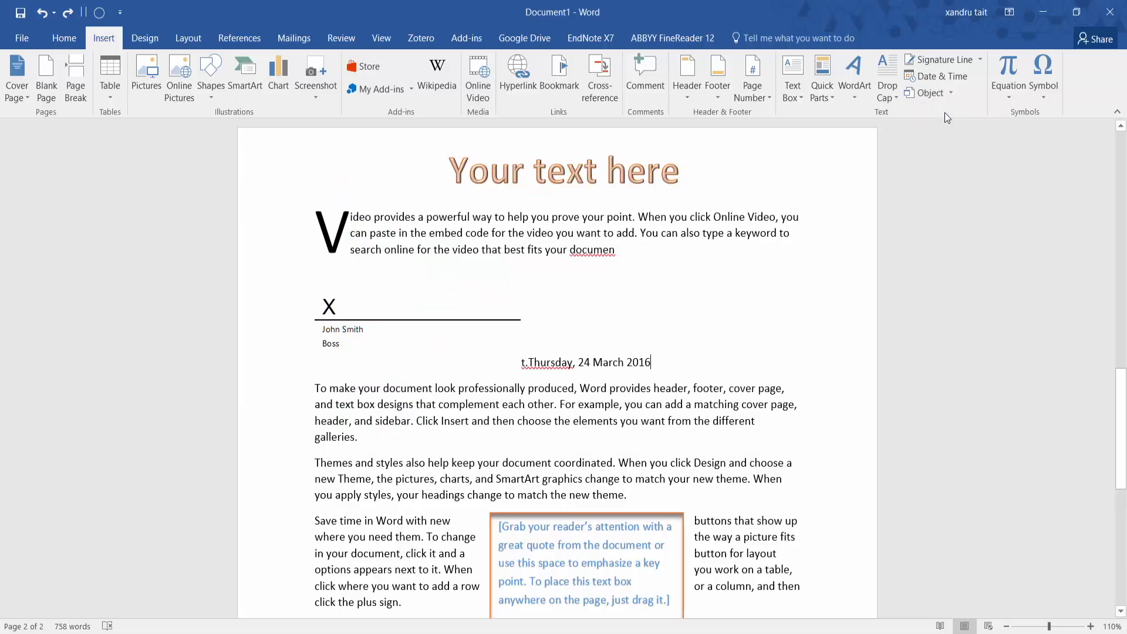
pyautogui.click(421, 281)
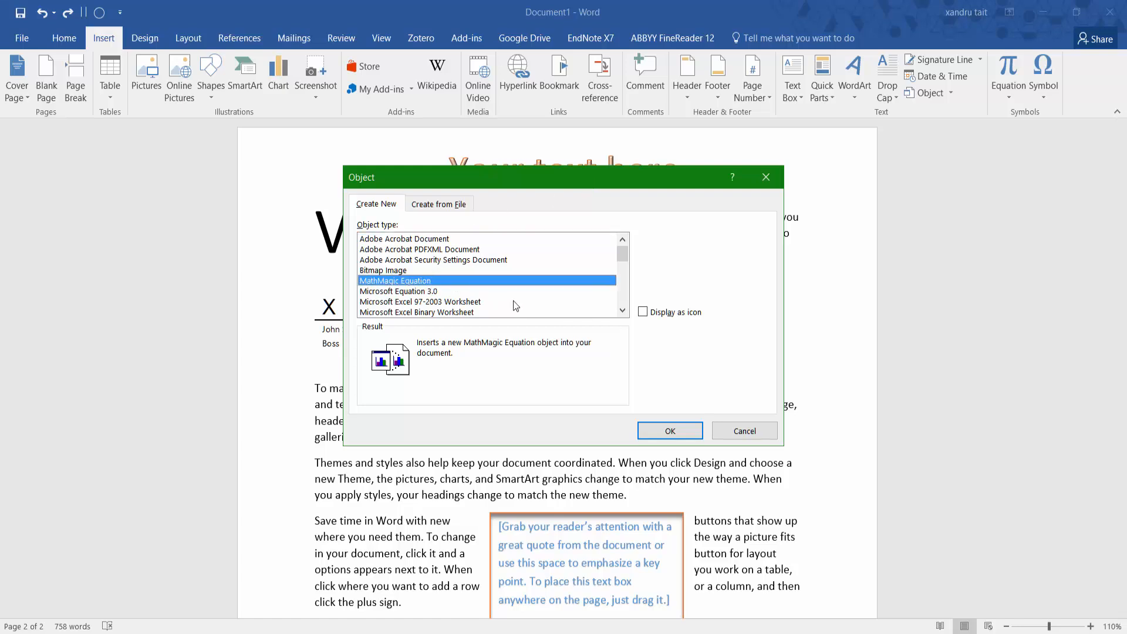
pyautogui.click(642, 312)
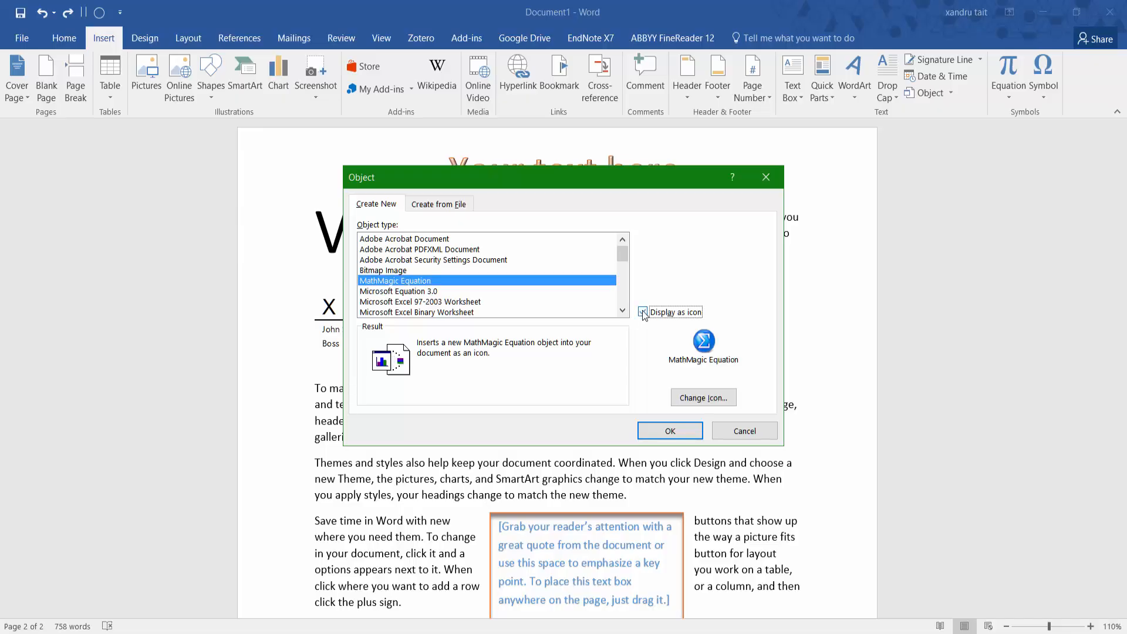
pyautogui.click(643, 313)
pyautogui.click(745, 431)
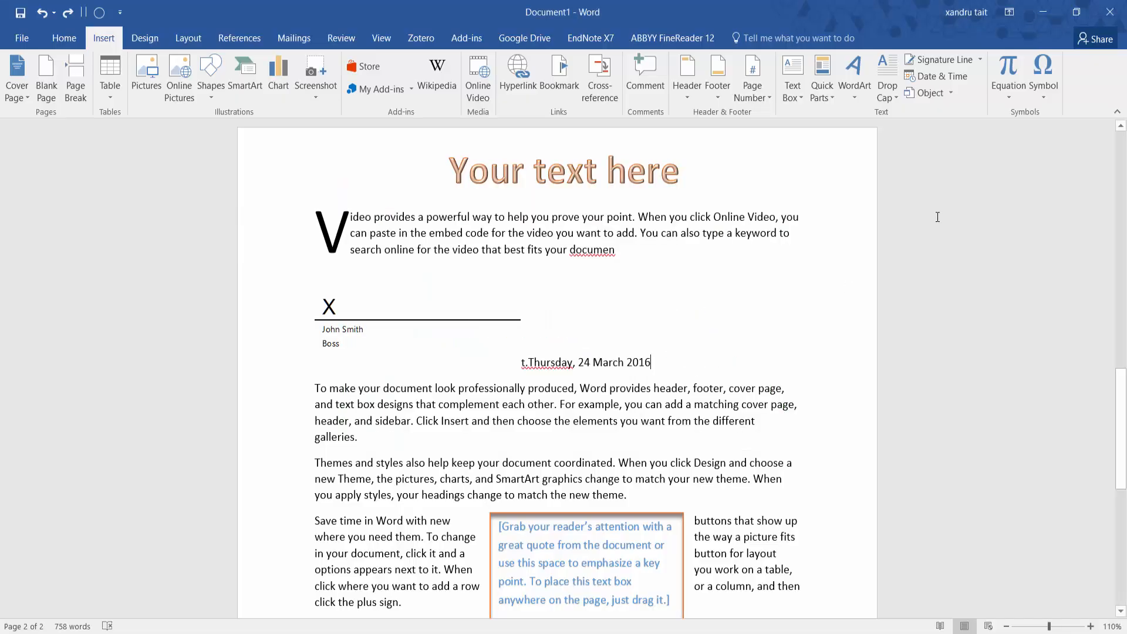
# - Browse the built-in and Office.com equations, and insert a new blank equation after the date
pyautogui.click(1009, 100)
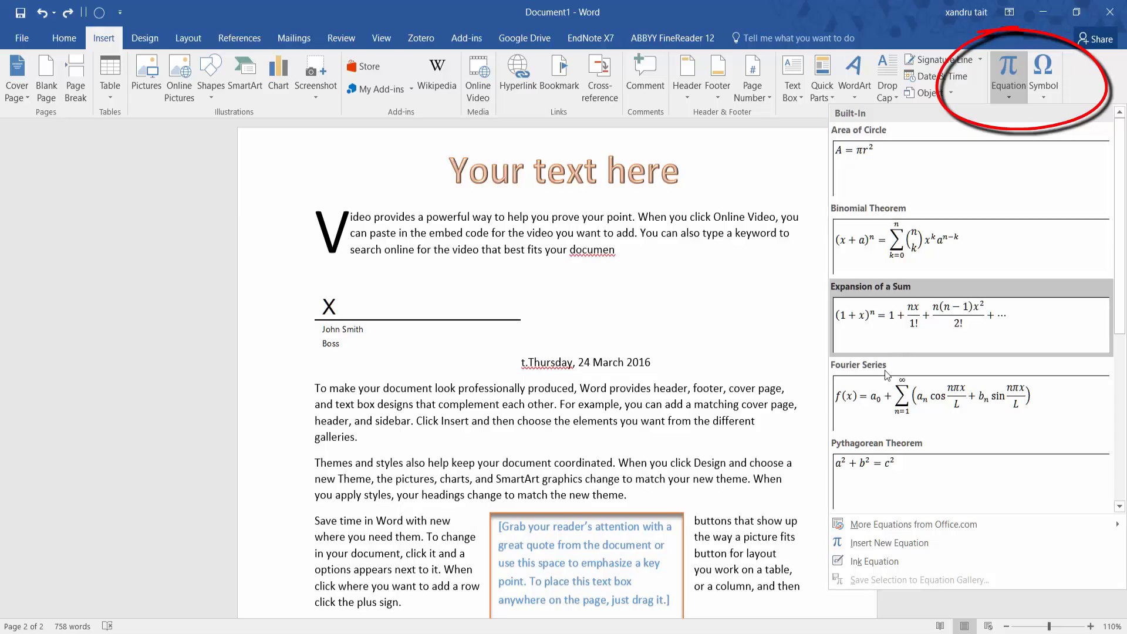
pyautogui.scroll(-4, 893, 446)
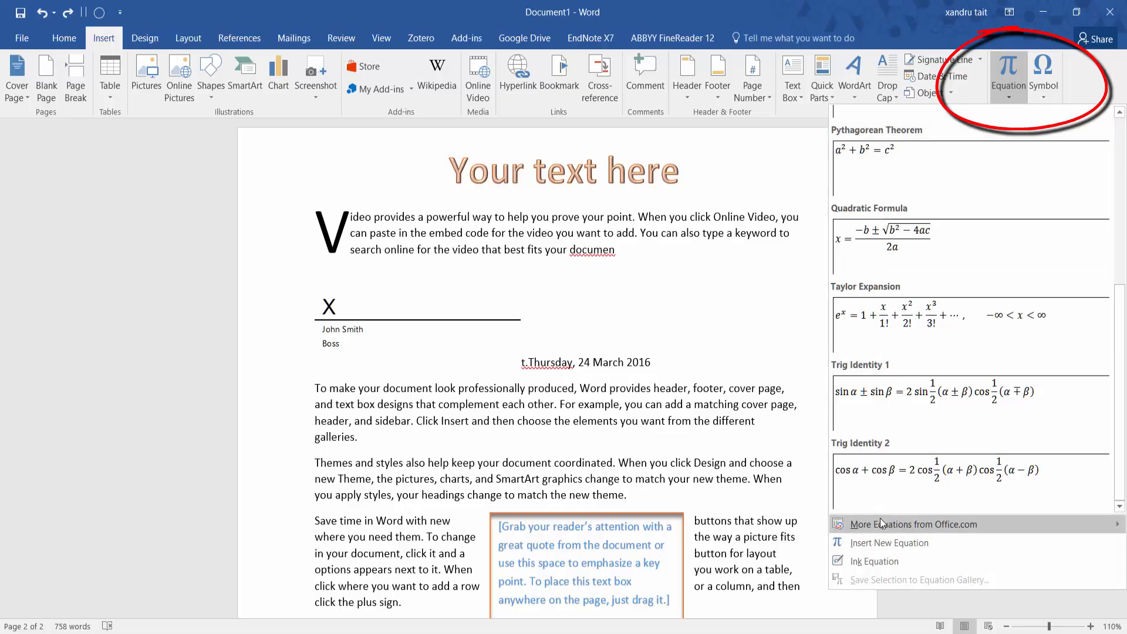
pyautogui.moveTo(882, 525)
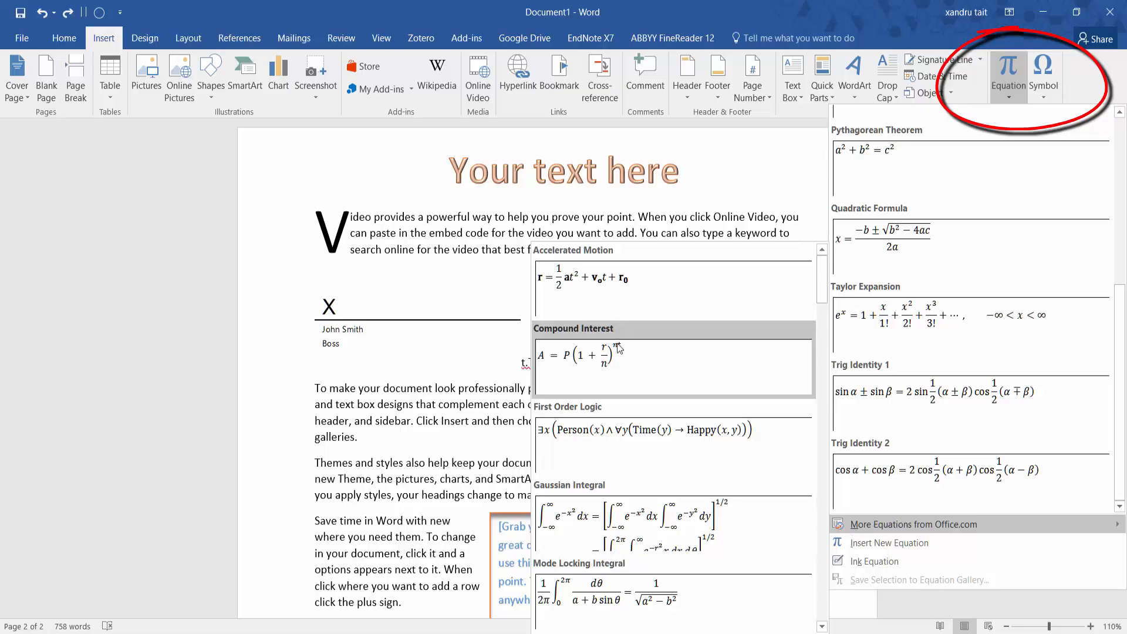
pyautogui.scroll(-5, 657, 427)
pyautogui.scroll(-5, 657, 428)
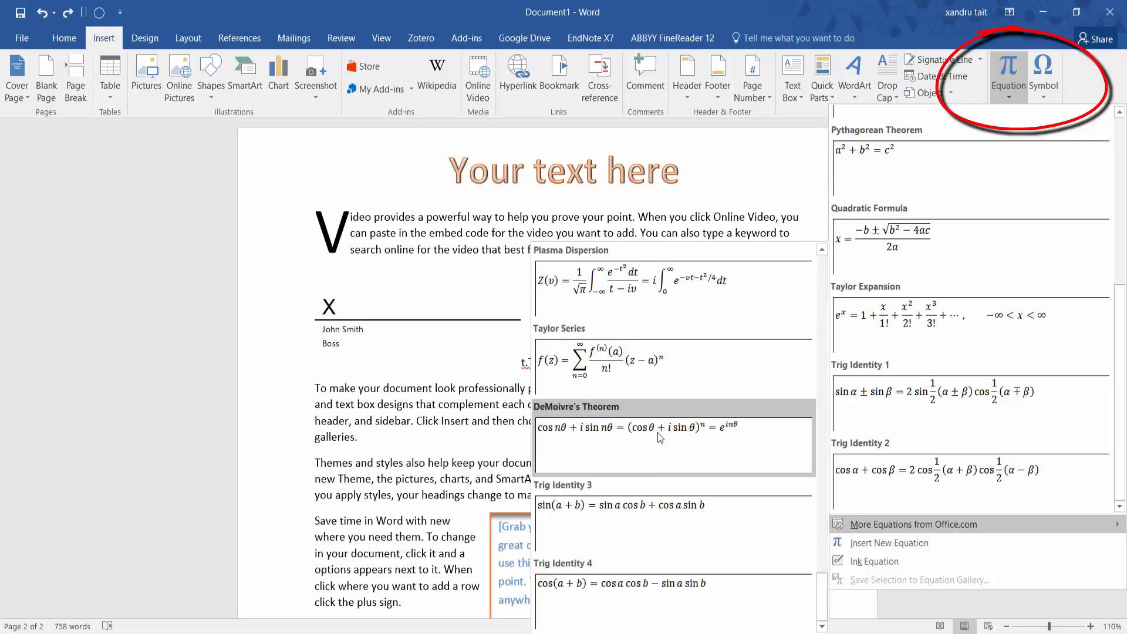
pyautogui.click(889, 542)
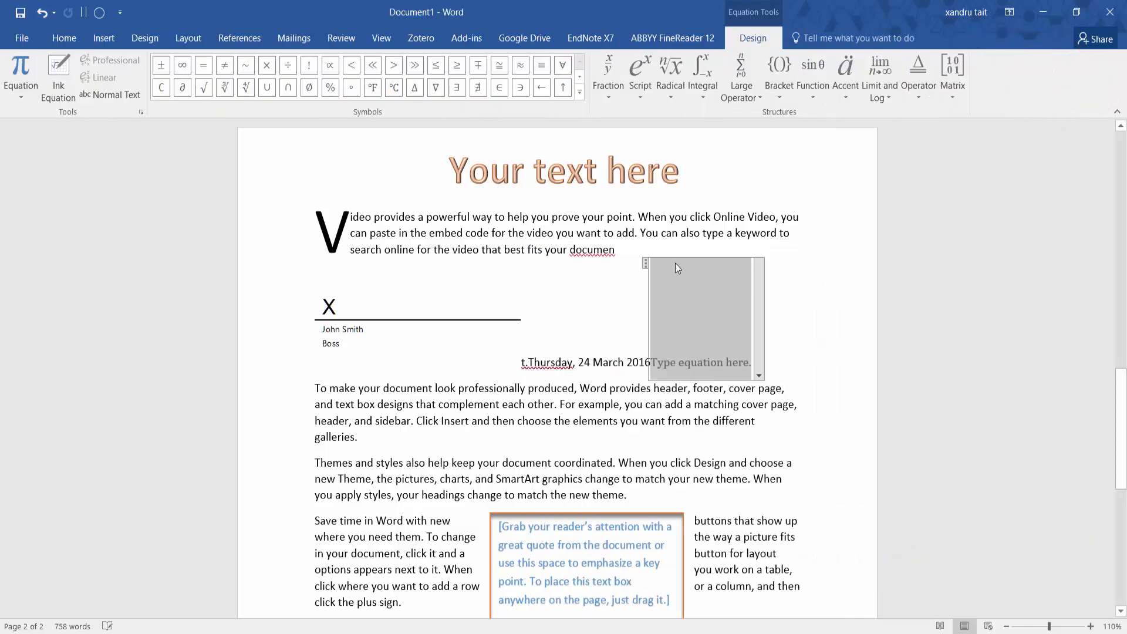
# - Change the equation to display on its own line, enter 34453, and place the cursor after 344
pyautogui.click(760, 375)
pyautogui.click(705, 444)
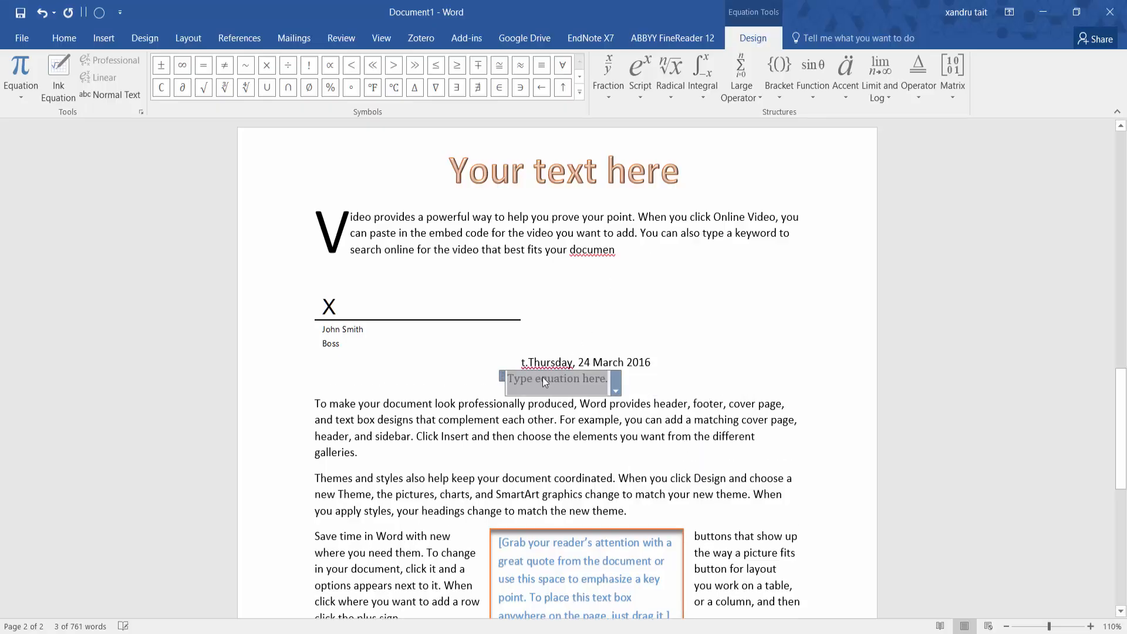
pyautogui.write('34453')
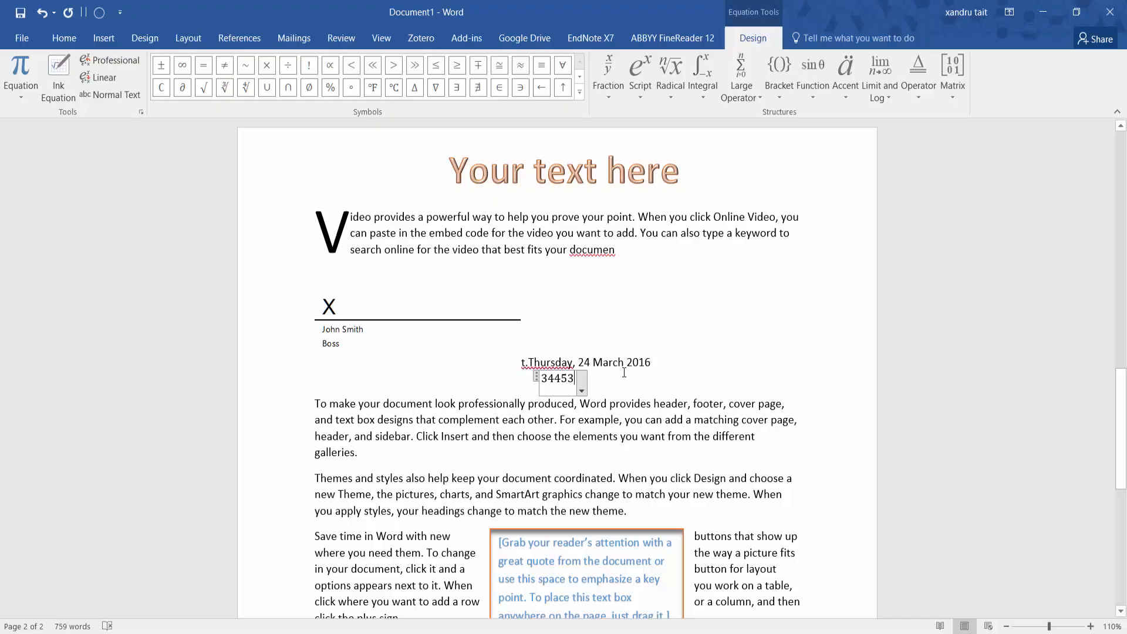
pyautogui.click(667, 338)
pyautogui.click(562, 380)
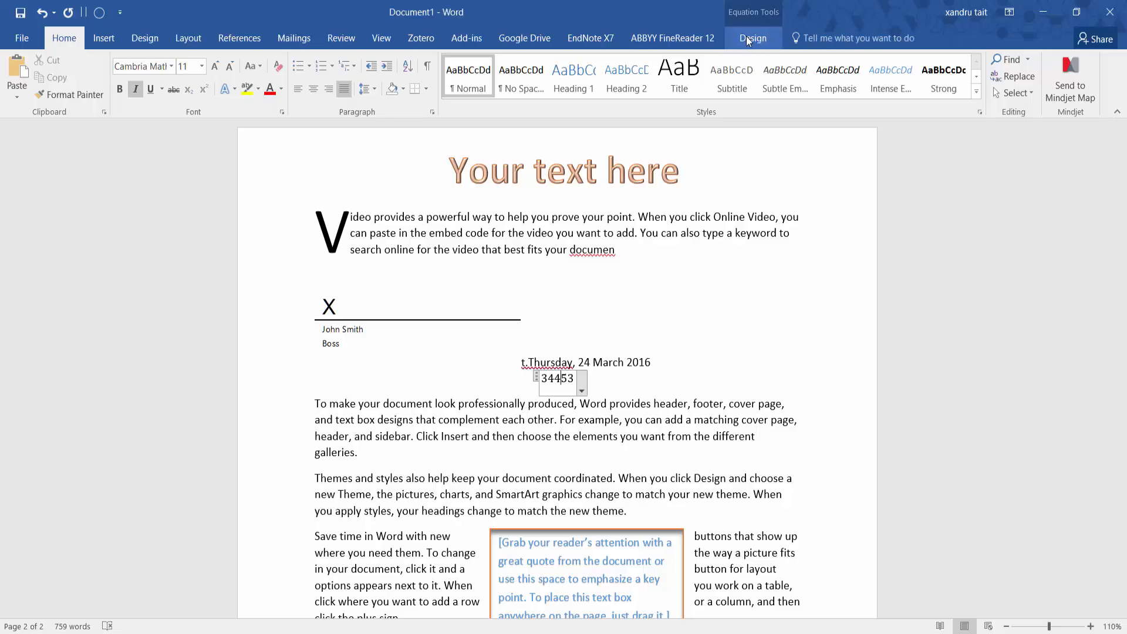
pyautogui.click(749, 39)
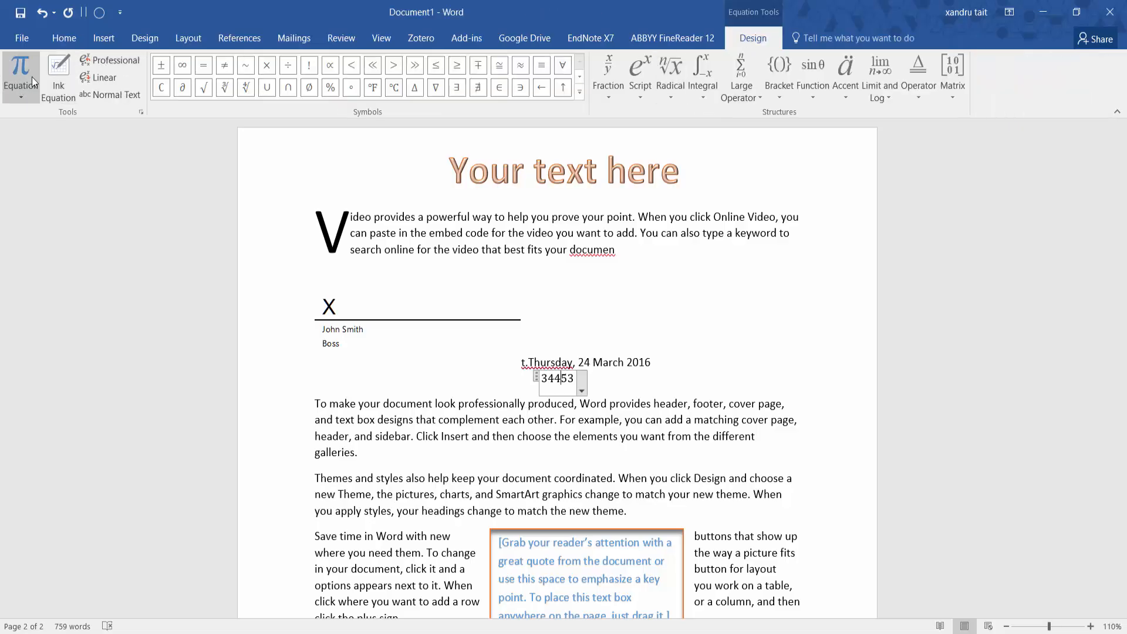
# - Try handwriting a freehand stroke as an ink equation, and cancel it
pyautogui.click(64, 86)
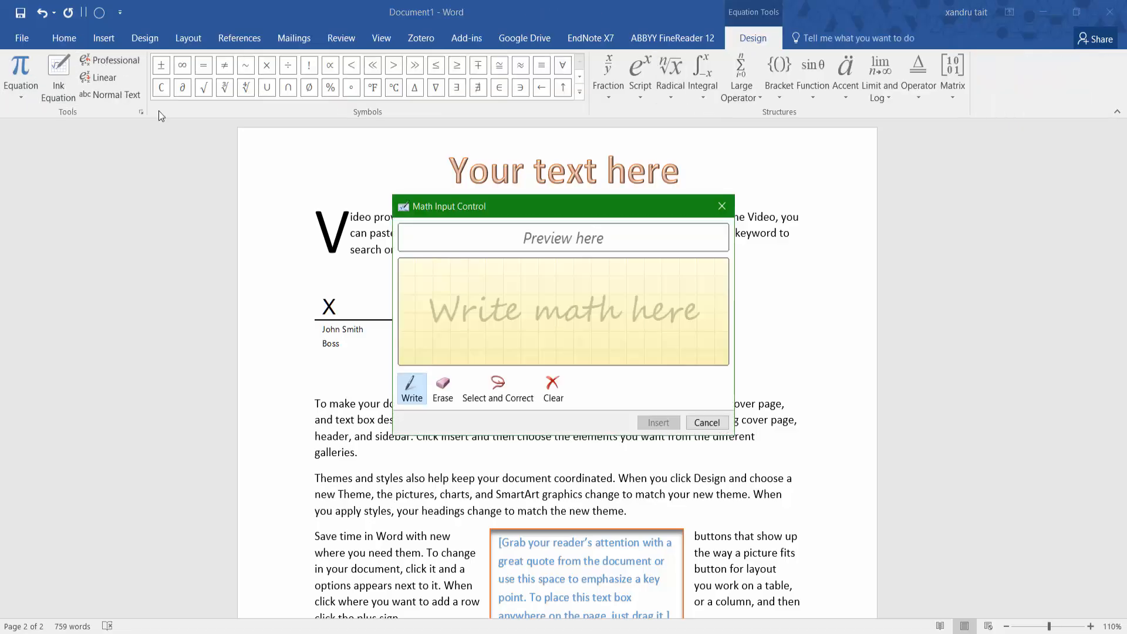
pyautogui.moveTo(442, 305); pyautogui.dragTo(692, 315)
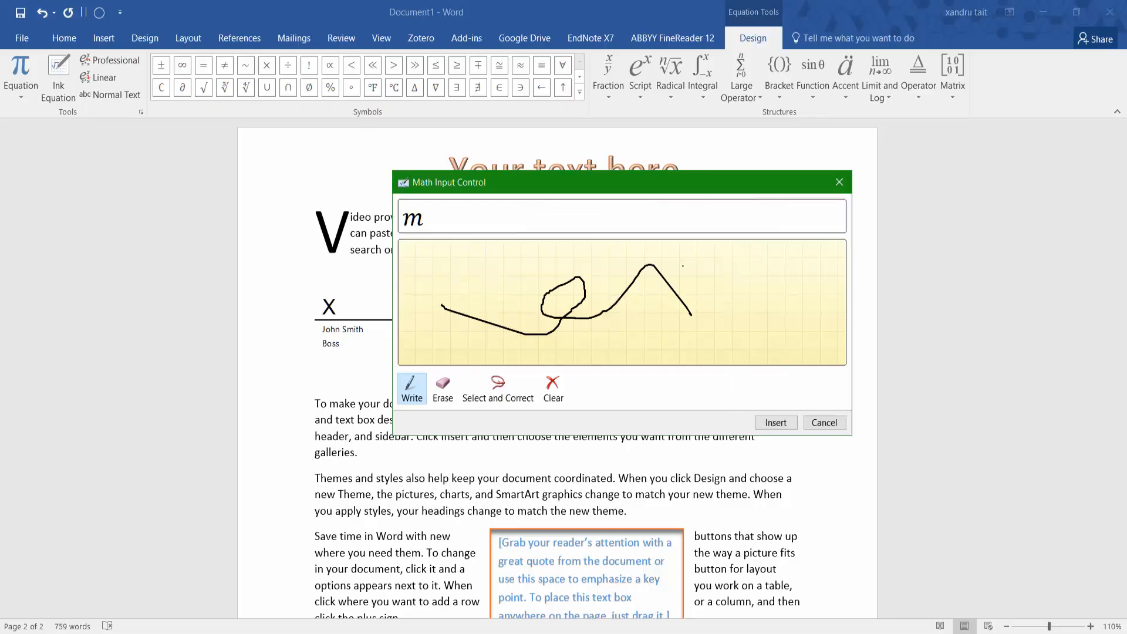
pyautogui.click(825, 421)
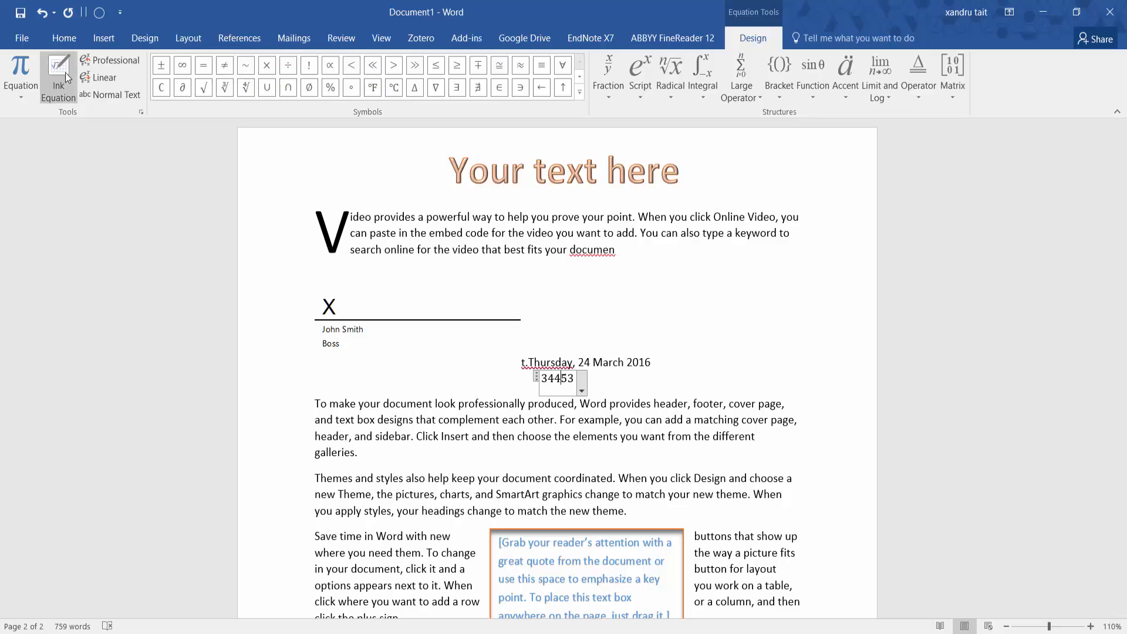
# - Insert the Basic Math symbol ב into the equation after 344
pyautogui.click(580, 94)
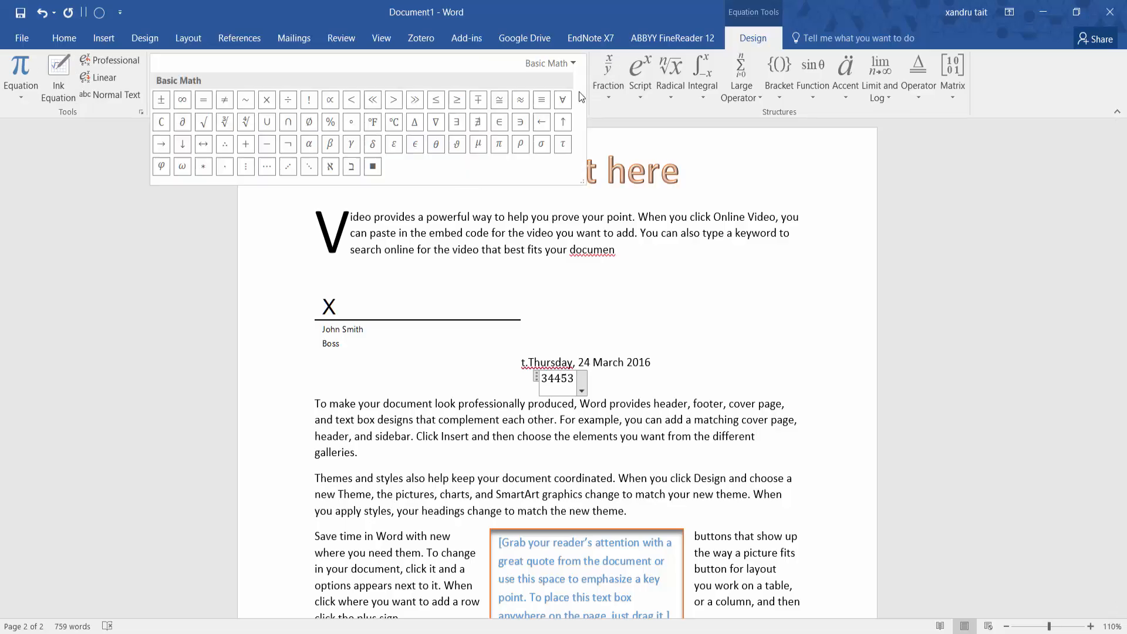
pyautogui.click(352, 167)
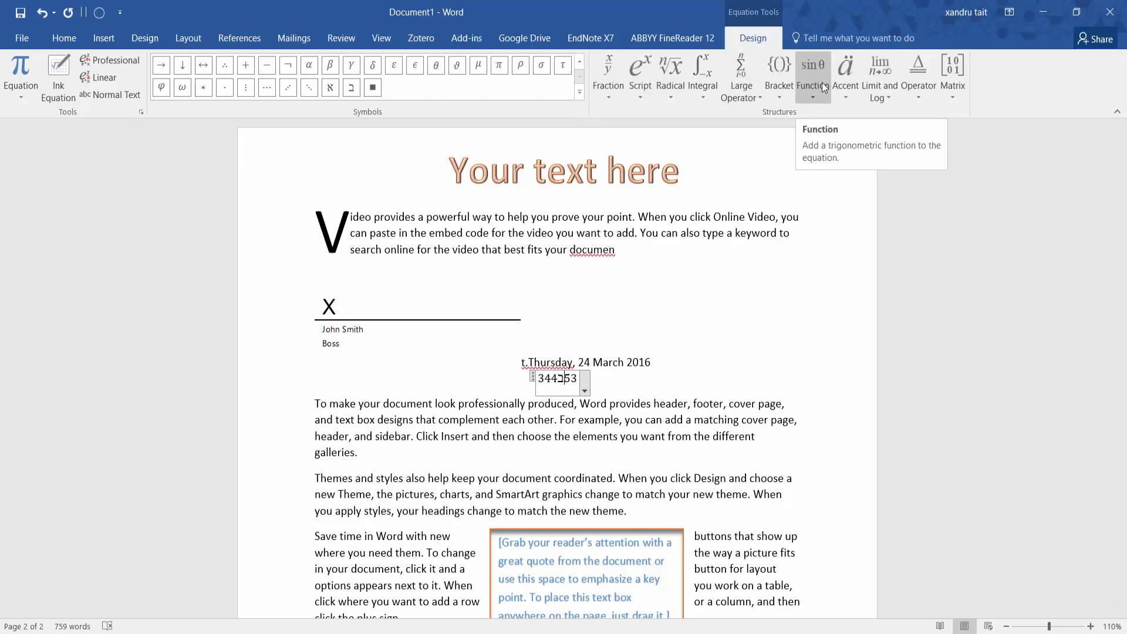
# - Review the special characters, insert Γ from the Symbol font three times into the equation after ב, and leave the equation
pyautogui.click(96, 38)
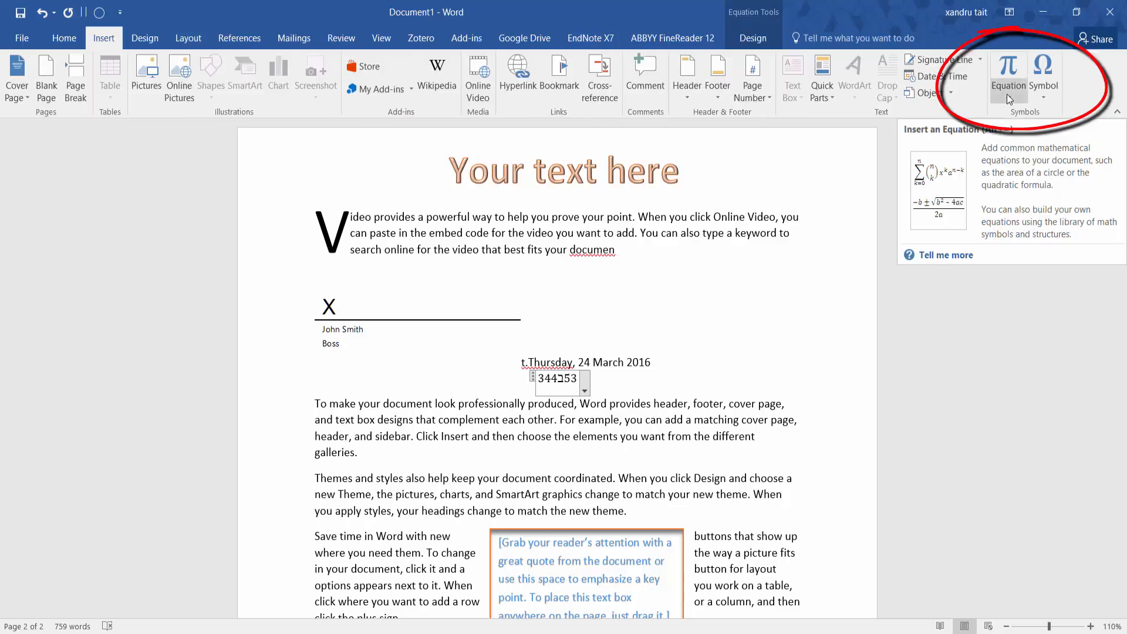
pyautogui.click(1043, 96)
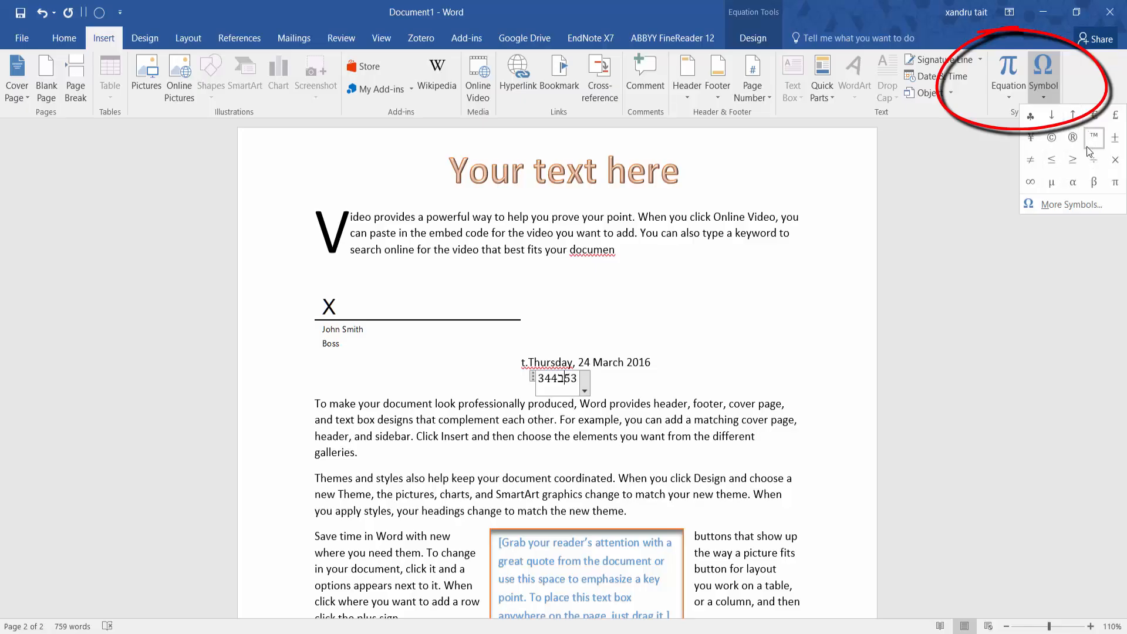
pyautogui.click(1074, 203)
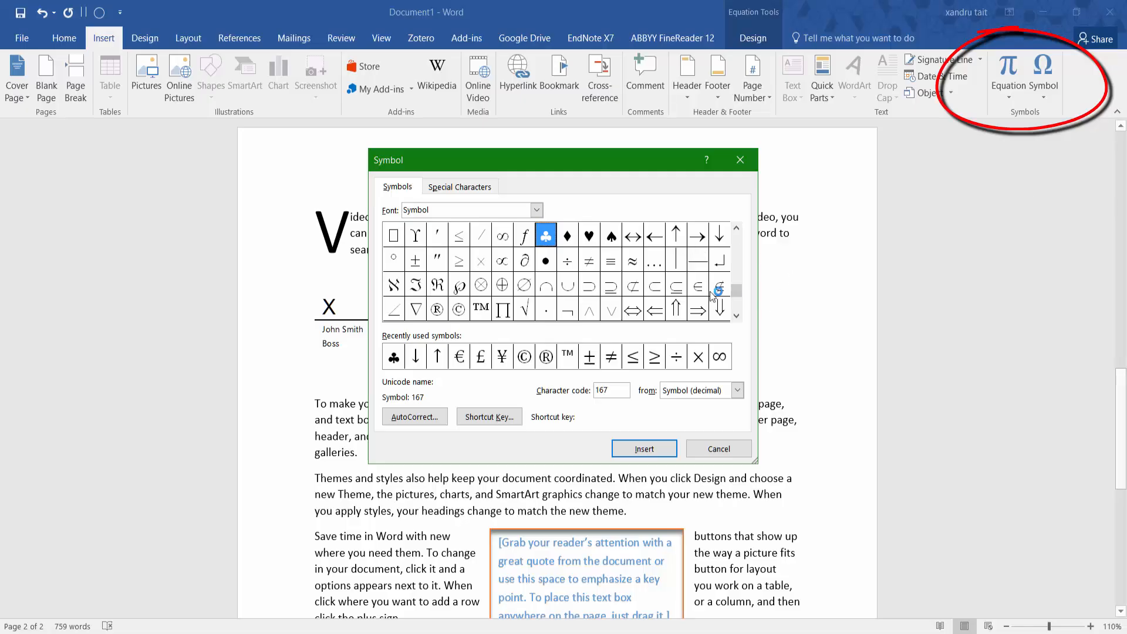
pyautogui.click(438, 188)
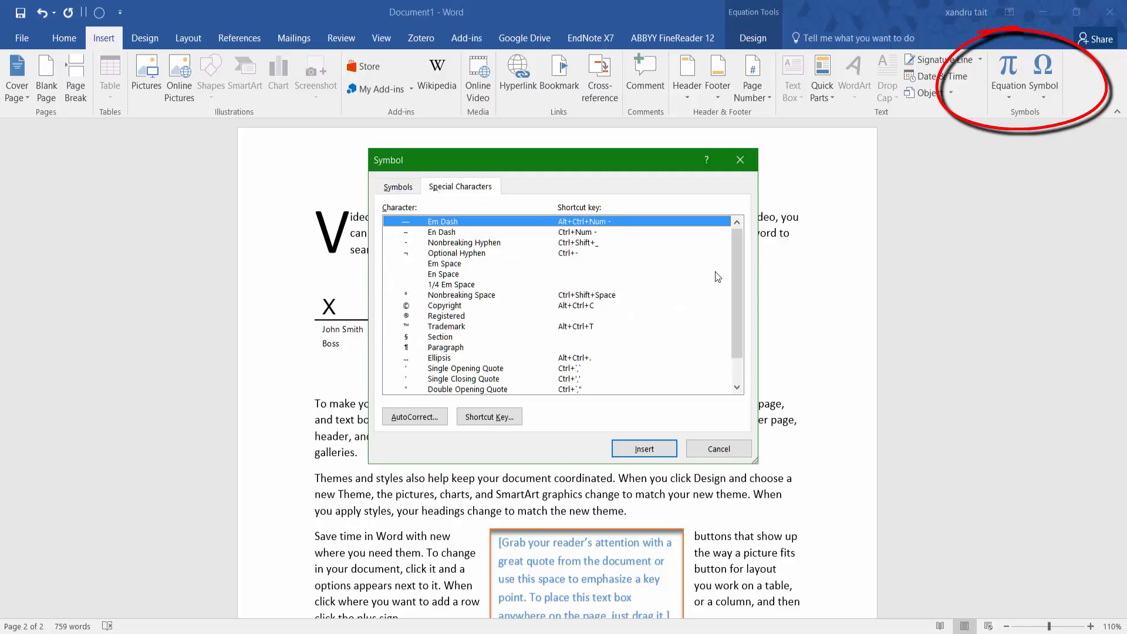
pyautogui.moveTo(734, 266); pyautogui.dragTo(736, 241)
pyautogui.click(402, 186)
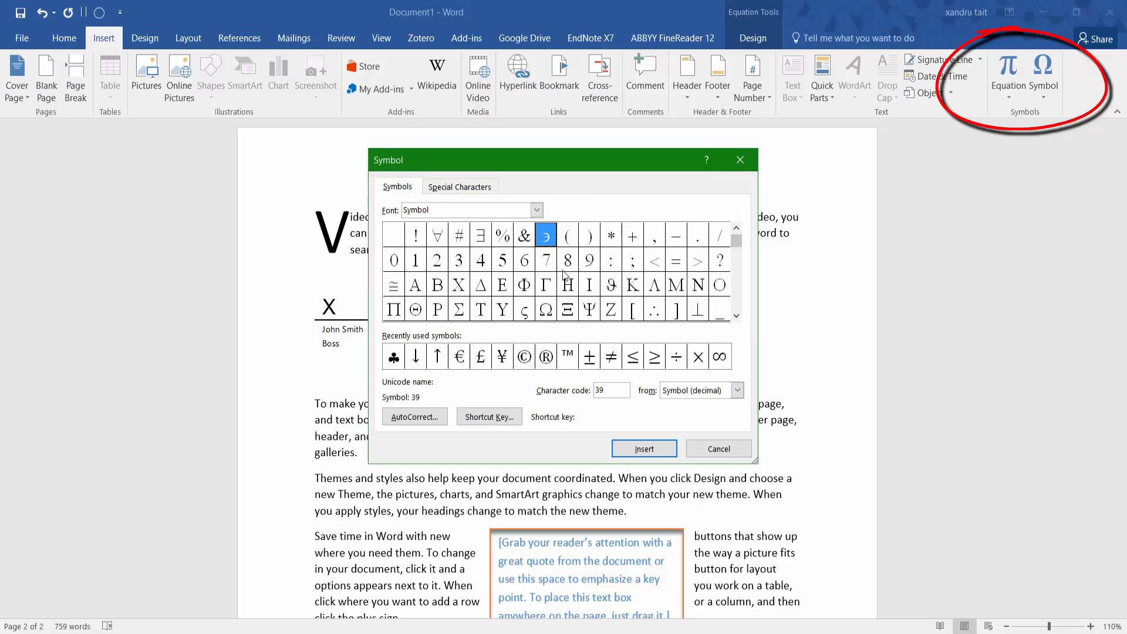
pyautogui.click(545, 287)
pyautogui.click(633, 450)
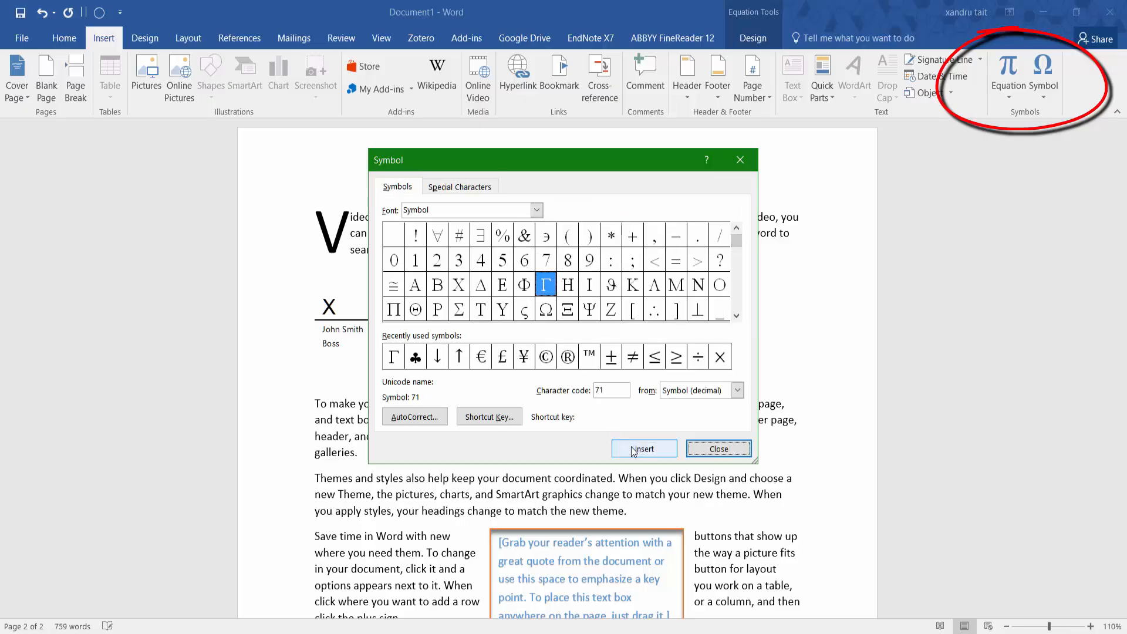
pyautogui.click(705, 449)
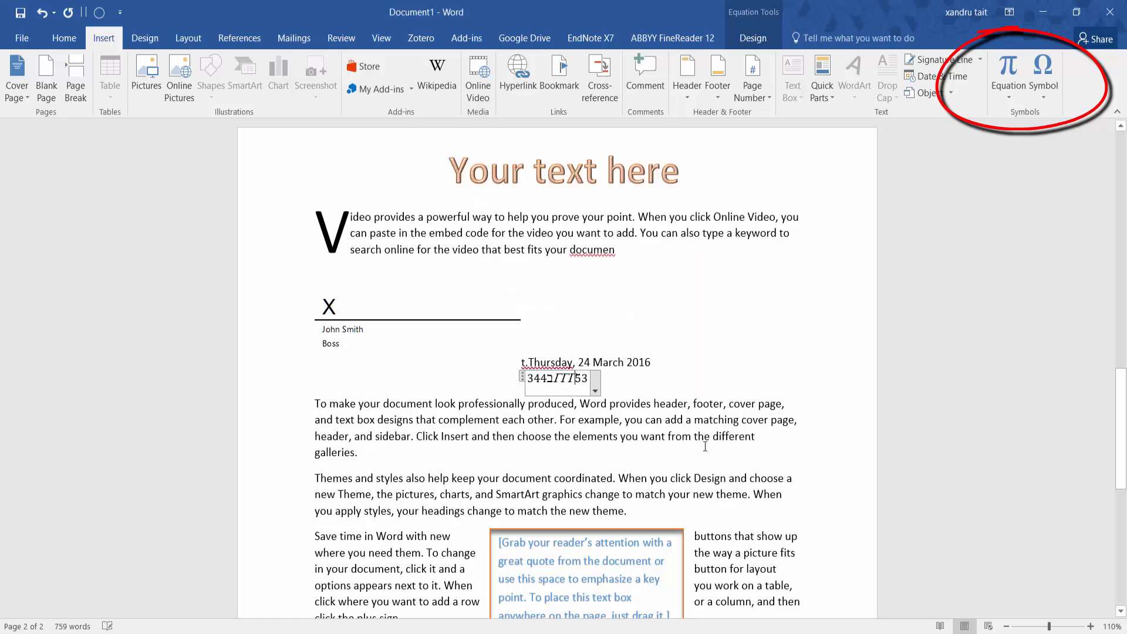
pyautogui.click(616, 378)
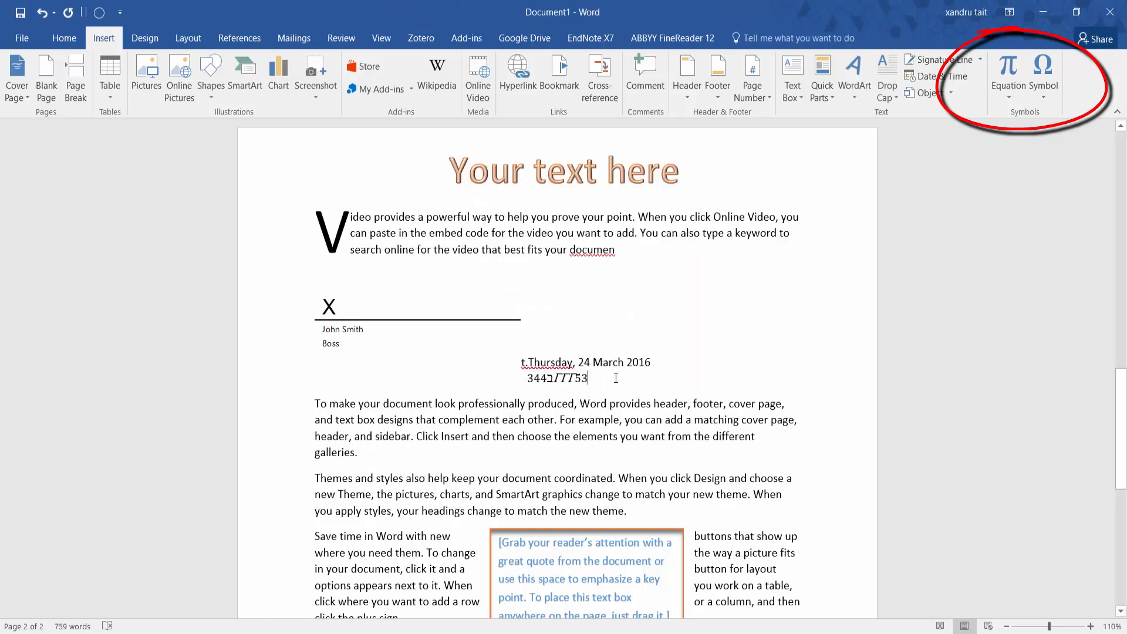